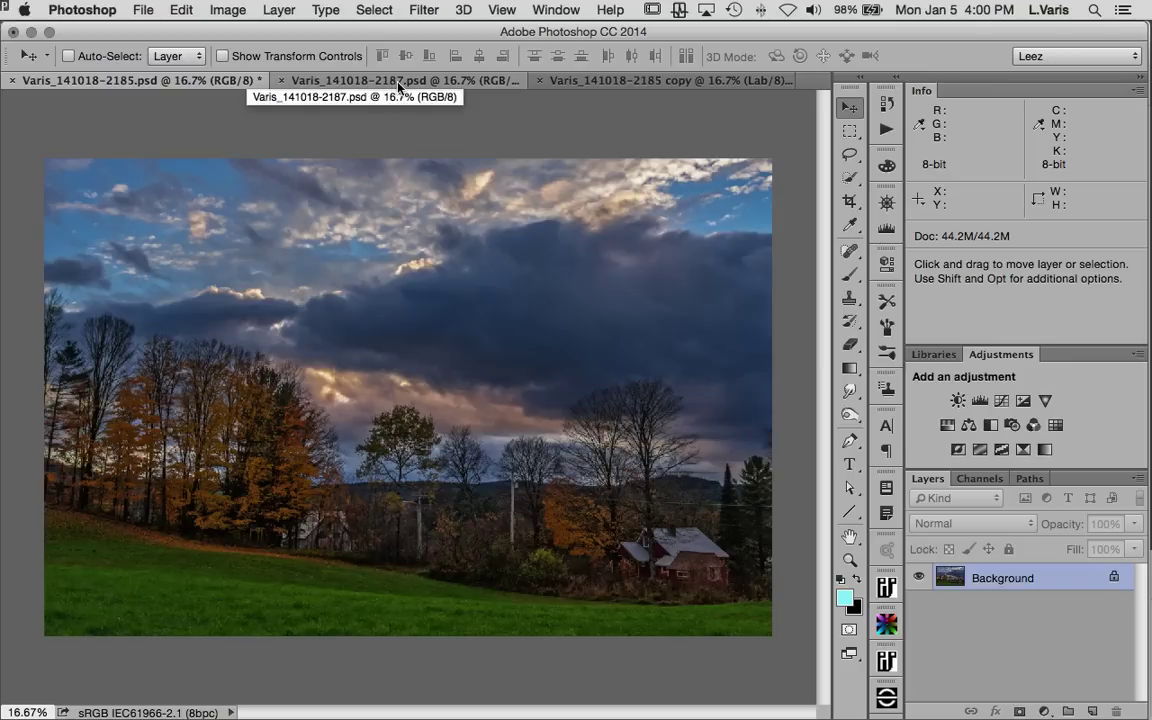
pyautogui.click(398, 84)
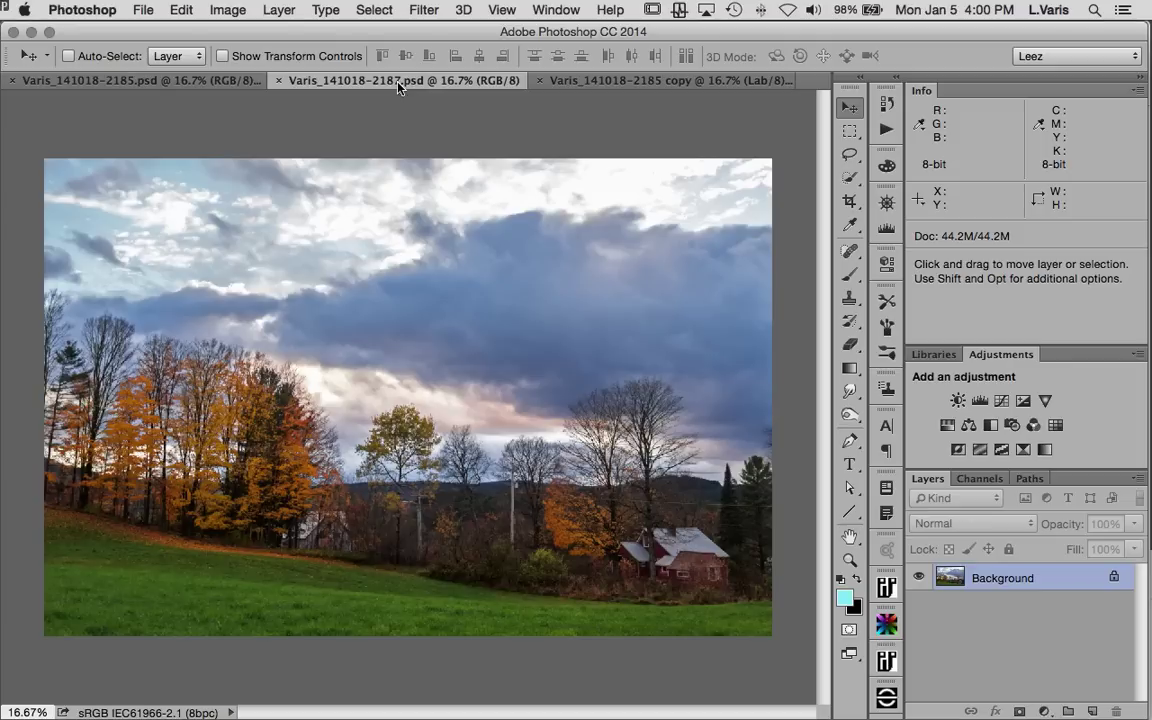
pyautogui.click(222, 84)
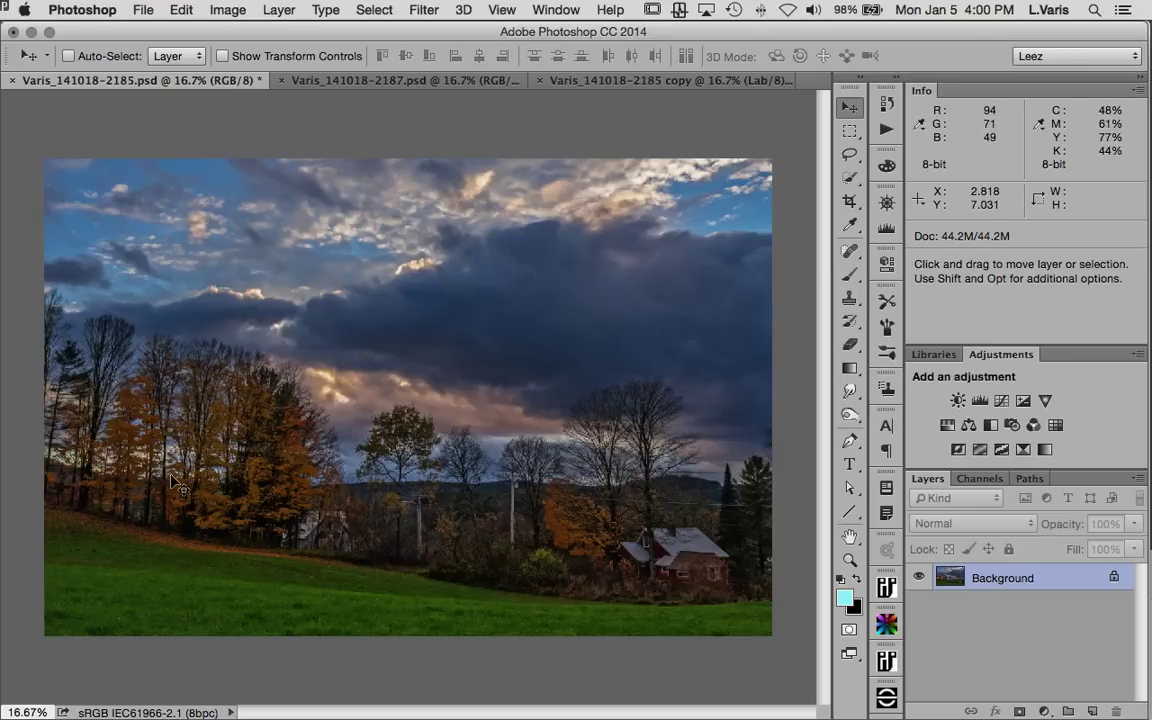
pyautogui.keyDown('super'); pyautogui.click(225, 463); pyautogui.keyUp('super')
pyautogui.keyDown('super'); pyautogui.click(324, 450); pyautogui.keyUp('super')
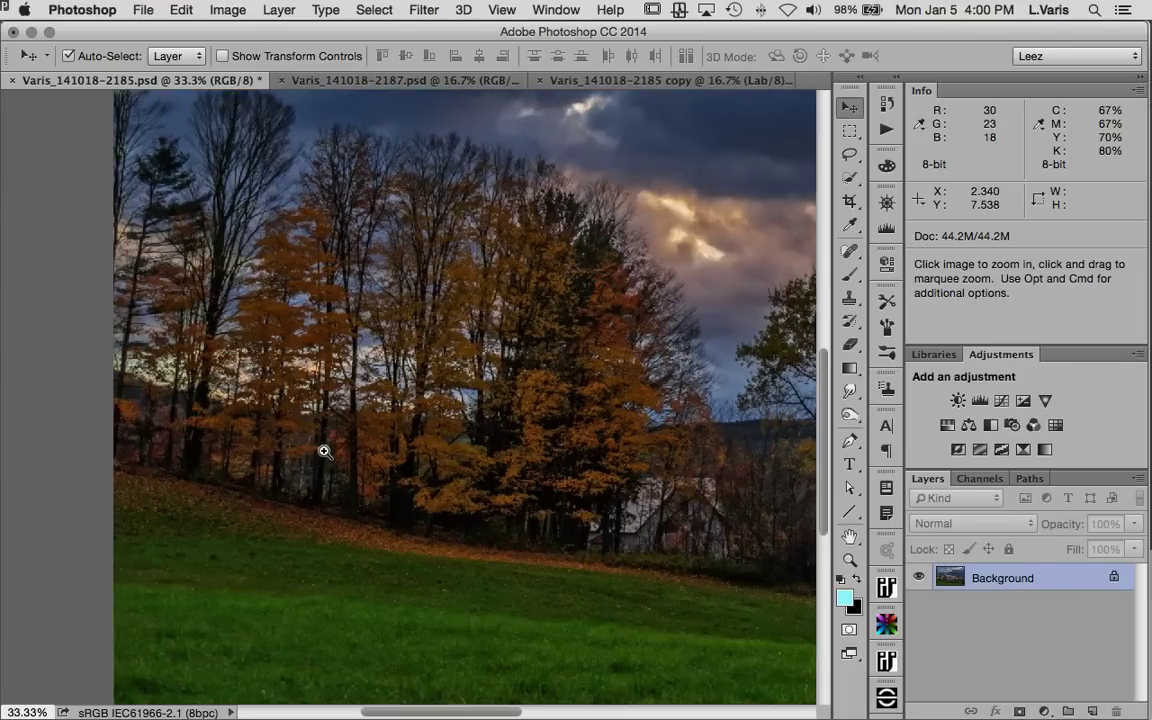
pyautogui.moveTo(505, 400); pyautogui.dragTo(455, 438)
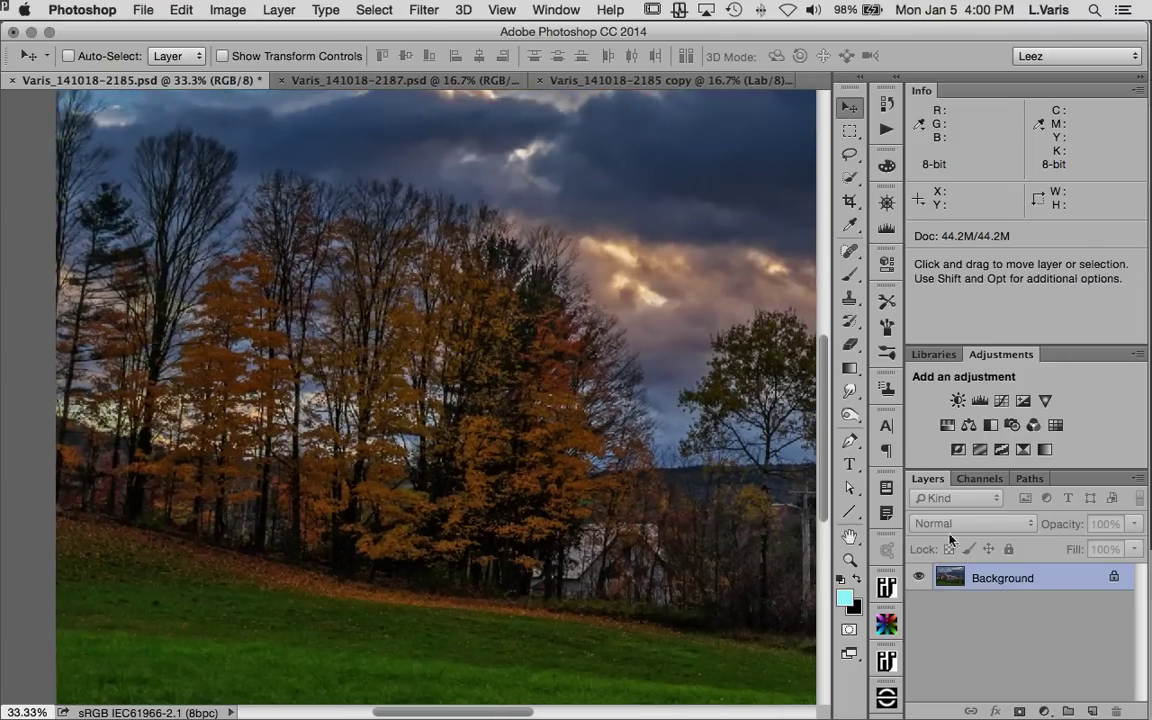
# Step: Examine the trees in the Red, Green and Blue channels individually, and return to the composite RGB view
pyautogui.click(992, 486)
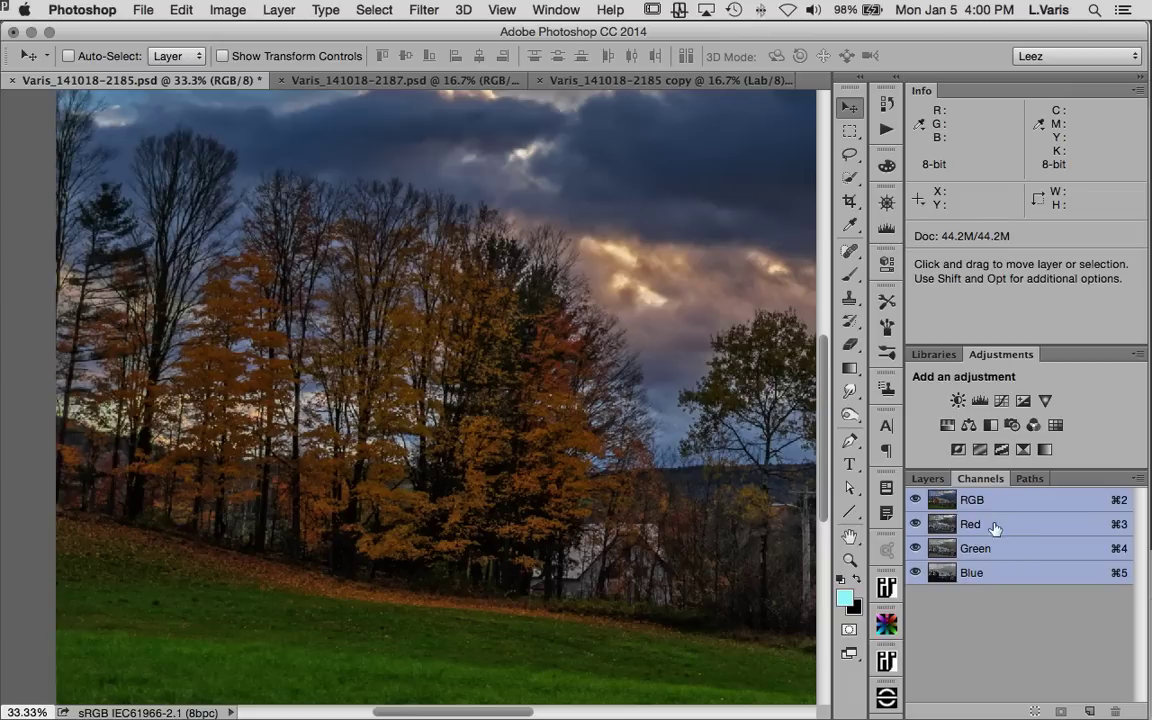
pyautogui.click(945, 527)
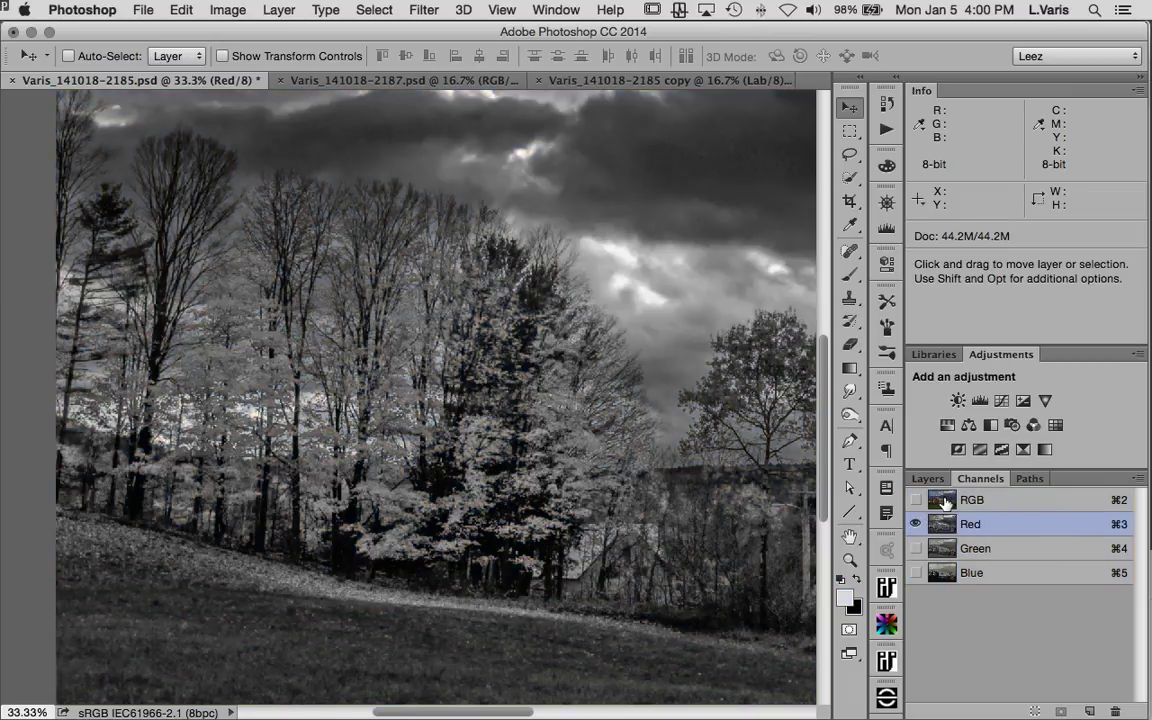
pyautogui.click(943, 503)
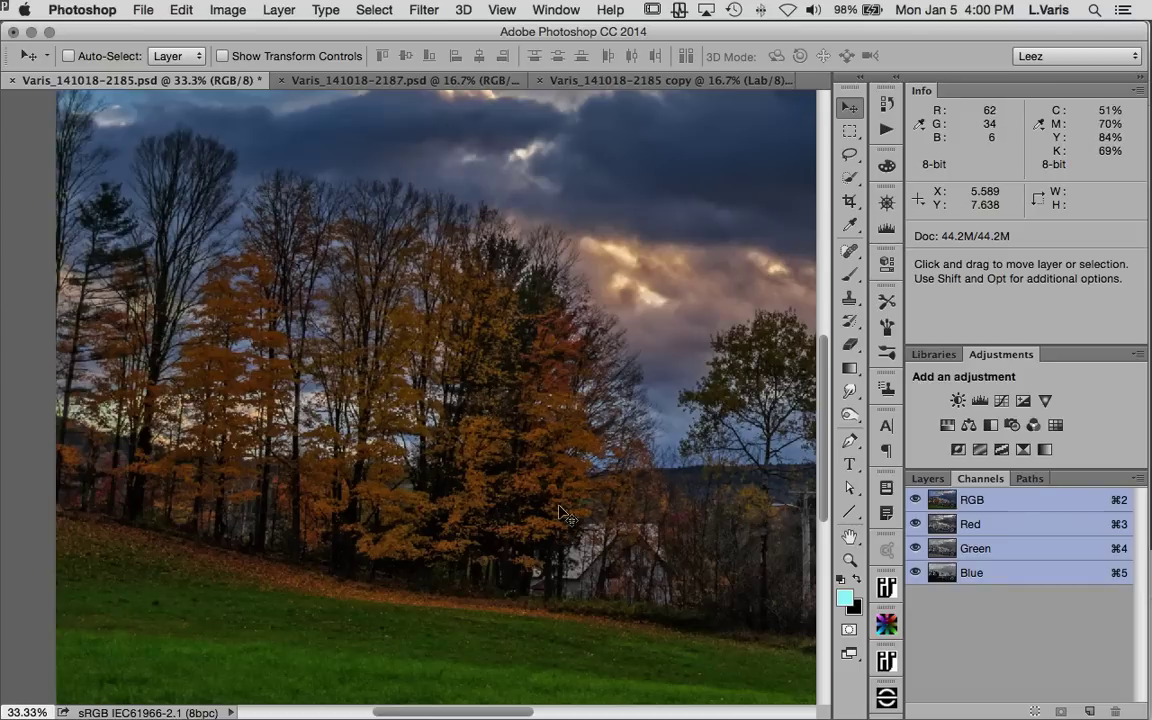
pyautogui.click(946, 524)
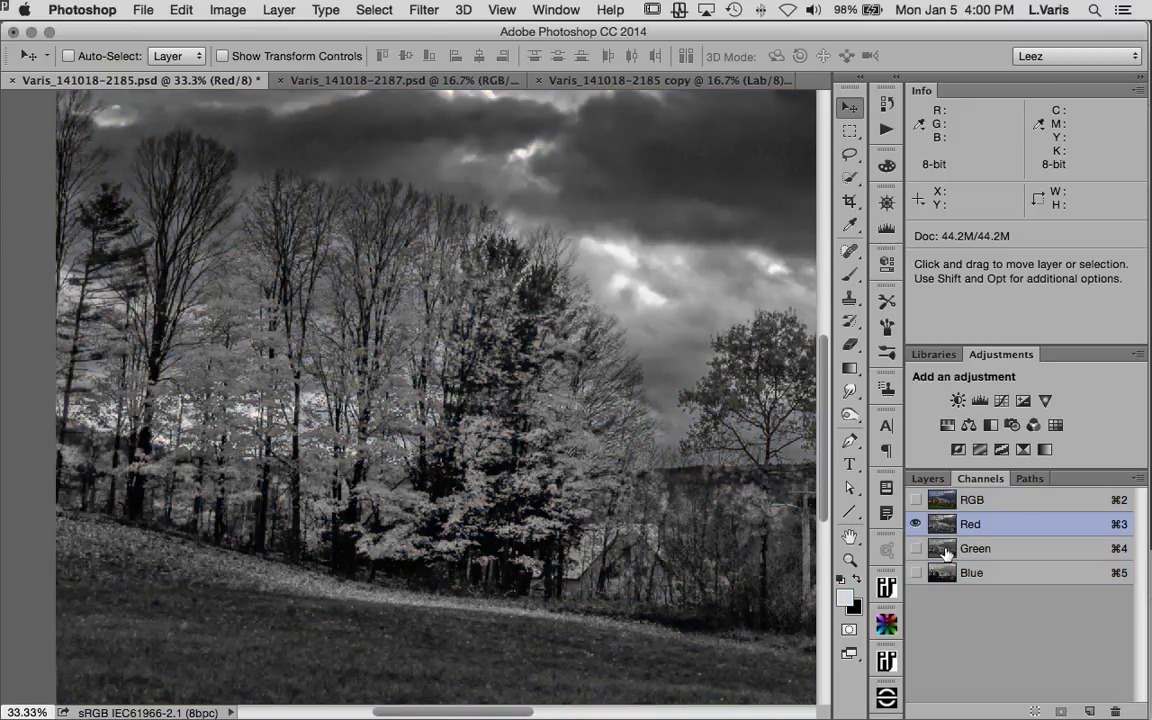
pyautogui.click(946, 549)
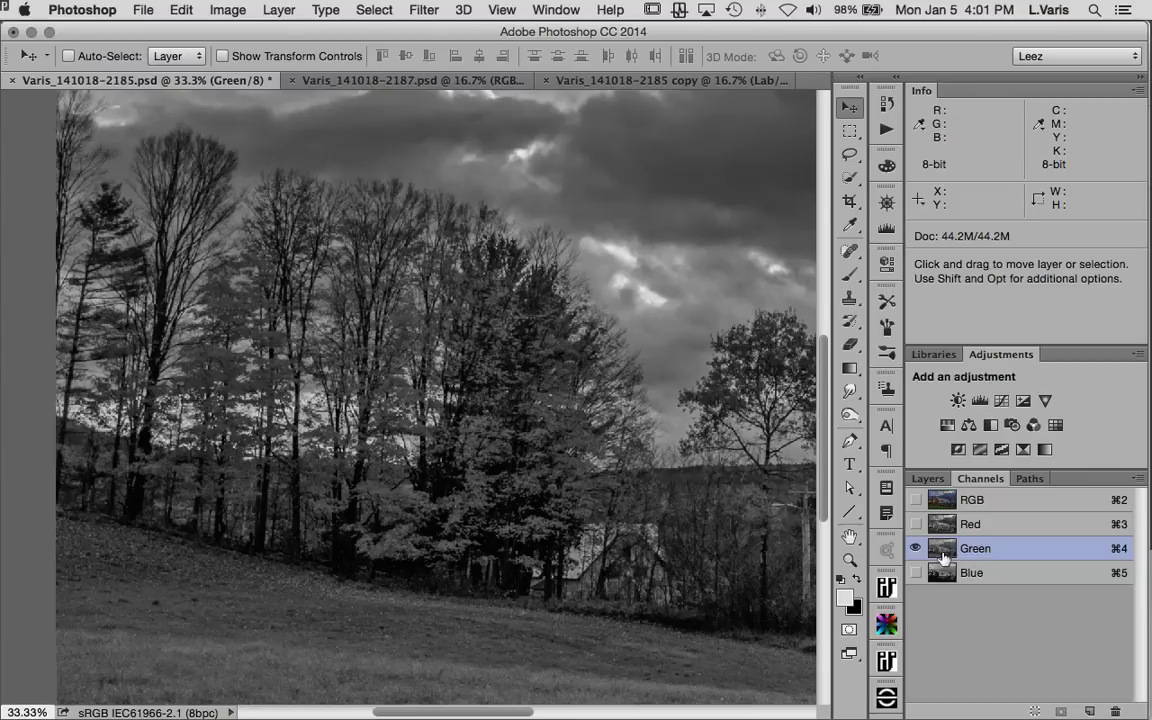
pyautogui.click(941, 574)
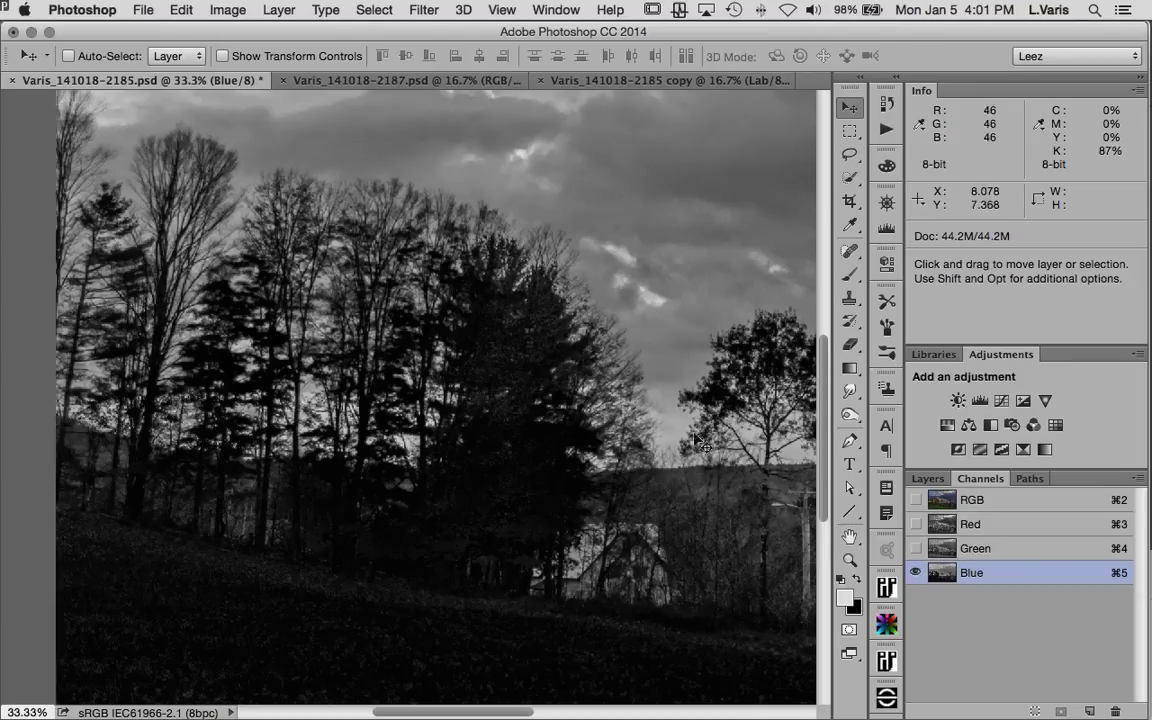
pyautogui.click(943, 548)
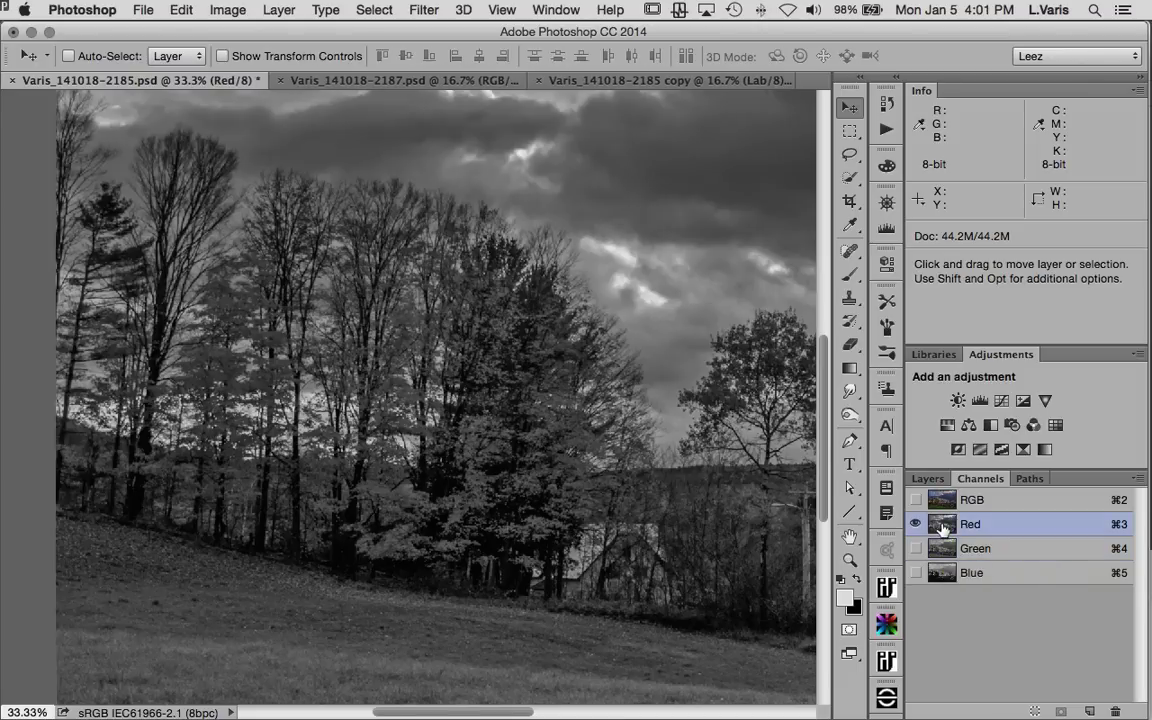
pyautogui.click(943, 521)
pyautogui.click(944, 500)
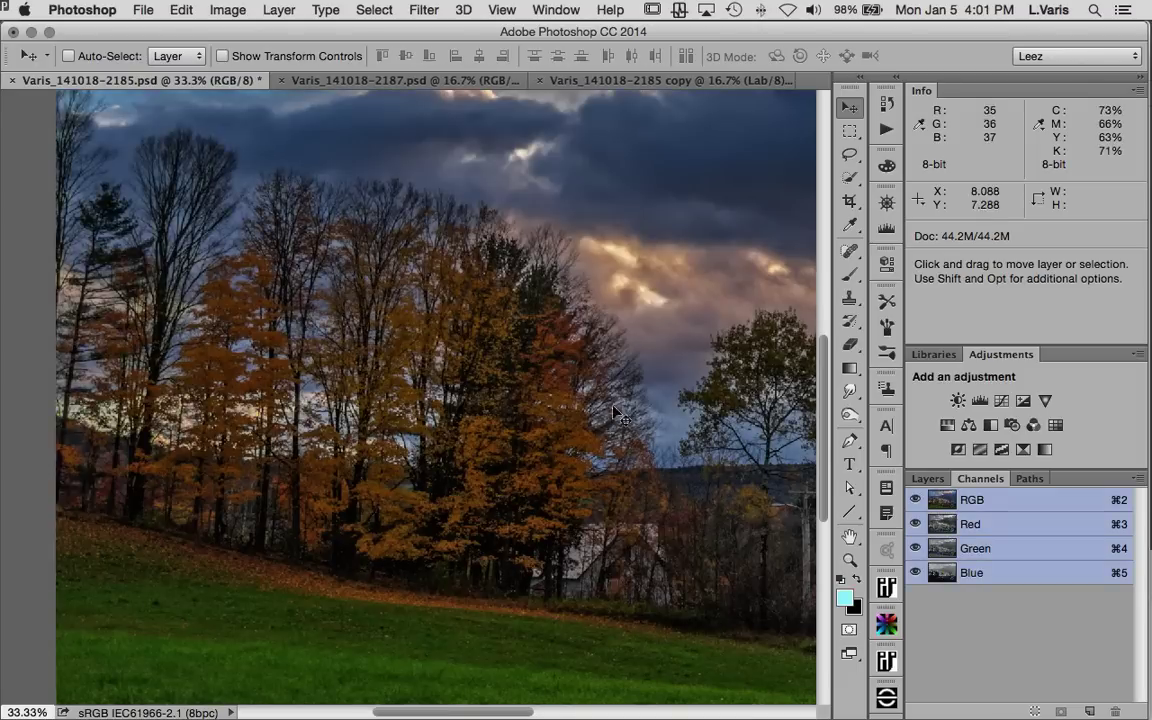
pyautogui.press('super+minus')
pyautogui.press('super+minus')
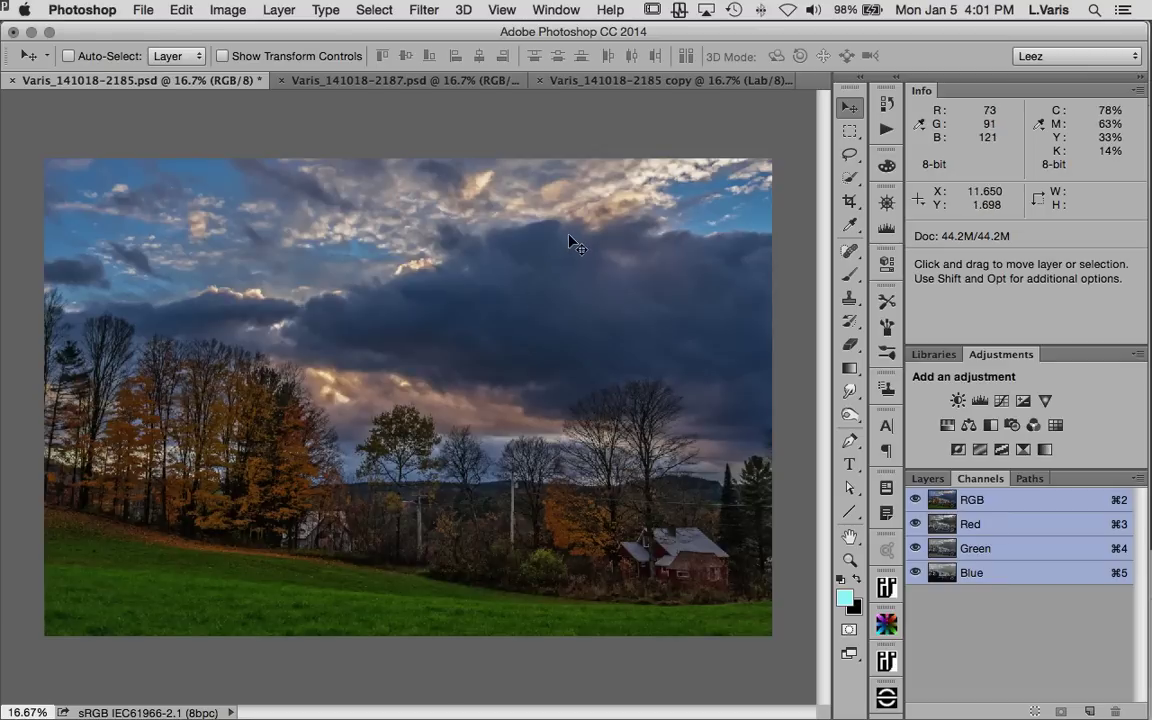
pyautogui.click(540, 81)
pyautogui.click(517, 280)
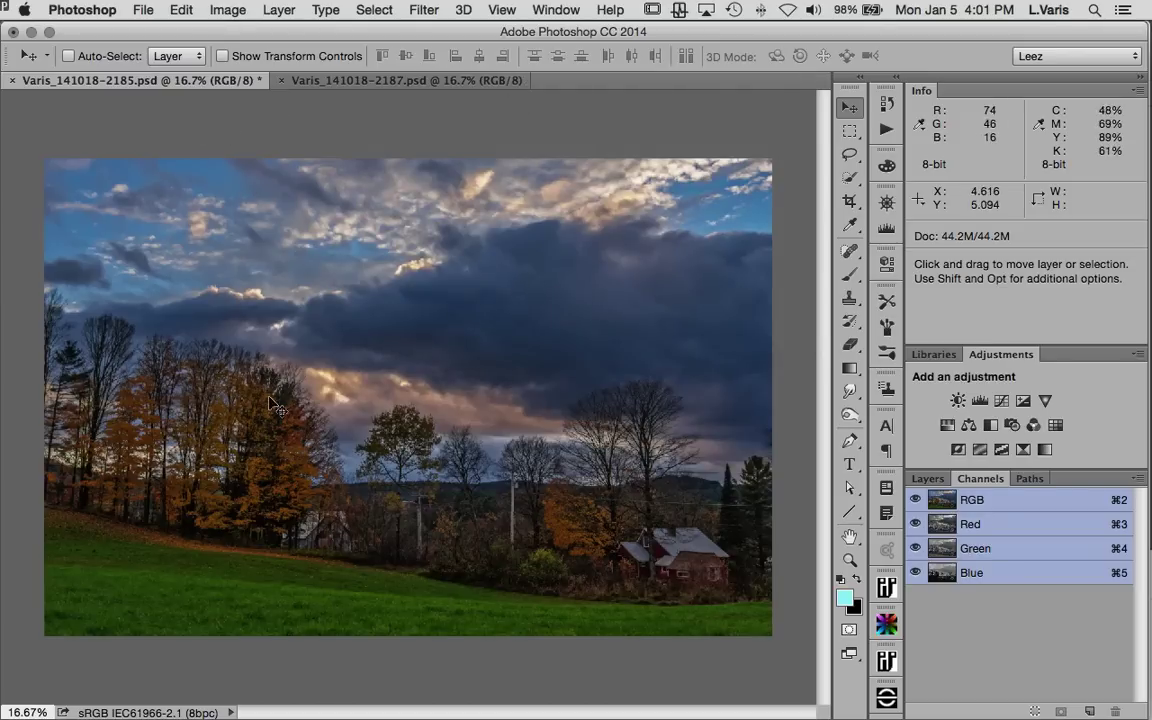
pyautogui.click(349, 81)
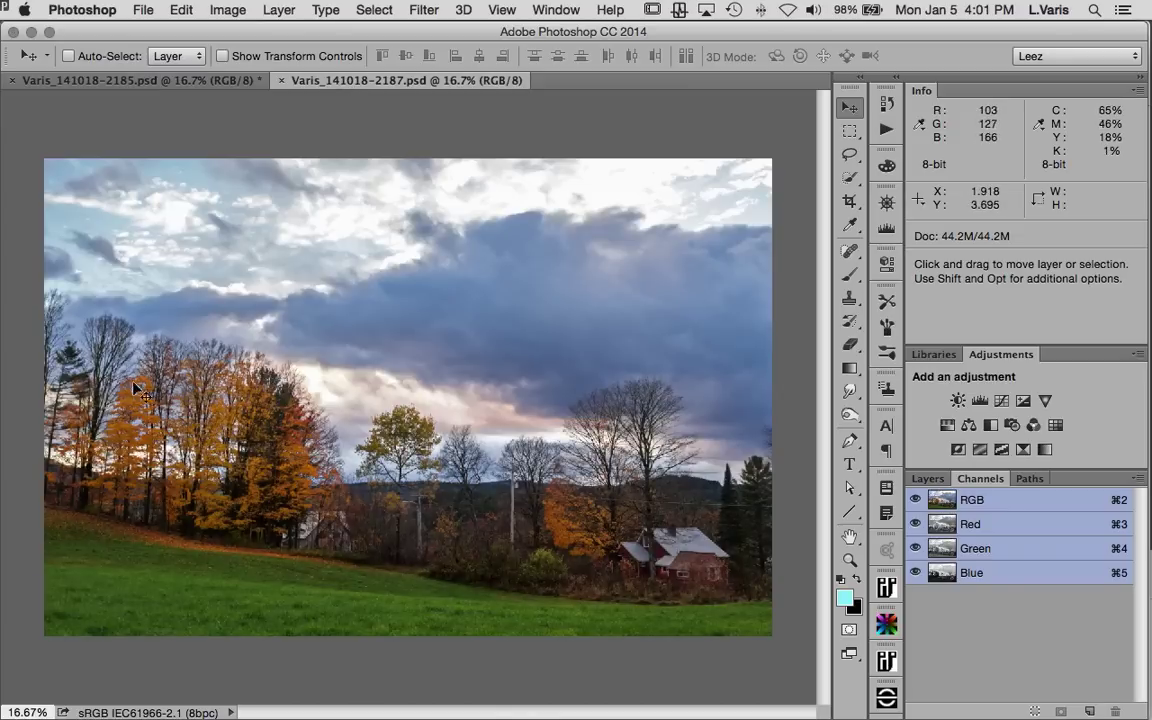
pyautogui.click(204, 87)
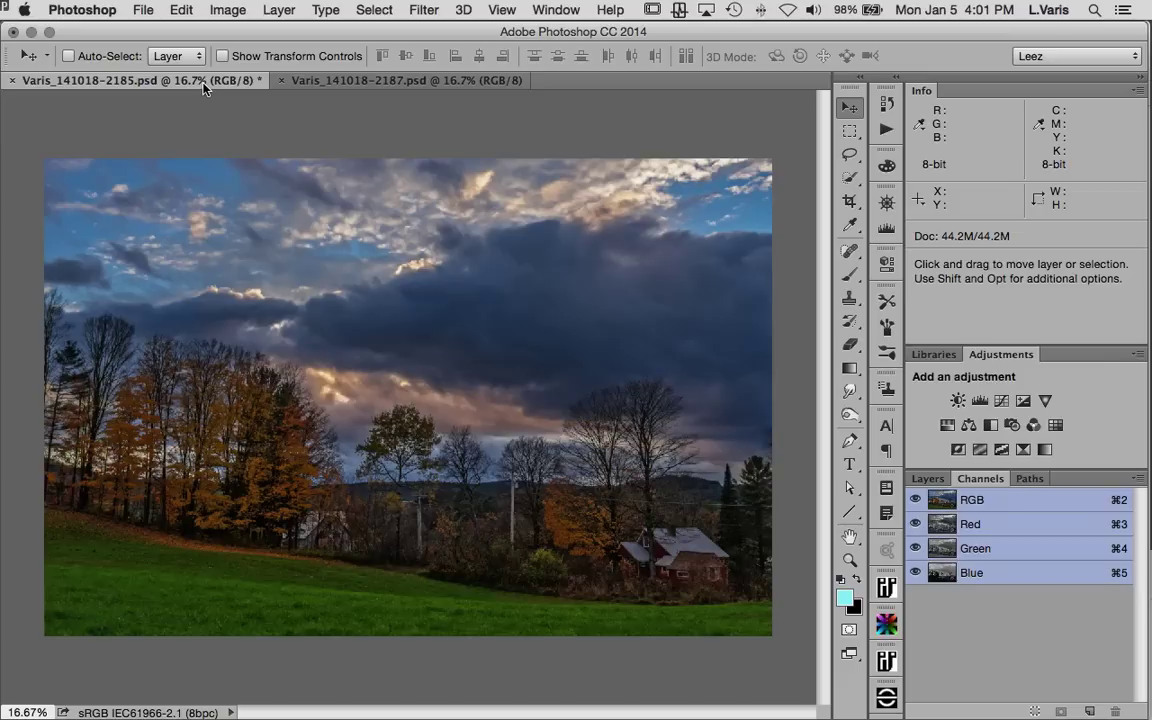
pyautogui.click(227, 10)
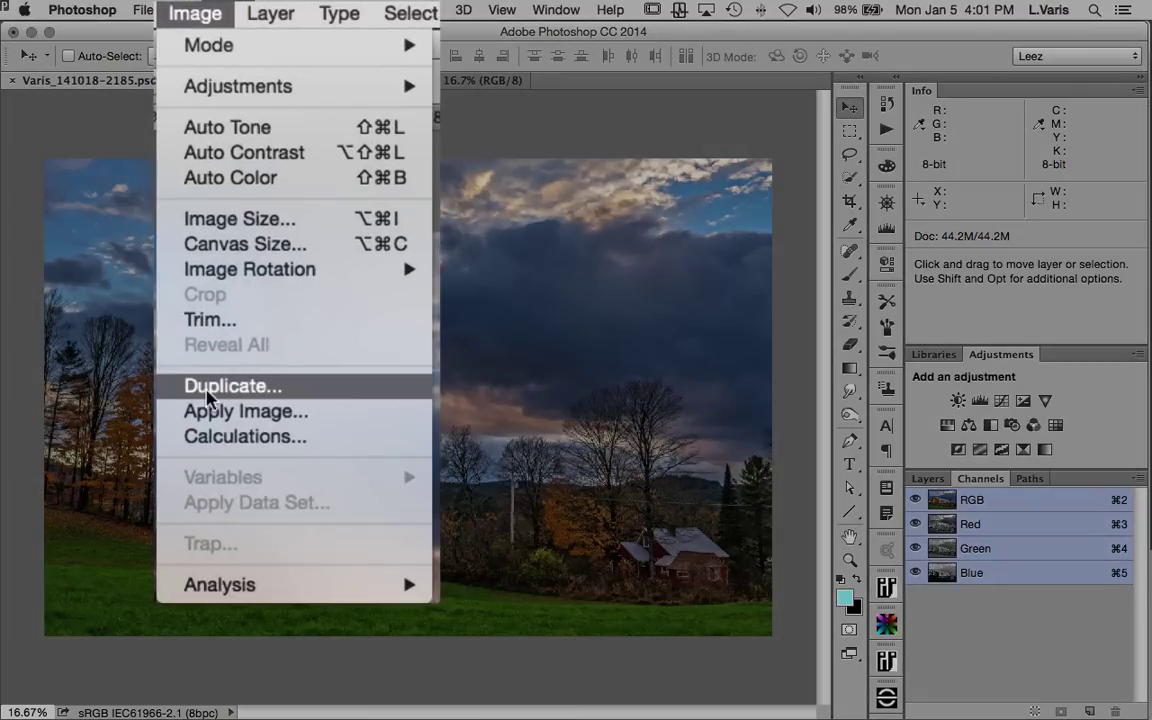
pyautogui.click(195, 384)
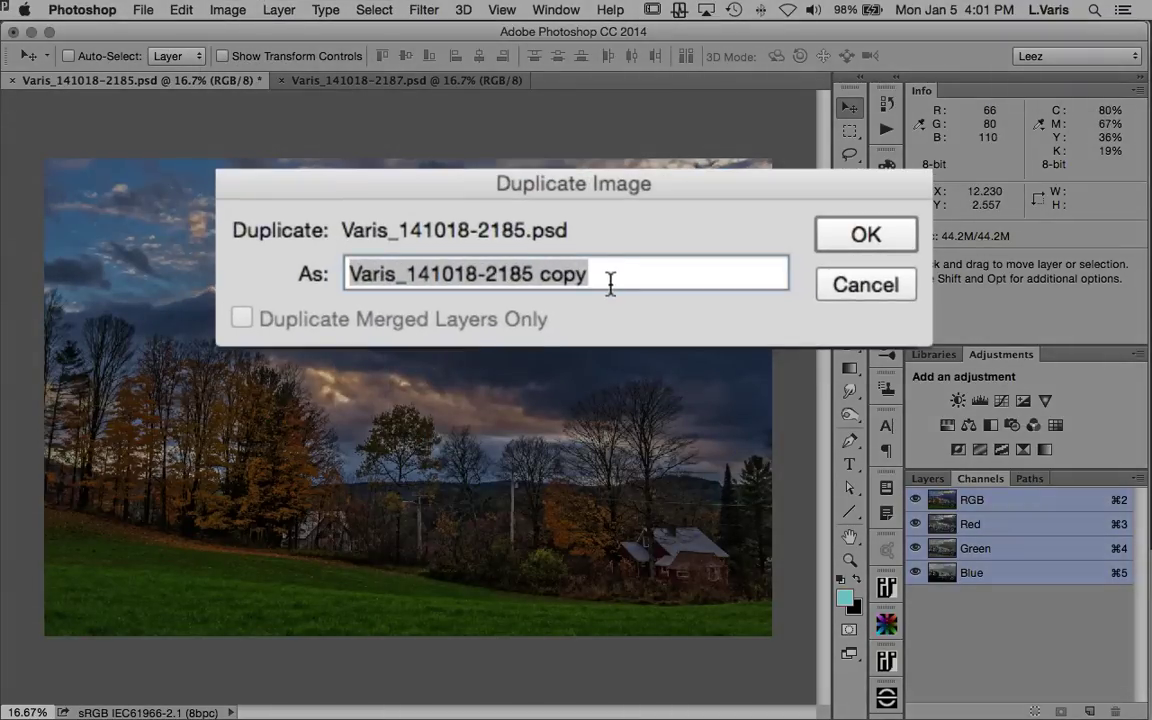
pyautogui.click(590, 268)
pyautogui.moveTo(598, 274); pyautogui.dragTo(543, 274)
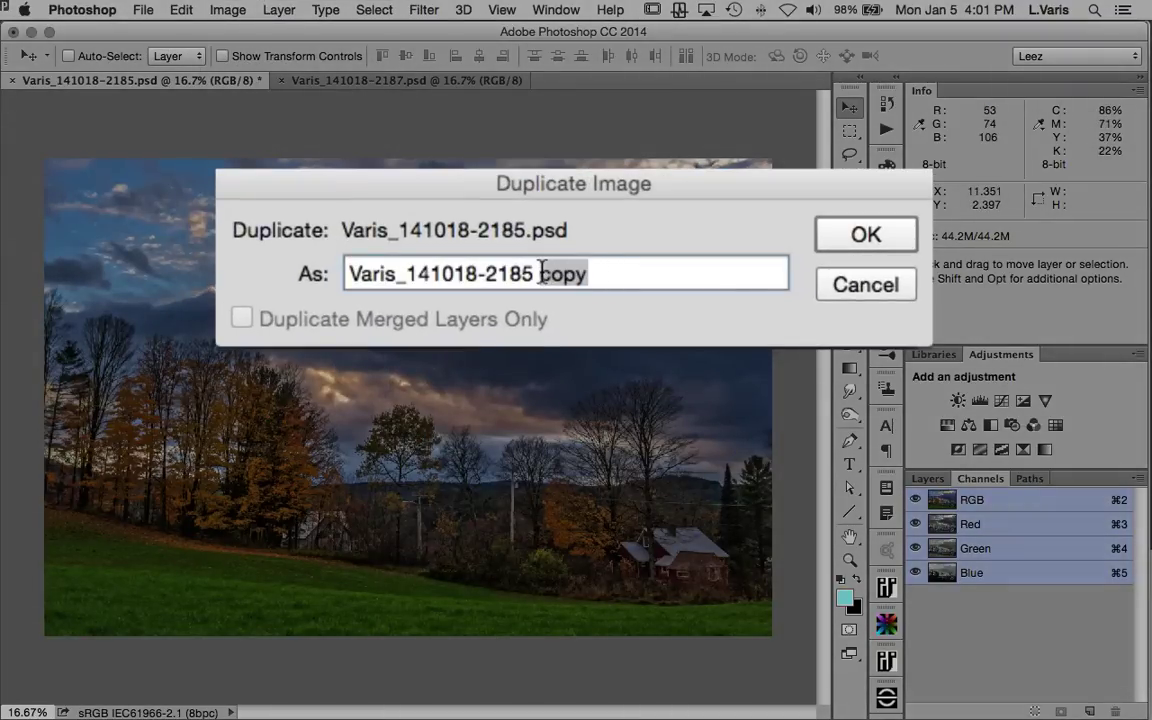
pyautogui.write('Lab')
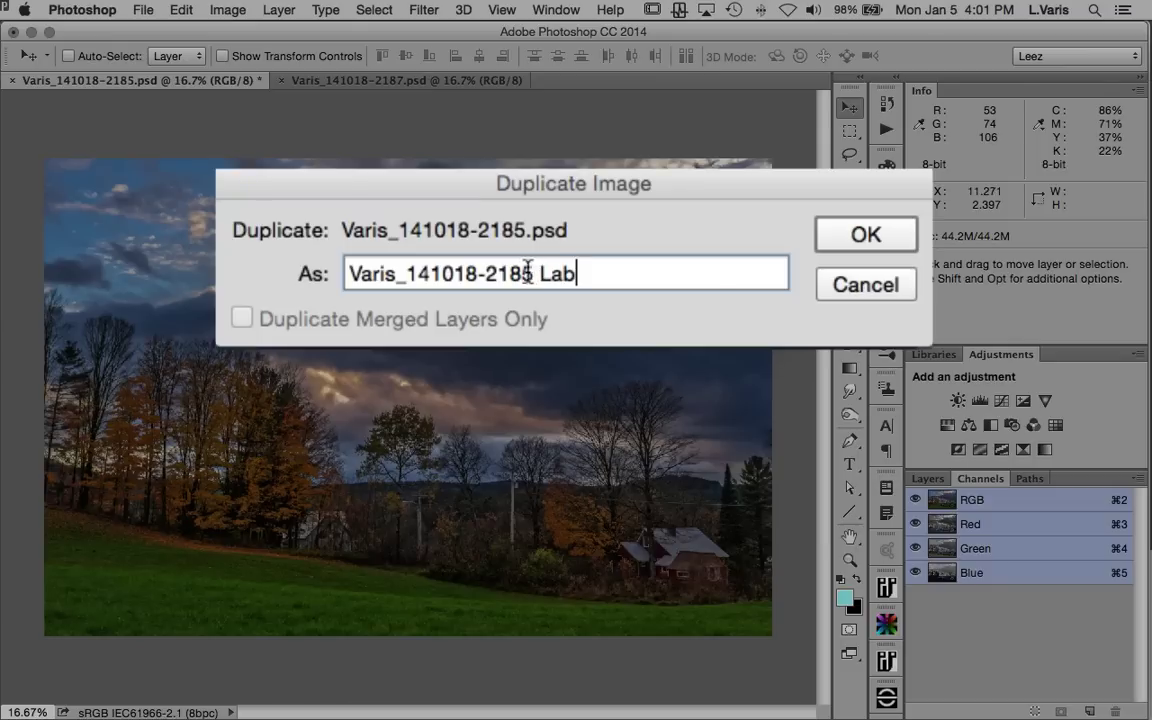
pyautogui.click(852, 236)
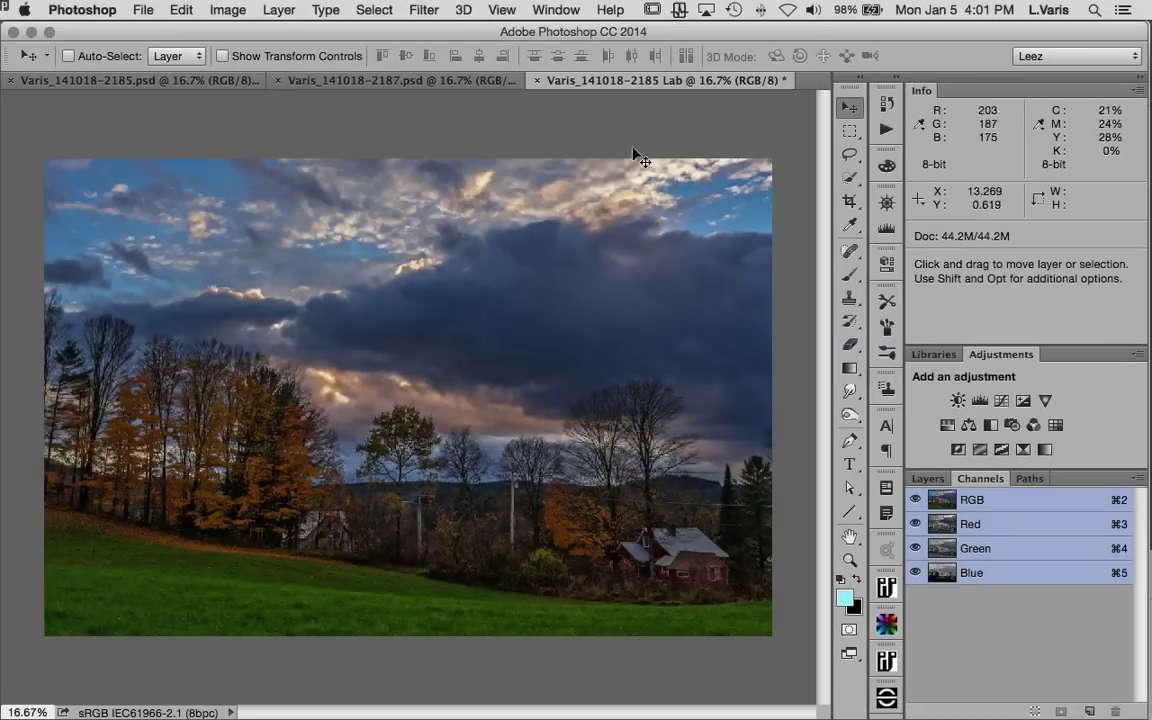
# Step: Convert the duplicated 2185 Lab image from RGB to Lab Color mode
pyautogui.click(230, 10)
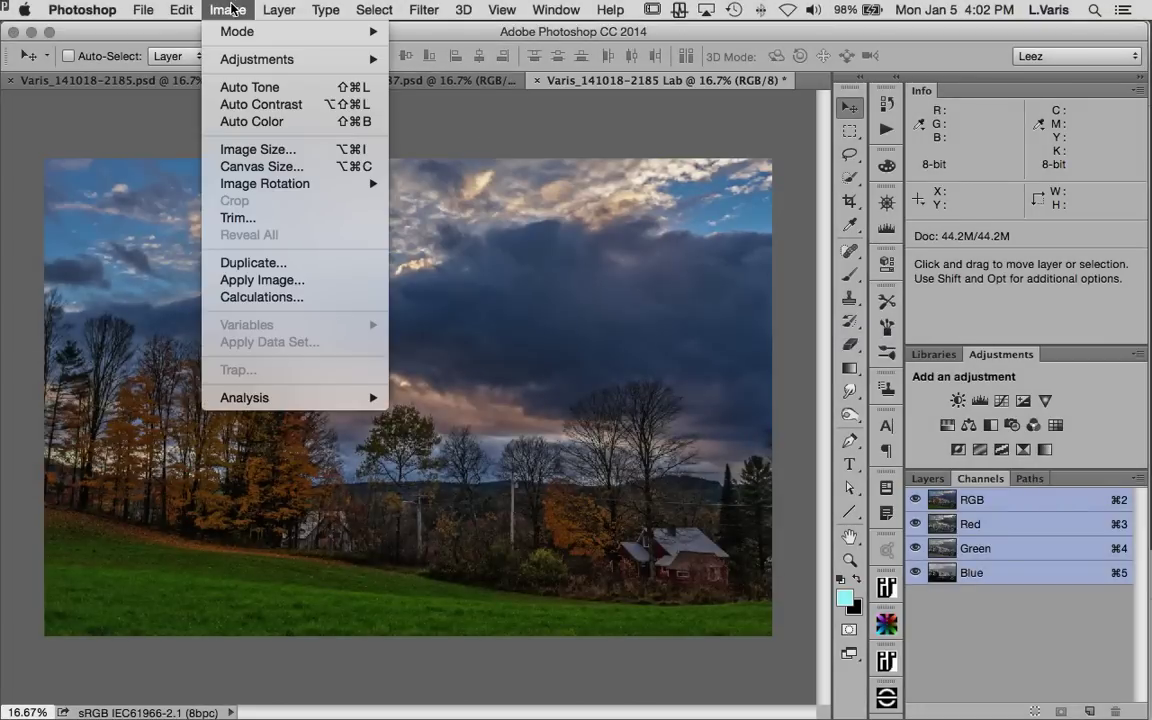
pyautogui.moveTo(233, 33)
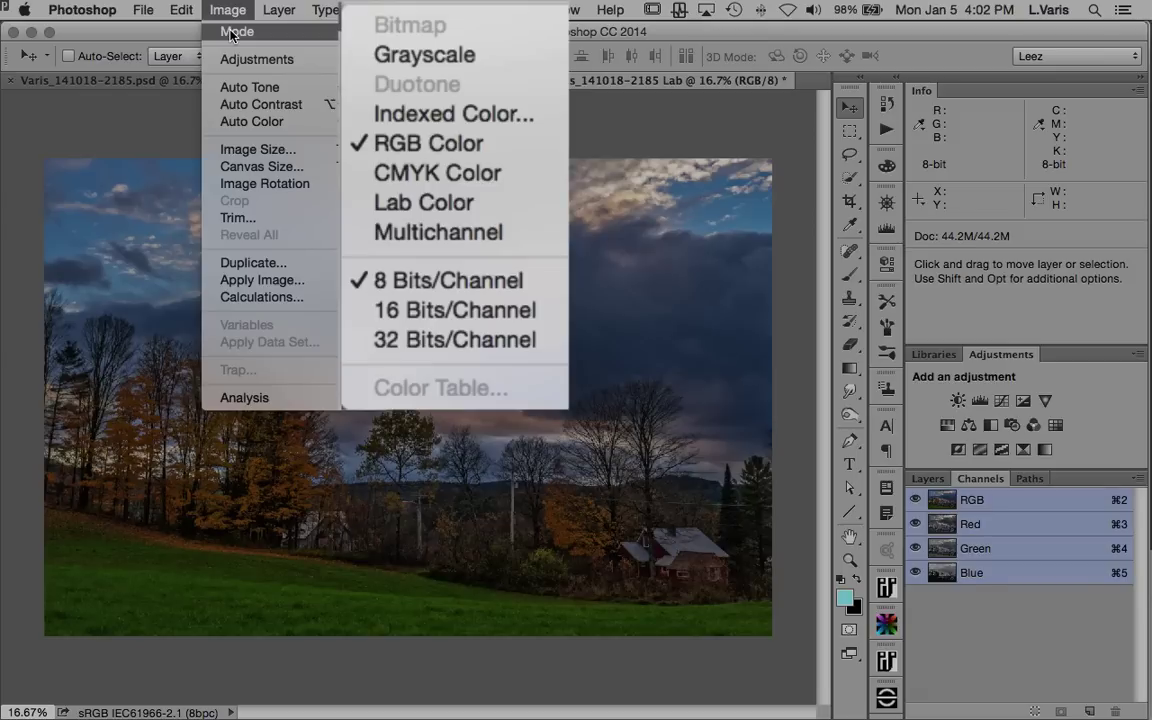
pyautogui.click(496, 211)
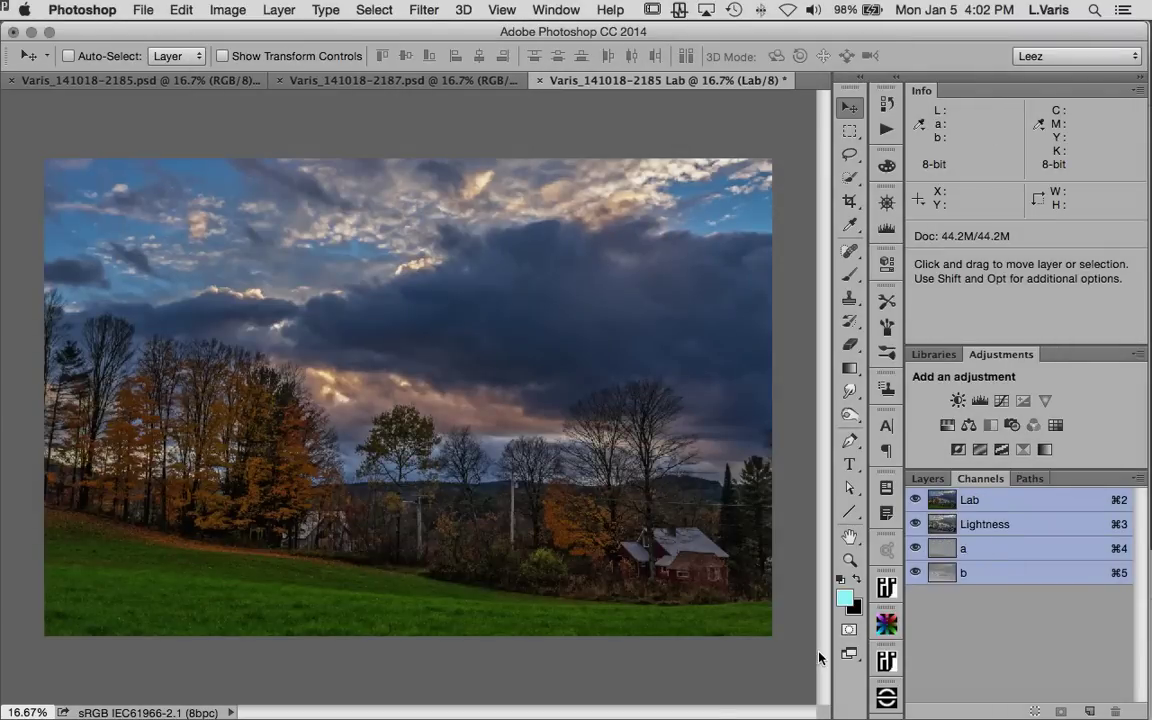
# Step: Examine the a and b channels of the Lab image individually, and return to the composite Lab view
pyautogui.click(944, 552)
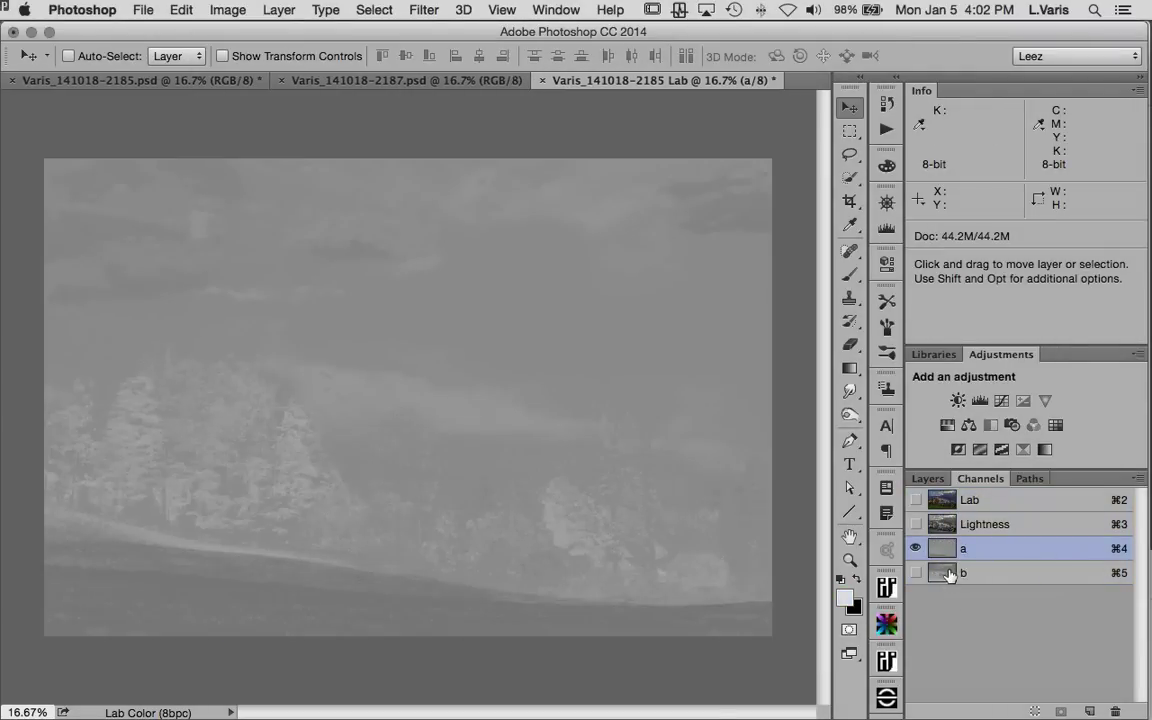
pyautogui.click(944, 574)
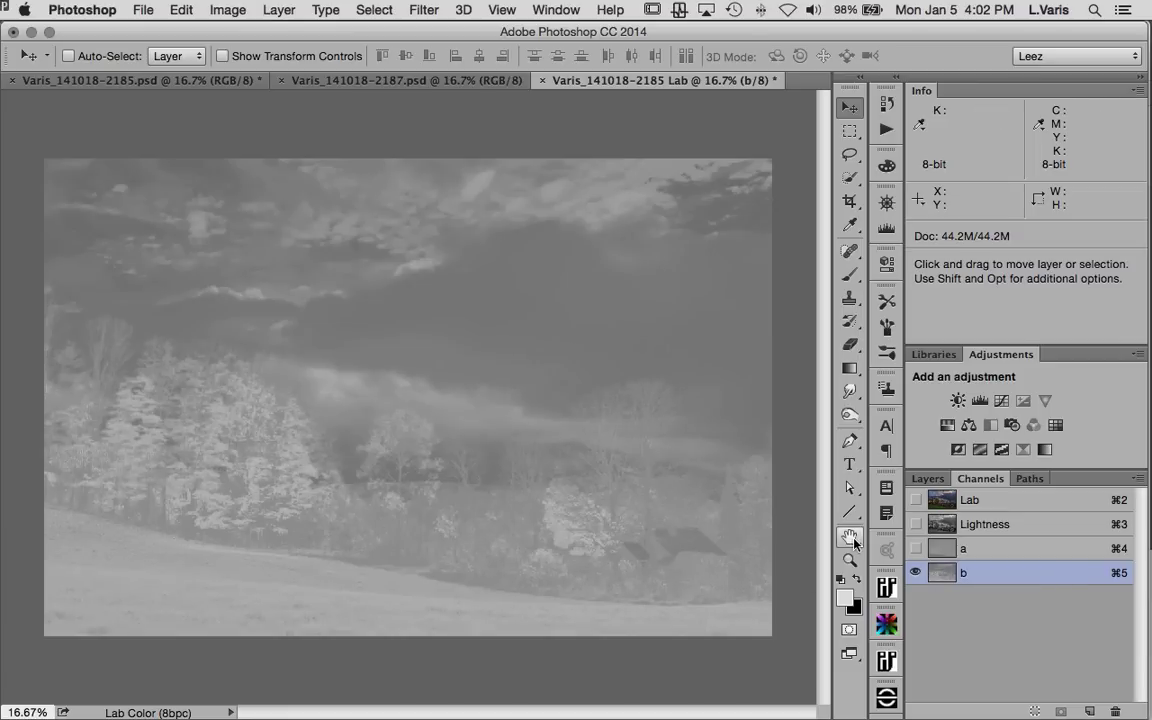
pyautogui.click(951, 502)
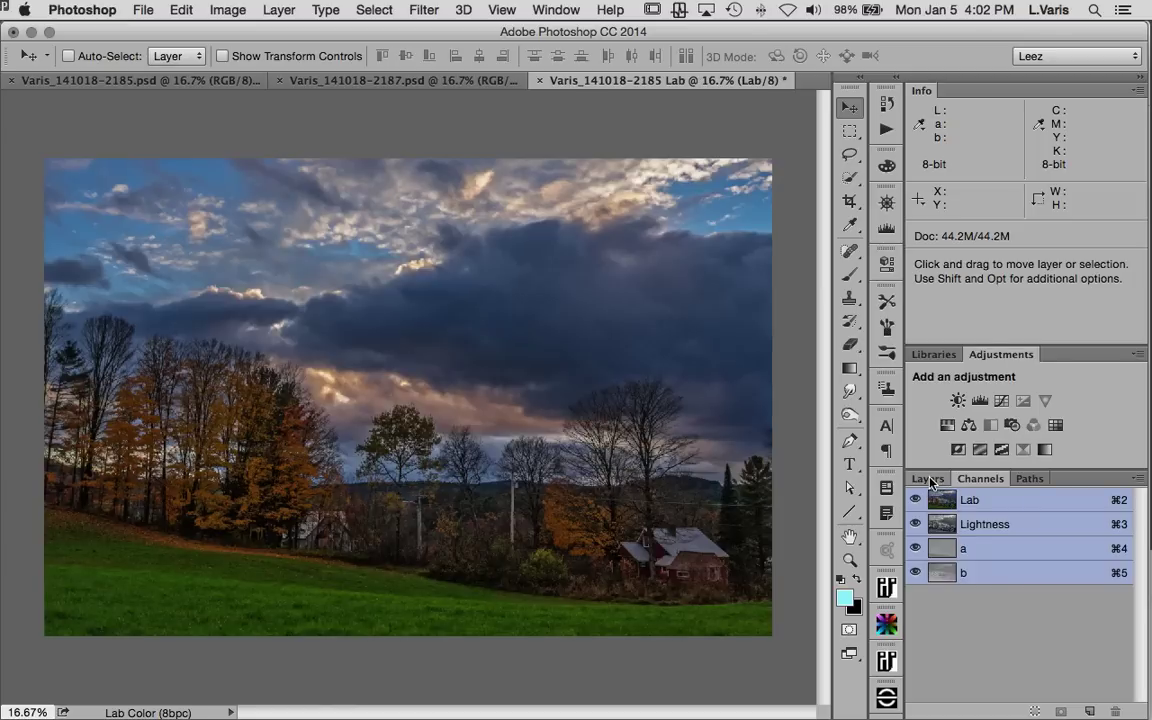
# Step: Add a Curves adjustment layer above the Background and set its blend mode to Overlay
pyautogui.click(928, 479)
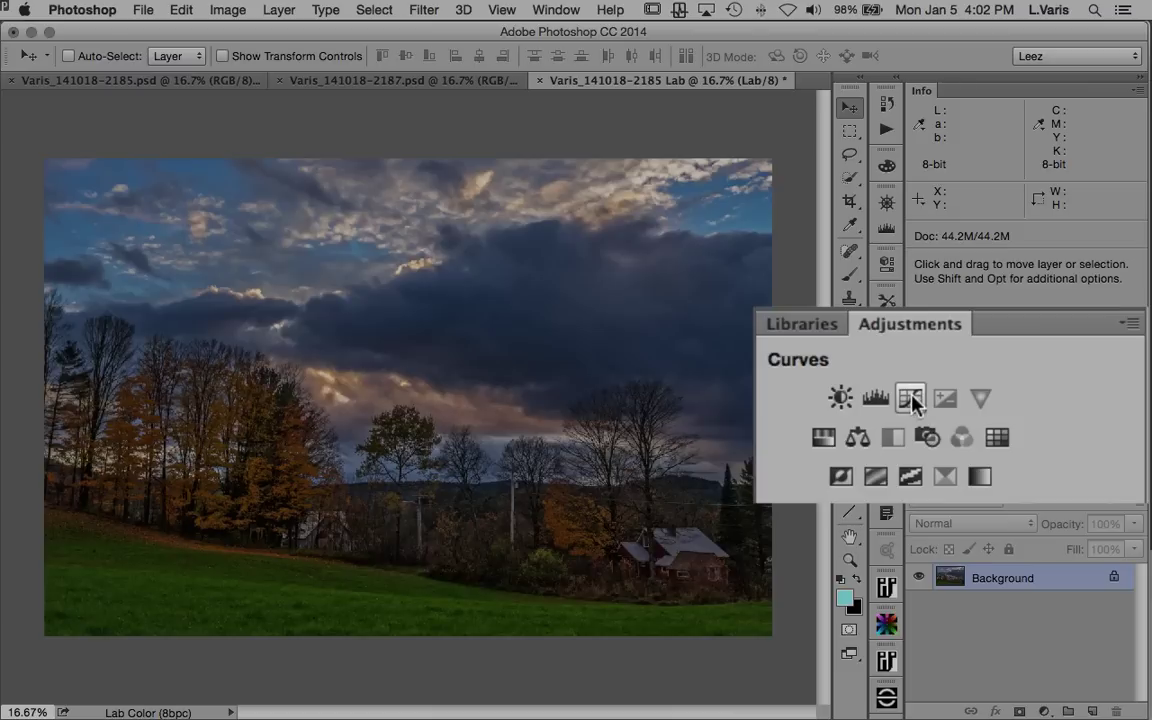
pyautogui.click(913, 400)
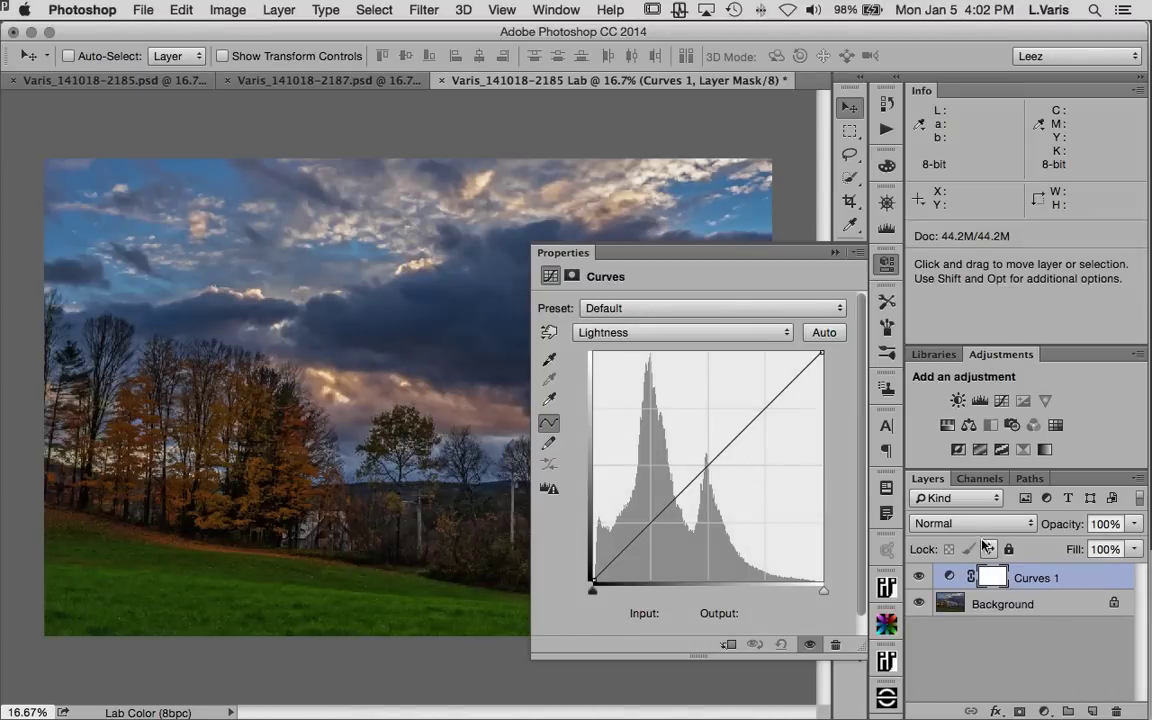
pyautogui.click(925, 523)
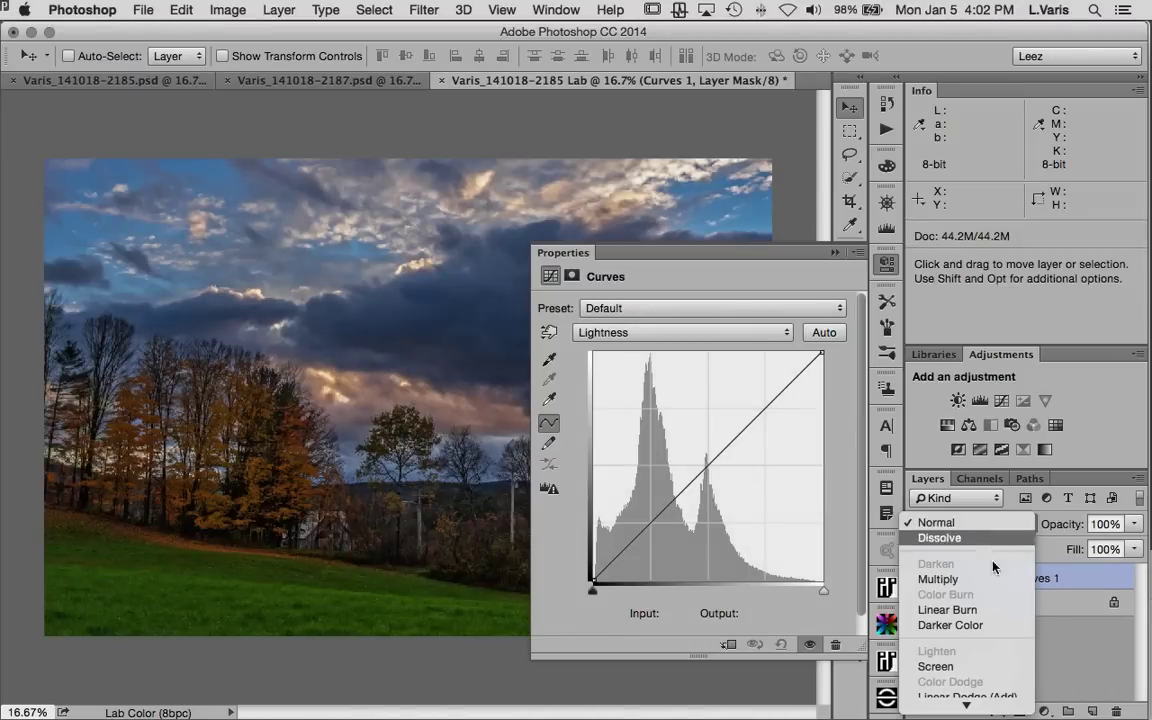
pyautogui.scroll(-3, 993, 567)
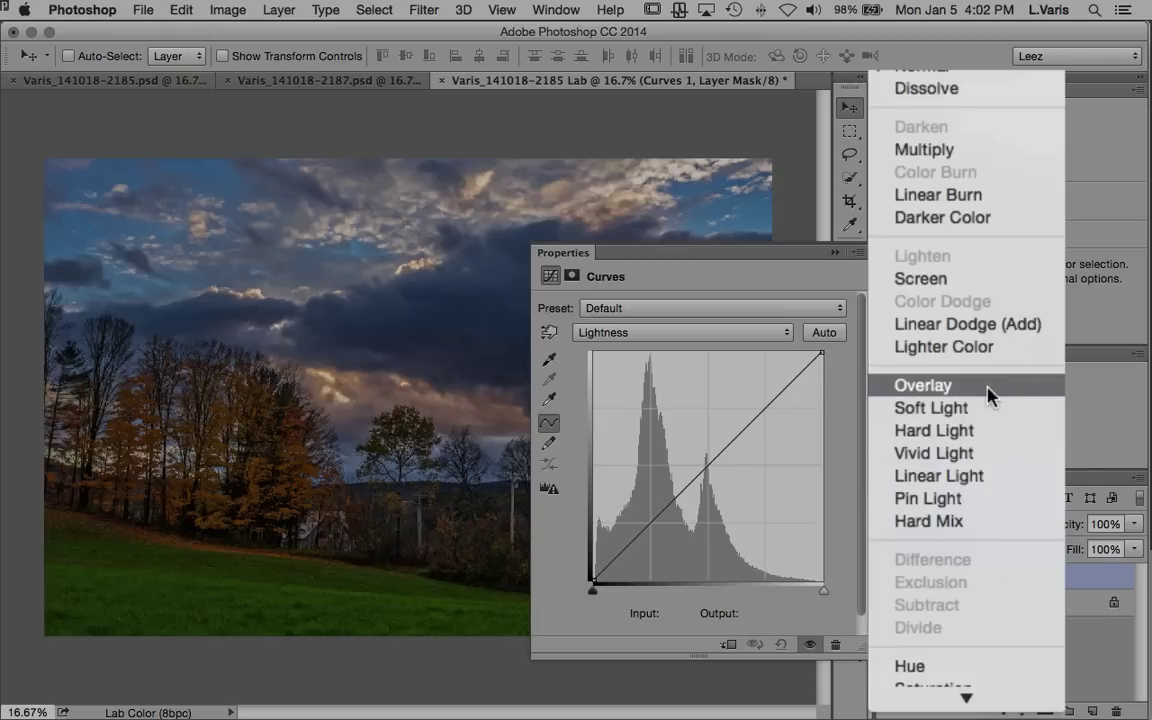
pyautogui.click(981, 501)
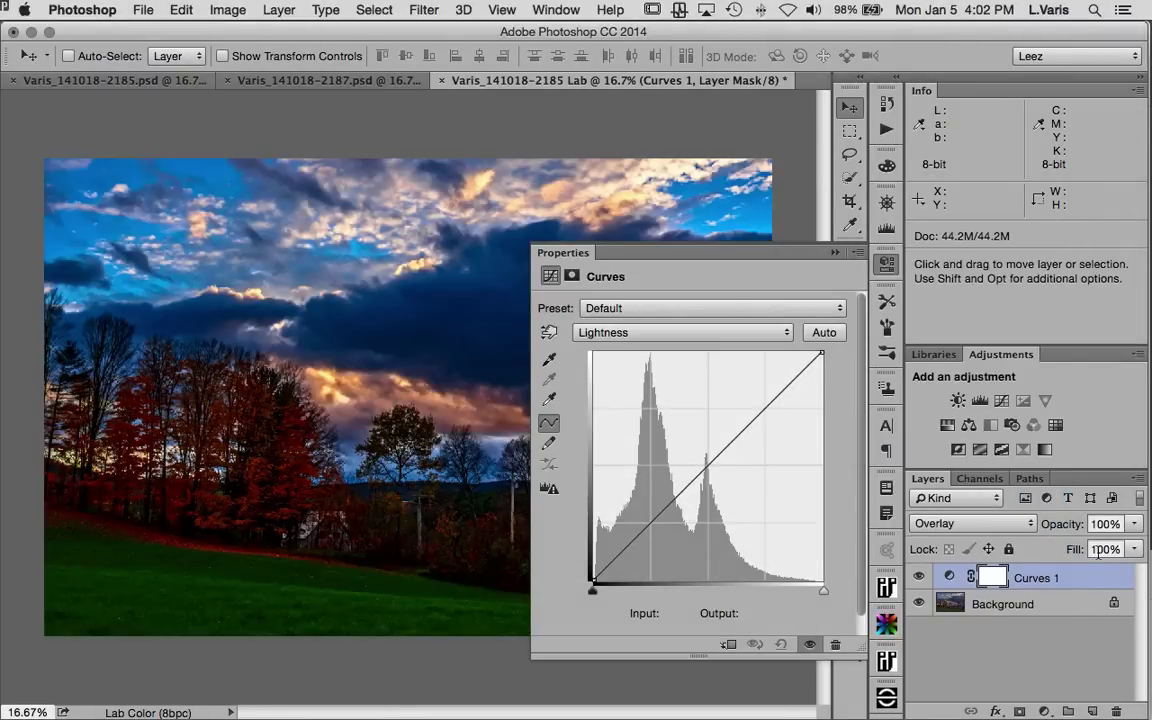
# Step: Target the Curves 1 adjustment instead of its mask and view the layer's blending options, leaving them without applying changes
pyautogui.press('super+2')
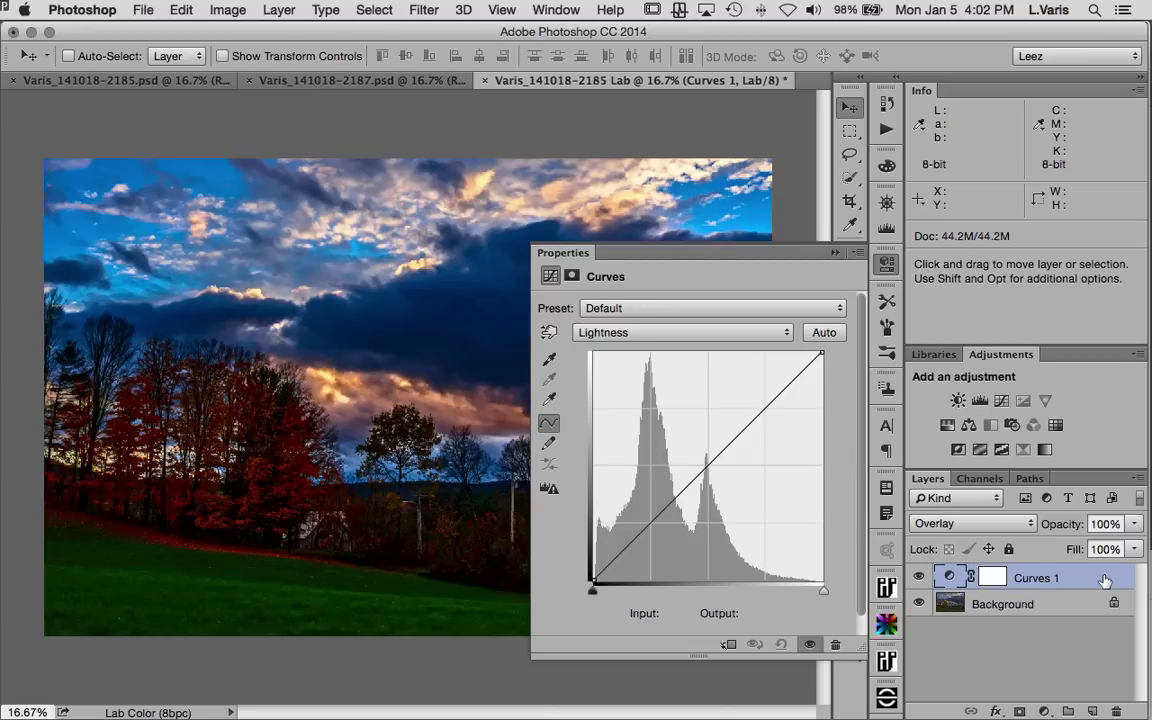
pyautogui.doubleClick(1104, 579)
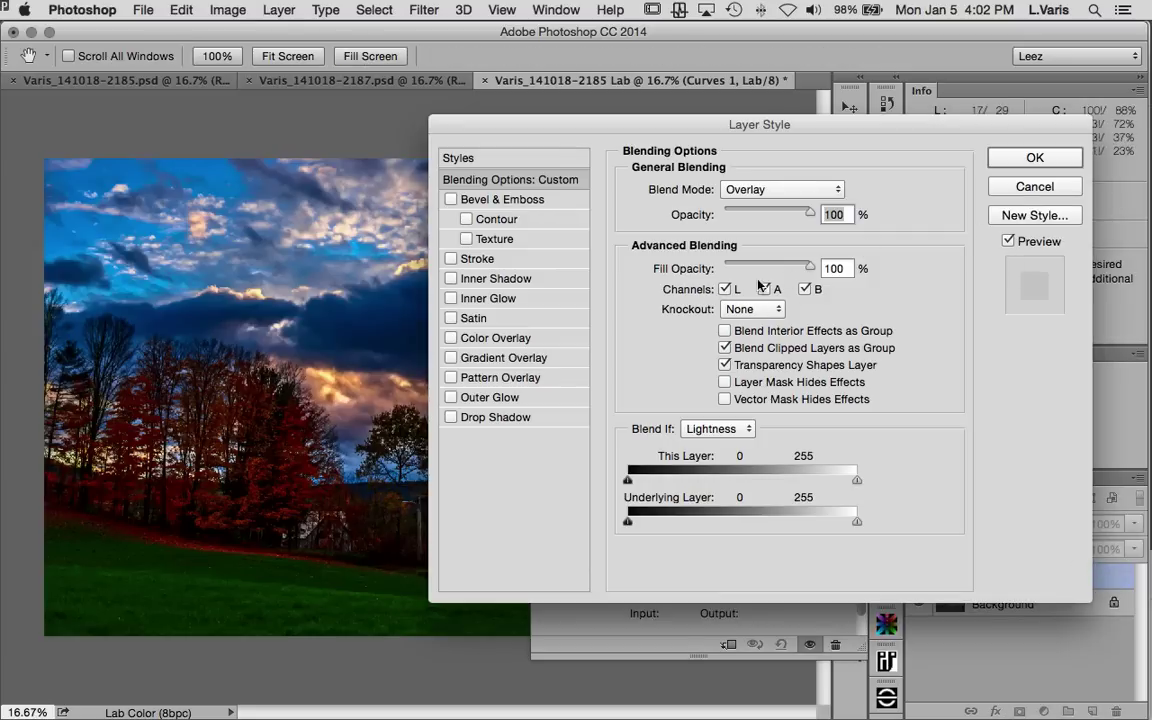
pyautogui.click(1033, 187)
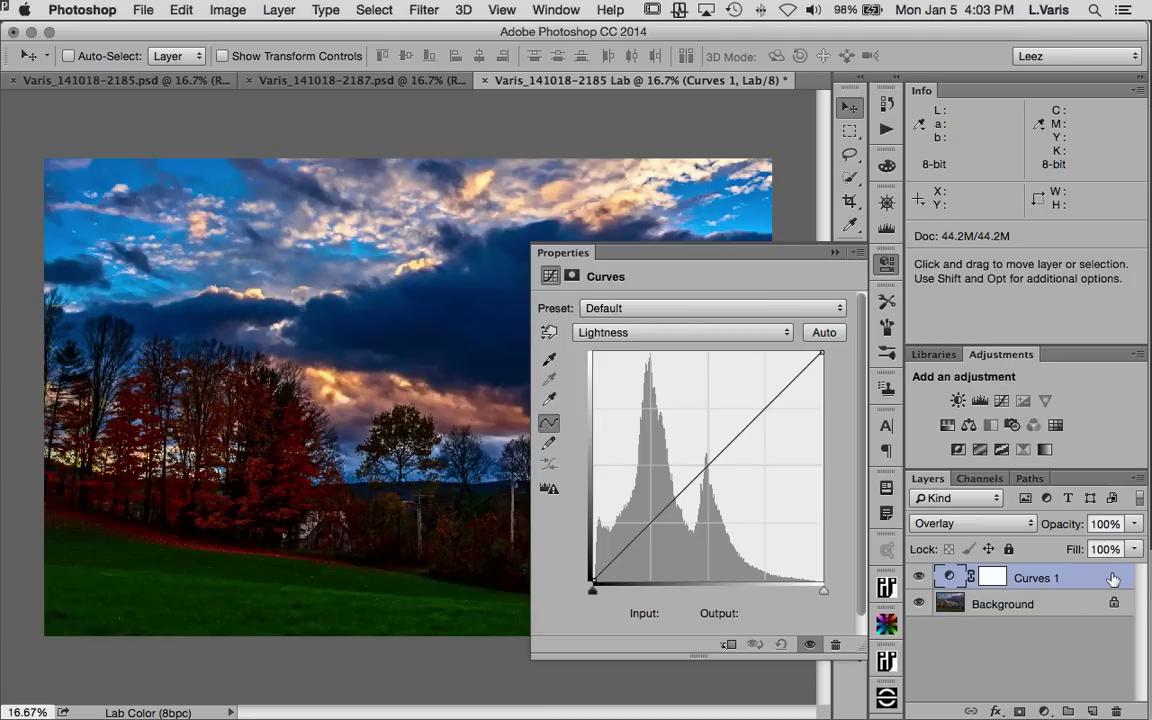
# Step: Exclude the L channel from the Curves 1 layer's blending so it affects only the A and B channels
pyautogui.click(1138, 479)
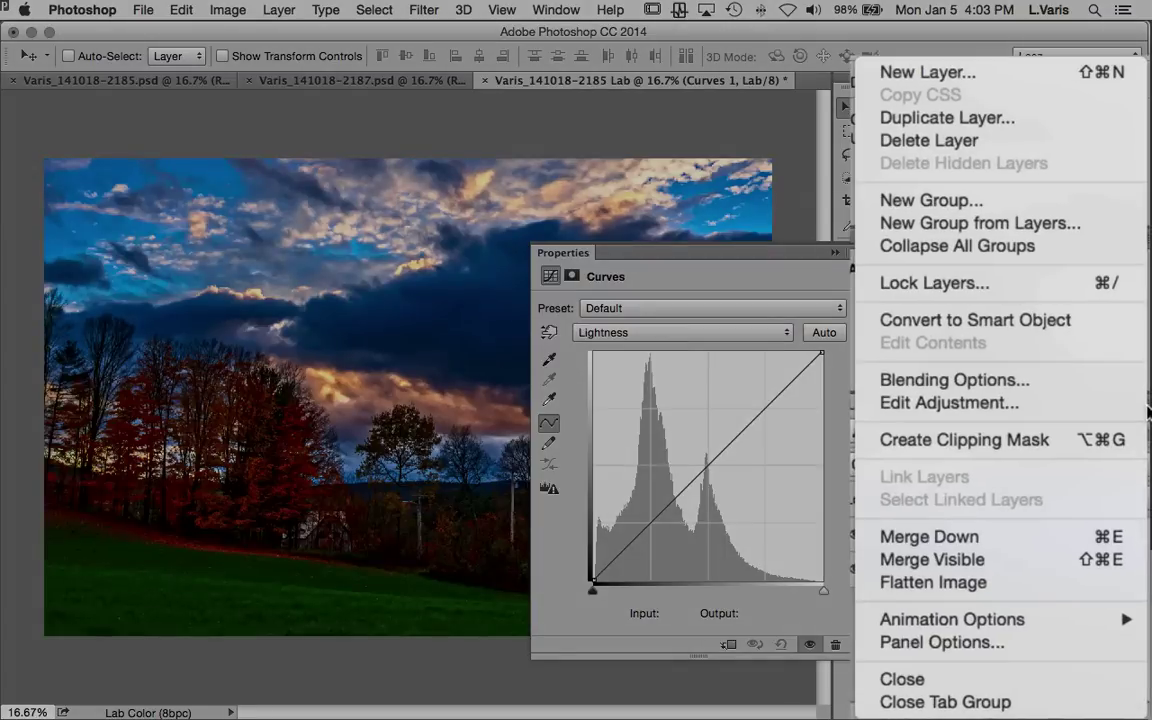
pyautogui.click(1026, 385)
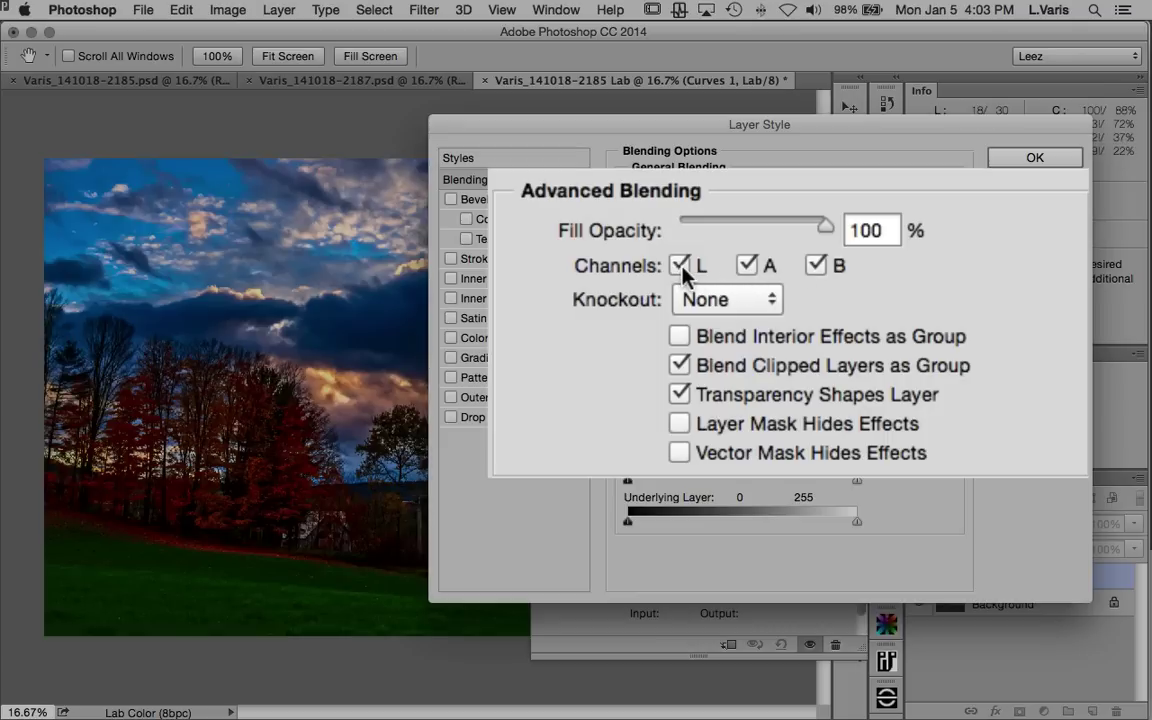
pyautogui.click(724, 289)
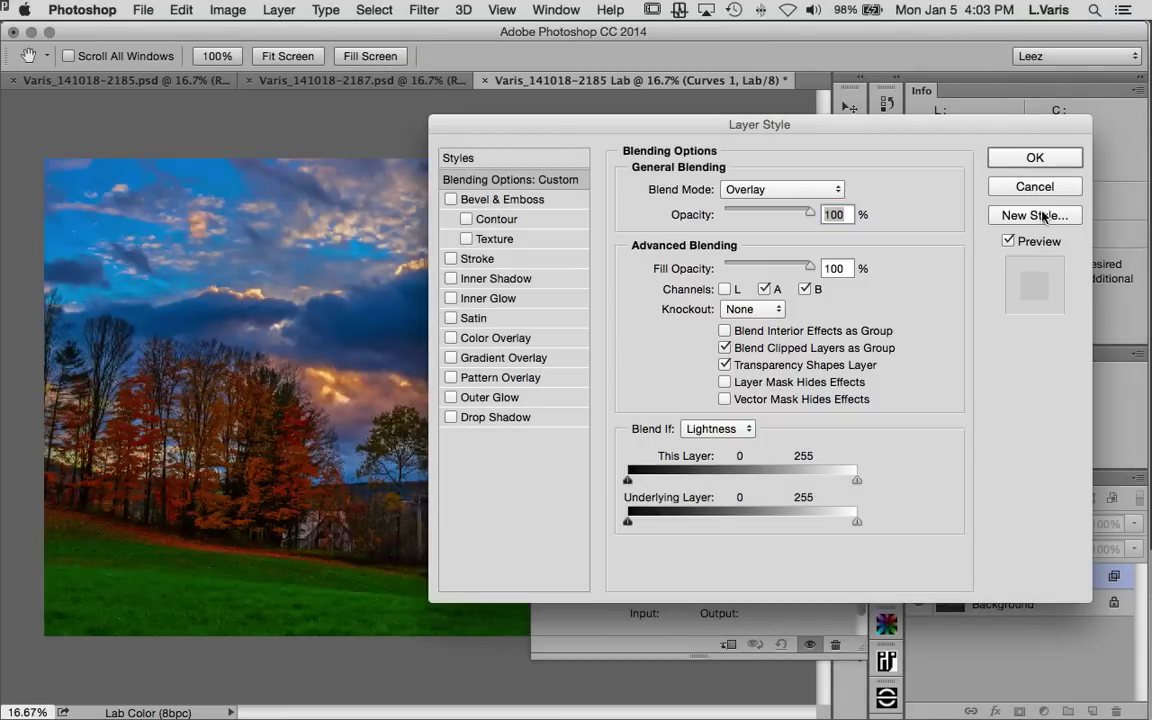
pyautogui.click(1009, 160)
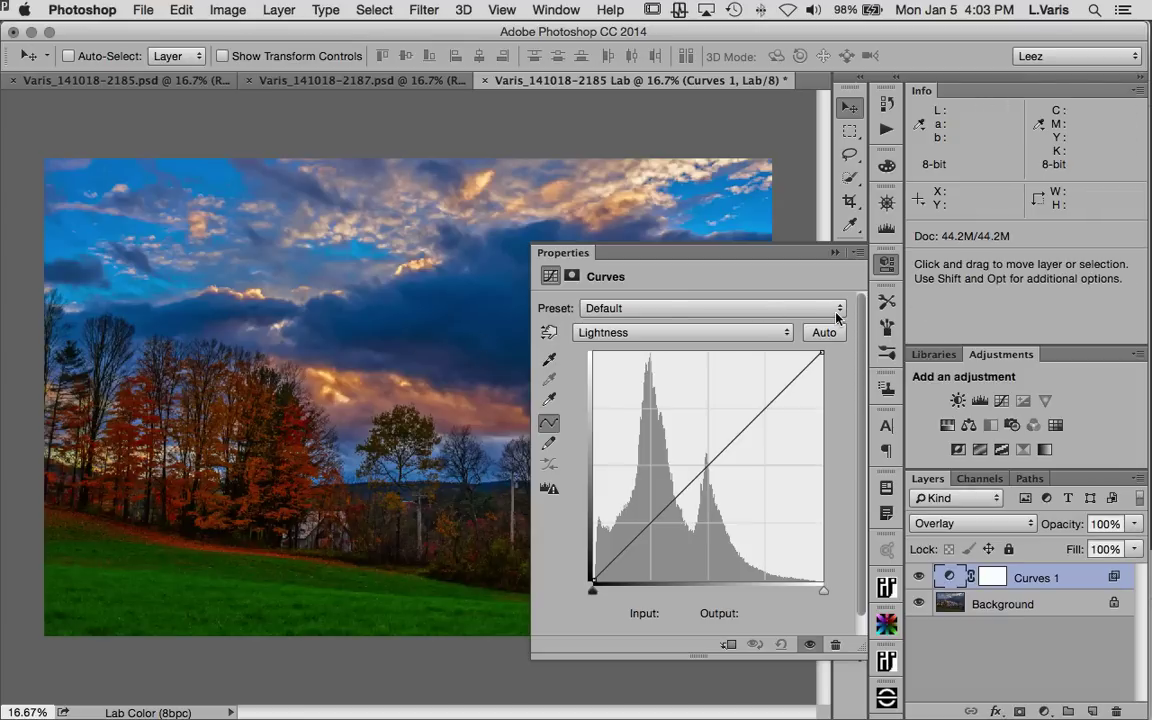
# Step: Display only the b channel of the 2185 Lab image and choose the b curve of Curves 1 for editing
pyautogui.click(985, 480)
pyautogui.click(940, 575)
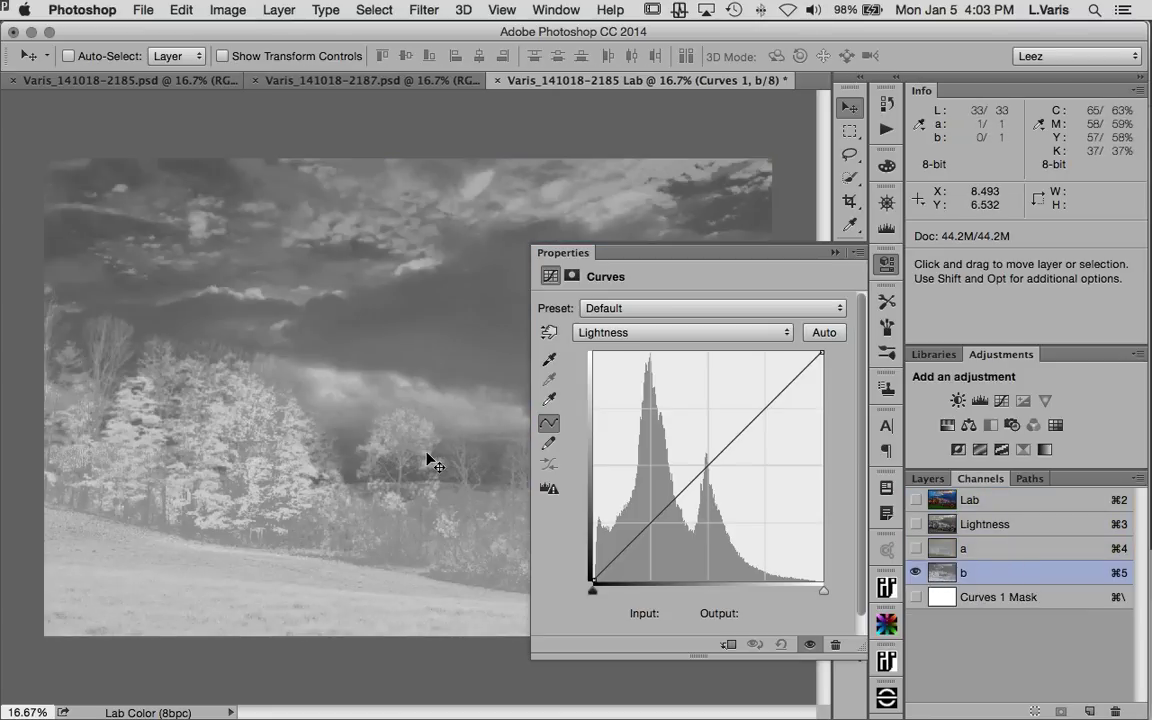
pyautogui.click(729, 340)
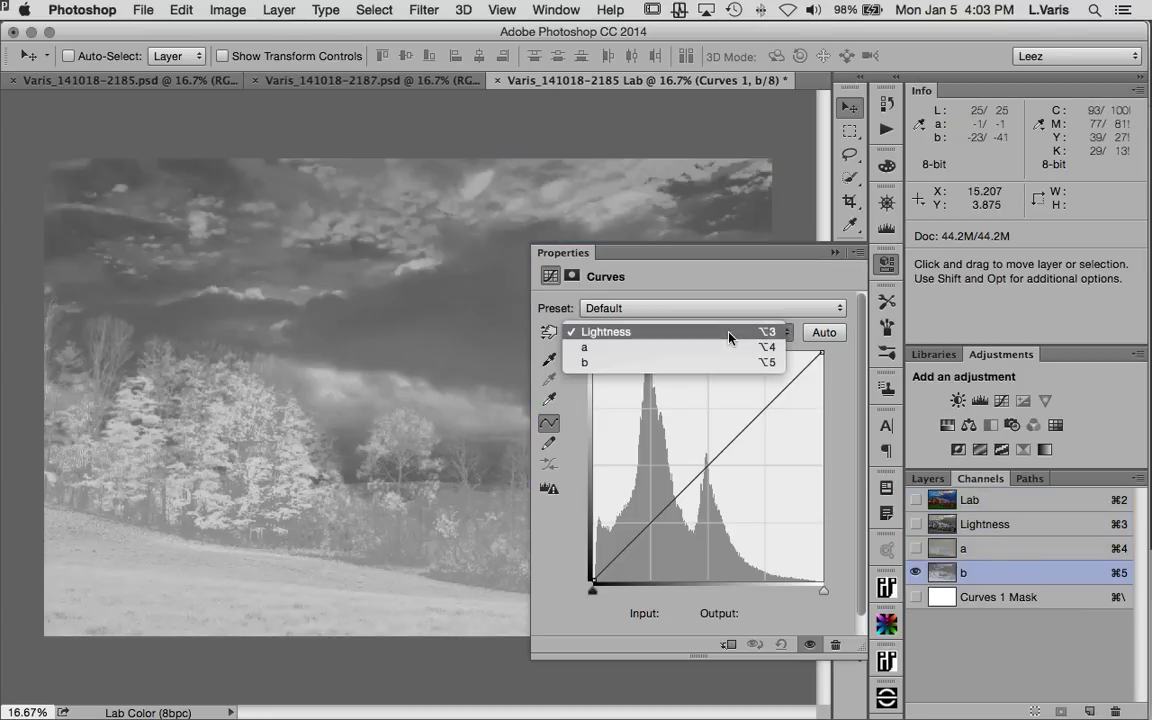
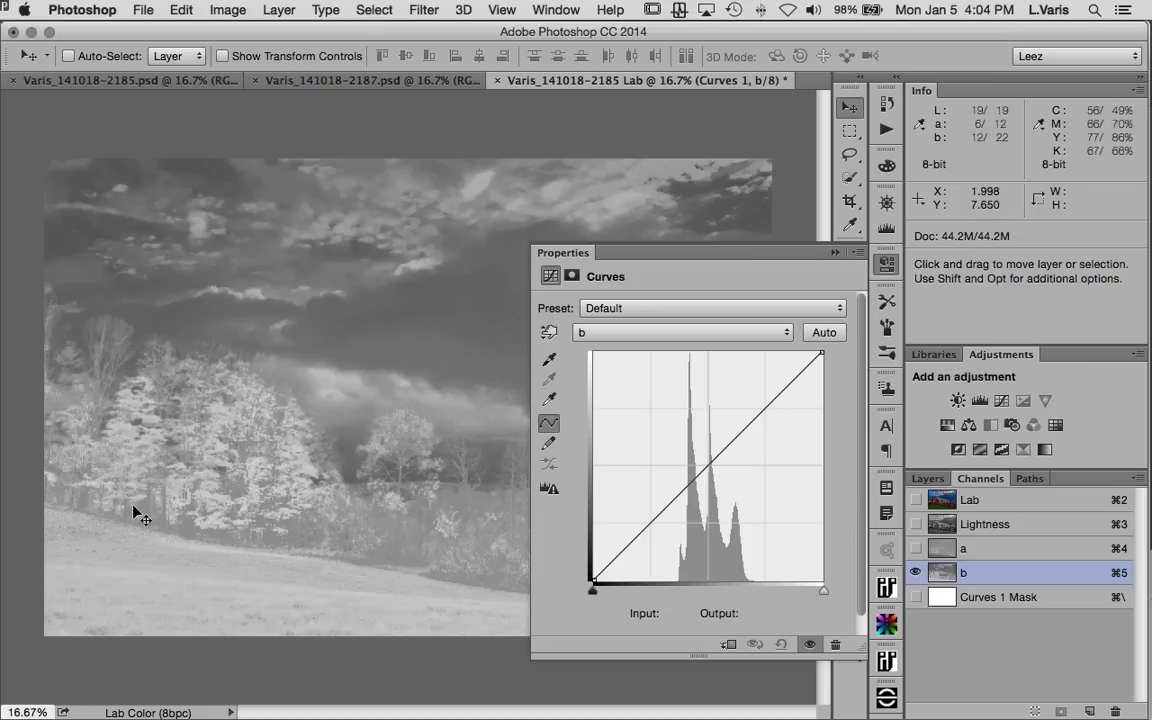
# Step: Steepen the b curve by moving its black point to input -41, output -128 and its white point to input 56, output 127
pyautogui.press('space')
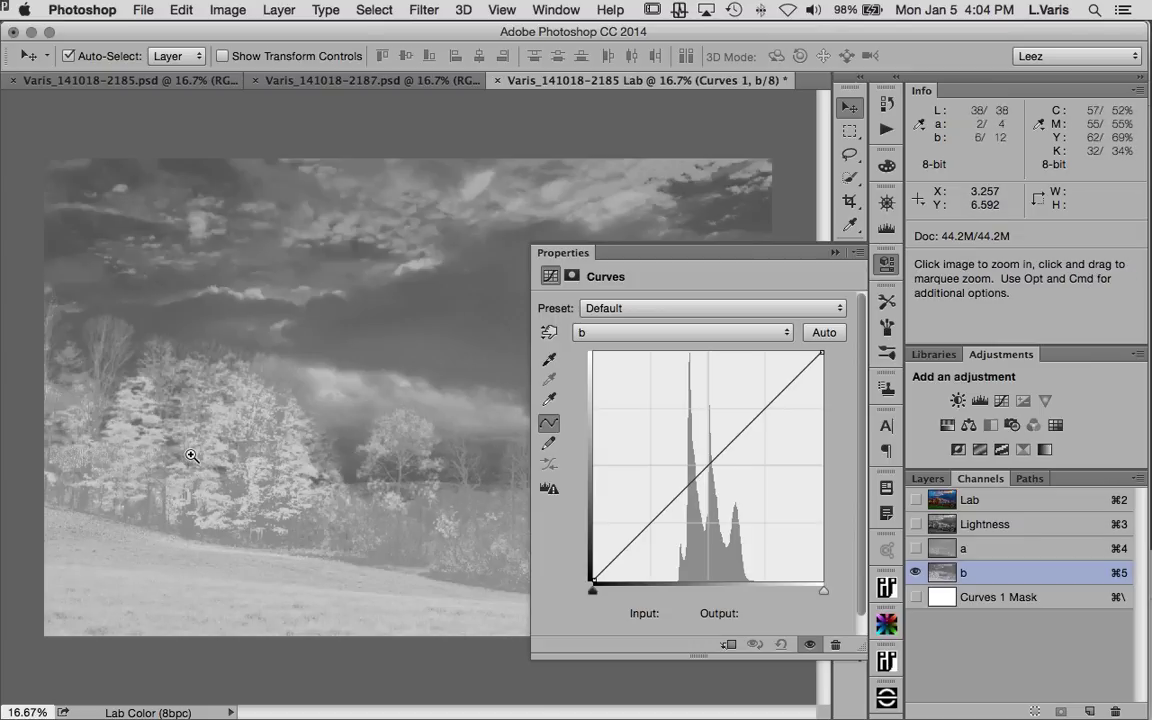
pyautogui.keyDown('super'); pyautogui.click(184, 459); pyautogui.keyUp('super')
pyautogui.keyDown('super'); pyautogui.click(362, 404); pyautogui.keyUp('super')
pyautogui.press('space')
pyautogui.moveTo(365, 404); pyautogui.dragTo(192, 430)
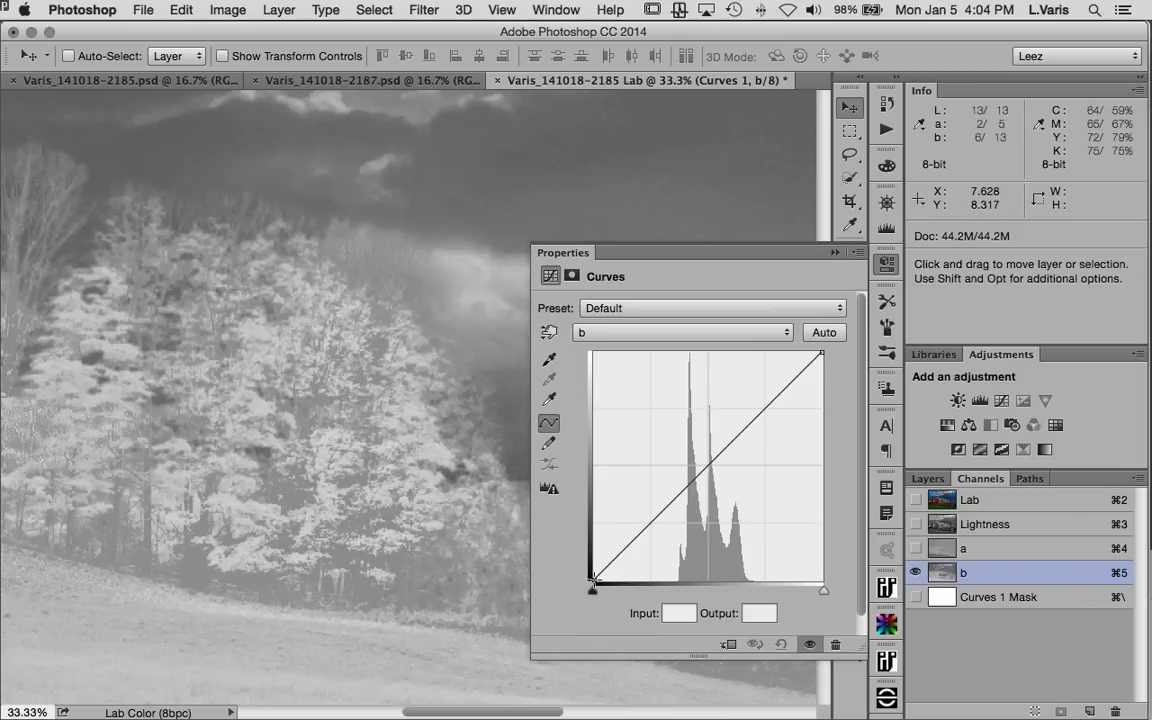
pyautogui.moveTo(593, 581); pyautogui.dragTo(671, 589)
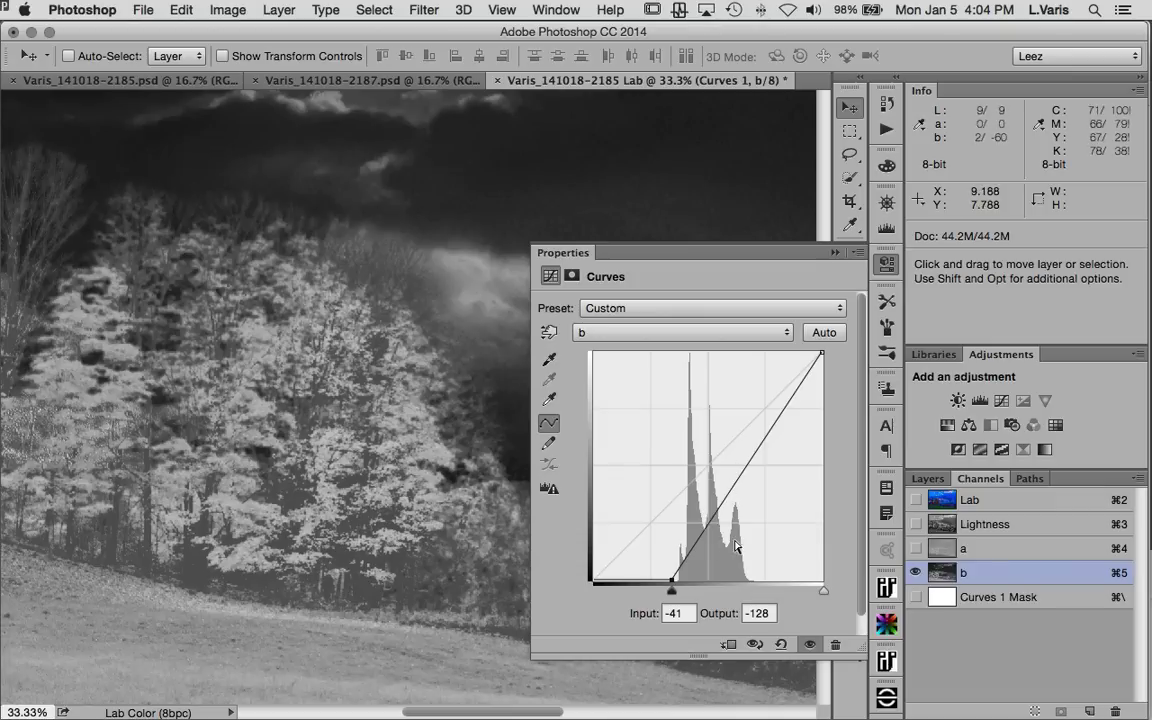
pyautogui.moveTo(818, 352); pyautogui.dragTo(758, 351)
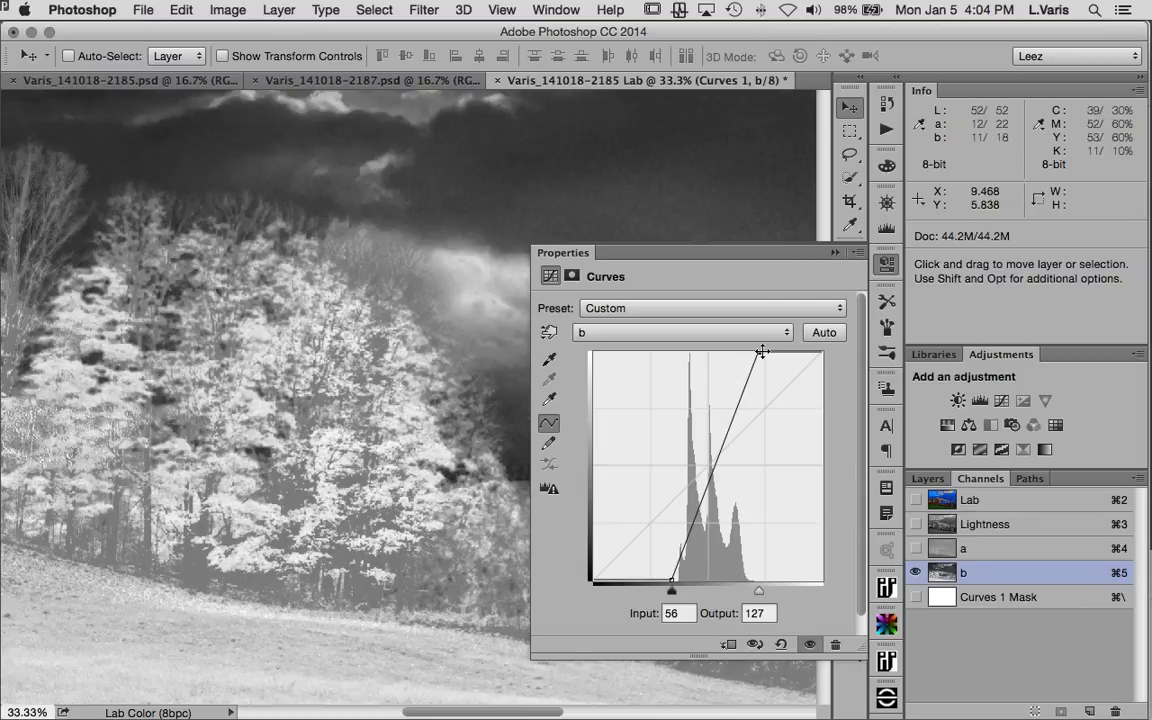
pyautogui.click(675, 578)
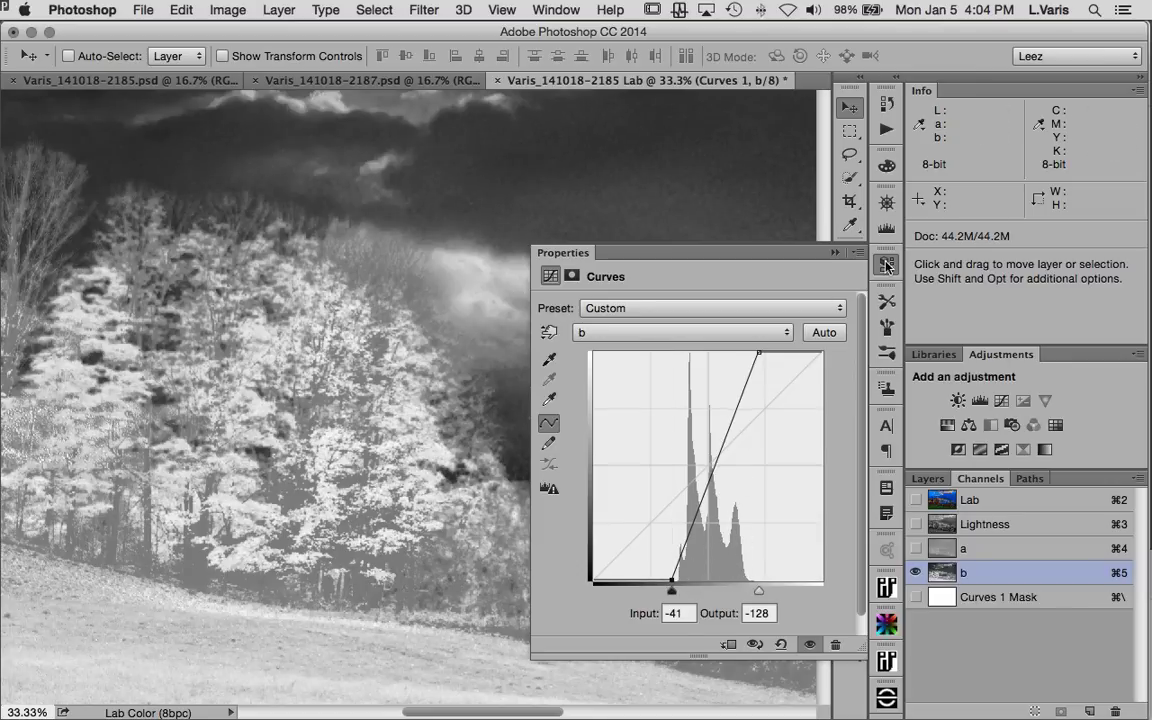
pyautogui.click(798, 233)
# Step: Examine the composite Lab image, and return to the whole picture in the b channel alone
pyautogui.click(940, 502)
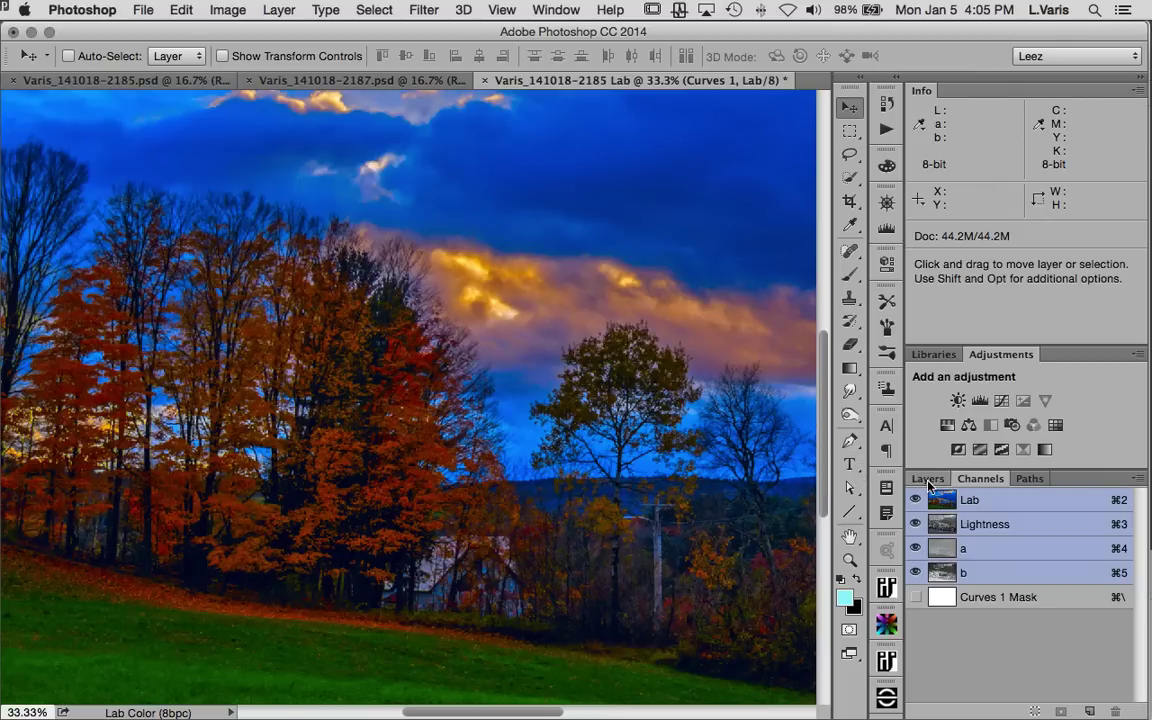
pyautogui.click(944, 574)
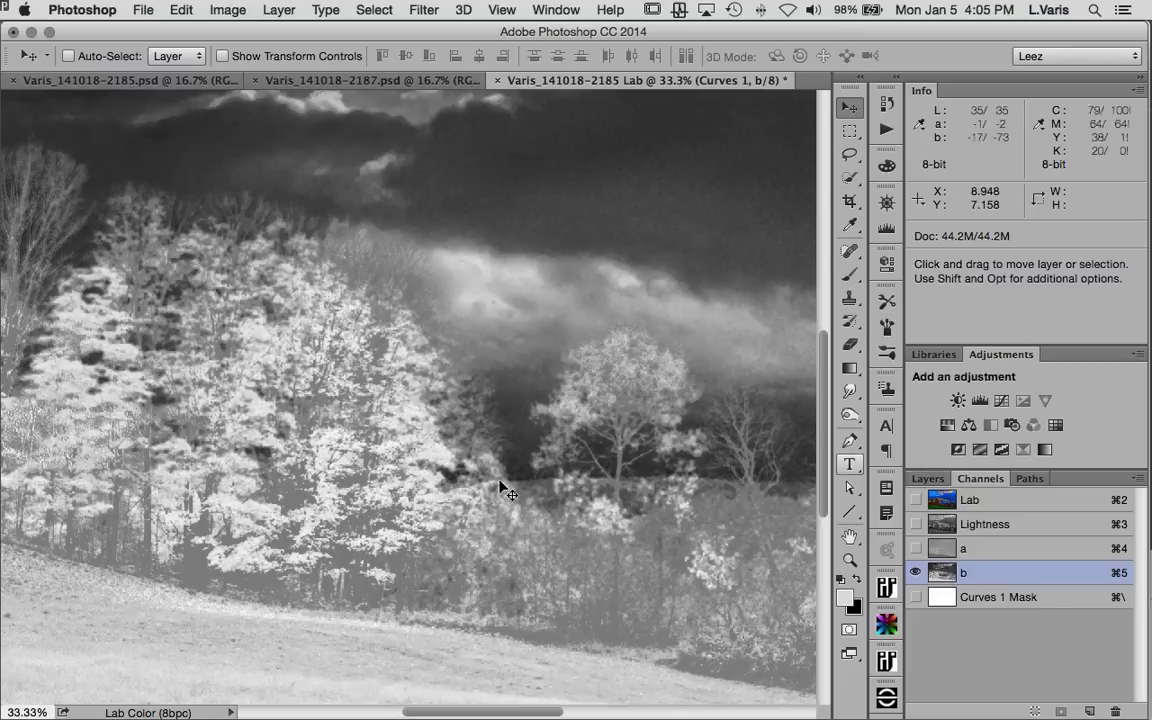
pyautogui.press('super+minus')
pyautogui.press('super+minus')
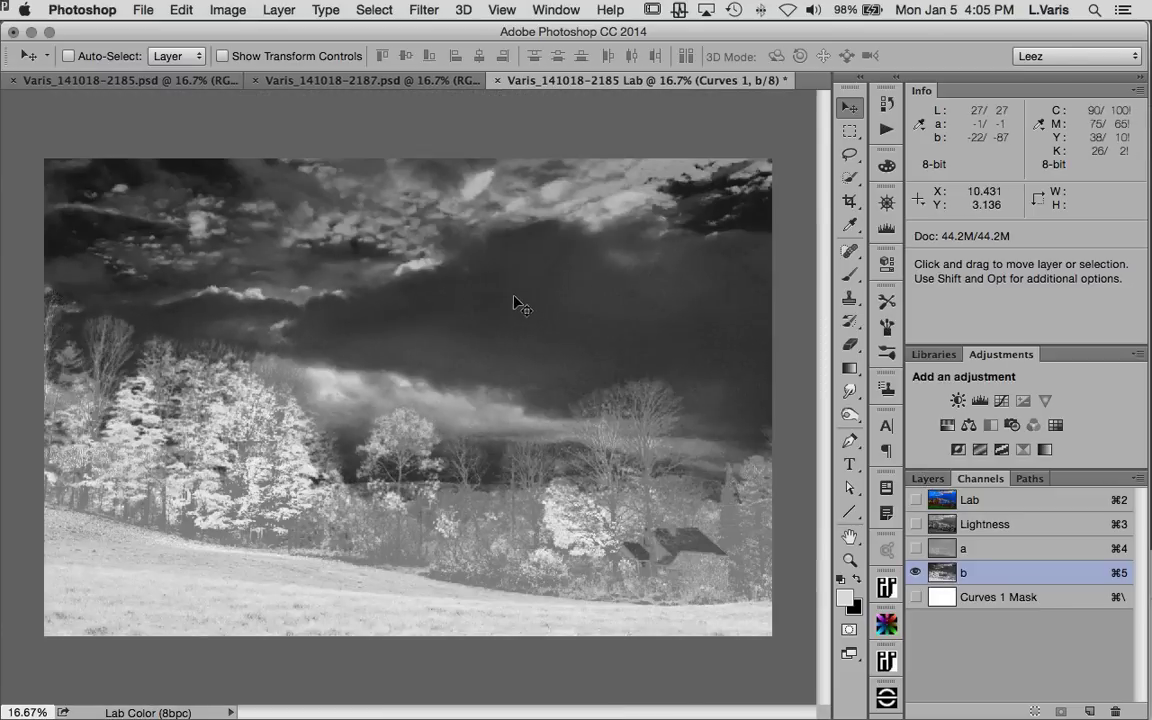
# Step: Copy the brighter 2187 image into the 2185 document as a new layer aligned over the Background
pyautogui.click(78, 80)
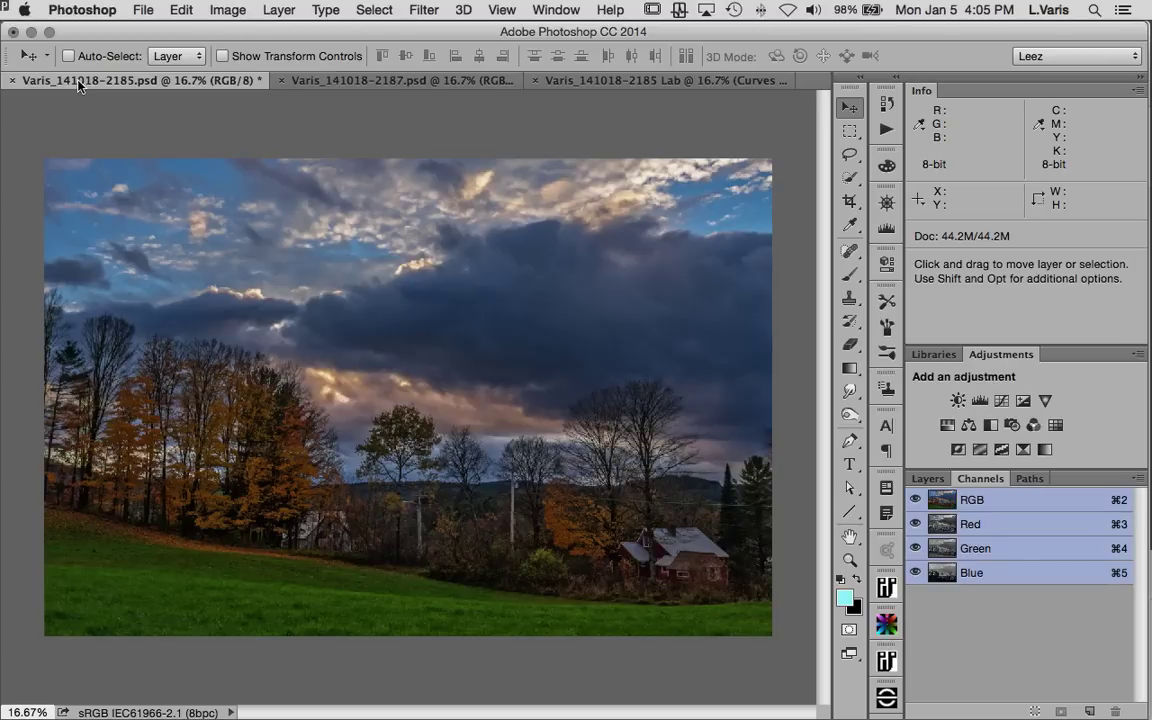
pyautogui.click(378, 82)
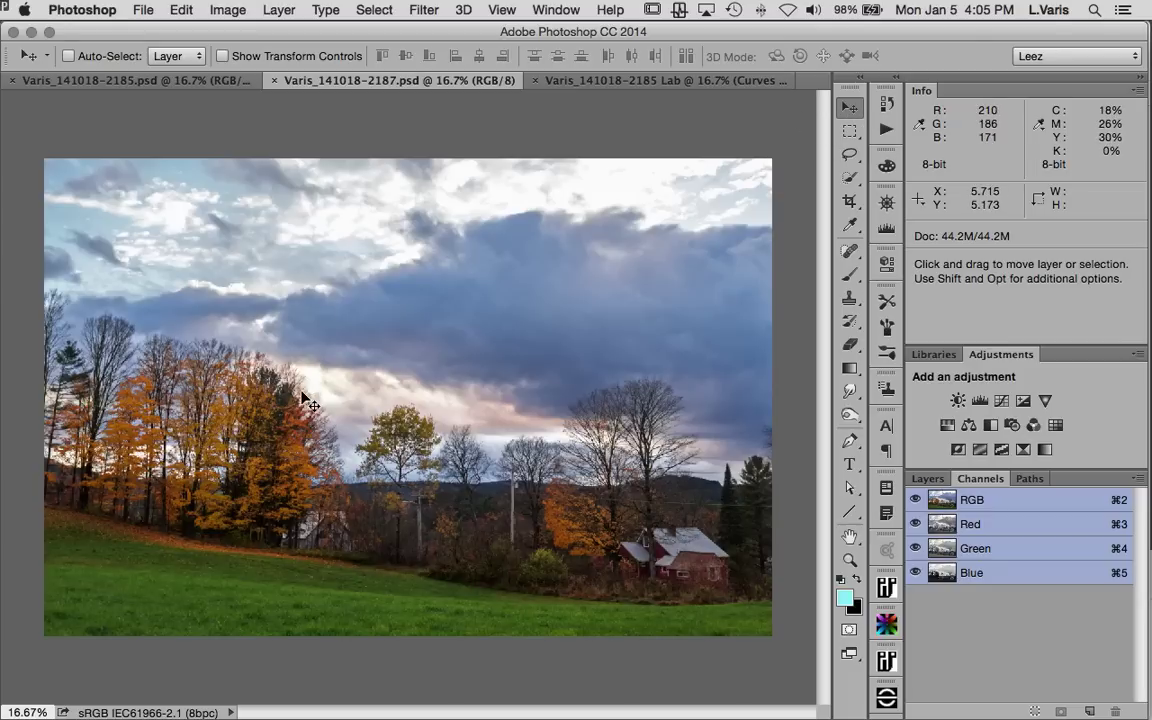
pyautogui.moveTo(305, 400); pyautogui.dragTo(183, 86)
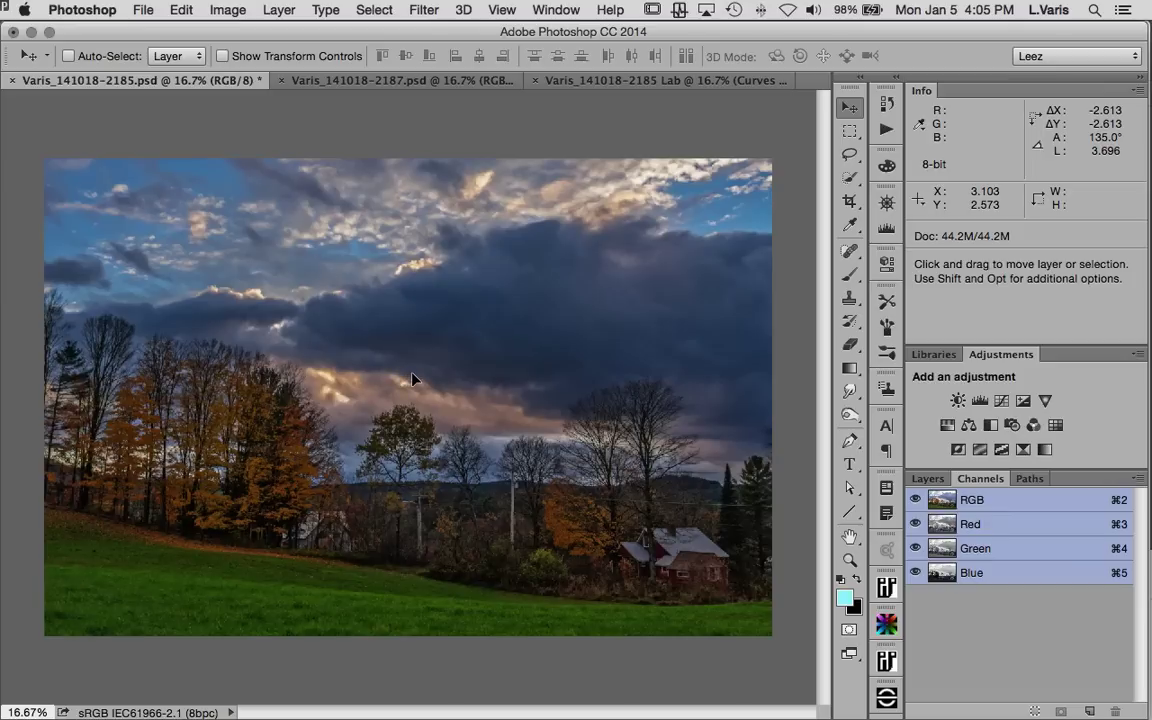
pyautogui.press('super+shift+v')
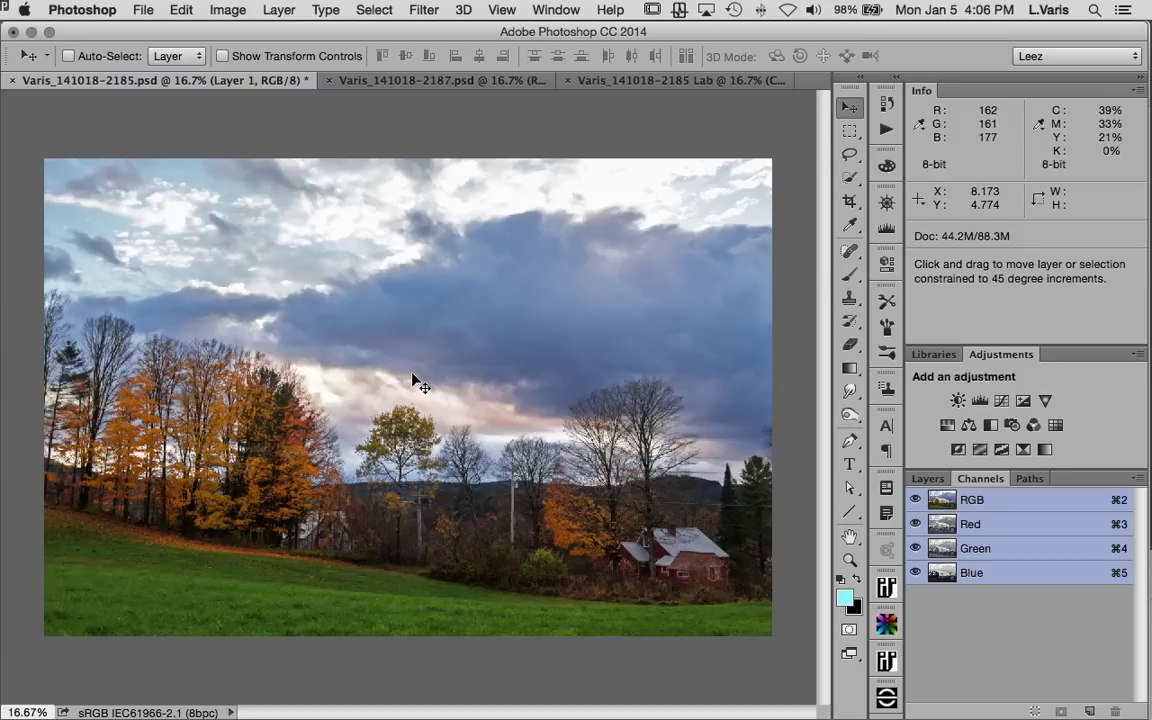
# Step: Compare the bright Layer 1 with the dark Background by toggling Layer 1's visibility, leaving it visible
pyautogui.click(927, 479)
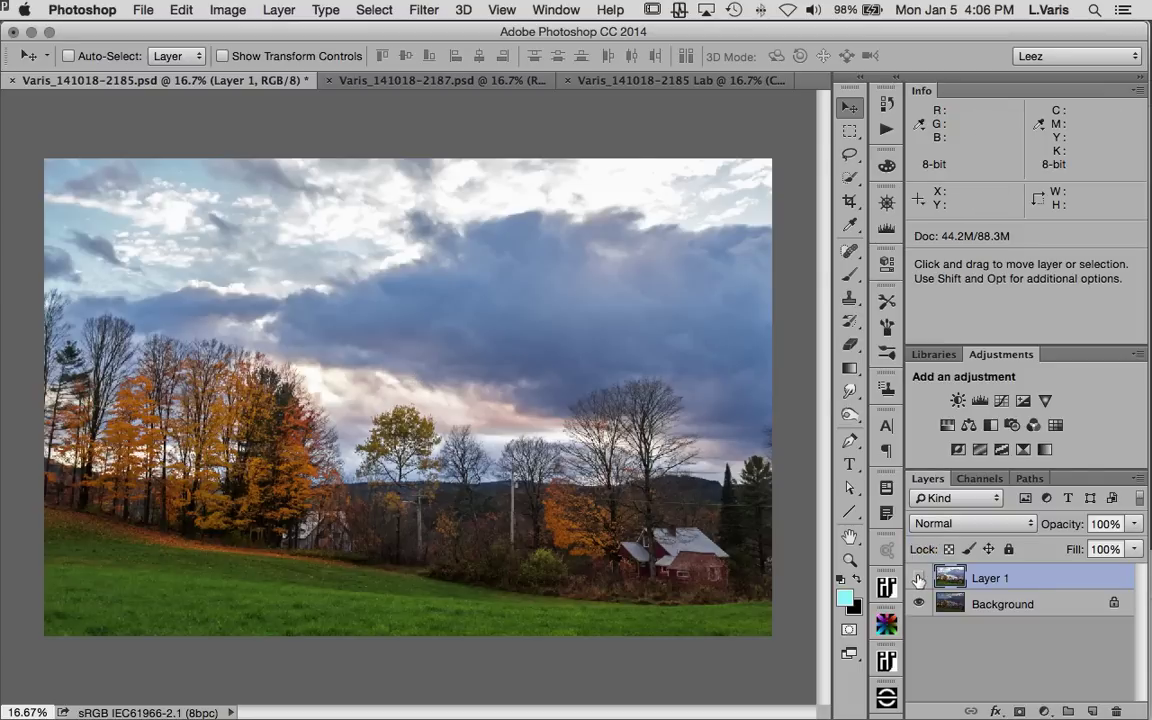
pyautogui.click(918, 579)
pyautogui.click(918, 579)
pyautogui.click(918, 579)
pyautogui.click(918, 579)
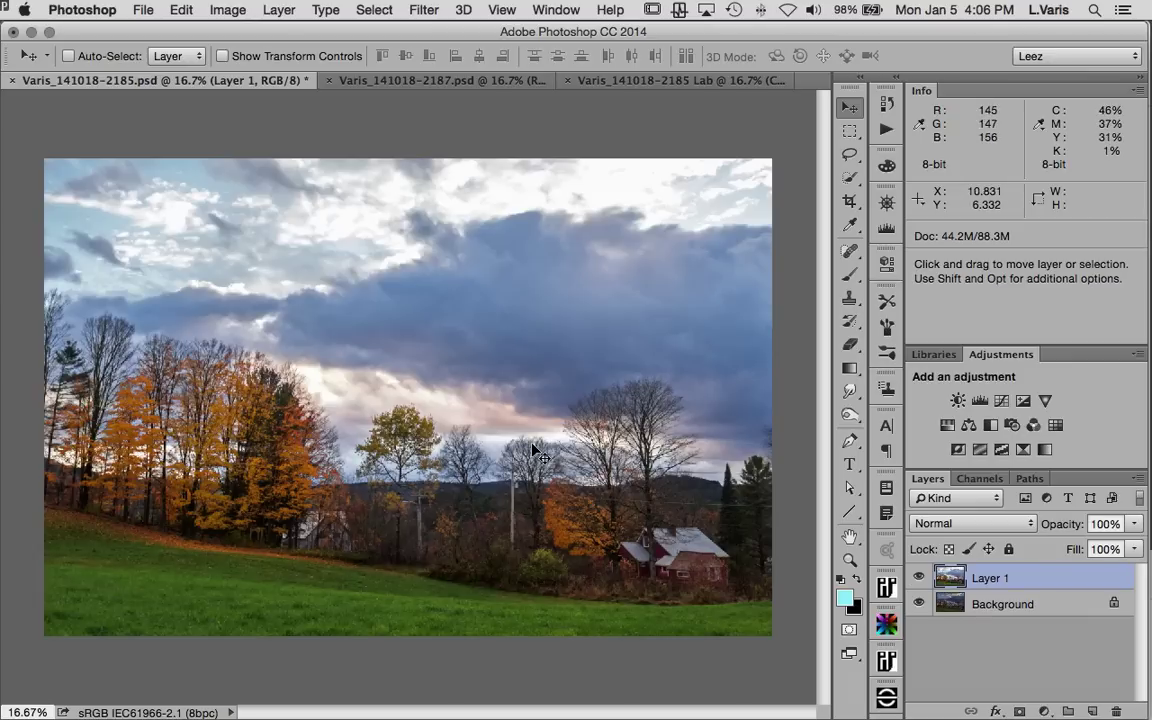
pyautogui.click(917, 580)
pyautogui.click(918, 580)
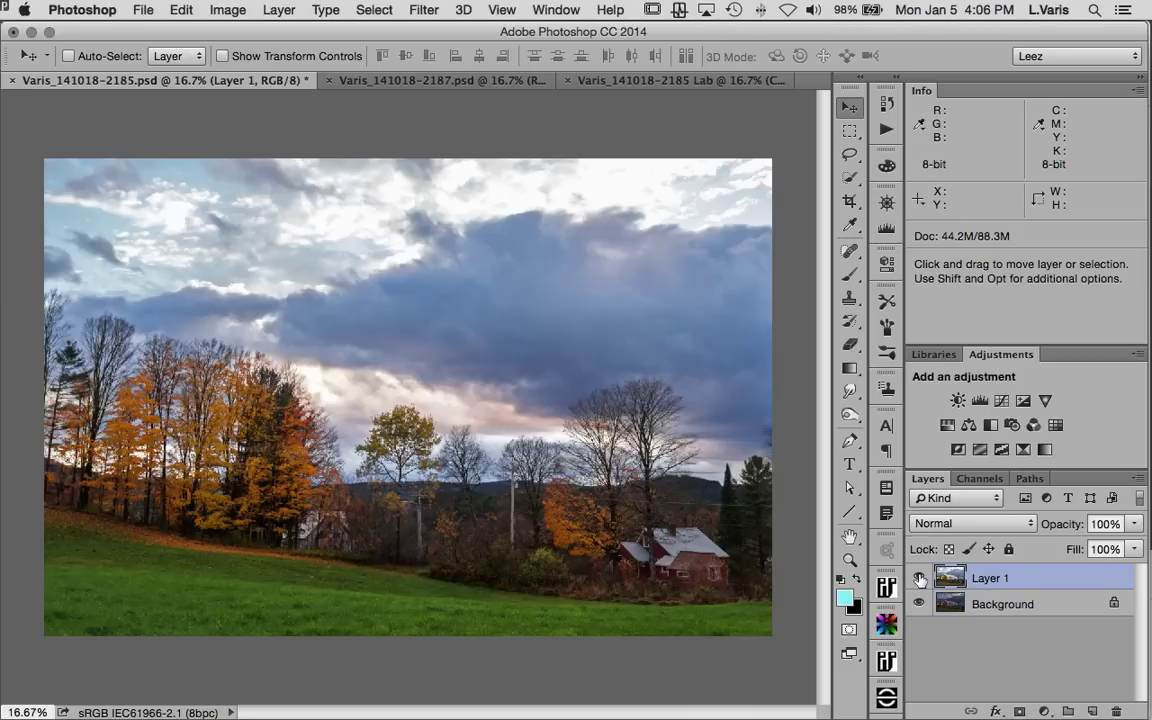
pyautogui.click(918, 578)
pyautogui.click(919, 578)
# Step: Add a white layer mask to Layer 1 and check the 2185 Lab document's b channel before returning to the 2185 document
pyautogui.click(1019, 712)
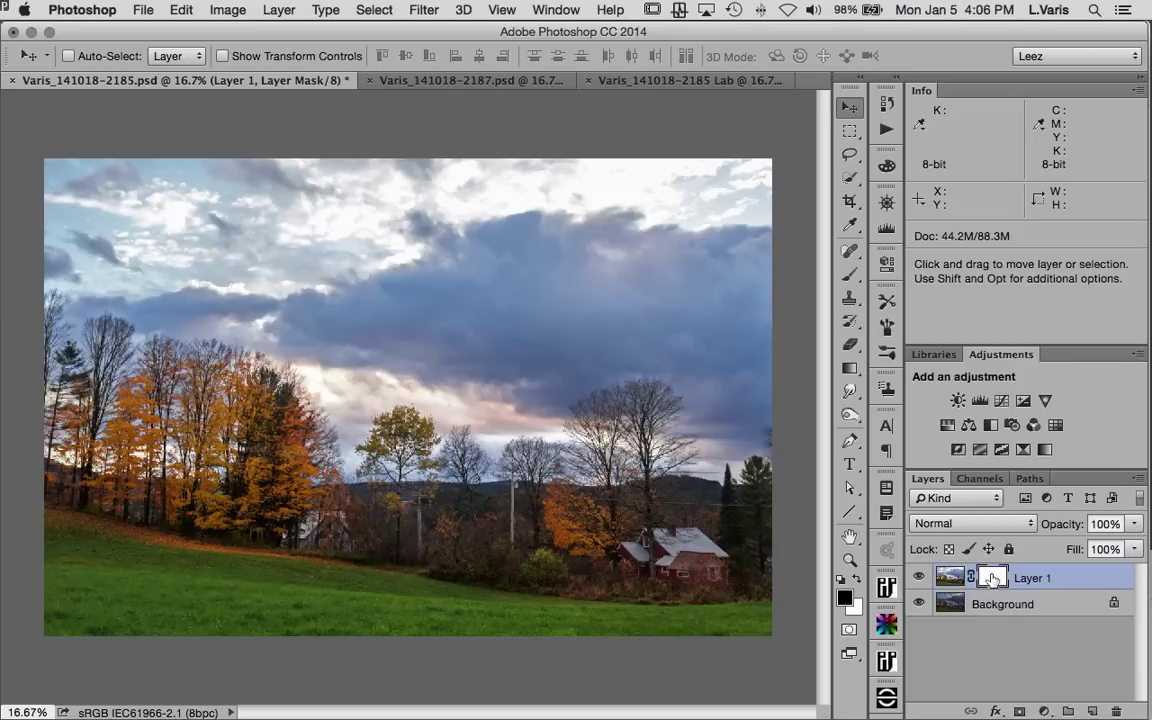
pyautogui.click(919, 578)
pyautogui.click(919, 578)
pyautogui.click(669, 86)
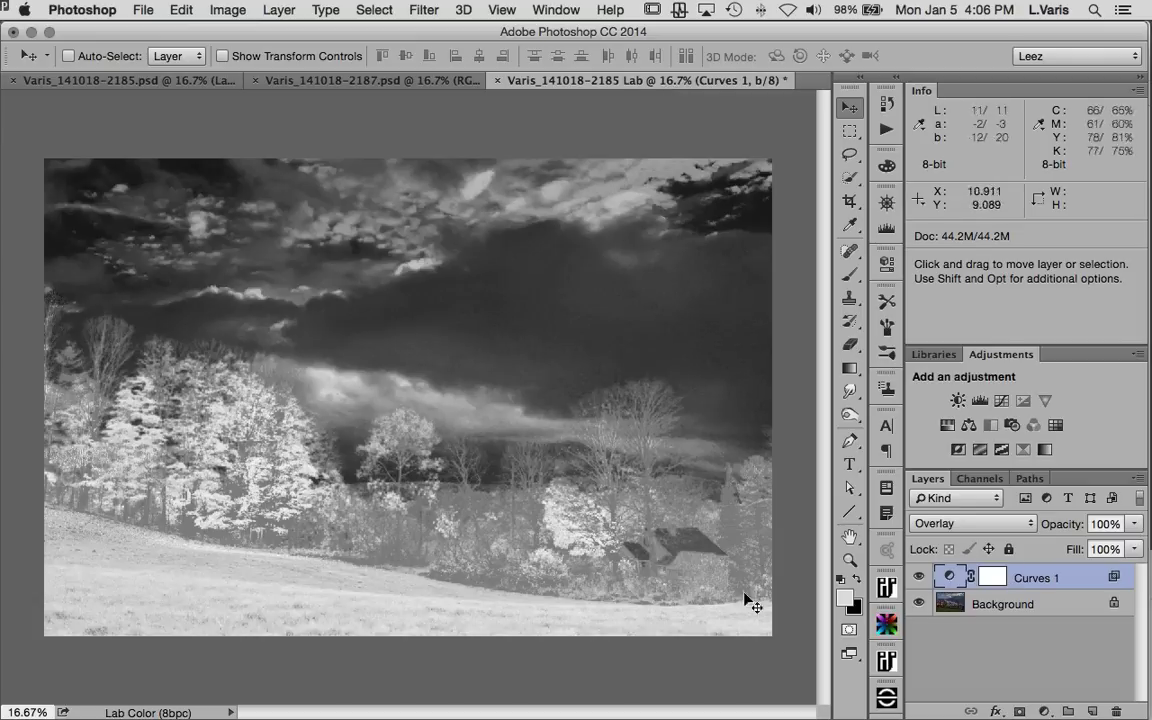
pyautogui.click(130, 80)
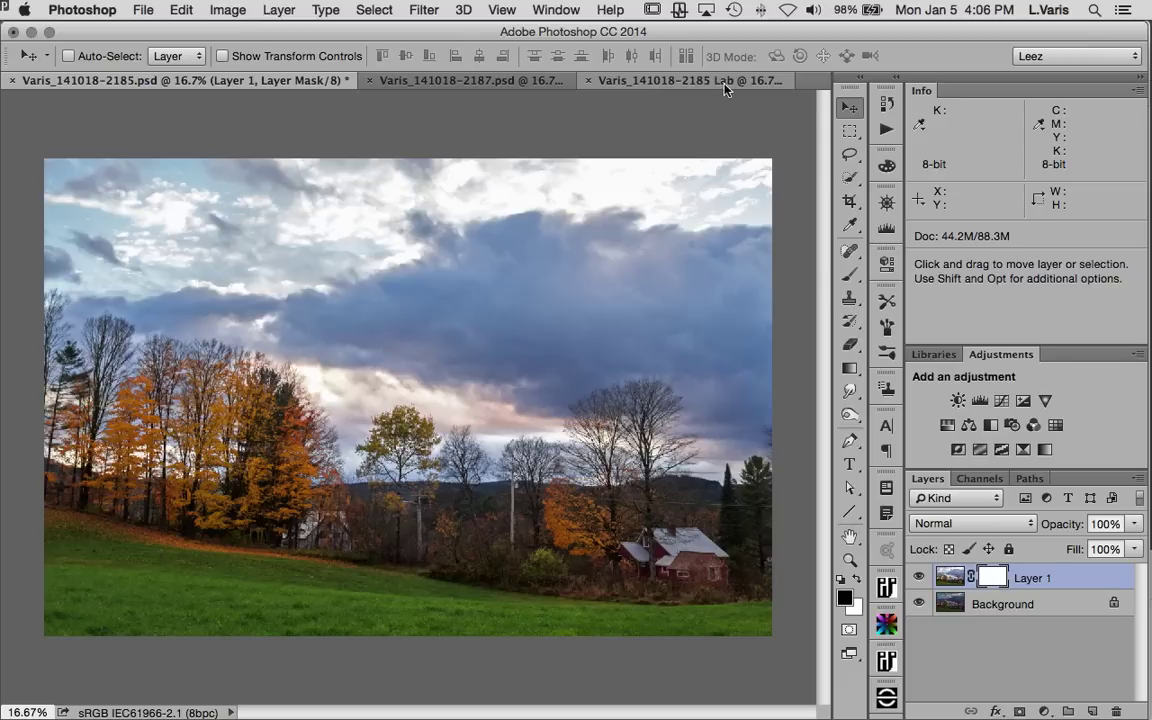
# Step: Use Apply Image to fill Layer 1's mask with the 2185 Lab document's merged b channel, with Normal blending at 100% opacity
pyautogui.click(229, 11)
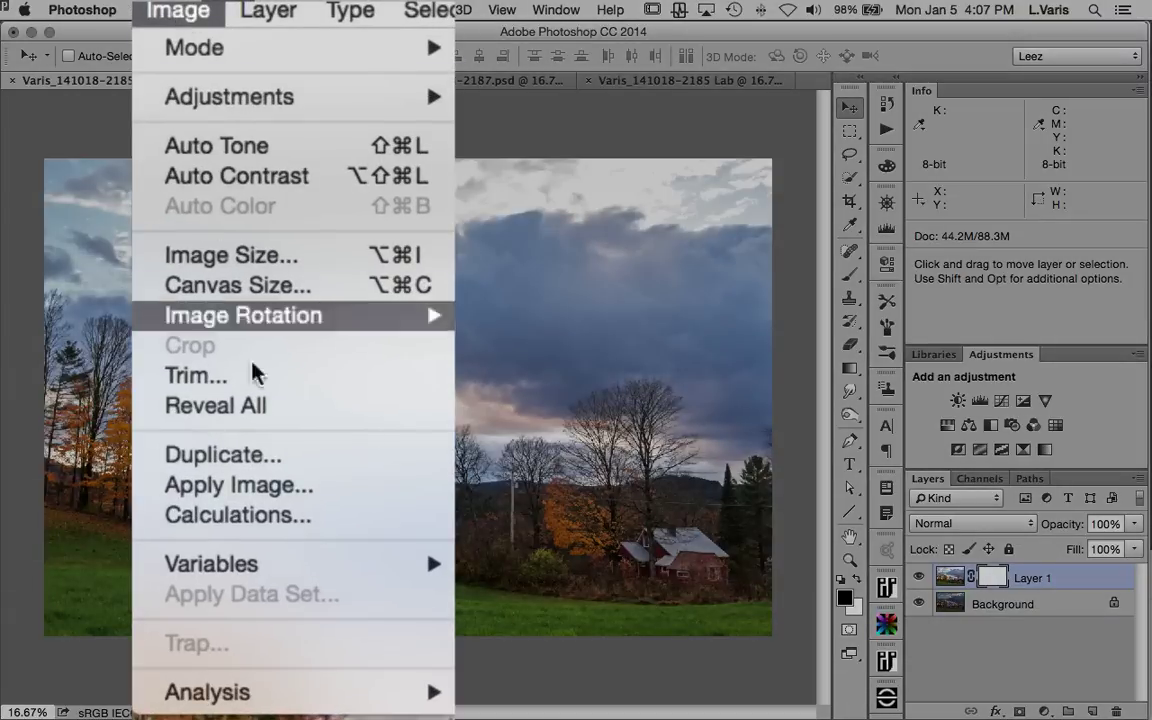
pyautogui.click(268, 495)
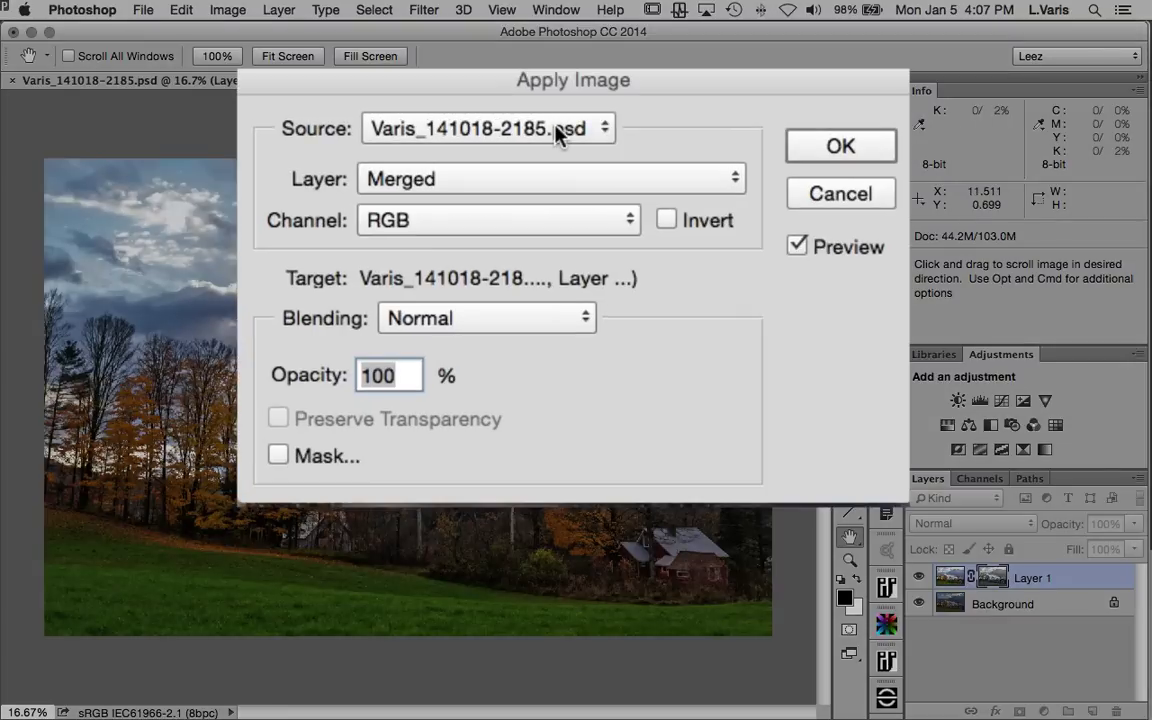
pyautogui.click(558, 129)
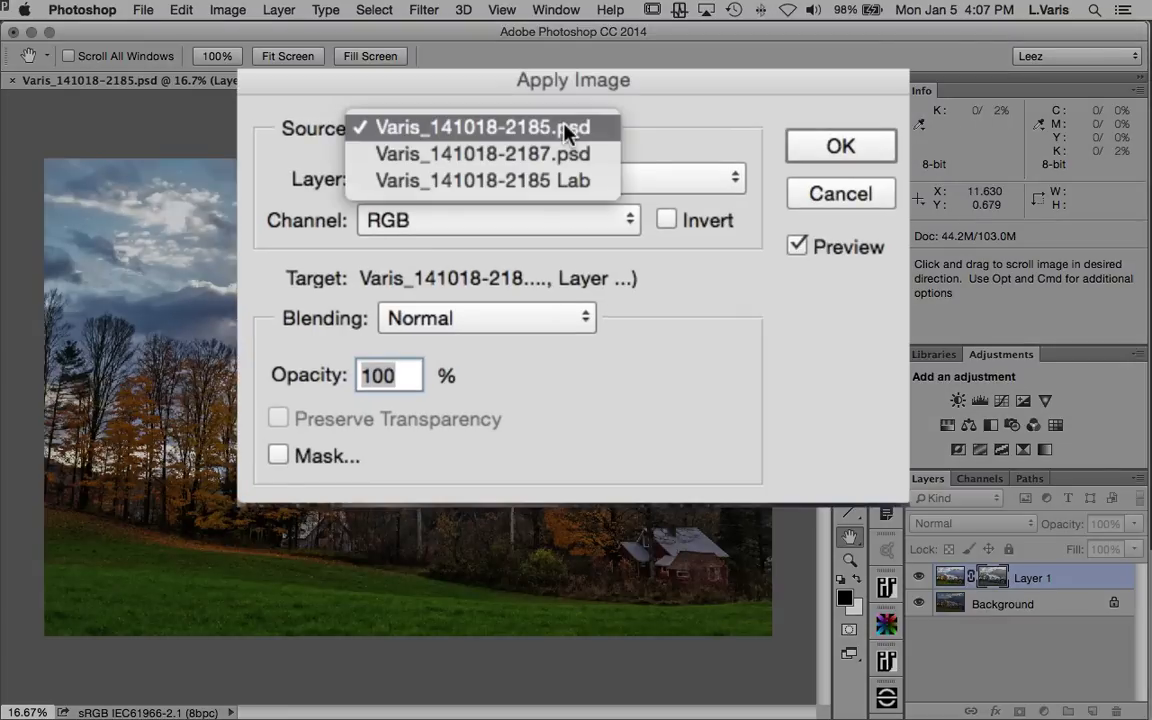
pyautogui.click(603, 185)
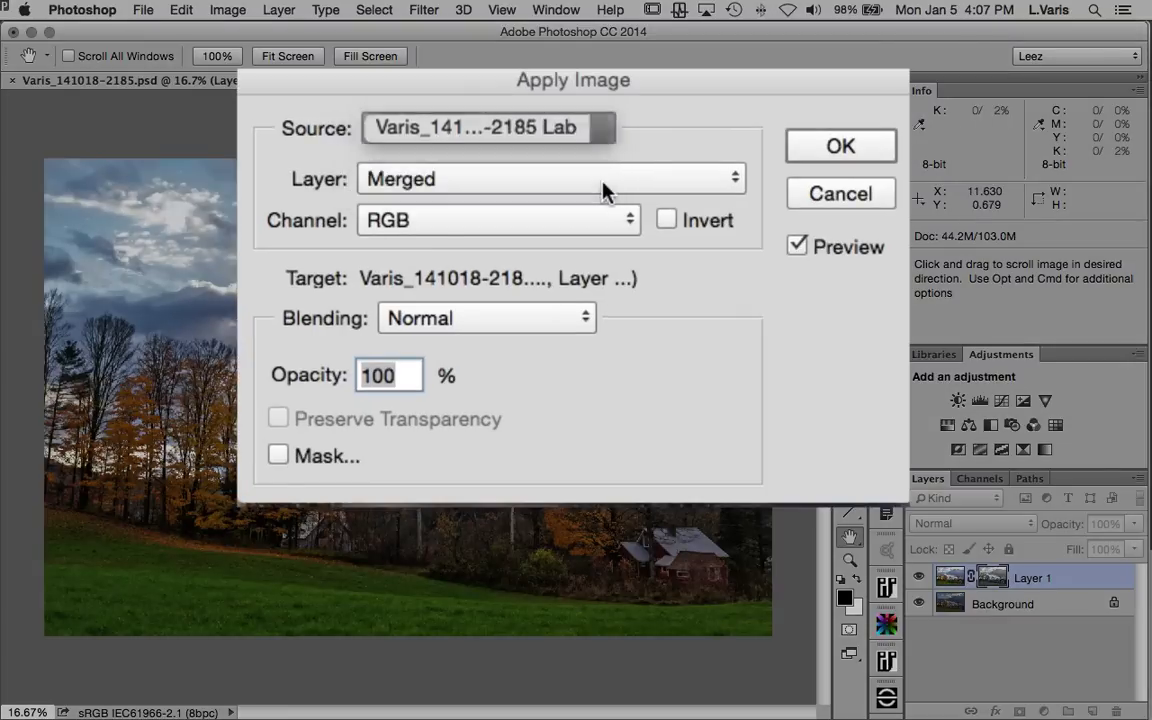
pyautogui.click(558, 222)
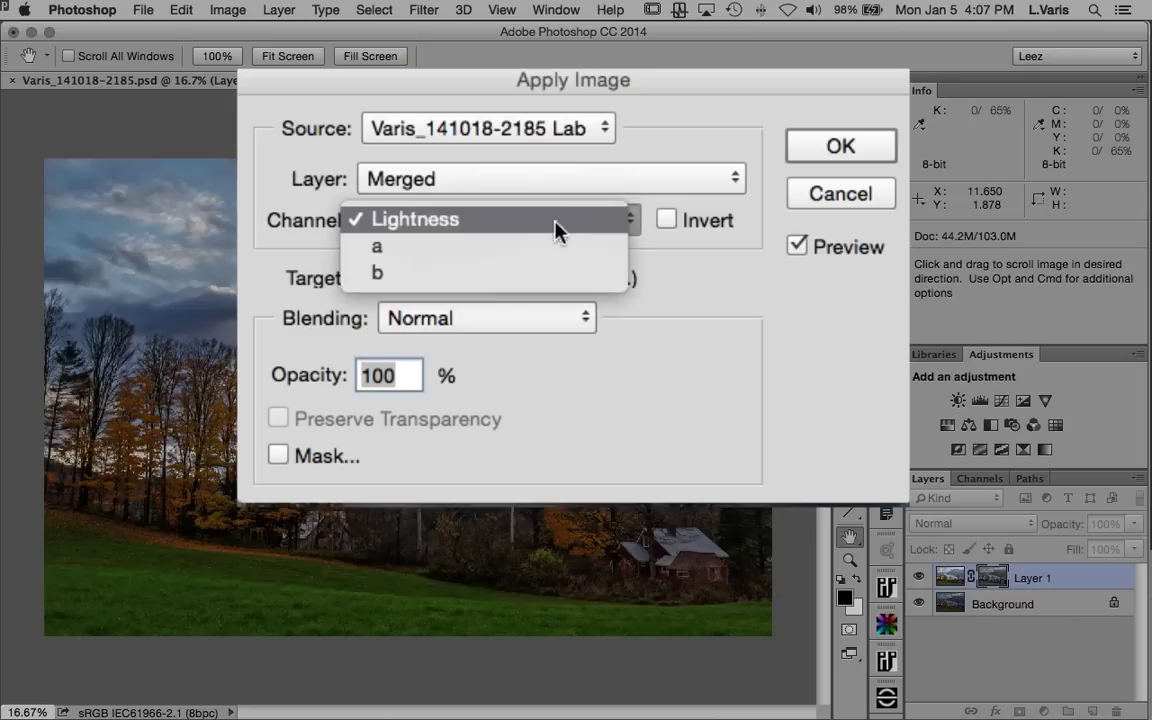
pyautogui.click(510, 283)
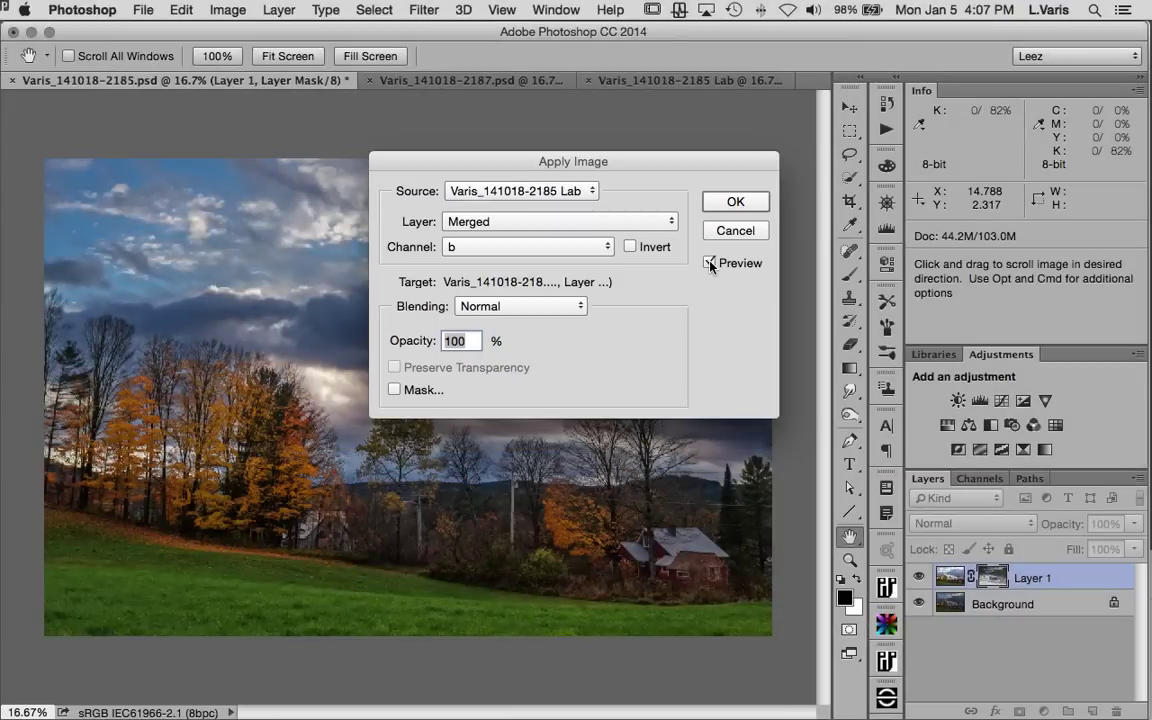
pyautogui.click(710, 263)
pyautogui.click(710, 263)
pyautogui.click(710, 263)
pyautogui.click(710, 263)
pyautogui.click(717, 204)
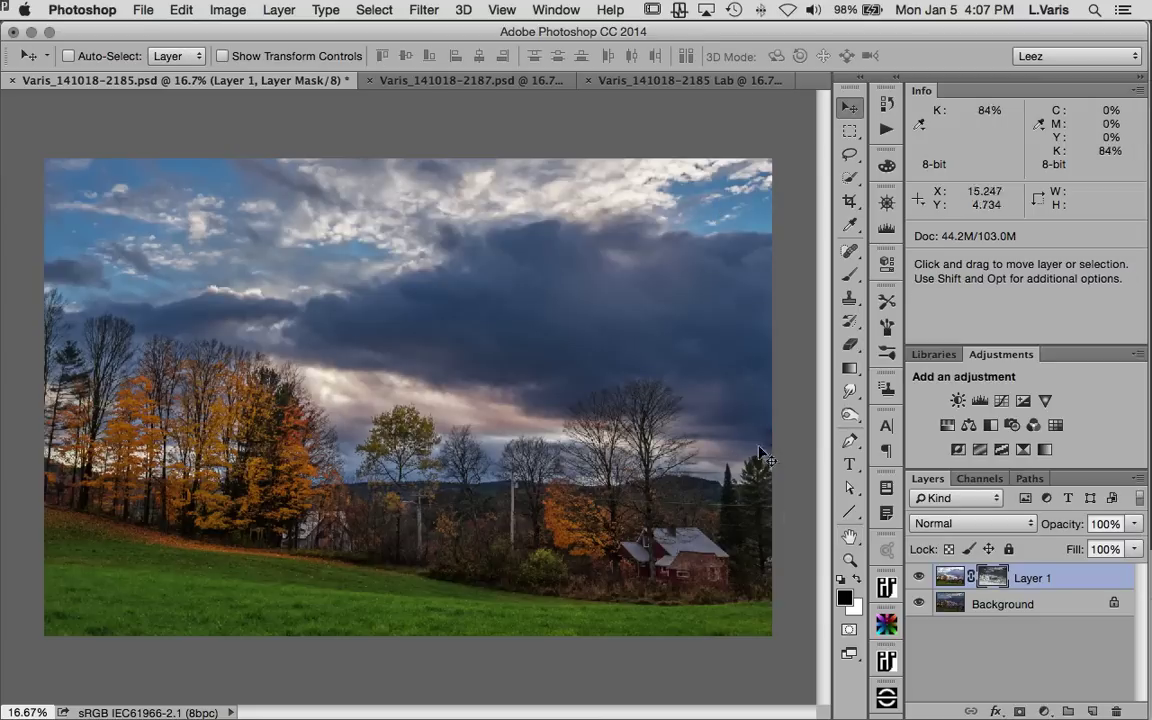
# Step: Compare the image with and without the masked Layer 1, and display its layer mask on its own
pyautogui.click(919, 577)
pyautogui.click(919, 577)
pyautogui.click(919, 577)
pyautogui.click(919, 577)
pyautogui.click(919, 577)
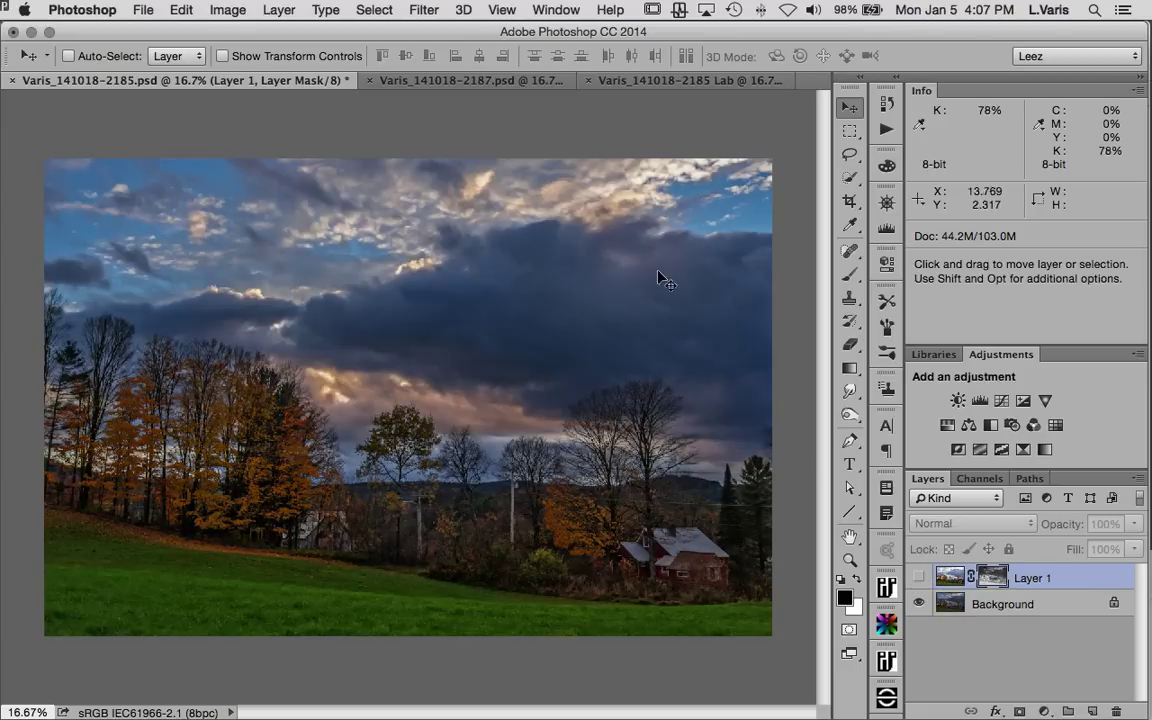
pyautogui.click(918, 577)
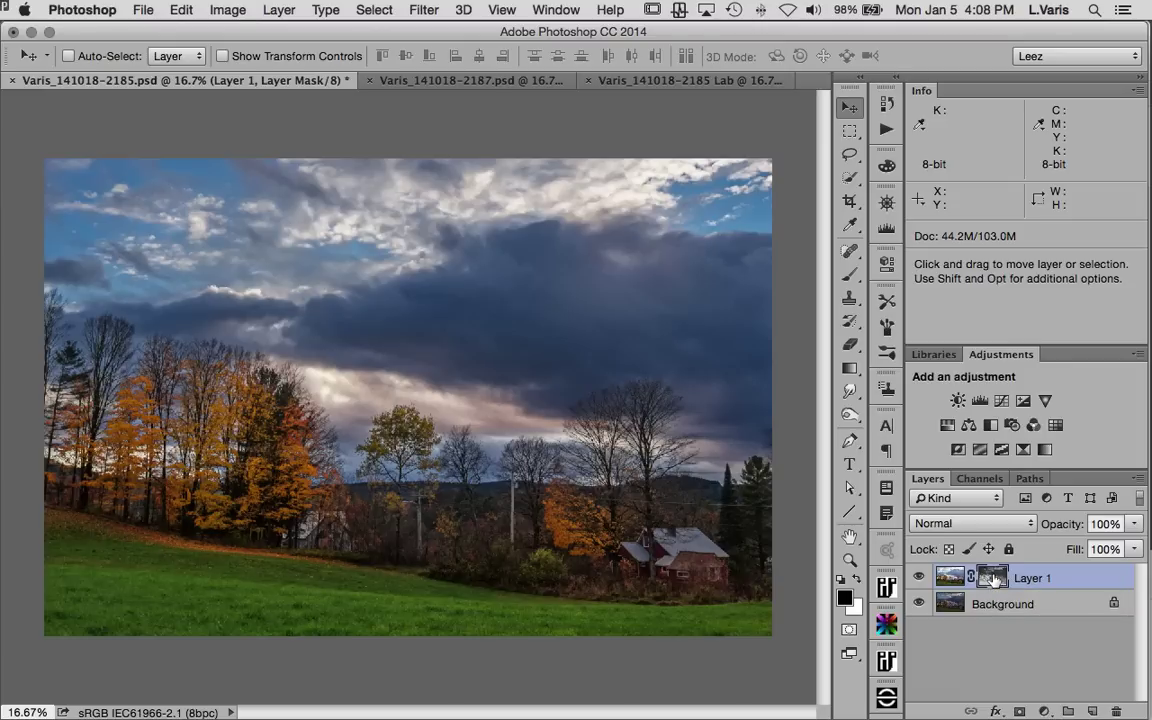
pyautogui.keyDown('alt'); pyautogui.click(993, 577); pyautogui.keyUp('alt')
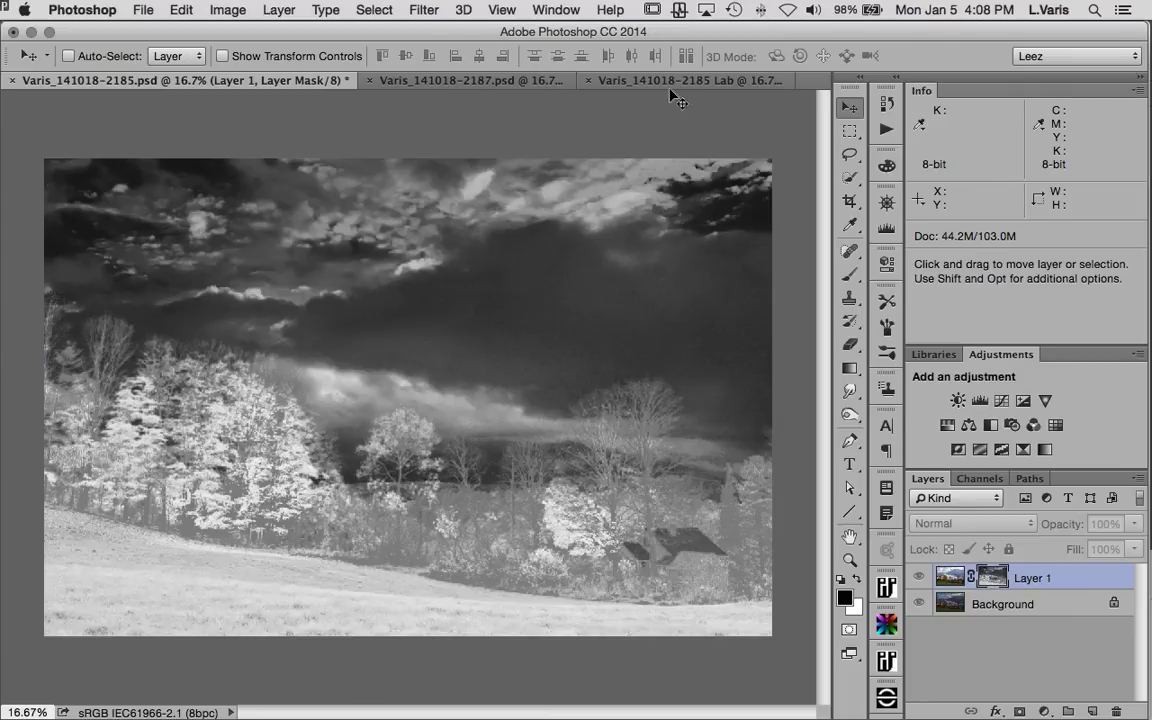
# Step: Recheck the 2185 Lab document, then set up the Burn tool in the 2185 document with Shadows range and 66% exposure
pyautogui.click(640, 78)
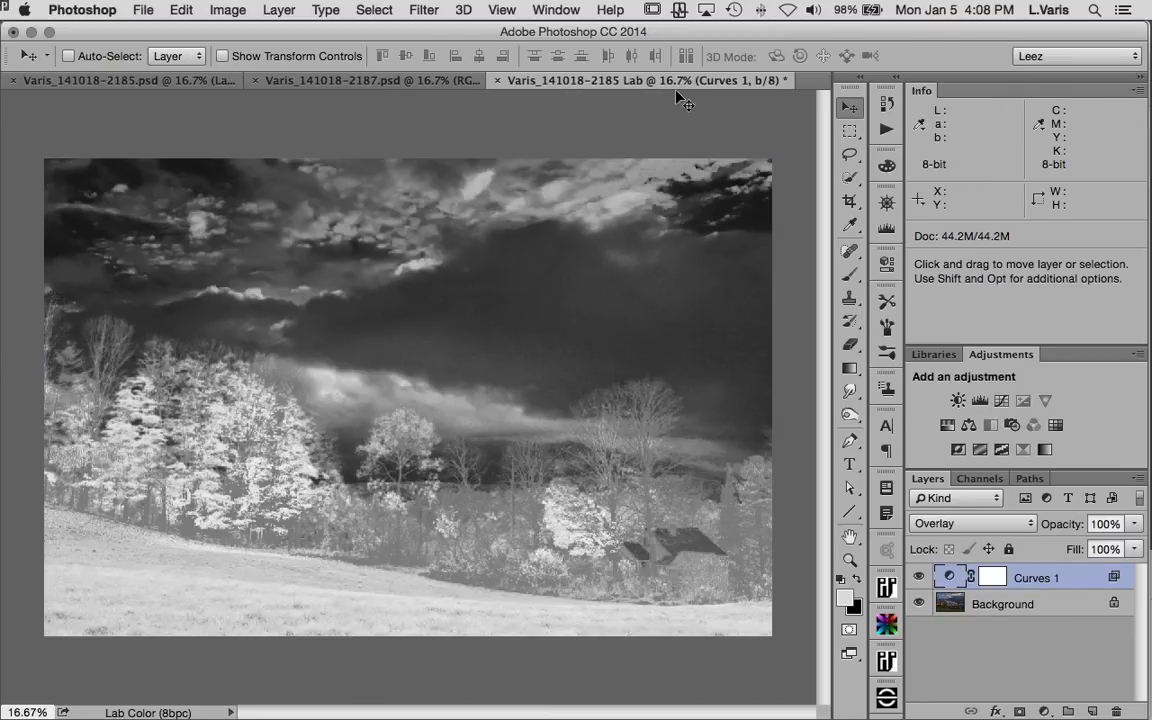
pyautogui.click(145, 80)
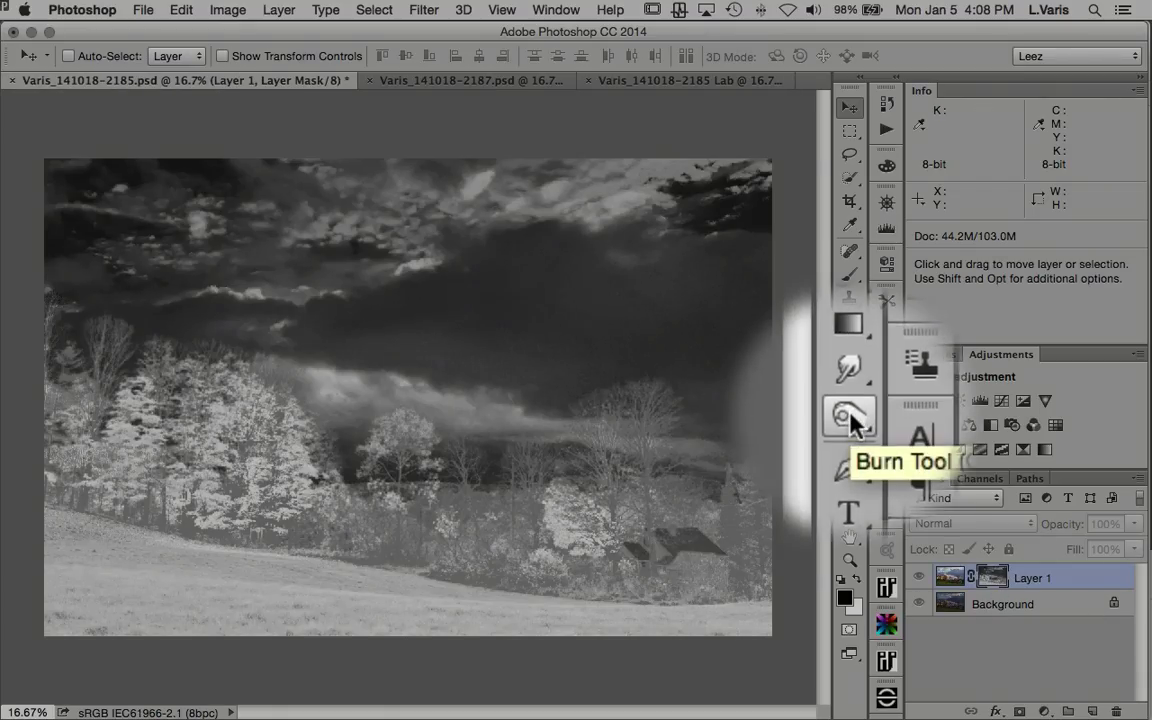
pyautogui.click(849, 420)
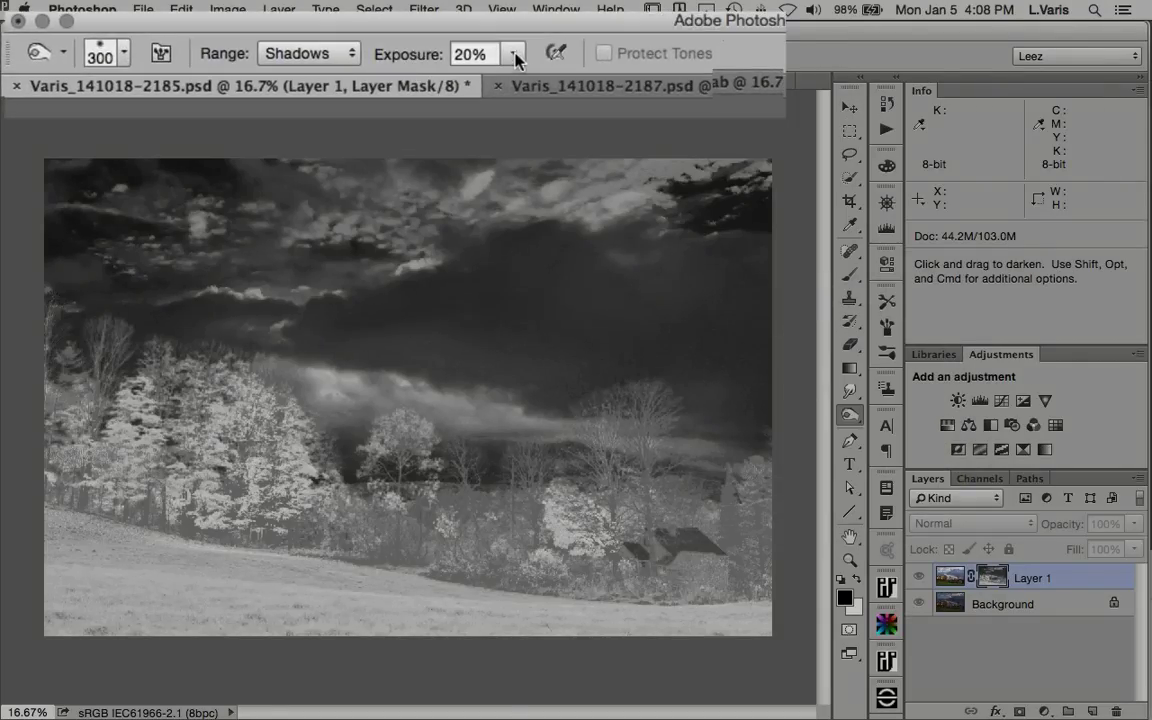
pyautogui.click(514, 56)
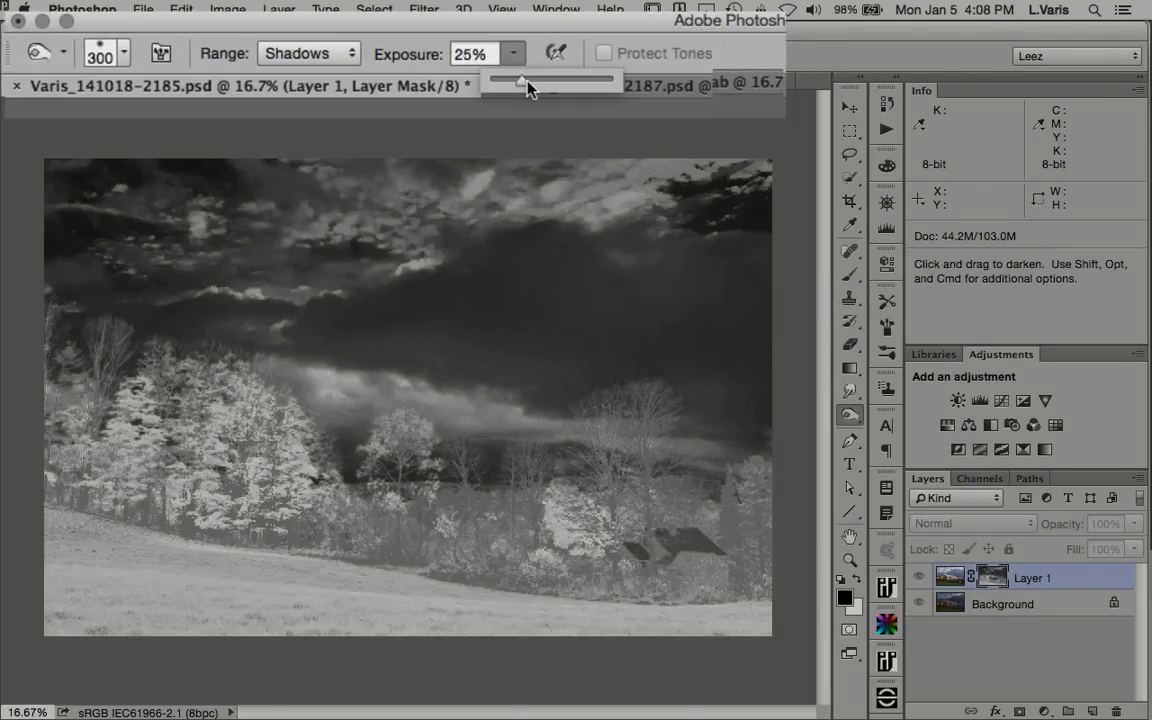
pyautogui.moveTo(576, 85); pyautogui.dragTo(570, 88)
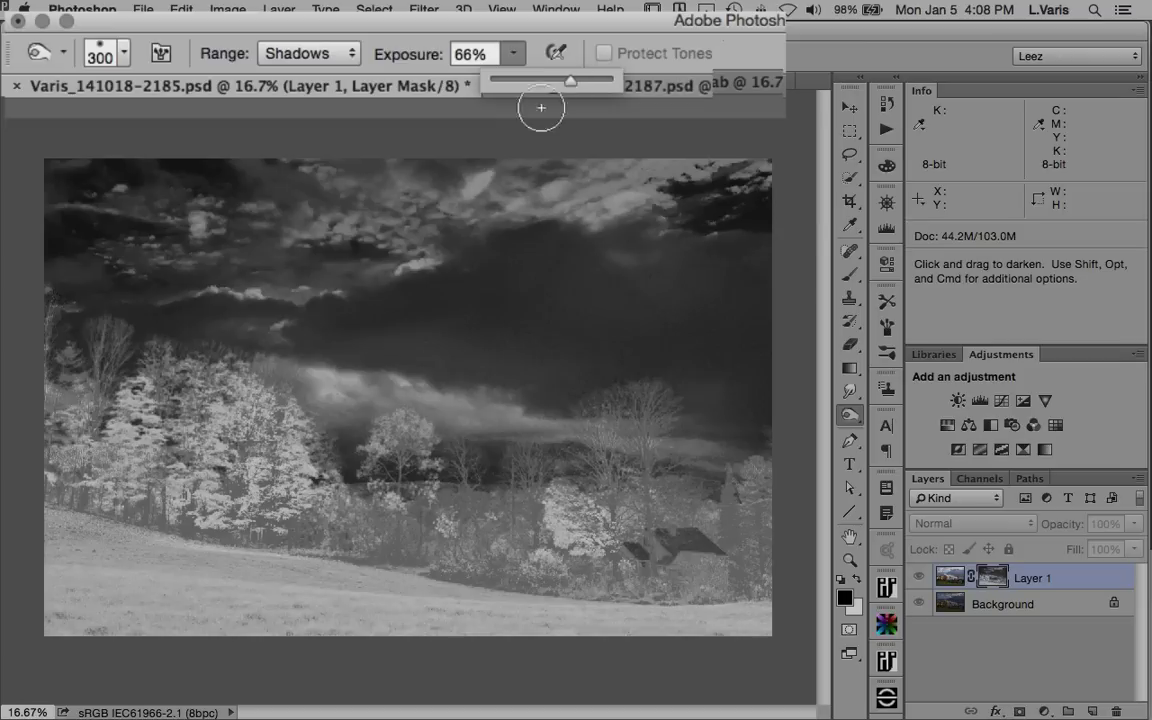
pyautogui.click(347, 58)
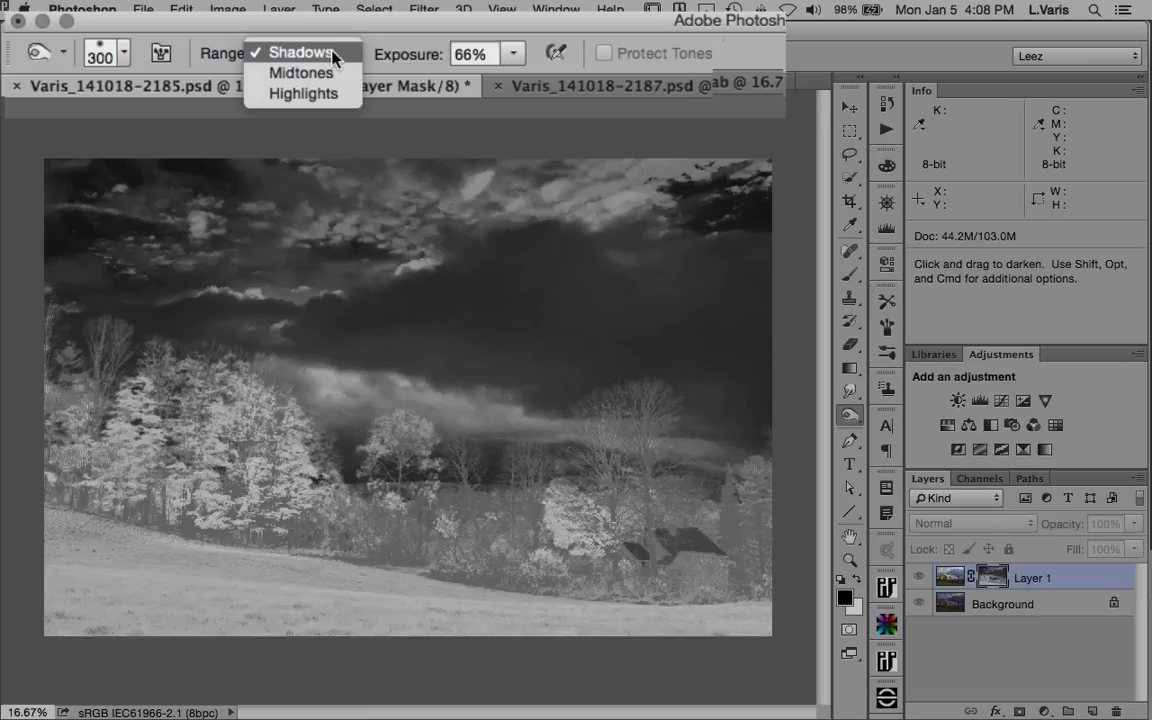
pyautogui.click(332, 55)
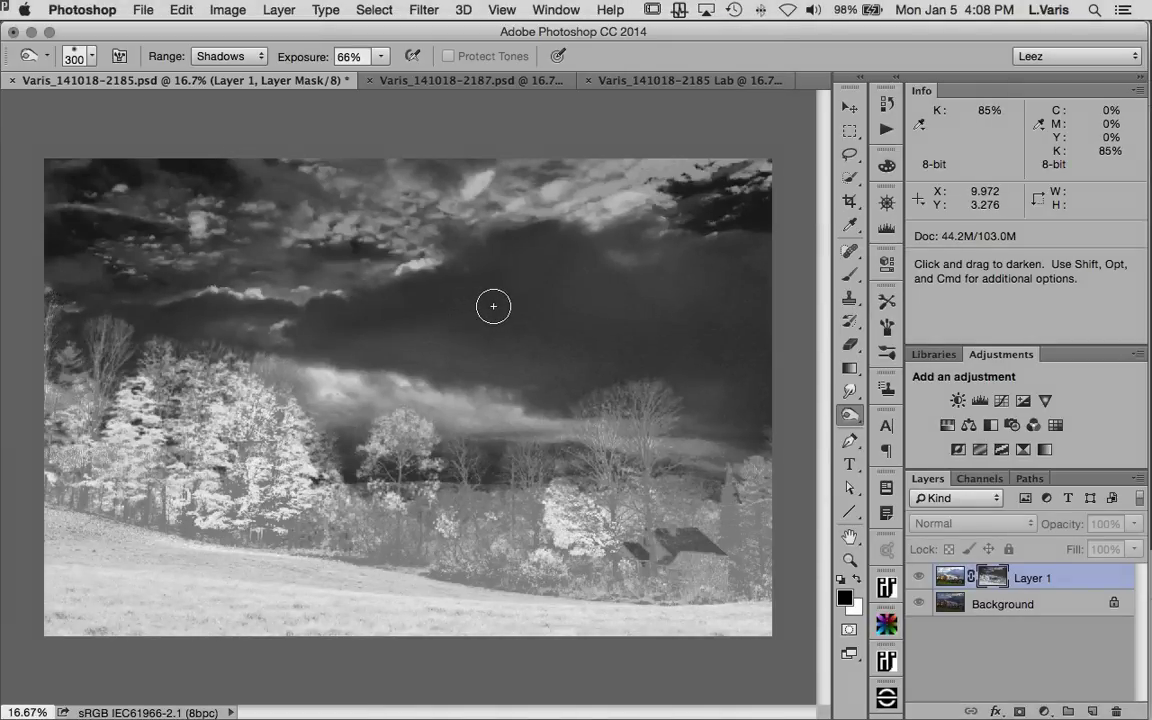
# Step: Burn the sky in Layer 1's mask toward black down to the treetops with a 600-pixel brush, including gaps in the left trees
pyautogui.press(']')
pyautogui.moveTo(505, 295)
pyautogui.mouseDown()
pyautogui.moveTo(473, 206)
pyautogui.moveTo(720, 296)
pyautogui.moveTo(735, 241)
pyautogui.moveTo(571, 177)
pyautogui.moveTo(730, 185)
pyautogui.moveTo(609, 188)
pyautogui.moveTo(745, 173)
pyautogui.moveTo(440, 180)
pyautogui.moveTo(368, 249)
pyautogui.moveTo(239, 301)
pyautogui.moveTo(123, 226)
pyautogui.moveTo(85, 185)
pyautogui.moveTo(57, 242)
pyautogui.moveTo(83, 282)
pyautogui.moveTo(224, 239)
pyautogui.moveTo(188, 260)
pyautogui.moveTo(314, 270)
pyautogui.moveTo(357, 221)
pyautogui.moveTo(172, 176)
pyautogui.mouseUp()
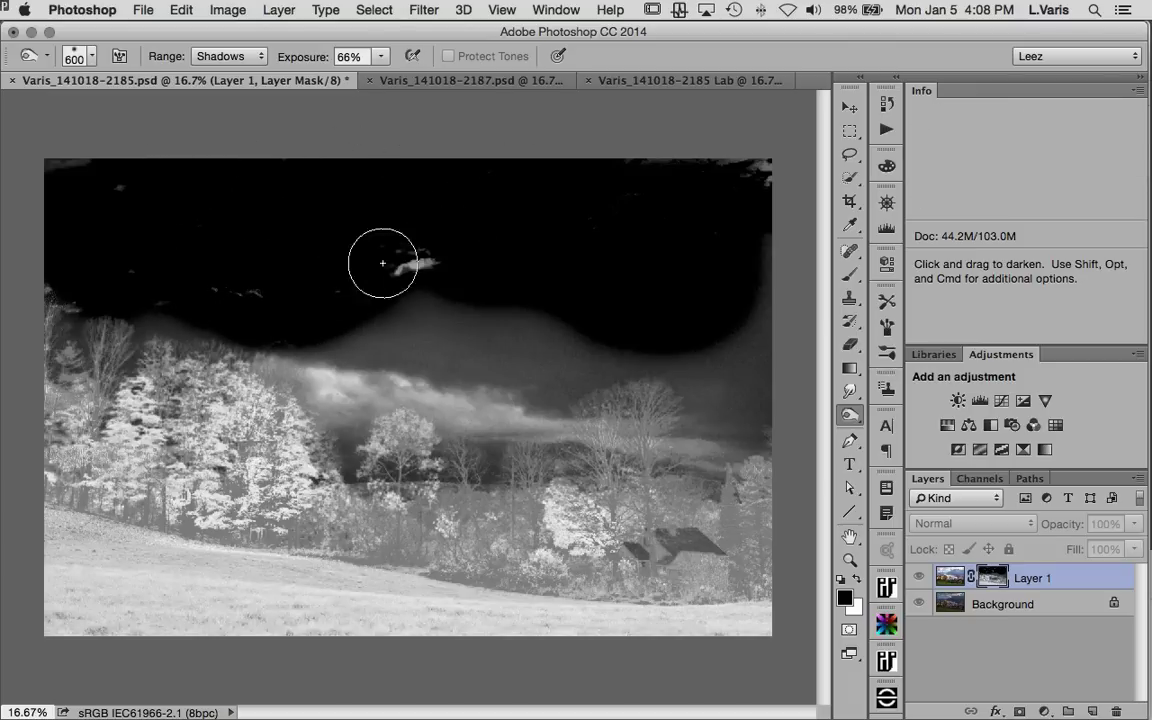
pyautogui.moveTo(382, 263)
pyautogui.mouseDown()
pyautogui.moveTo(511, 291)
pyautogui.moveTo(154, 219)
pyautogui.mouseUp()
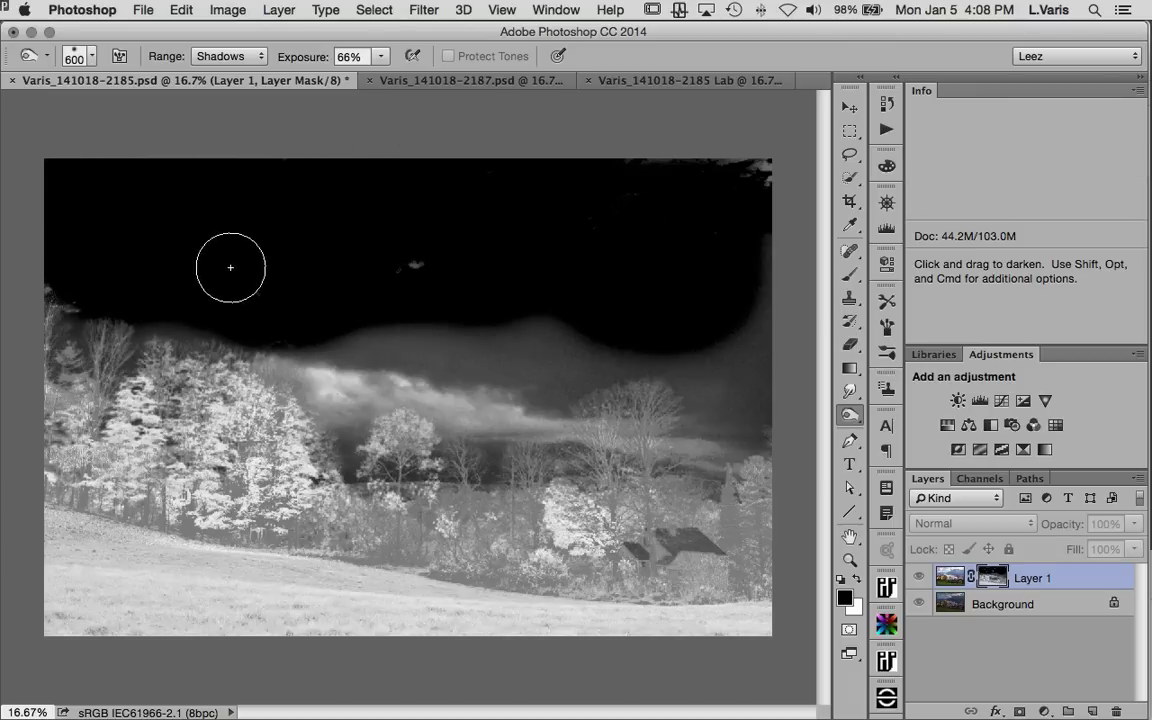
pyautogui.moveTo(183, 318); pyautogui.dragTo(121, 318)
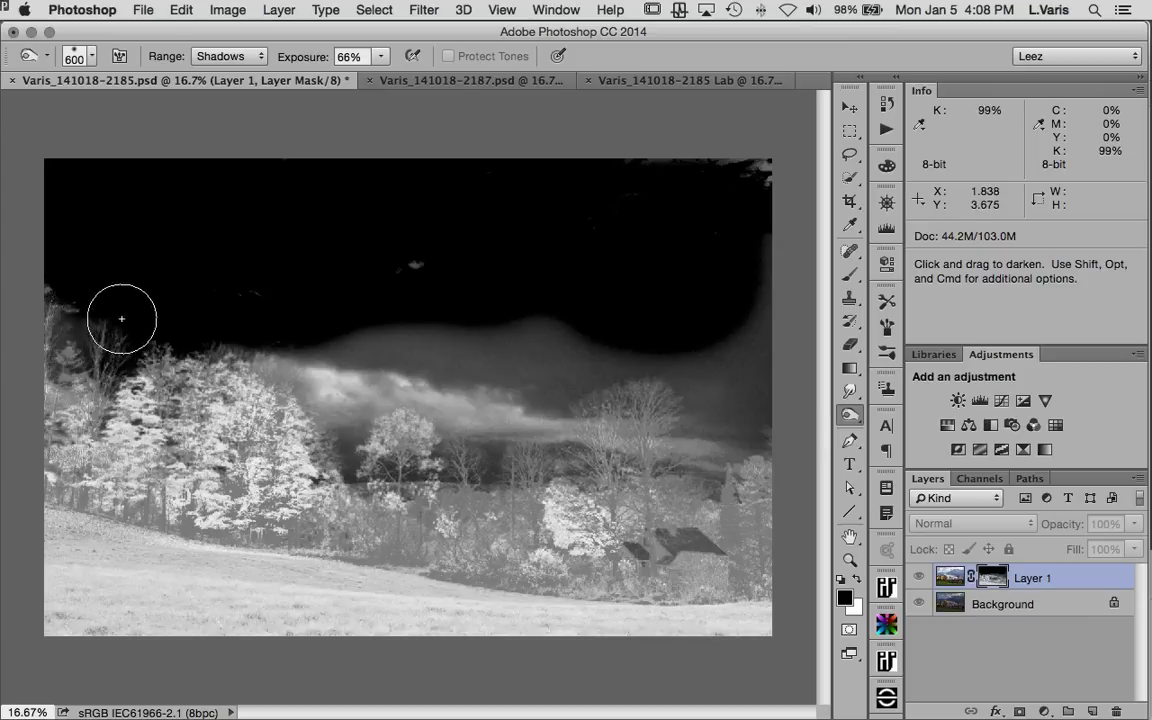
pyautogui.moveTo(294, 327)
pyautogui.mouseDown()
pyautogui.moveTo(272, 389)
pyautogui.moveTo(326, 353)
pyautogui.moveTo(320, 397)
pyautogui.moveTo(367, 348)
pyautogui.moveTo(350, 407)
pyautogui.moveTo(380, 320)
pyautogui.moveTo(213, 289)
pyautogui.moveTo(451, 292)
pyautogui.moveTo(478, 345)
pyautogui.moveTo(415, 344)
pyautogui.moveTo(405, 333)
pyautogui.moveTo(578, 378)
pyautogui.mouseUp()
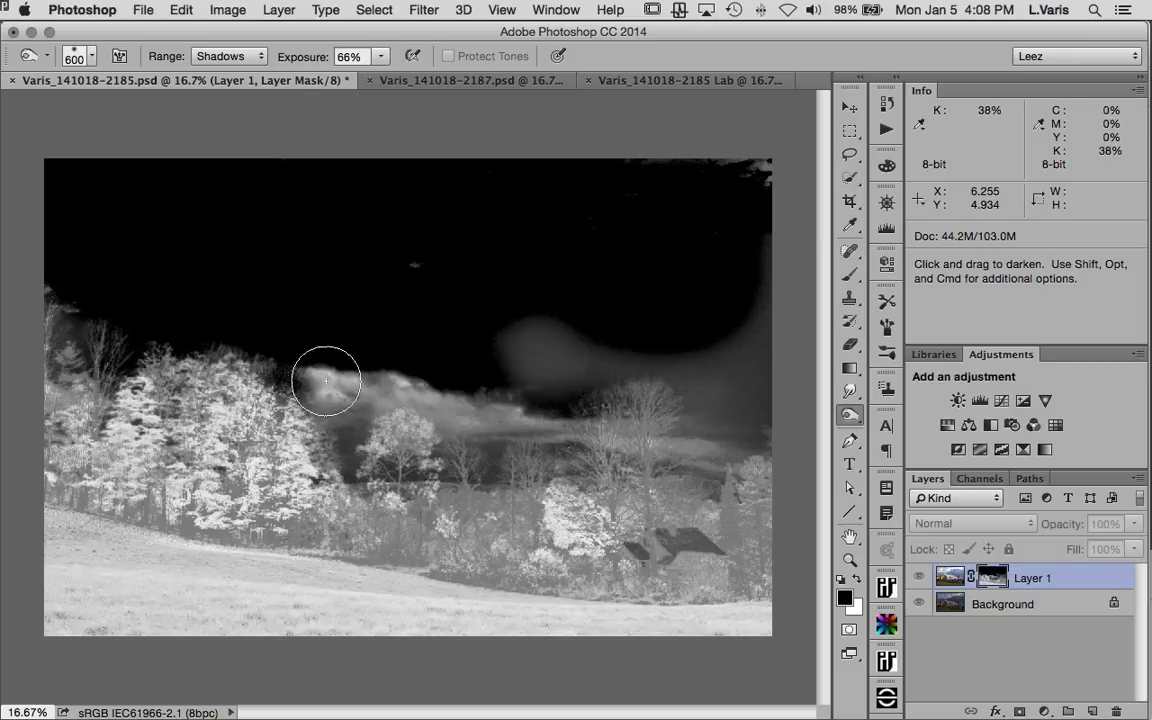
pyautogui.moveTo(239, 401); pyautogui.dragTo(227, 456)
# Step: With a 300-pixel brush at 50% zoom, burn the mask's sky between the left tree cluster and the round tree
pyautogui.press('super+space')
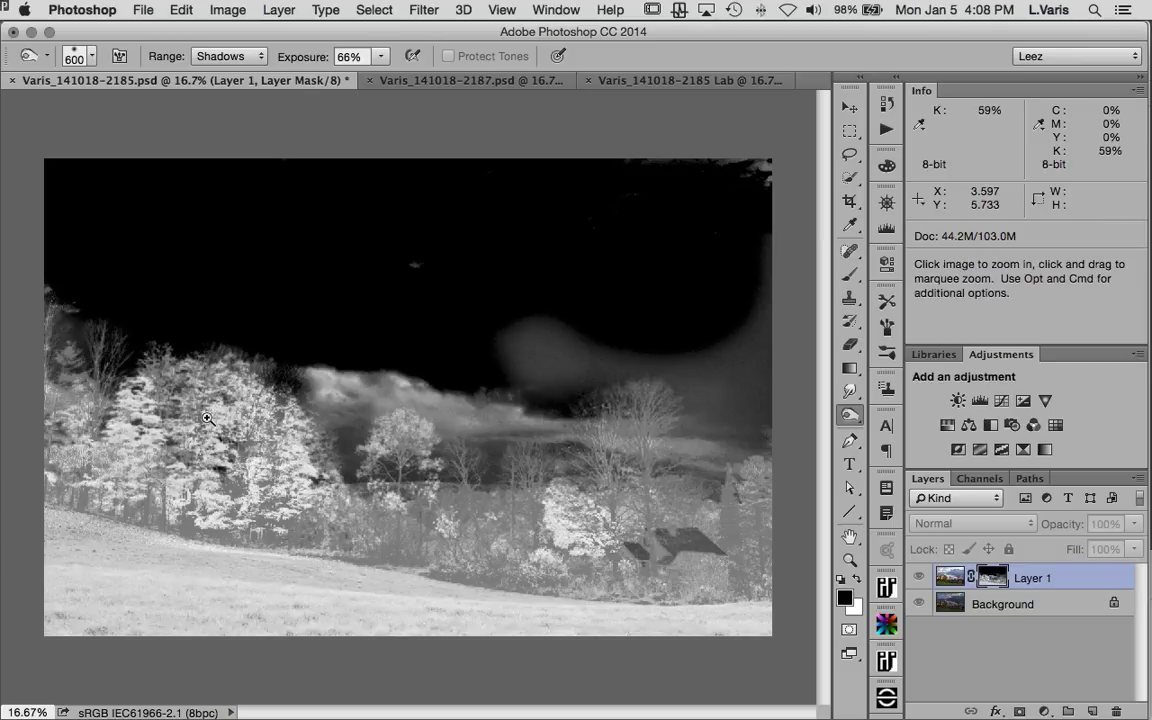
pyautogui.click(190, 382)
pyautogui.click(311, 379)
pyautogui.click(365, 415)
pyautogui.moveTo(365, 415)
pyautogui.mouseDown()
pyautogui.moveTo(416, 316)
pyautogui.moveTo(345, 362)
pyautogui.moveTo(304, 333)
pyautogui.moveTo(231, 432)
pyautogui.moveTo(344, 447)
pyautogui.moveTo(315, 474)
pyautogui.moveTo(396, 459)
pyautogui.moveTo(499, 467)
pyautogui.moveTo(566, 405)
pyautogui.moveTo(560, 447)
pyautogui.moveTo(335, 467)
pyautogui.moveTo(554, 307)
pyautogui.moveTo(597, 218)
pyautogui.moveTo(605, 240)
pyautogui.moveTo(568, 213)
pyautogui.moveTo(649, 223)
pyautogui.moveTo(557, 242)
pyautogui.moveTo(598, 298)
pyautogui.moveTo(635, 286)
pyautogui.moveTo(546, 233)
pyautogui.moveTo(443, 199)
pyautogui.moveTo(400, 186)
pyautogui.mouseUp()
pyautogui.press('space')
pyautogui.press('[')
pyautogui.press('[')
pyautogui.press('[')
pyautogui.hscroll(5, 445, 450)
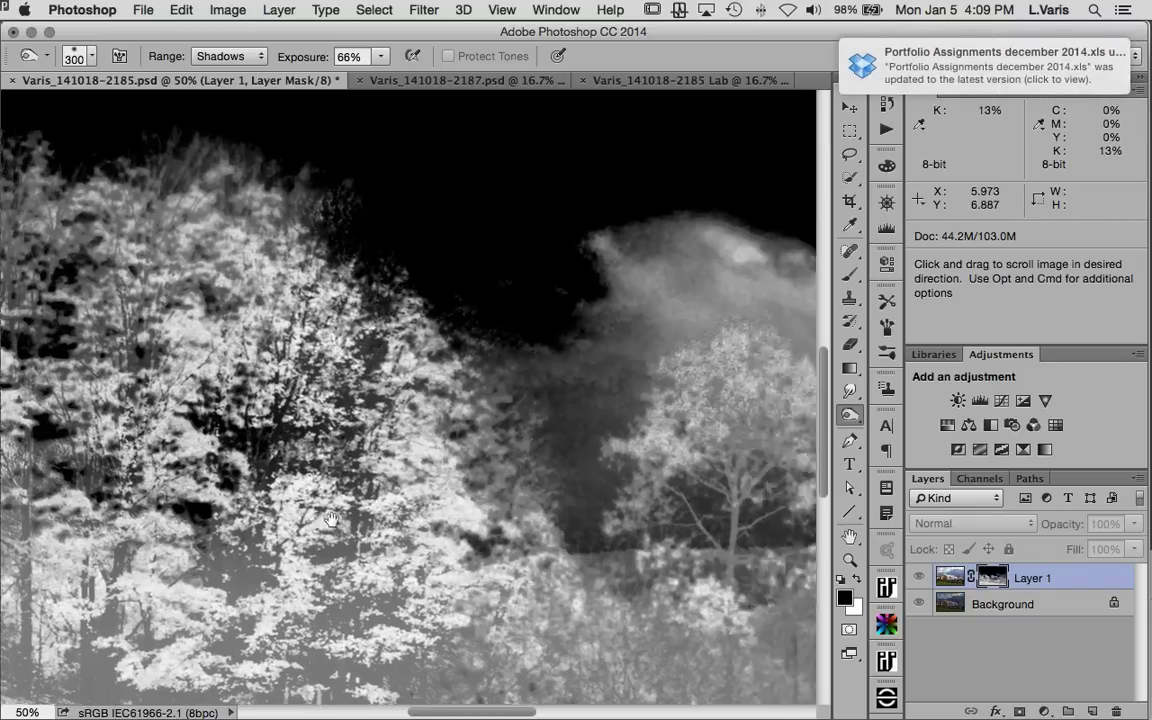
pyautogui.moveTo(419, 314)
pyautogui.mouseDown()
pyautogui.moveTo(417, 445)
pyautogui.moveTo(452, 428)
pyautogui.moveTo(436, 516)
pyautogui.moveTo(515, 540)
pyautogui.mouseUp()
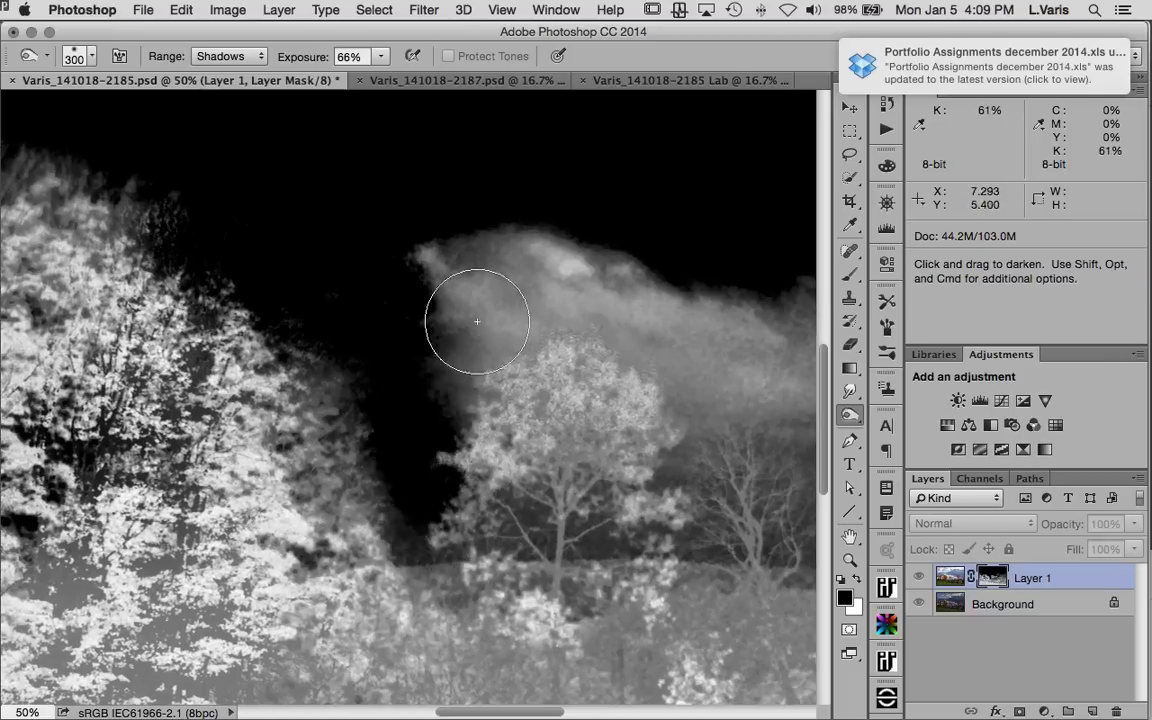
pyautogui.moveTo(477, 321)
pyautogui.mouseDown()
pyautogui.moveTo(486, 267)
pyautogui.moveTo(540, 303)
pyautogui.moveTo(504, 288)
pyautogui.moveTo(598, 292)
pyautogui.moveTo(532, 311)
pyautogui.moveTo(473, 257)
pyautogui.moveTo(576, 262)
pyautogui.moveTo(652, 285)
pyautogui.moveTo(548, 249)
pyautogui.moveTo(681, 314)
pyautogui.moveTo(609, 368)
pyautogui.moveTo(693, 375)
pyautogui.moveTo(740, 321)
pyautogui.moveTo(707, 406)
pyautogui.moveTo(548, 309)
pyautogui.moveTo(453, 393)
pyautogui.moveTo(388, 198)
pyautogui.moveTo(494, 231)
pyautogui.moveTo(212, 262)
pyautogui.mouseUp()
# Step: Burn the remaining light clouds in the mask above the small bare trees in the middle of the landscape
pyautogui.press('space')
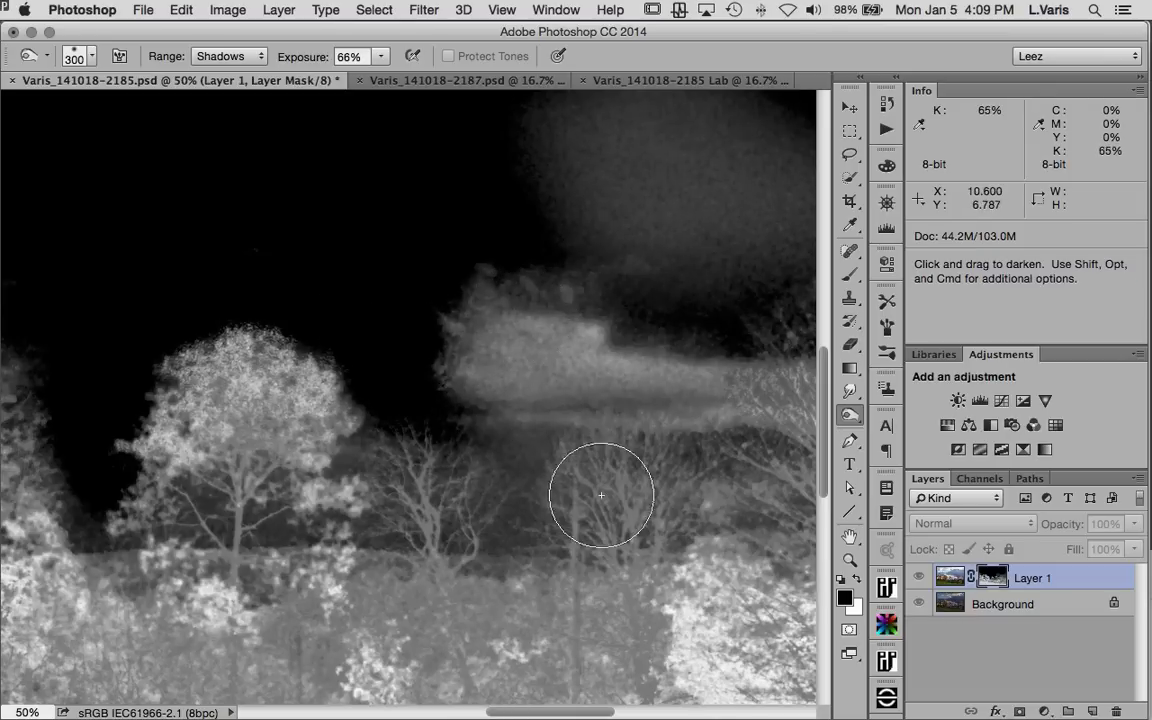
pyautogui.moveTo(498, 301)
pyautogui.mouseDown()
pyautogui.moveTo(512, 301)
pyautogui.moveTo(509, 380)
pyautogui.moveTo(600, 320)
pyautogui.moveTo(570, 366)
pyautogui.moveTo(661, 362)
pyautogui.moveTo(637, 340)
pyautogui.mouseUp()
pyautogui.press('space')
pyautogui.moveTo(494, 320); pyautogui.dragTo(314, 447)
pyautogui.moveTo(400, 360)
pyautogui.mouseDown()
pyautogui.moveTo(514, 386)
pyautogui.moveTo(656, 309)
pyautogui.moveTo(283, 342)
pyautogui.moveTo(423, 221)
pyautogui.moveTo(347, 98)
pyautogui.mouseUp()
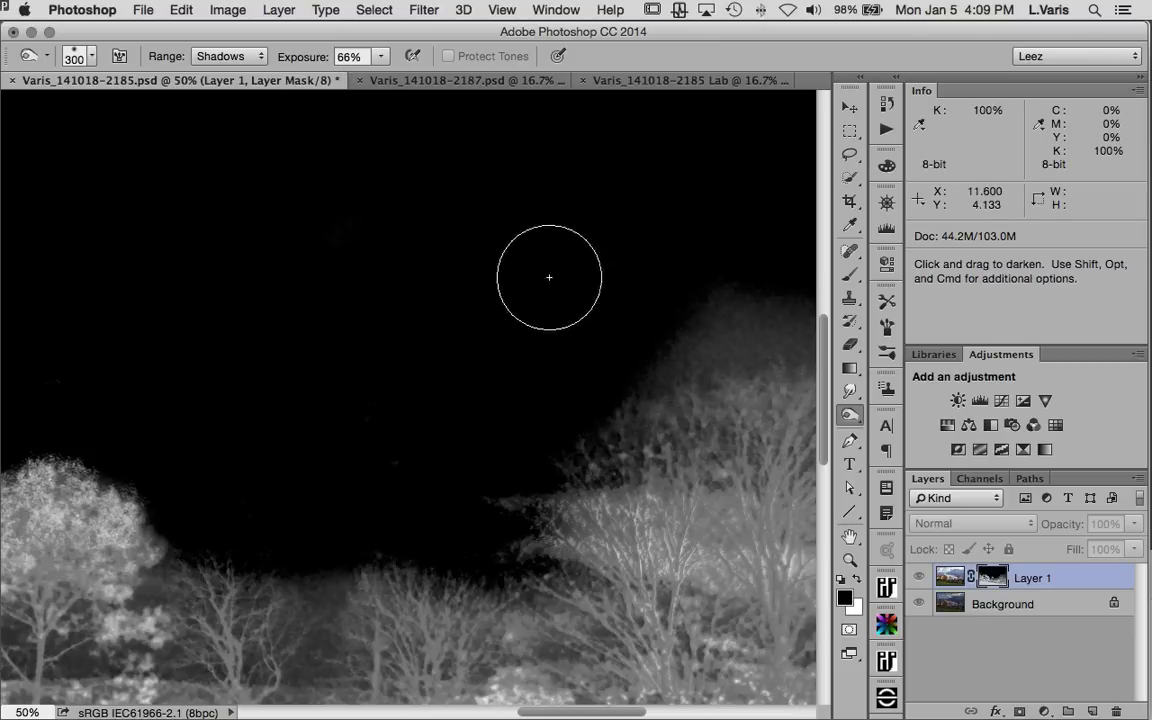
# Step: Burn the gray sky in the mask around the tall bare trees and out to the image's right edge
pyautogui.press('space')
pyautogui.moveTo(549, 277)
pyautogui.mouseDown()
pyautogui.moveTo(378, 368)
pyautogui.moveTo(276, 366)
pyautogui.moveTo(545, 327)
pyautogui.moveTo(551, 363)
pyautogui.moveTo(579, 372)
pyautogui.moveTo(661, 300)
pyautogui.moveTo(285, 157)
pyautogui.mouseUp()
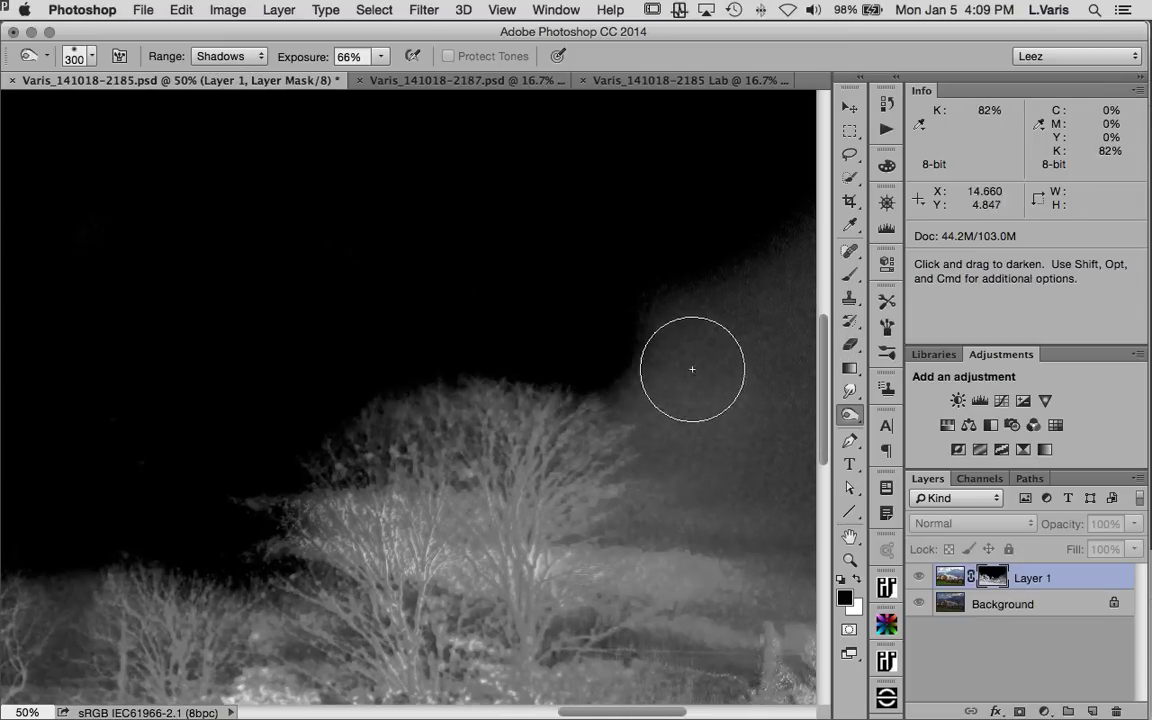
pyautogui.moveTo(692, 369)
pyautogui.mouseDown()
pyautogui.moveTo(725, 401)
pyautogui.moveTo(650, 530)
pyautogui.moveTo(551, 339)
pyautogui.moveTo(494, 424)
pyautogui.moveTo(586, 406)
pyautogui.moveTo(607, 415)
pyautogui.moveTo(570, 426)
pyautogui.moveTo(625, 360)
pyautogui.moveTo(610, 244)
pyautogui.moveTo(647, 277)
pyautogui.moveTo(632, 180)
pyautogui.moveTo(460, 154)
pyautogui.moveTo(568, 378)
pyautogui.moveTo(654, 240)
pyautogui.moveTo(630, 140)
pyautogui.mouseUp()
pyautogui.press('space')
pyautogui.press('space')
pyautogui.press('space')
pyautogui.moveTo(612, 249); pyautogui.dragTo(630, 490)
pyautogui.moveTo(640, 362)
pyautogui.mouseDown()
pyautogui.moveTo(689, 103)
pyautogui.moveTo(616, 120)
pyautogui.mouseUp()
pyautogui.press('space')
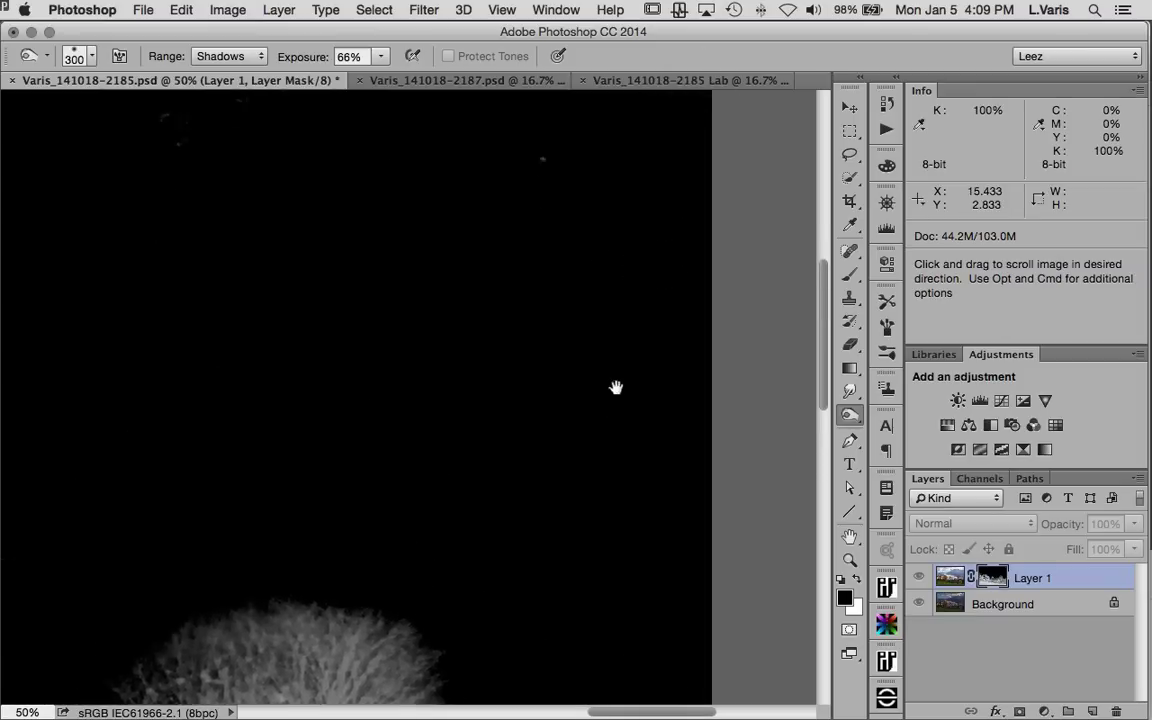
# Step: Burn the leftover light specks in the mask's sky toward the image's upper-right corner and along its upper edge
pyautogui.moveTo(616, 387); pyautogui.dragTo(624, 447)
pyautogui.moveTo(578, 249)
pyautogui.mouseDown()
pyautogui.moveTo(386, 206)
pyautogui.moveTo(566, 121)
pyautogui.moveTo(651, 110)
pyautogui.moveTo(663, 365)
pyautogui.mouseUp()
pyautogui.press('space')
pyautogui.moveTo(797, 175)
pyautogui.mouseDown()
pyautogui.moveTo(767, 218)
pyautogui.moveTo(406, 171)
pyautogui.mouseUp()
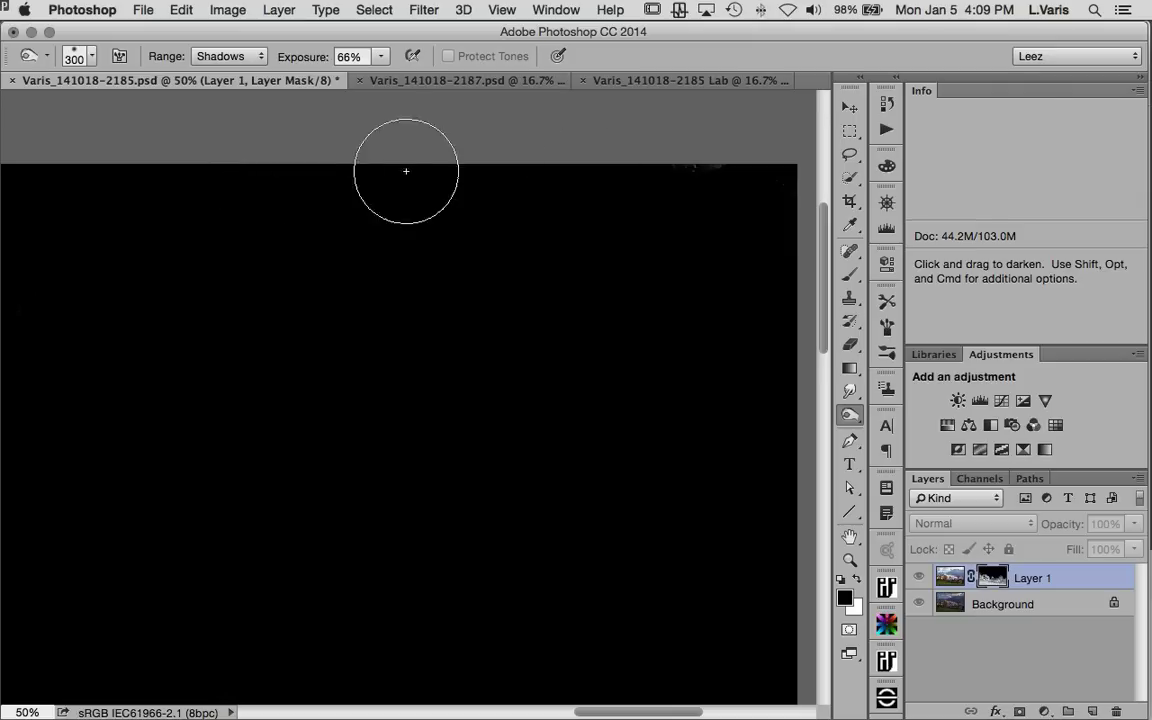
# Step: Burn the light sky patches in the mask beside the bare trees at the image's left edge
pyautogui.press('space')
pyautogui.moveTo(633, 300)
pyautogui.mouseDown()
pyautogui.moveTo(633, 198)
pyautogui.moveTo(679, 252)
pyautogui.mouseUp()
pyautogui.press('space')
pyautogui.moveTo(582, 270); pyautogui.dragTo(582, 227)
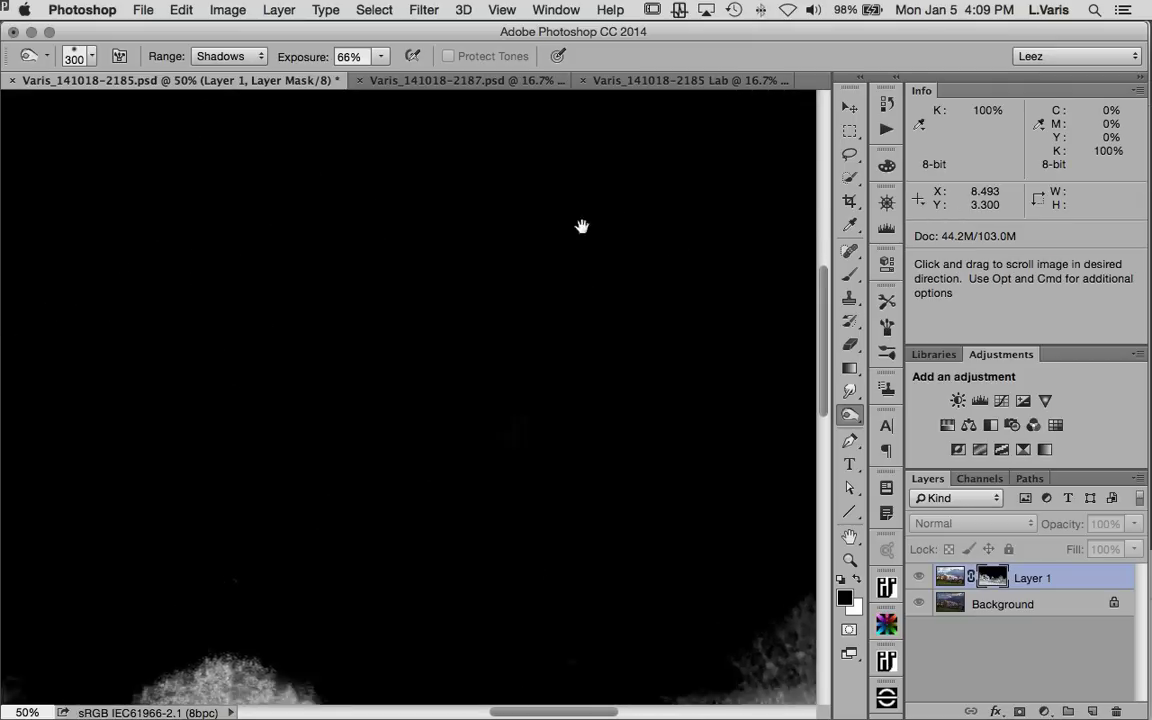
pyautogui.scroll(-5, 582, 227)
pyautogui.scroll(-3, 360, 226)
pyautogui.hscroll(-2, 605, 210)
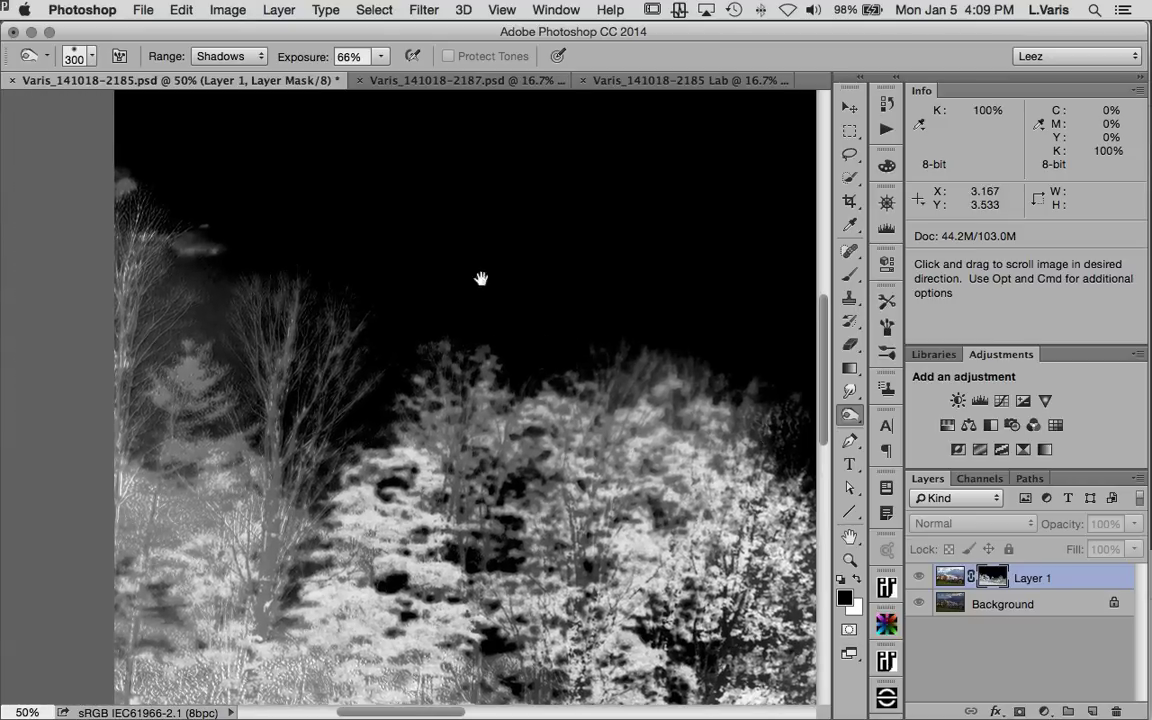
pyautogui.moveTo(162, 193)
pyautogui.mouseDown()
pyautogui.moveTo(105, 185)
pyautogui.moveTo(265, 206)
pyautogui.moveTo(201, 238)
pyautogui.mouseUp()
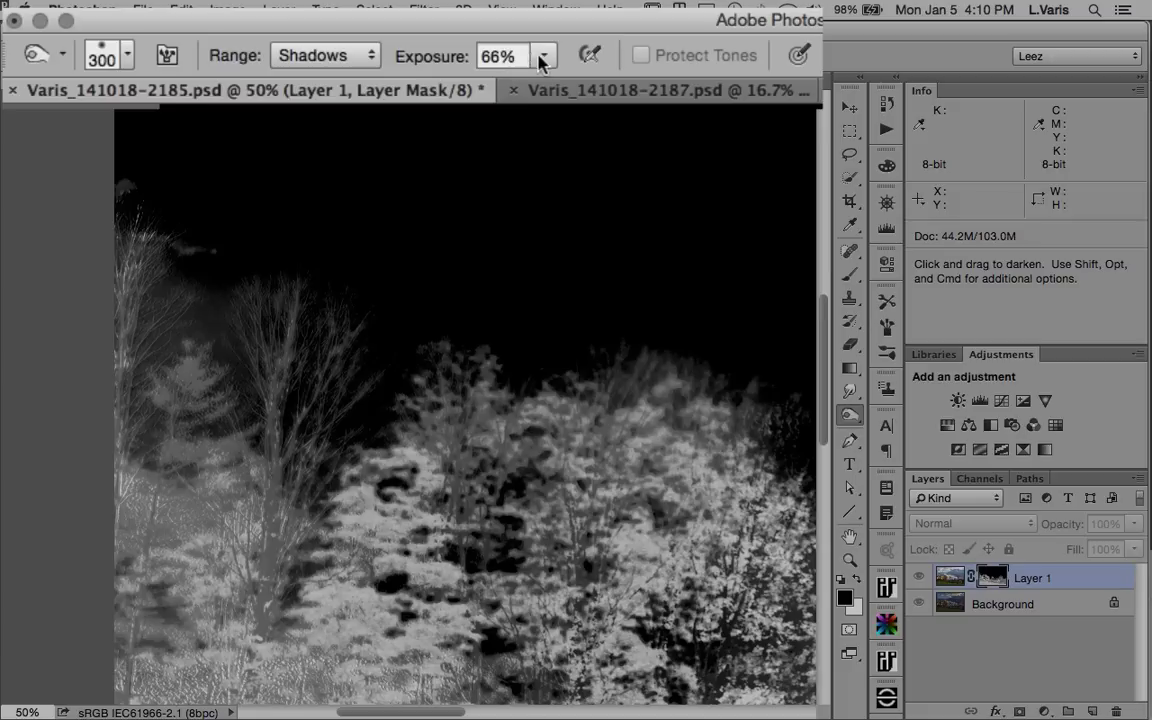
# Step: Lower the Burn exposure to 27% and burn the remaining sky gaps between the trunks and foliage of the left trees
pyautogui.moveTo(381, 56); pyautogui.dragTo(386, 86)
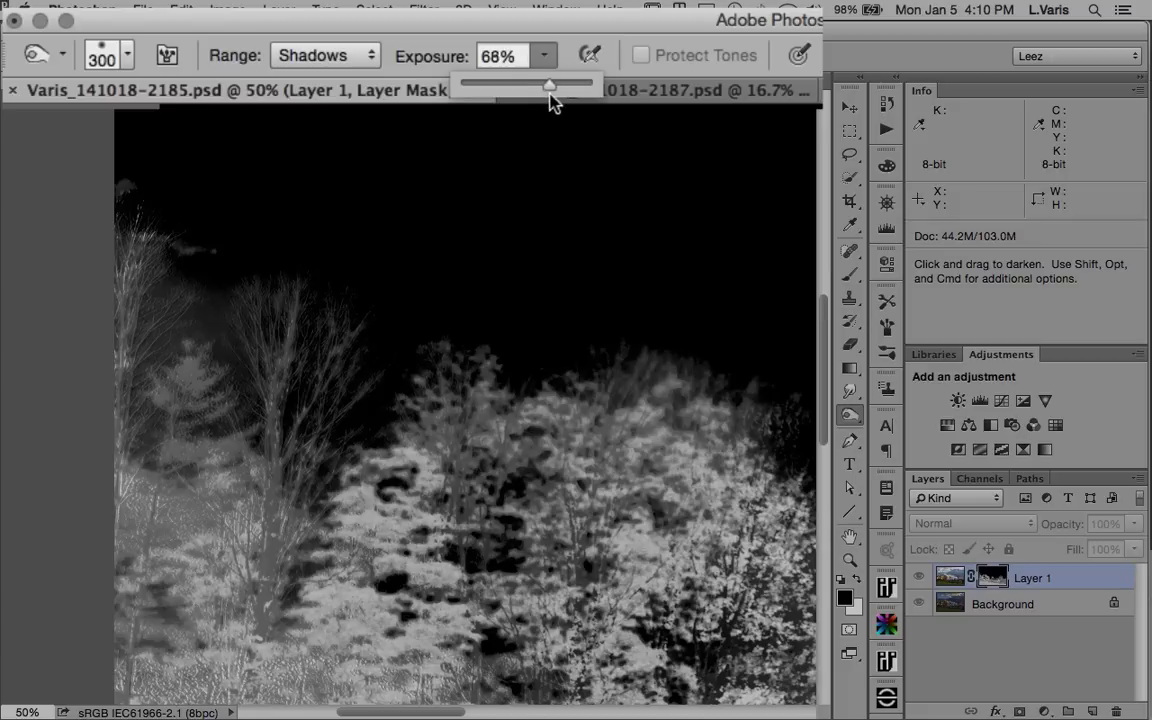
pyautogui.moveTo(498, 90); pyautogui.dragTo(498, 90)
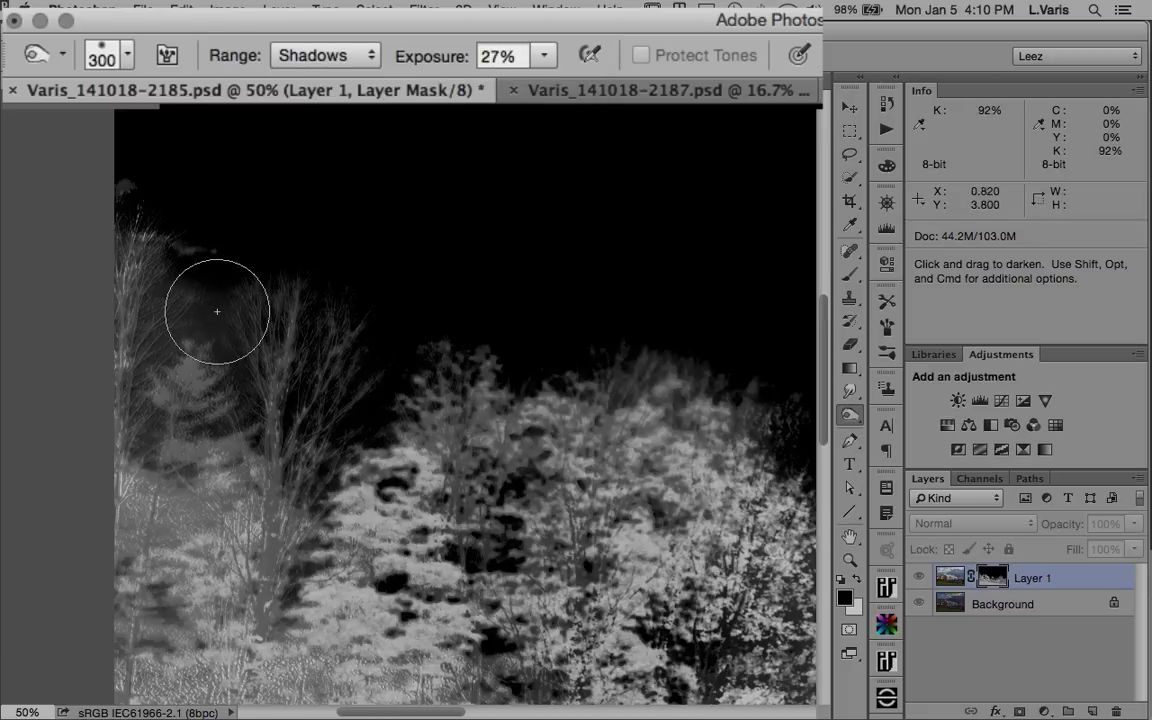
pyautogui.moveTo(216, 309)
pyautogui.mouseDown()
pyautogui.moveTo(147, 353)
pyautogui.moveTo(175, 438)
pyautogui.mouseUp()
pyautogui.moveTo(240, 408)
pyautogui.mouseDown()
pyautogui.moveTo(208, 382)
pyautogui.moveTo(159, 476)
pyautogui.moveTo(172, 516)
pyautogui.mouseUp()
pyautogui.moveTo(307, 453)
pyautogui.mouseDown()
pyautogui.moveTo(359, 446)
pyautogui.moveTo(336, 520)
pyautogui.mouseUp()
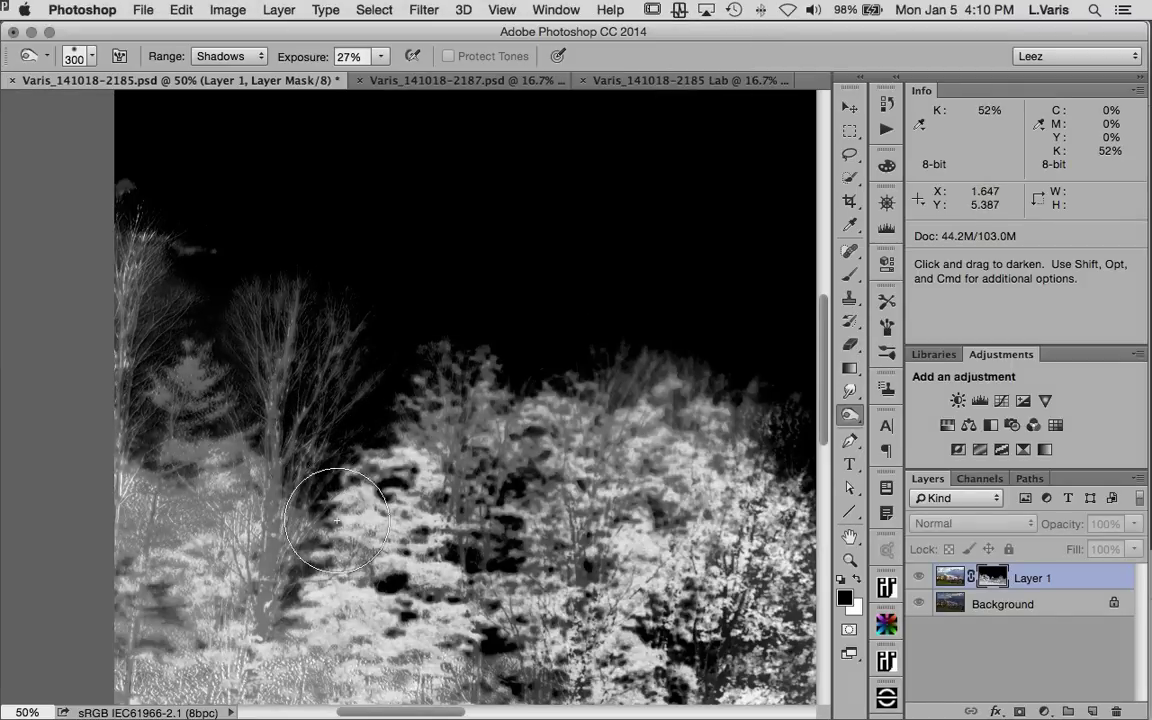
pyautogui.moveTo(566, 512)
pyautogui.mouseDown()
pyautogui.moveTo(497, 390)
pyautogui.moveTo(545, 372)
pyautogui.moveTo(590, 505)
pyautogui.mouseUp()
pyautogui.press('space')
pyautogui.moveTo(610, 582); pyautogui.dragTo(390, 435)
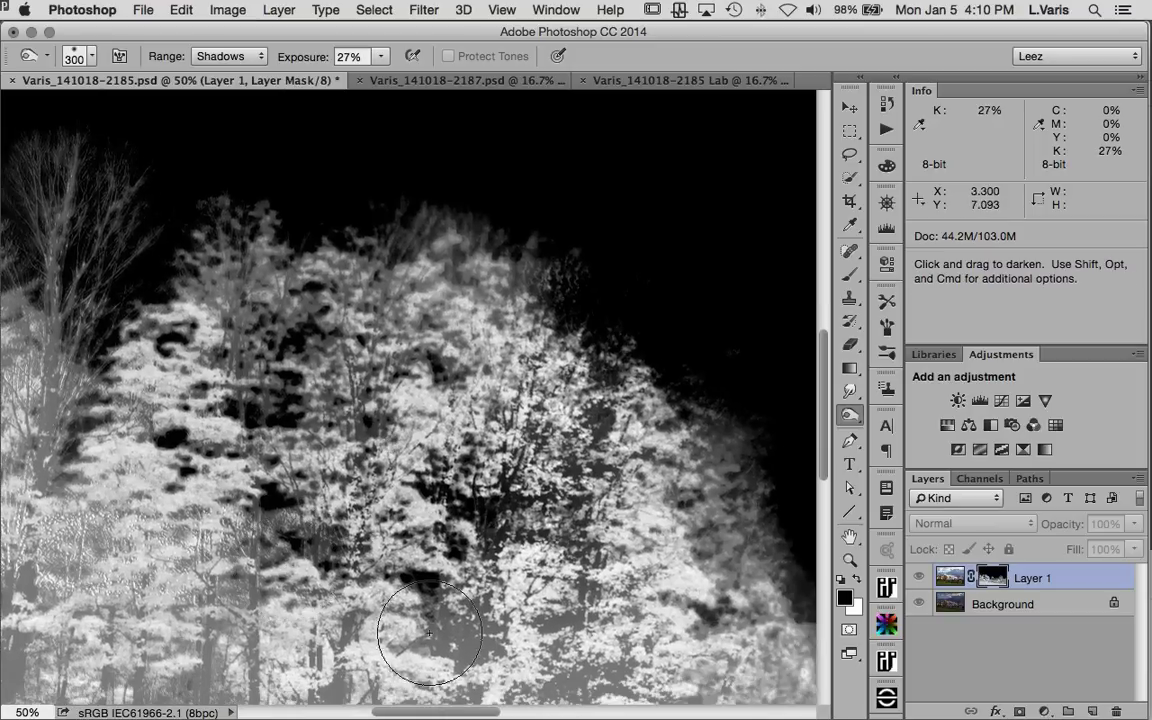
pyautogui.press('space')
pyautogui.moveTo(636, 391); pyautogui.dragTo(419, 399)
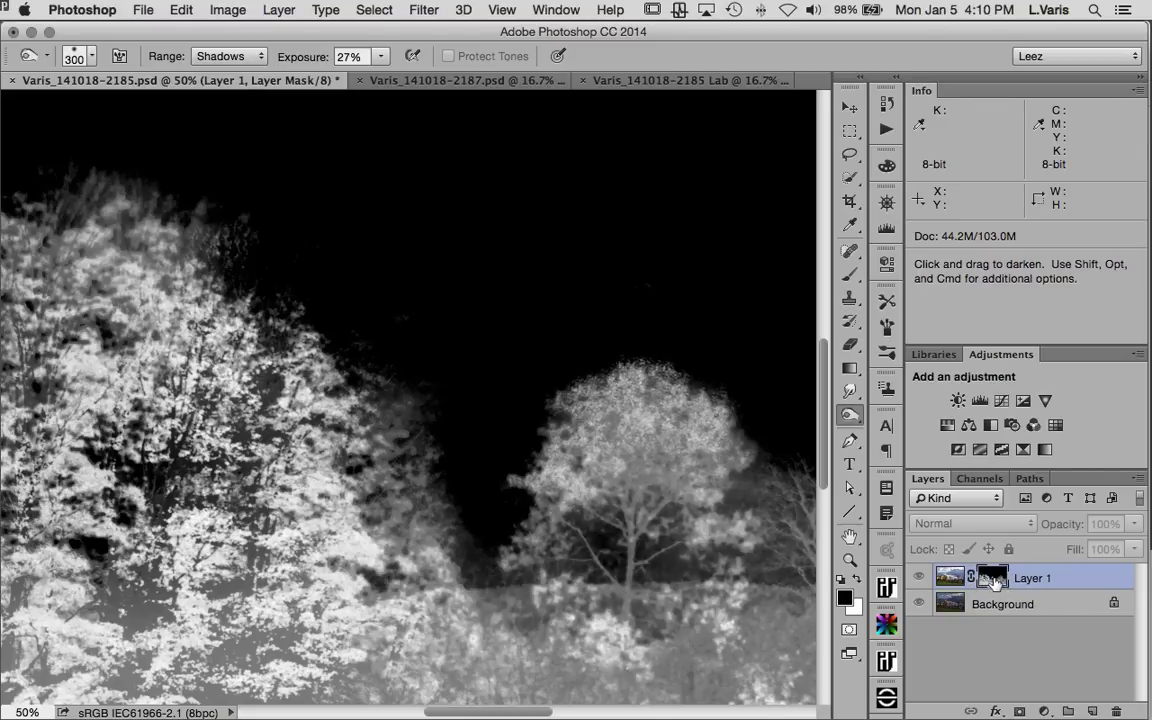
# Step: Return from the mask view to the full-color image and inspect the blend along the whole treeline at 50% zoom
pyautogui.keyDown('alt'); pyautogui.click(993, 578); pyautogui.keyUp('alt')
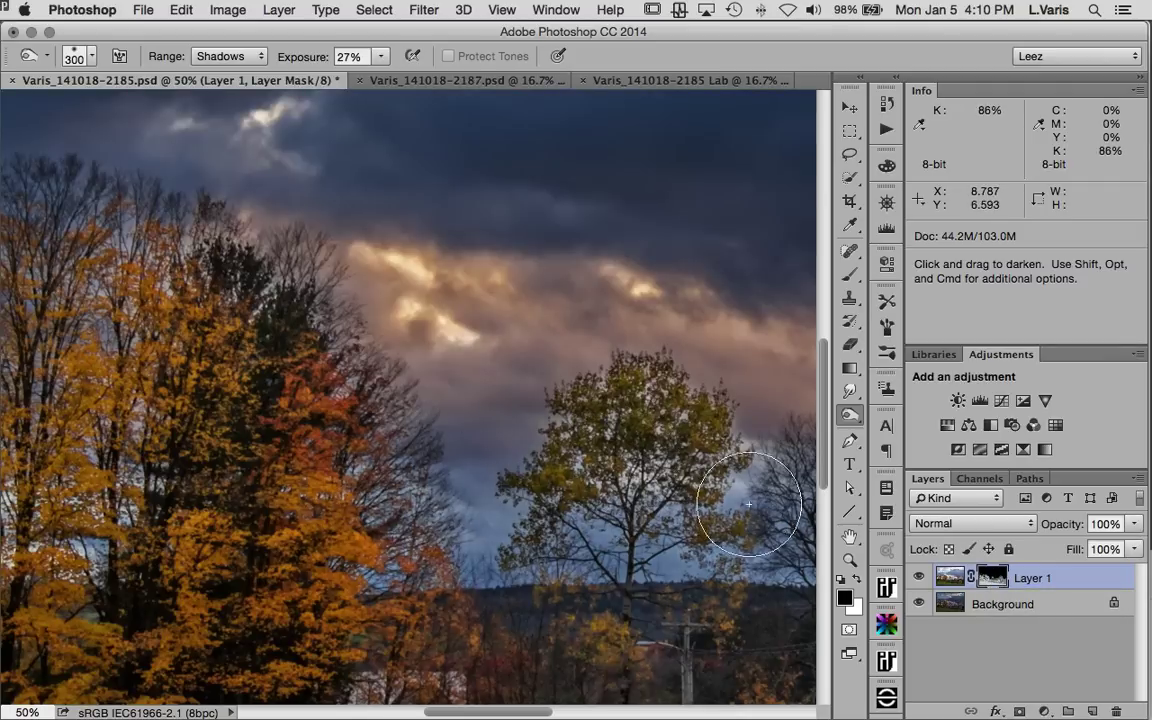
pyautogui.press('space')
pyautogui.moveTo(740, 483); pyautogui.dragTo(357, 486)
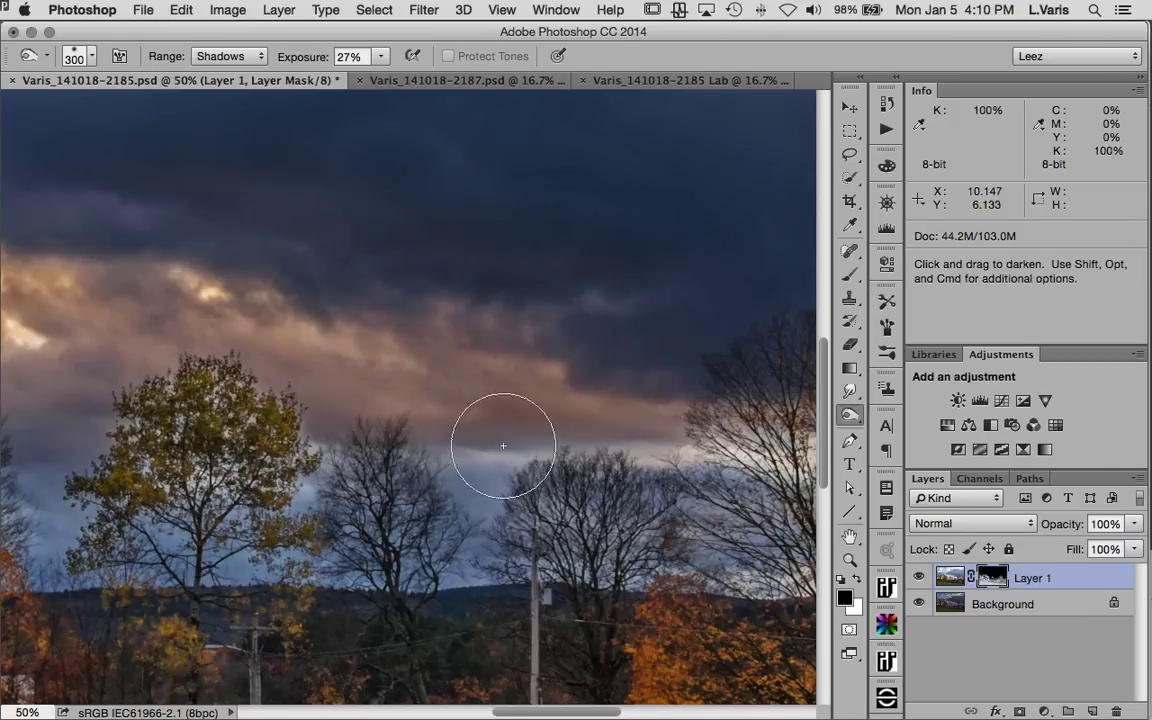
pyautogui.press('space')
pyautogui.moveTo(674, 514); pyautogui.dragTo(306, 507)
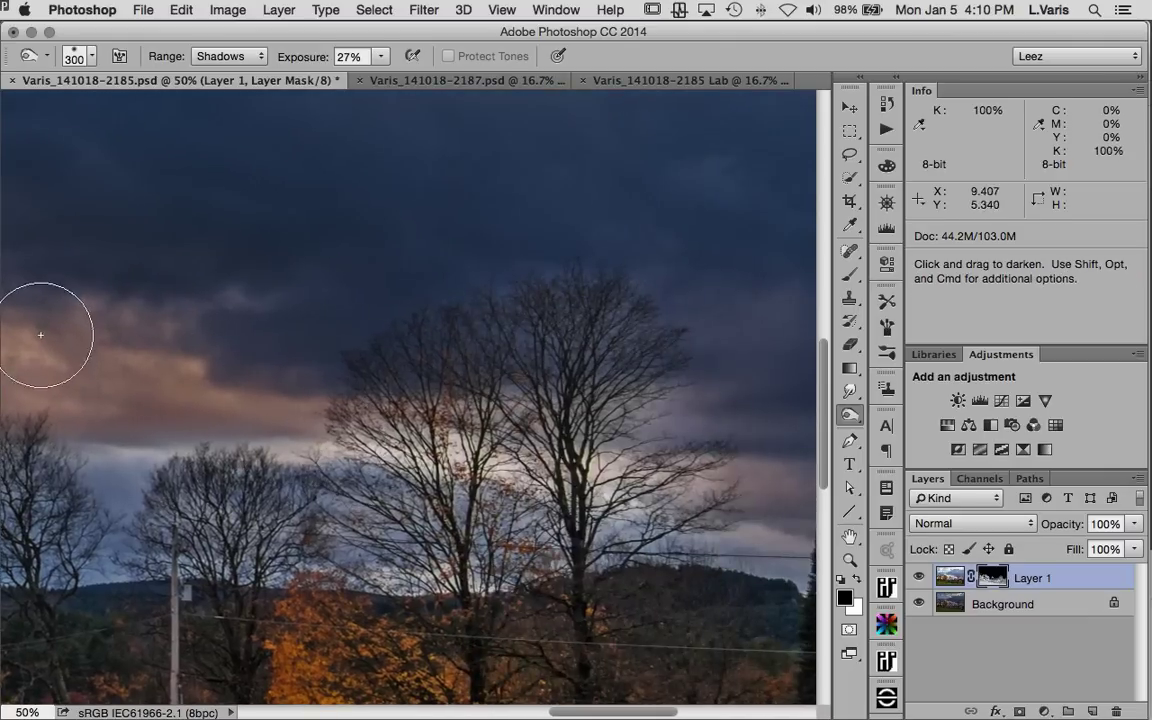
pyautogui.moveTo(431, 549)
pyautogui.mouseDown()
pyautogui.moveTo(482, 565)
pyautogui.moveTo(513, 556)
pyautogui.moveTo(374, 534)
pyautogui.moveTo(511, 509)
pyautogui.moveTo(461, 493)
pyautogui.moveTo(444, 462)
pyautogui.moveTo(398, 502)
pyautogui.moveTo(620, 488)
pyautogui.moveTo(579, 518)
pyautogui.moveTo(719, 492)
pyautogui.moveTo(568, 484)
pyautogui.moveTo(607, 532)
pyautogui.mouseUp()
pyautogui.moveTo(768, 446); pyautogui.dragTo(496, 445)
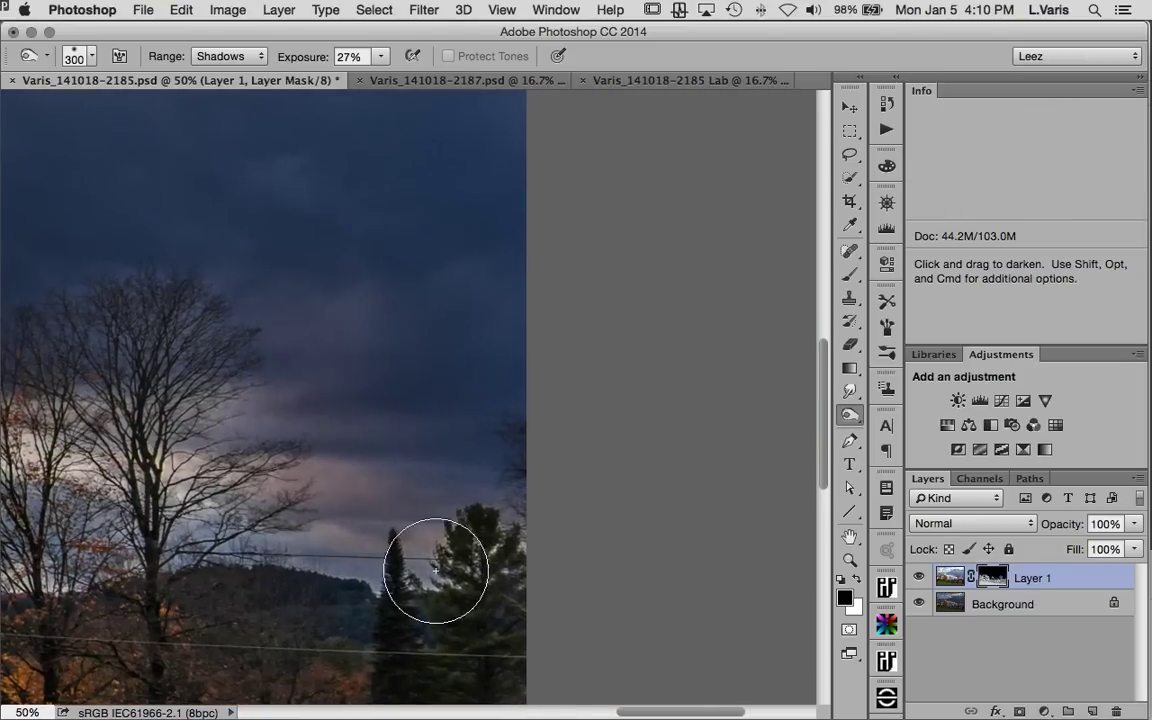
pyautogui.moveTo(306, 512); pyautogui.dragTo(544, 510)
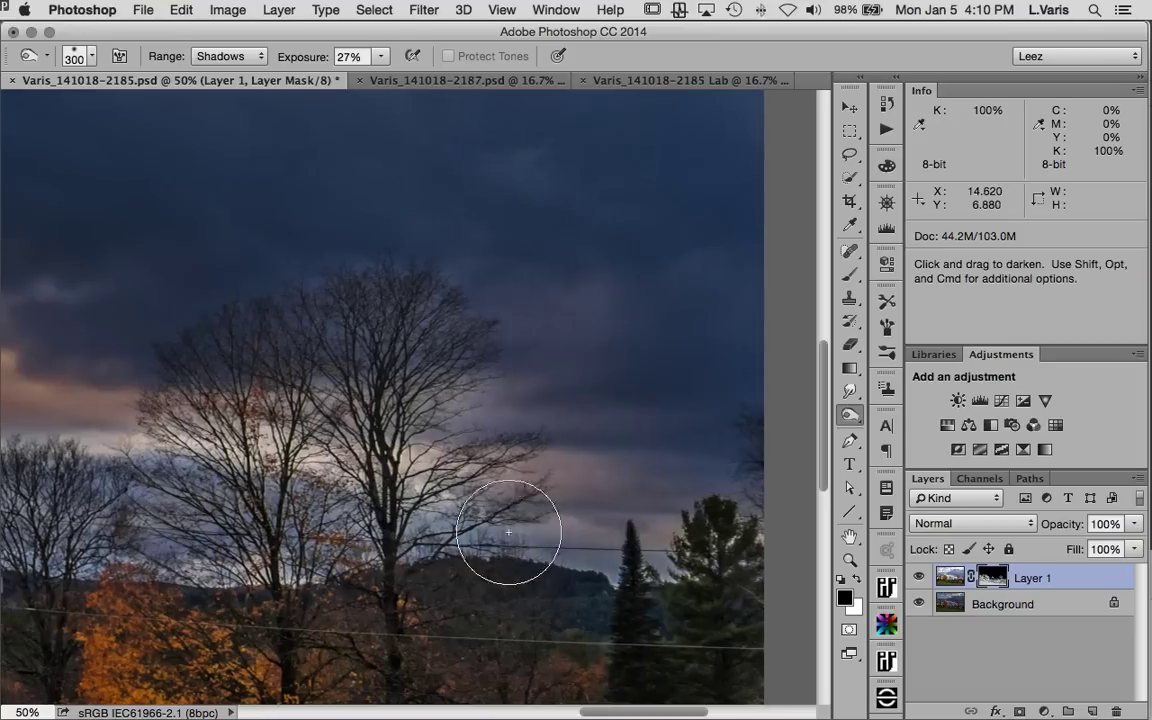
pyautogui.moveTo(141, 545); pyautogui.dragTo(783, 474)
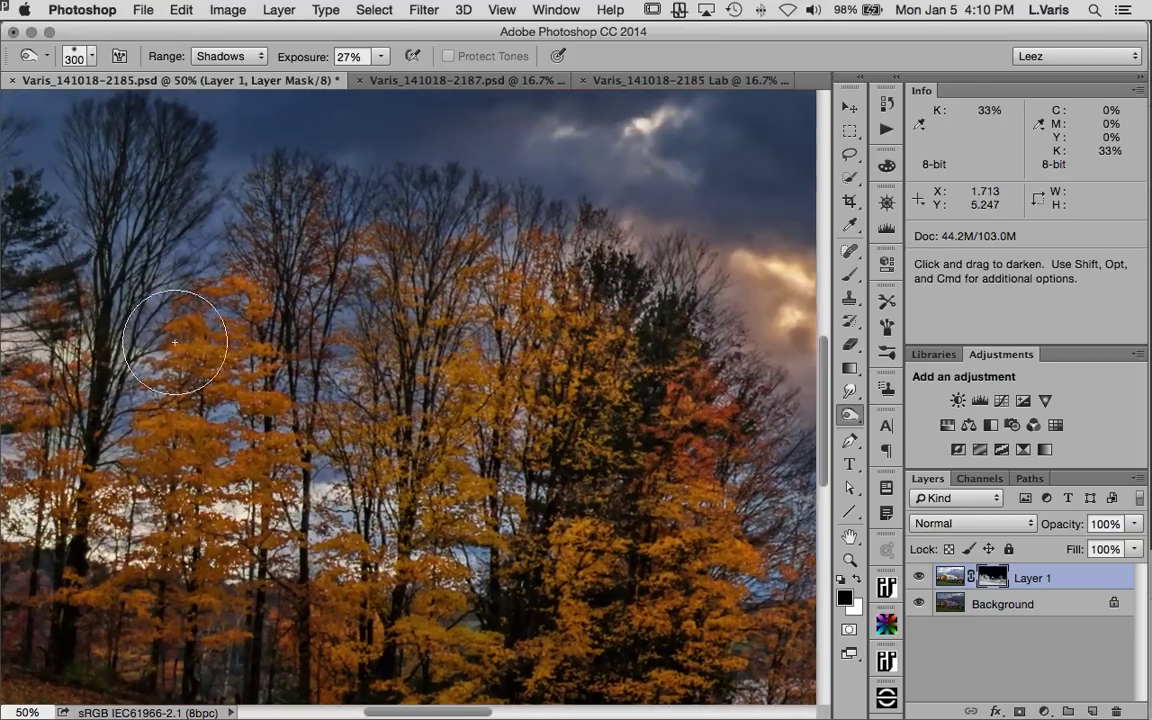
pyautogui.moveTo(312, 450); pyautogui.dragTo(562, 525)
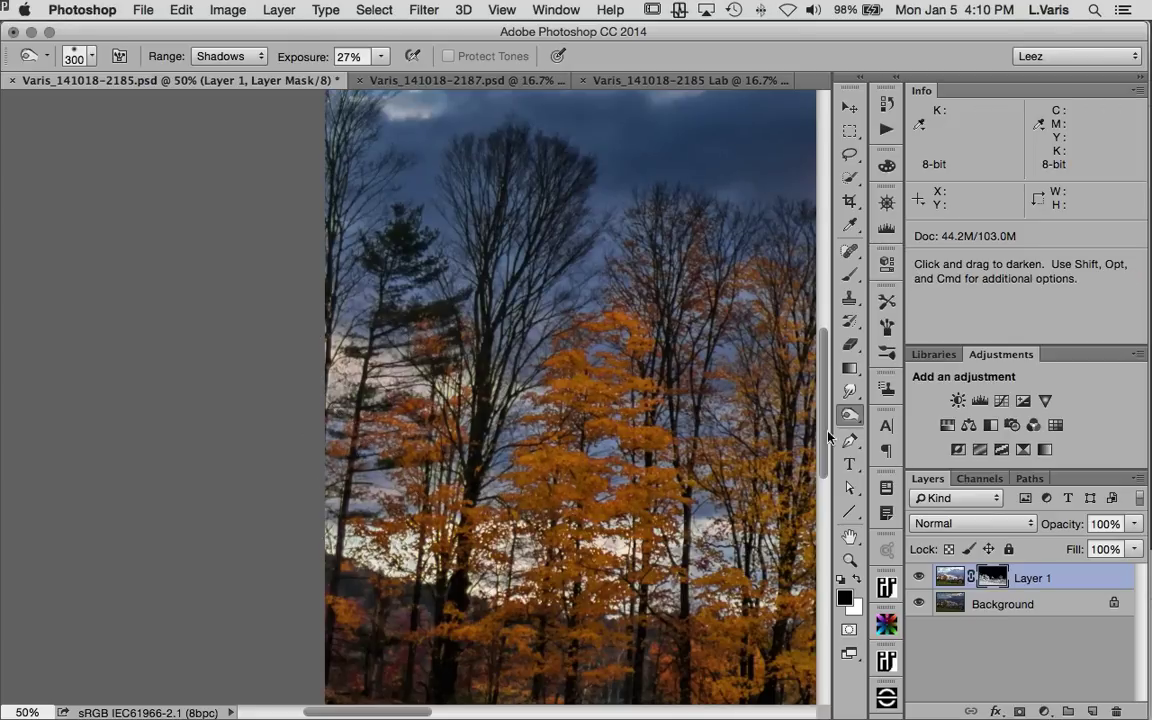
pyautogui.moveTo(586, 496); pyautogui.dragTo(455, 470)
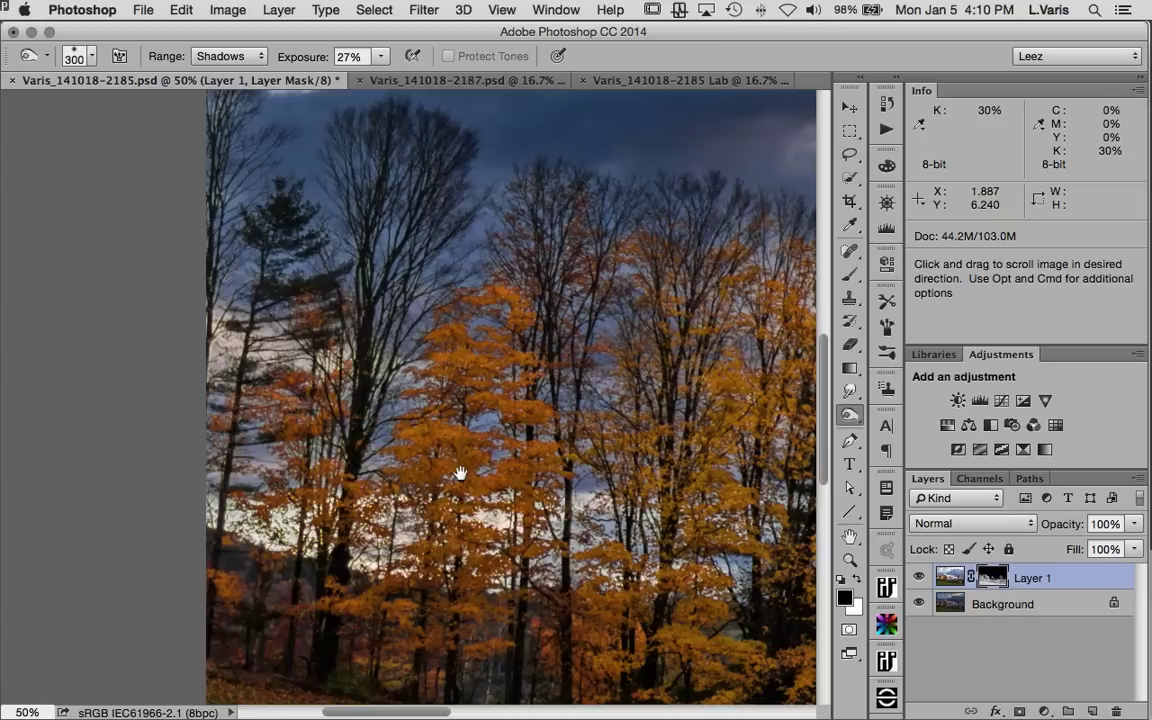
# Step: Show Layer 1's mask on its own, examine its tones across the left trees, and return to the full-color image
pyautogui.keyDown('alt'); pyautogui.click(995, 578); pyautogui.keyUp('alt')
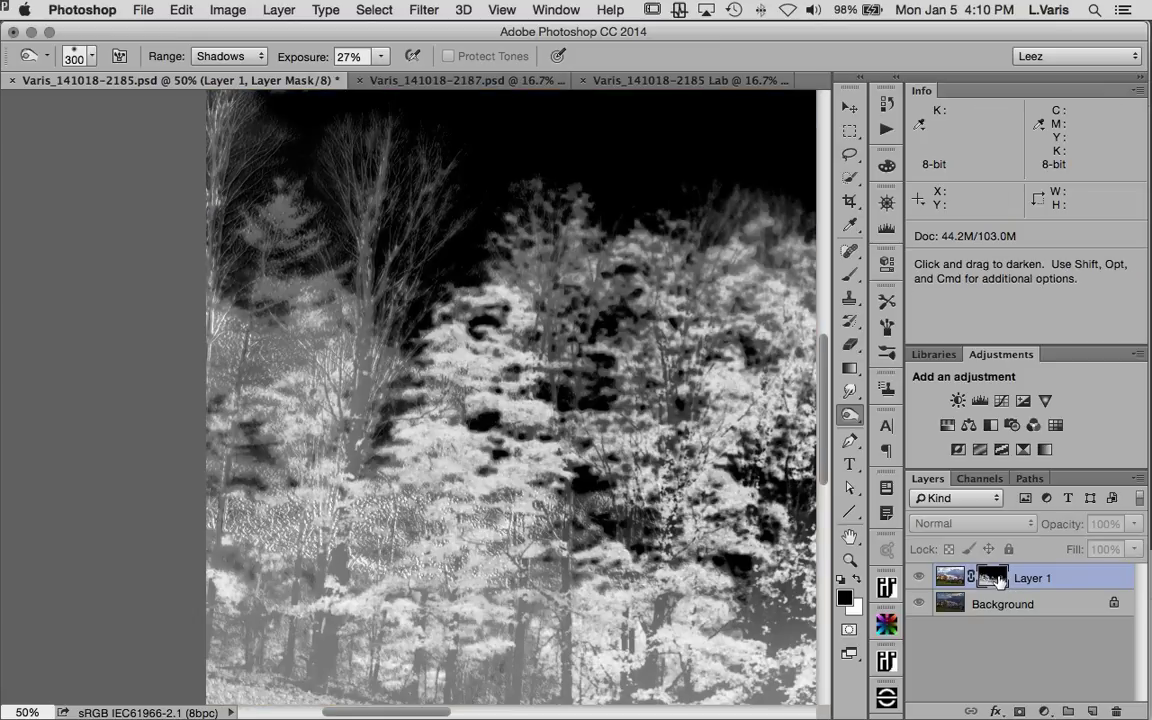
pyautogui.moveTo(351, 452)
pyautogui.mouseDown()
pyautogui.moveTo(359, 402)
pyautogui.moveTo(355, 510)
pyautogui.moveTo(372, 380)
pyautogui.moveTo(346, 417)
pyautogui.moveTo(373, 376)
pyautogui.moveTo(359, 359)
pyautogui.moveTo(263, 461)
pyautogui.moveTo(244, 450)
pyautogui.moveTo(218, 492)
pyautogui.moveTo(350, 470)
pyautogui.moveTo(332, 552)
pyautogui.moveTo(344, 564)
pyautogui.moveTo(597, 507)
pyautogui.moveTo(575, 512)
pyautogui.moveTo(575, 404)
pyautogui.moveTo(590, 338)
pyautogui.moveTo(533, 250)
pyautogui.moveTo(672, 243)
pyautogui.mouseUp()
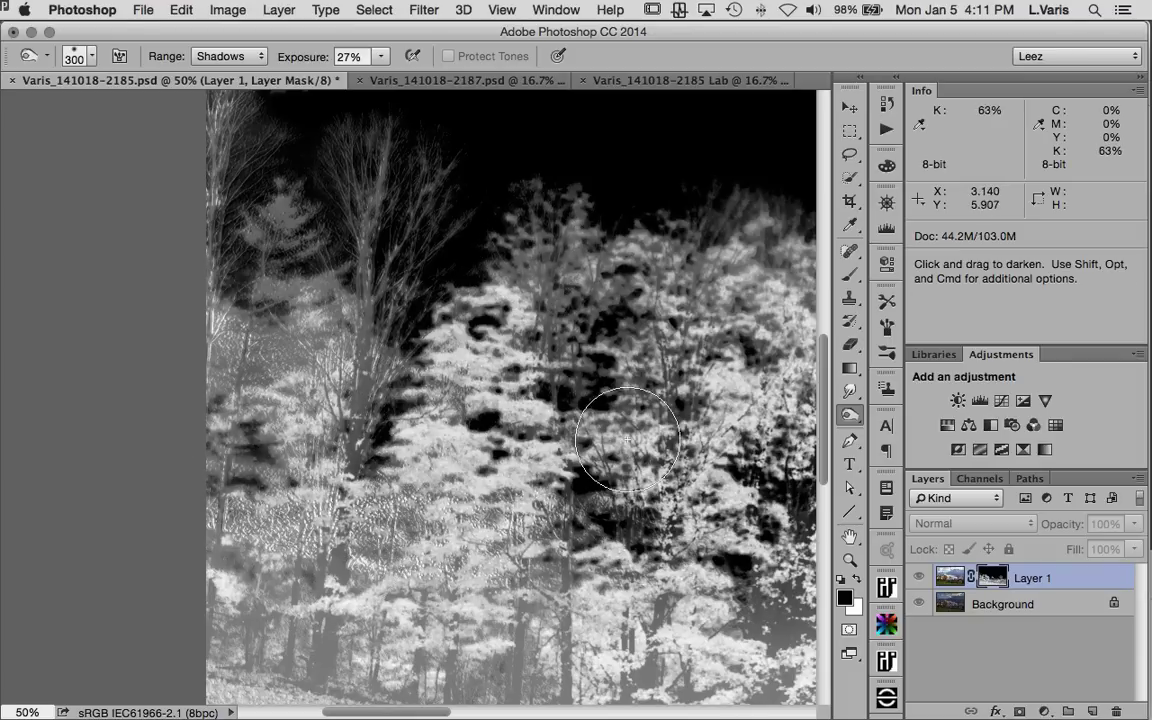
pyautogui.press('space')
pyautogui.moveTo(565, 405); pyautogui.dragTo(205, 390)
pyautogui.moveTo(550, 531)
pyautogui.mouseDown()
pyautogui.moveTo(585, 470)
pyautogui.moveTo(694, 424)
pyautogui.moveTo(699, 444)
pyautogui.moveTo(645, 395)
pyautogui.mouseUp()
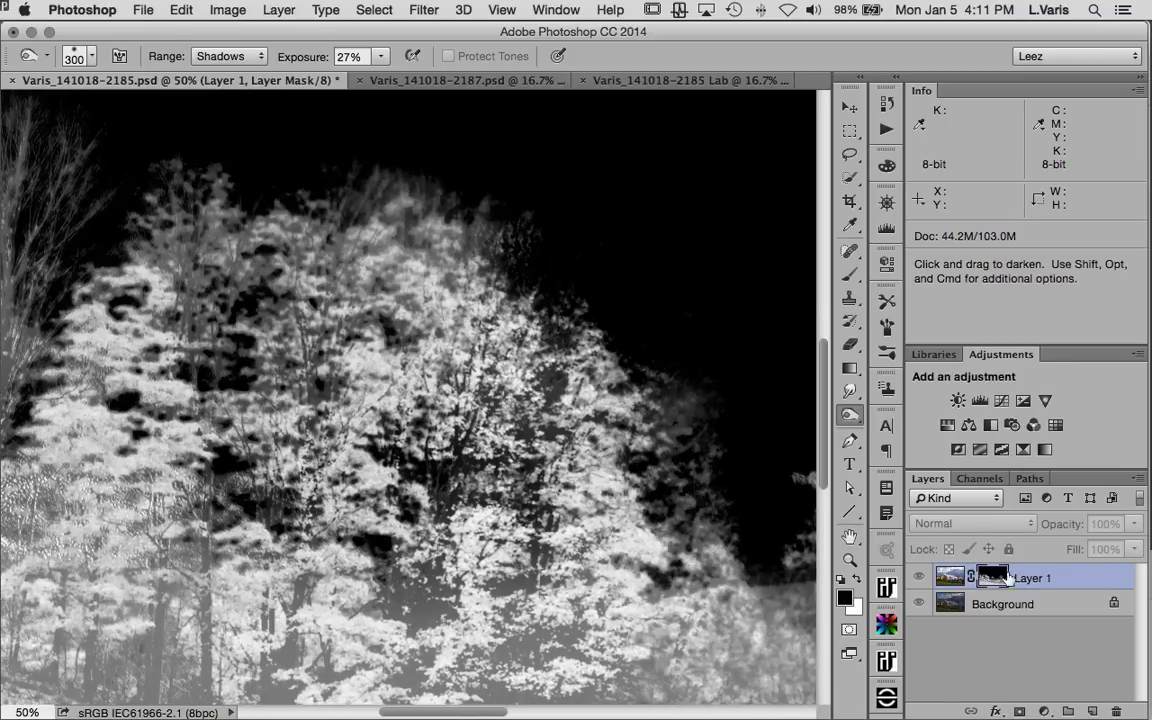
pyautogui.keyDown('alt'); pyautogui.click(990, 577); pyautogui.keyUp('alt')
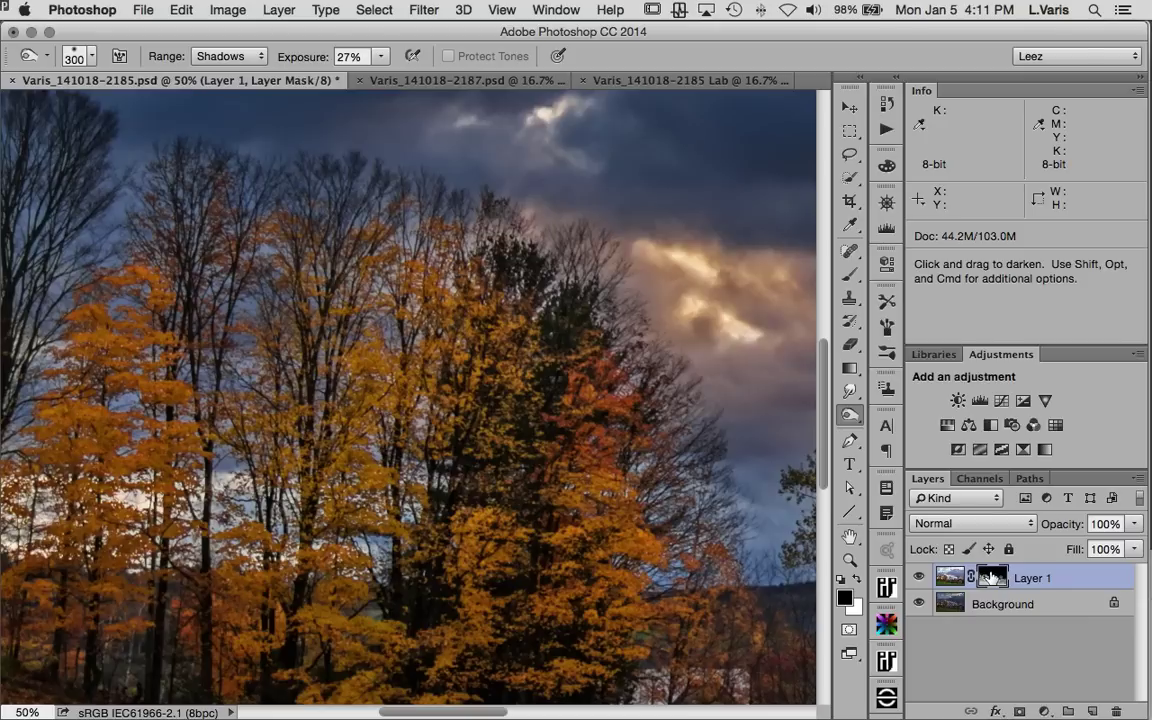
# Step: Compare the autumn trees close up at 50% with Layer 1 hidden and shown several times
pyautogui.click(920, 578)
pyautogui.click(920, 578)
pyautogui.click(920, 578)
pyautogui.click(920, 578)
pyautogui.click(920, 578)
pyautogui.click(920, 578)
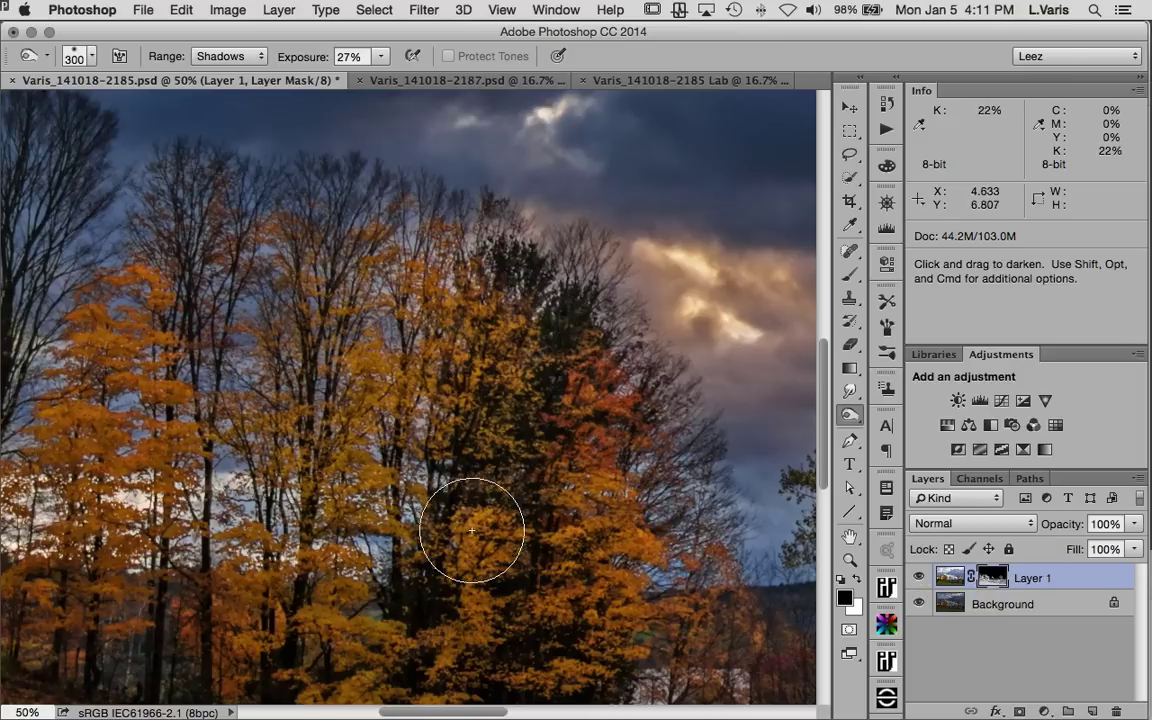
# Step: Compare the whole landscape at 16.67% with Layer 1 hidden and shown
pyautogui.press('super+minus')
pyautogui.press('super+minus')
pyautogui.press('super+minus')
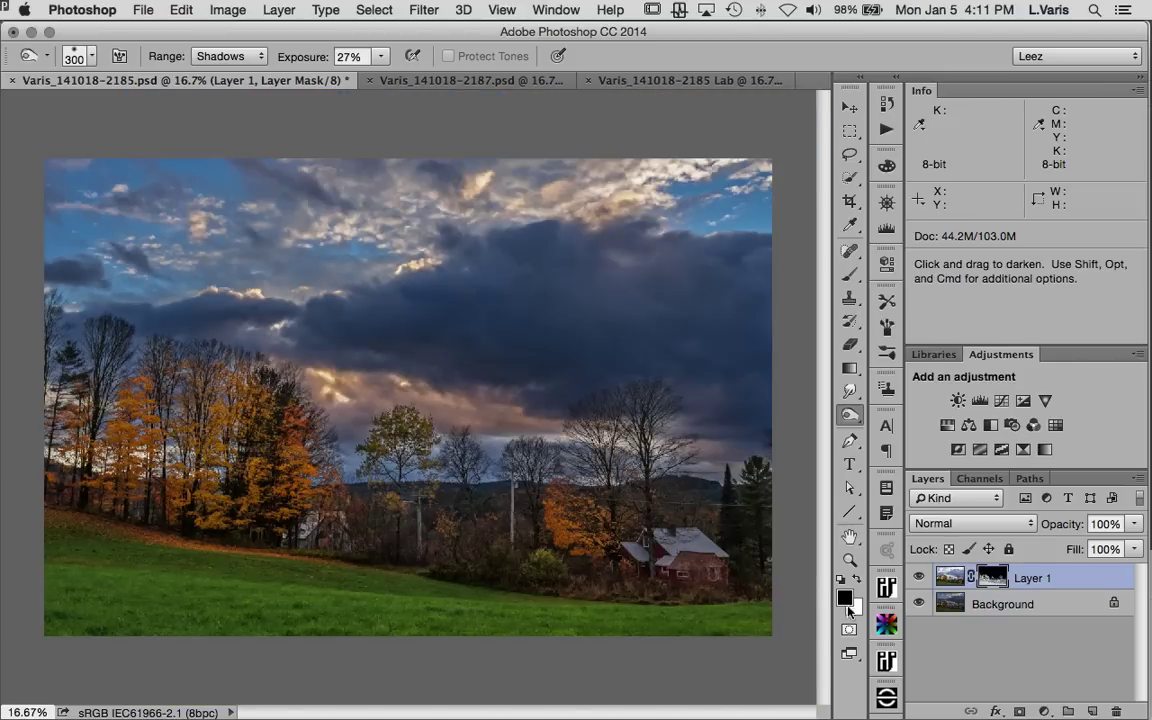
pyautogui.click(918, 578)
pyautogui.click(918, 578)
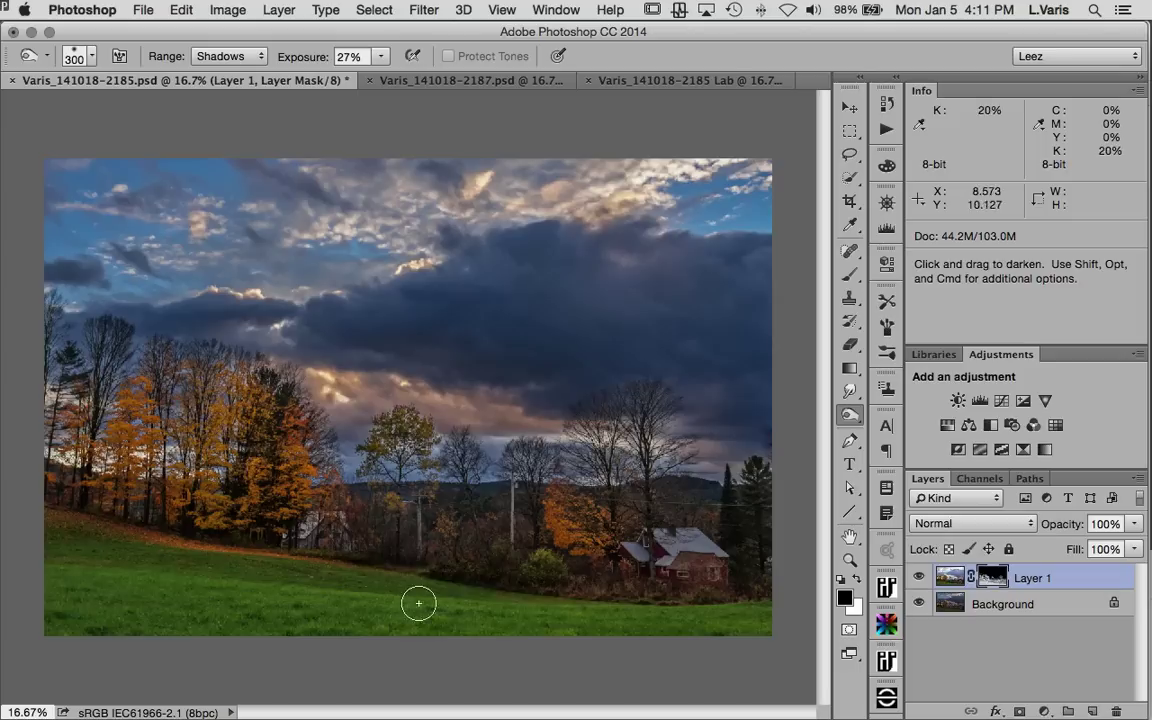
pyautogui.click(919, 579)
pyautogui.click(919, 579)
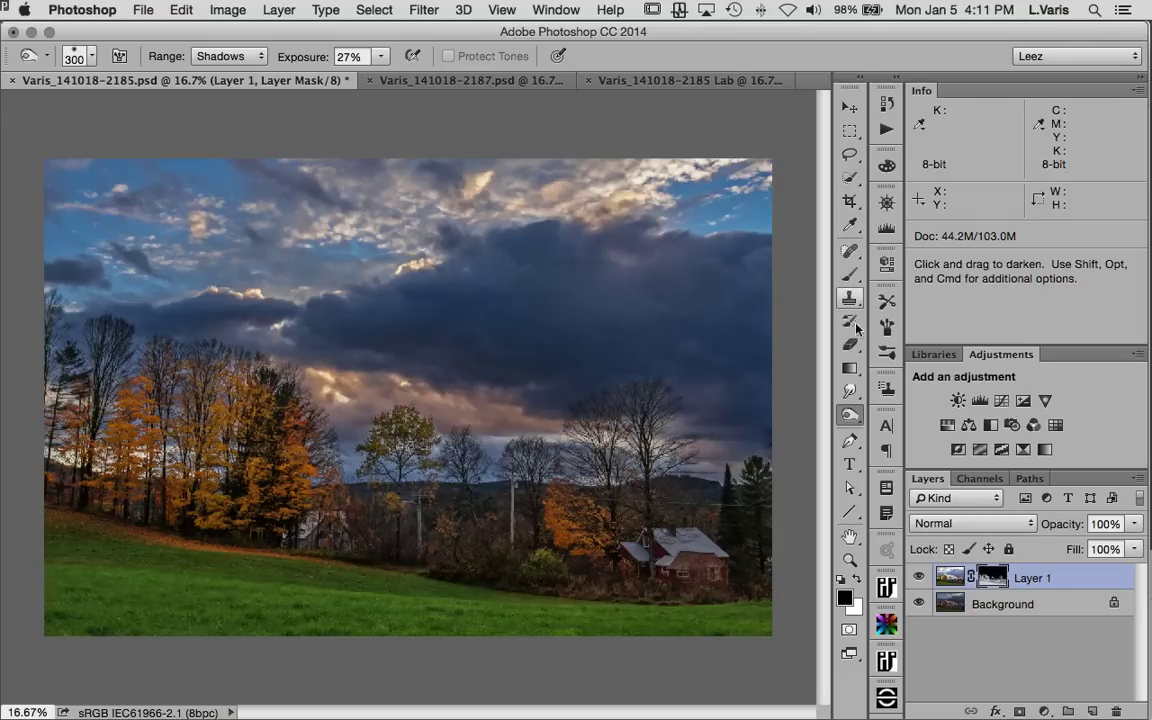
# Step: Add a short black foreground-to-transparent linear gradient to Layer 1's mask, running upward from the grass near the image's lower edge
pyautogui.press('g')
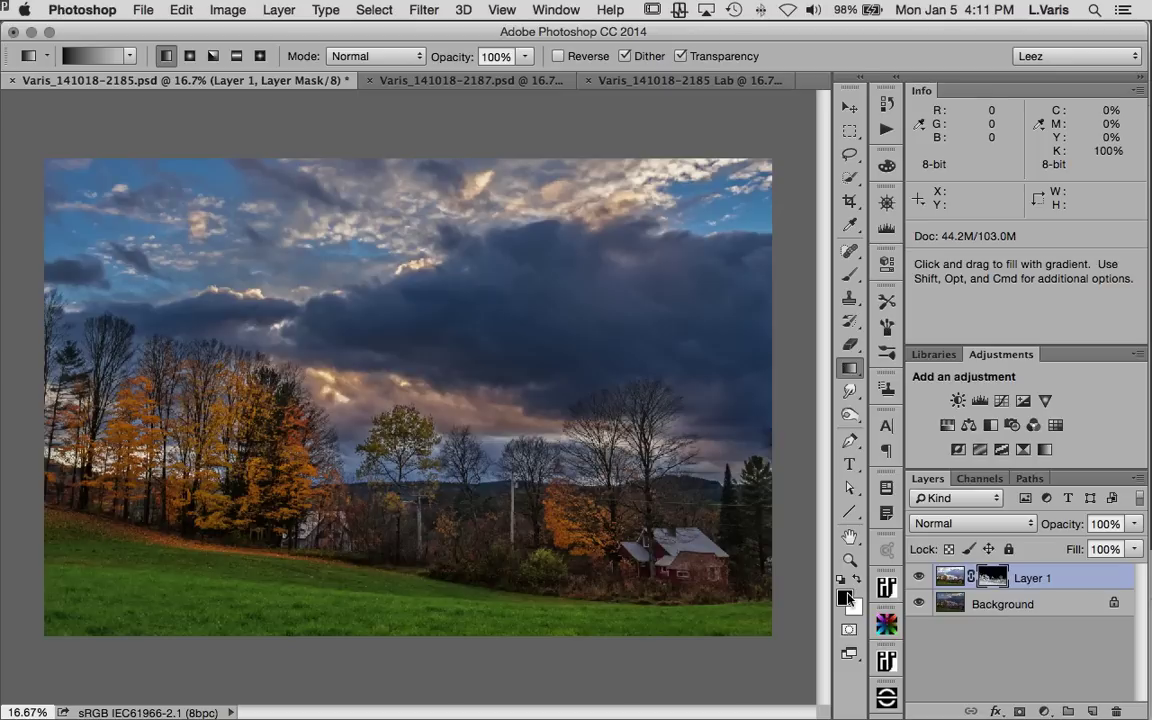
pyautogui.click(129, 56)
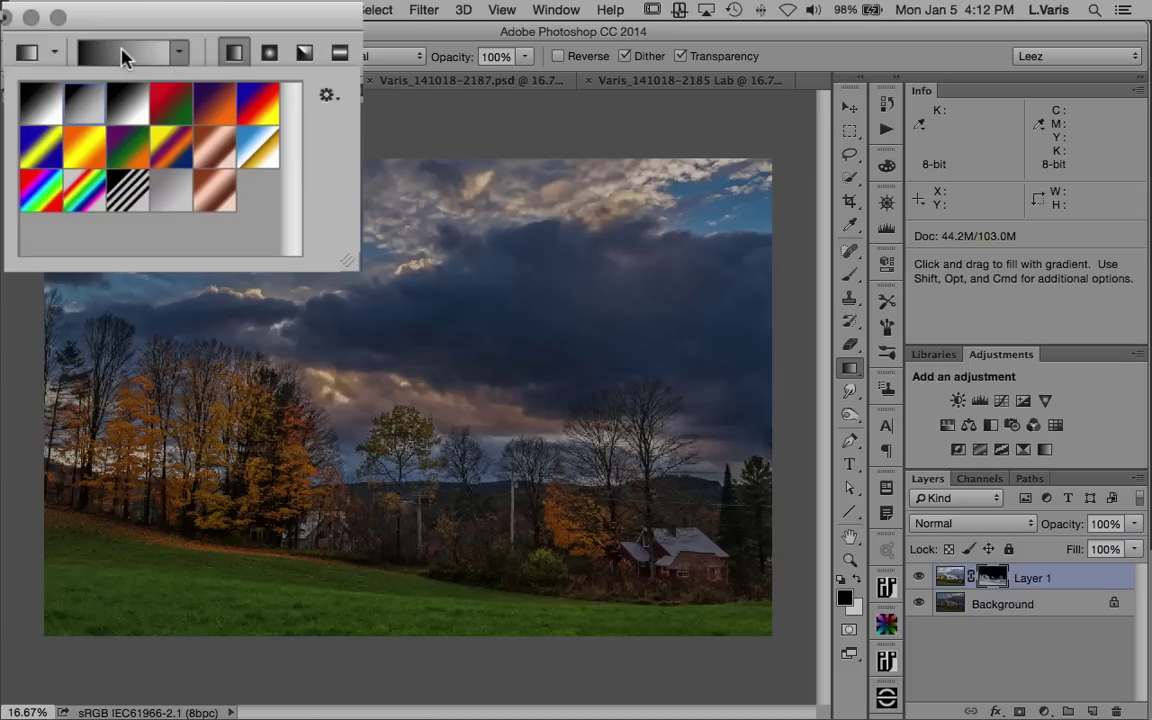
pyautogui.press('Return')
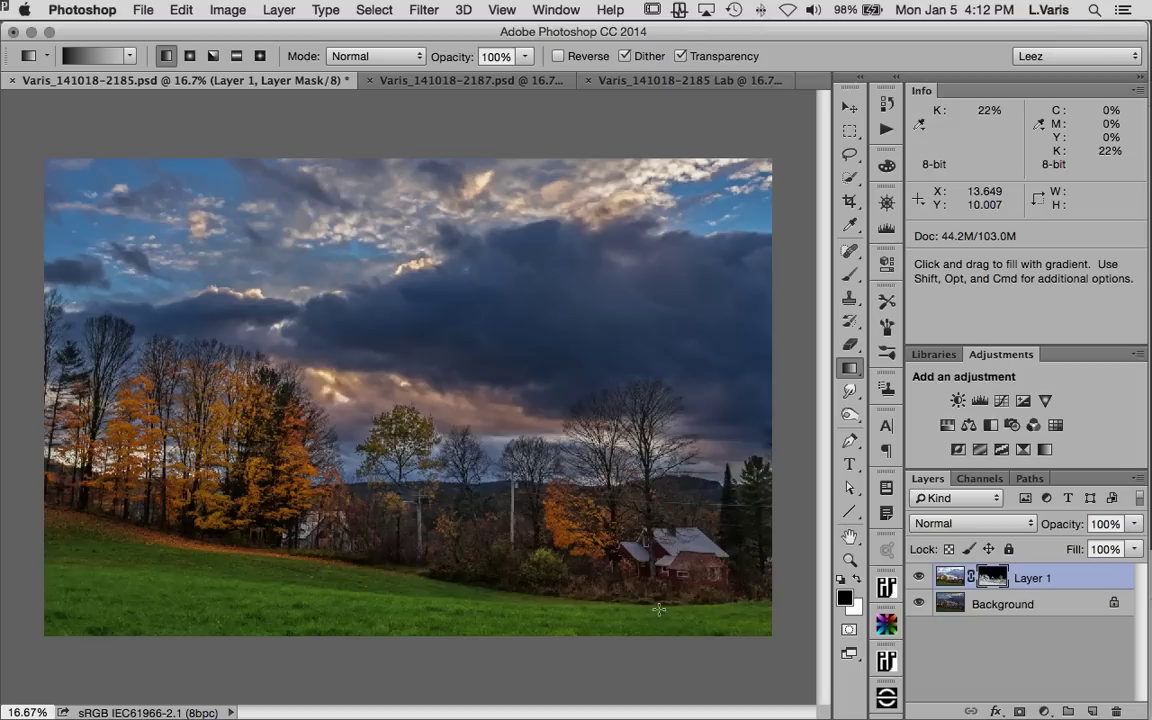
pyautogui.keyDown('alt'); pyautogui.click(995, 577); pyautogui.keyUp('alt')
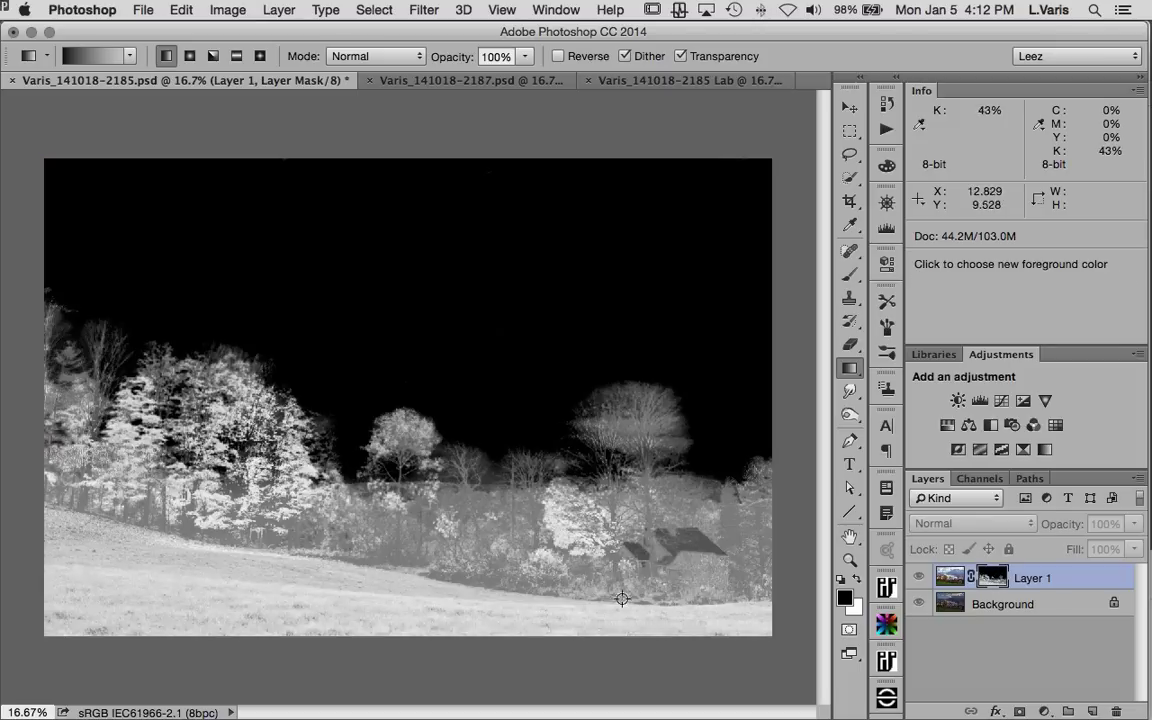
pyautogui.keyDown('alt'); pyautogui.click(988, 581); pyautogui.keyUp('alt')
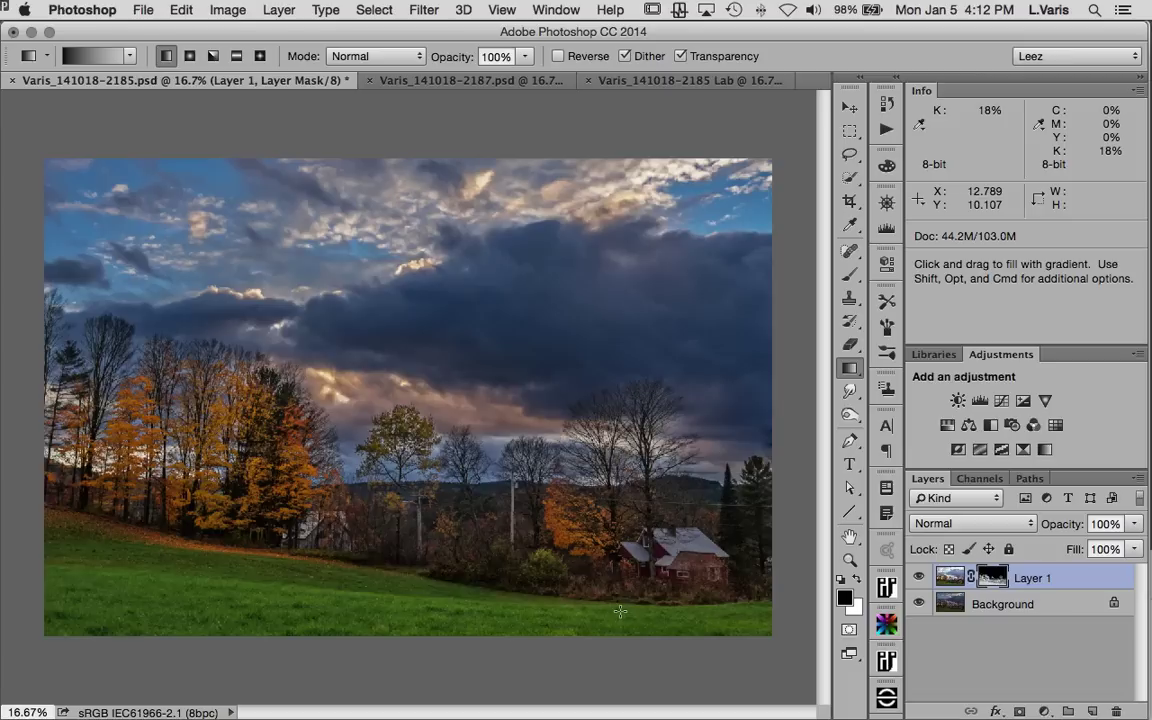
pyautogui.moveTo(620, 611); pyautogui.dragTo(620, 594)
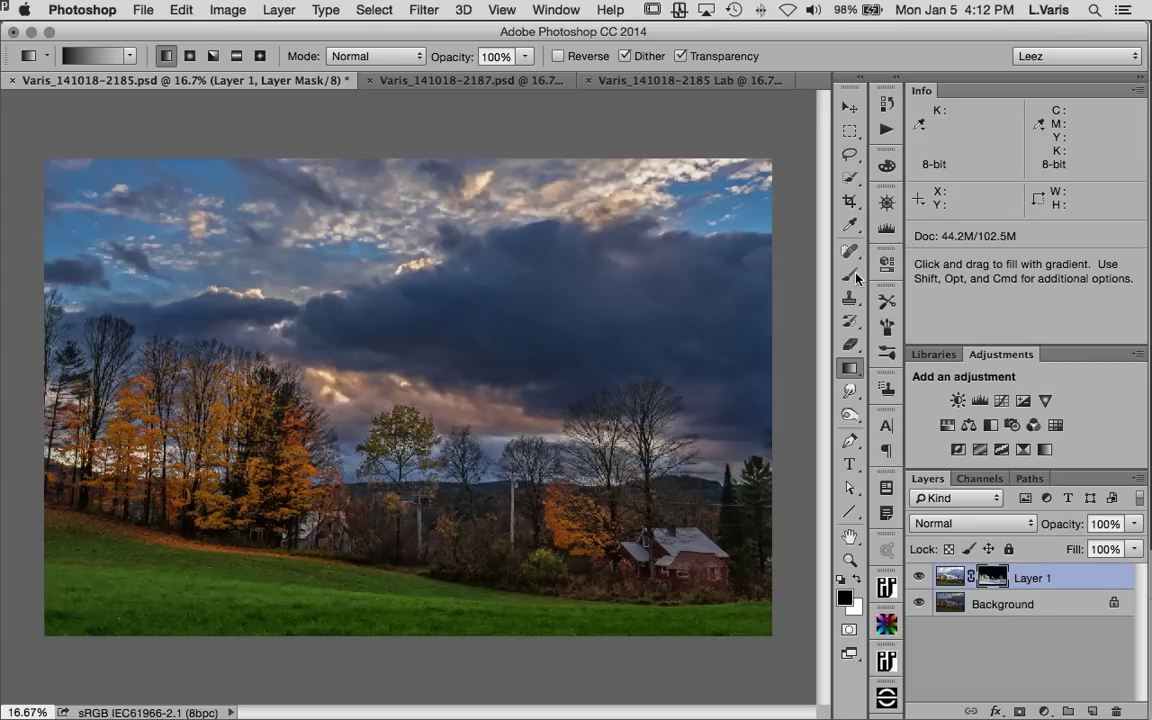
# Step: Paint black on Layer 1's mask with a 300 px brush along the grassy slope, from the image's left edge to its middle
pyautogui.press('b')
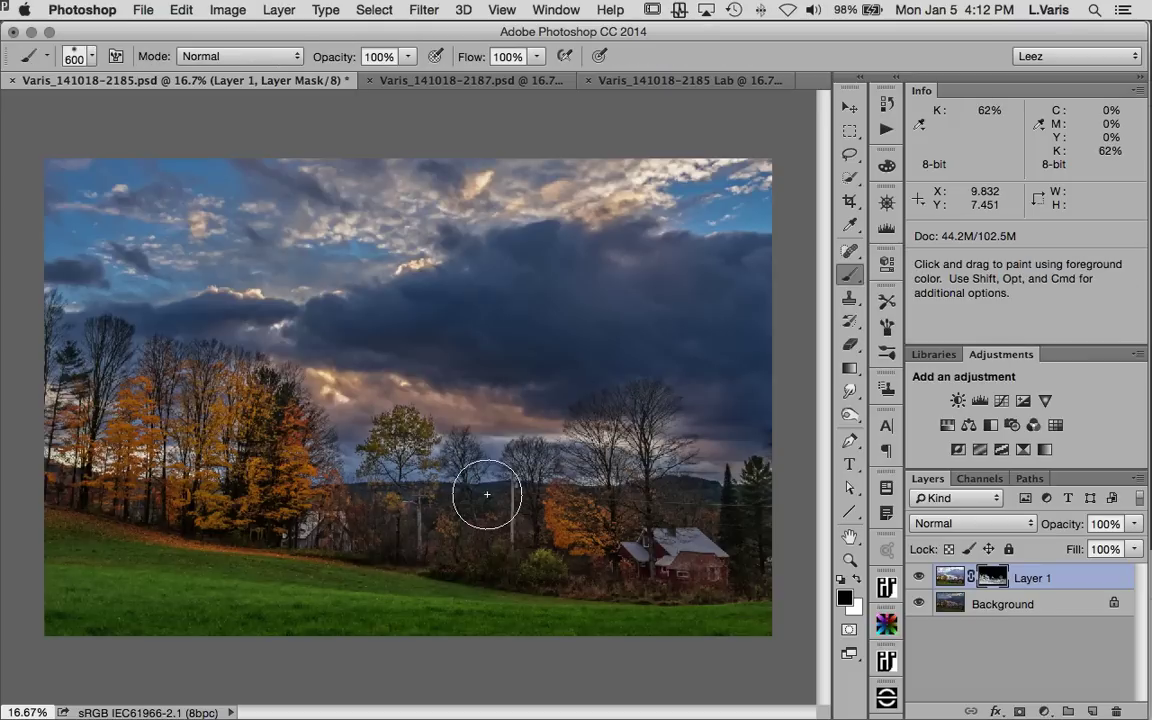
pyautogui.press('[')
pyautogui.press('[')
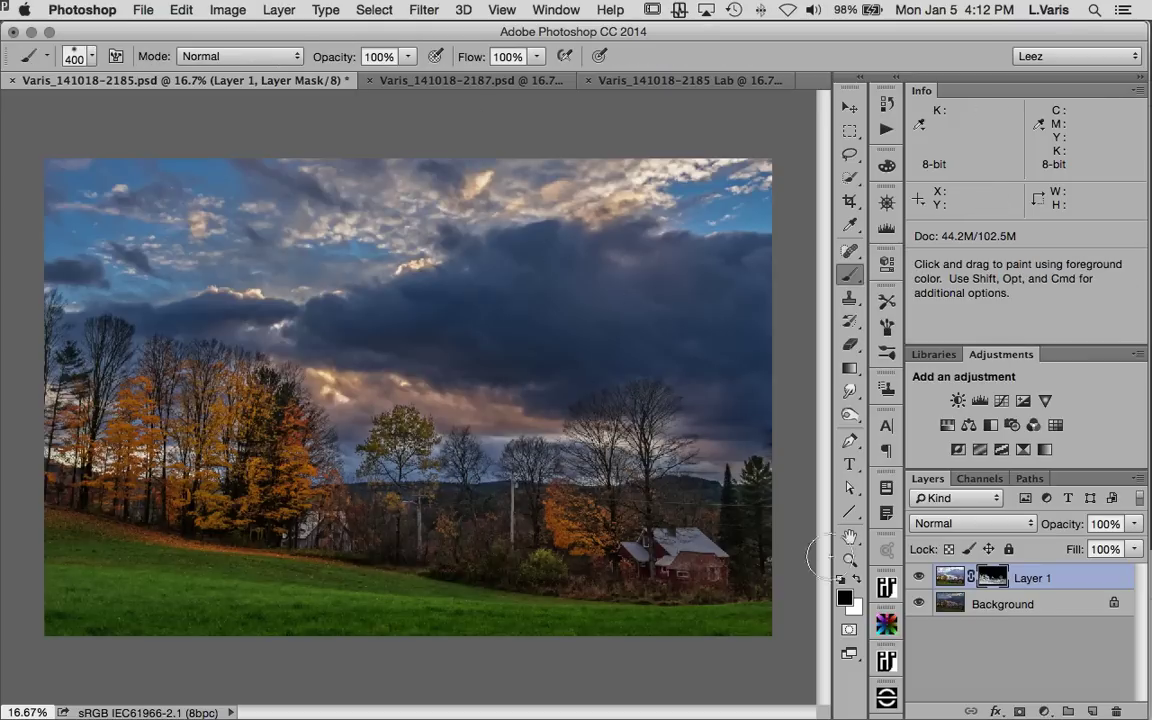
pyautogui.press('[')
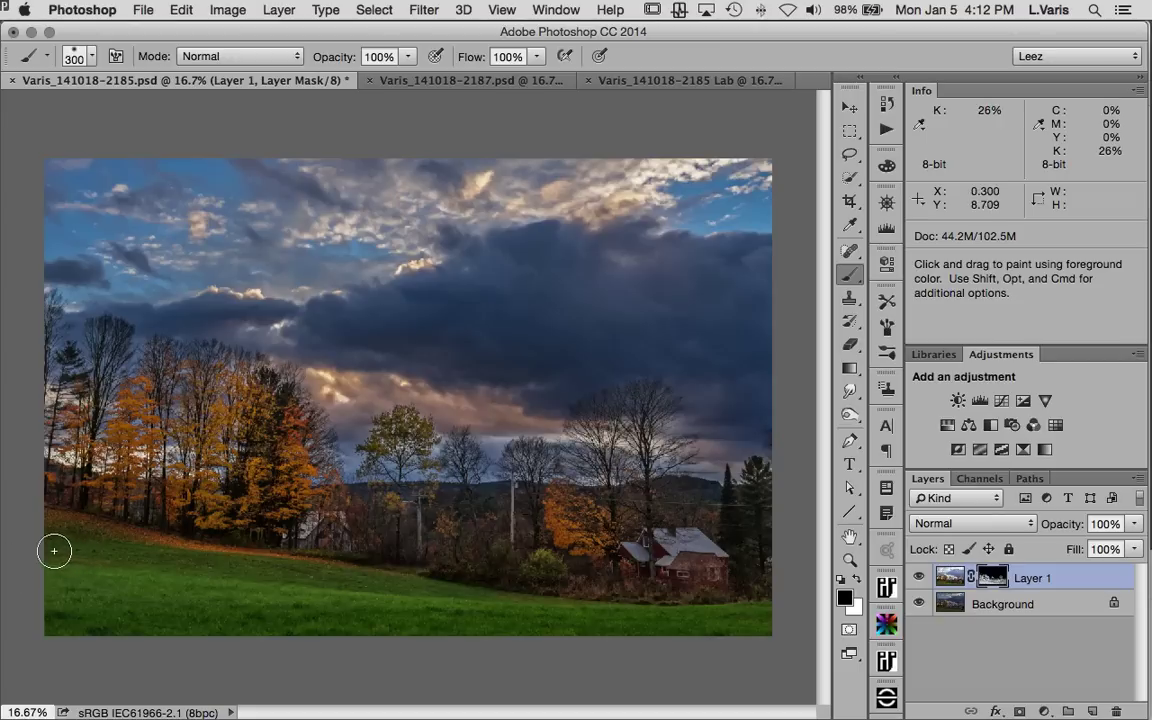
pyautogui.moveTo(52, 545); pyautogui.dragTo(460, 598)
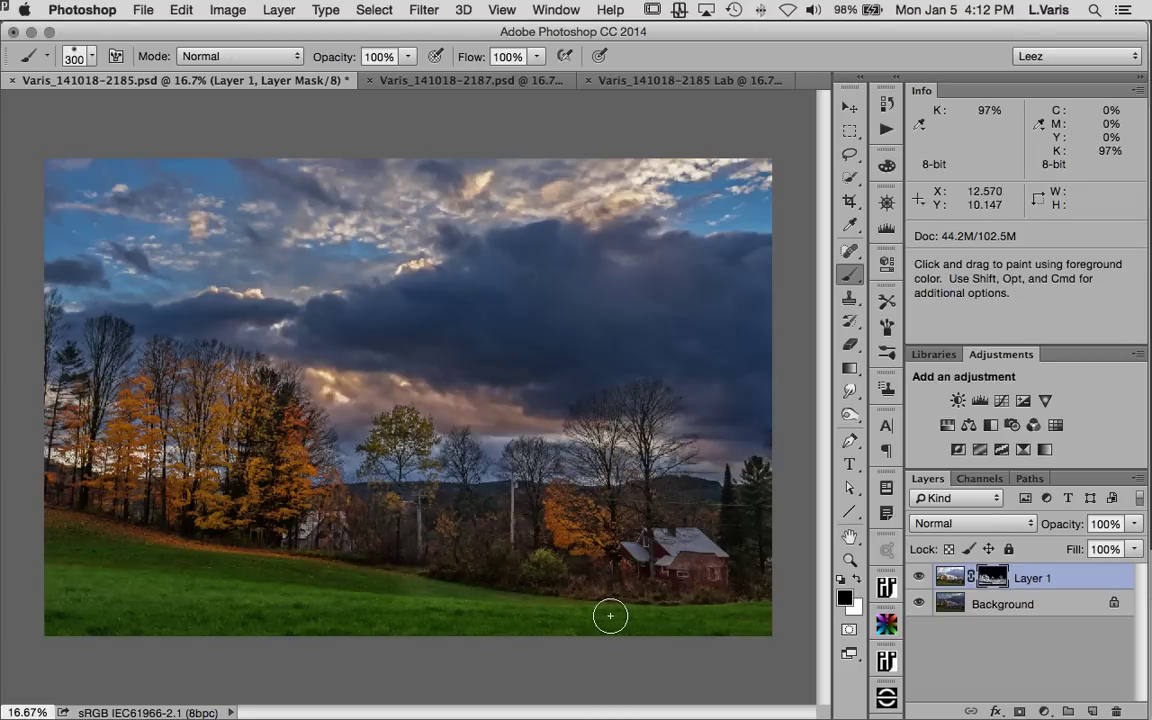
# Step: Enlarge the brush to 600 px and compare the darkened grass with Layer 1 hidden and shown
pyautogui.press(']')
pyautogui.press(']')
pyautogui.press(']')
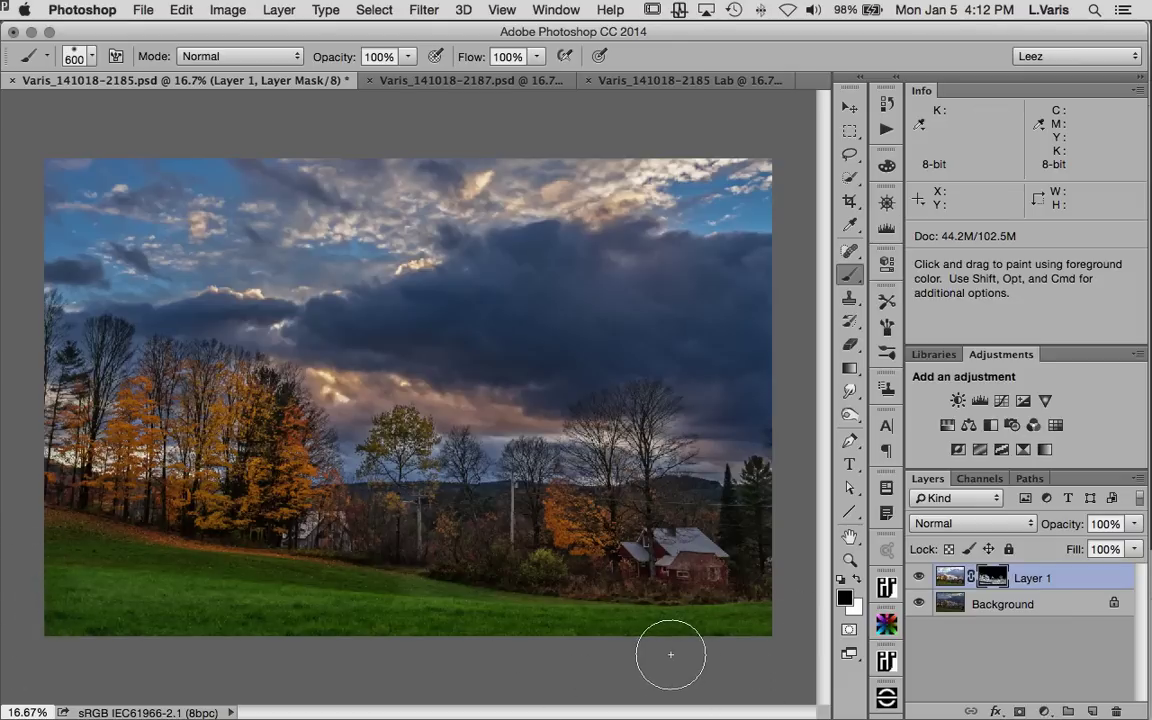
pyautogui.click(920, 578)
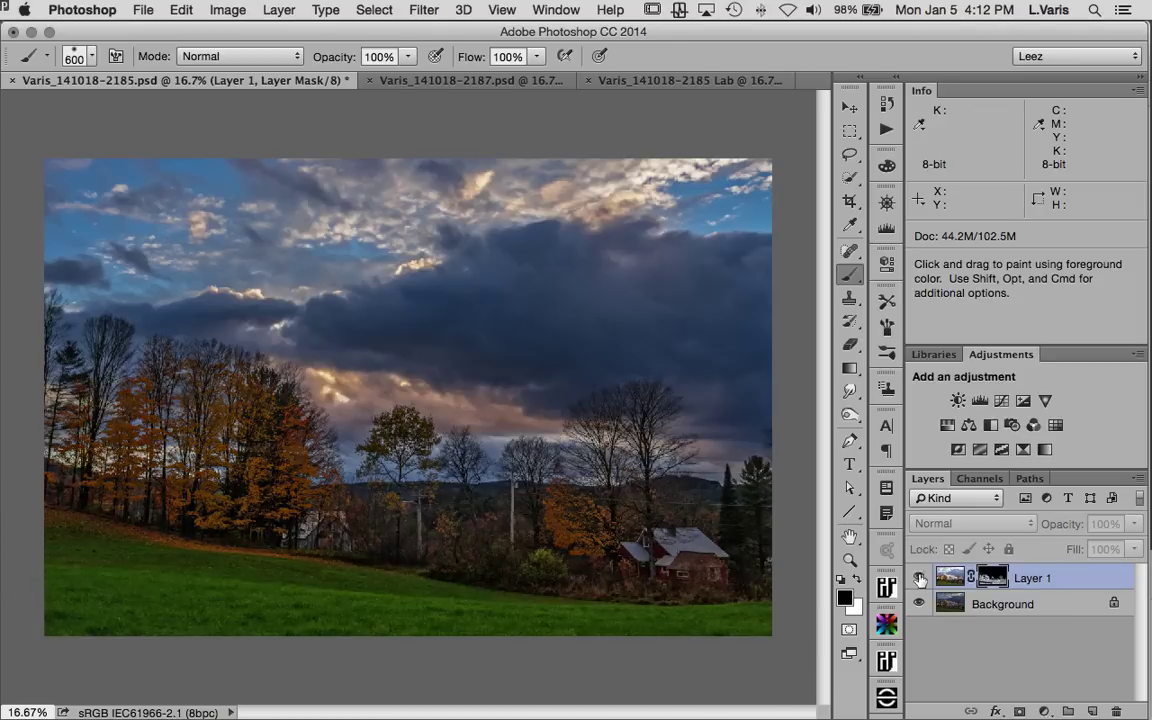
pyautogui.click(920, 578)
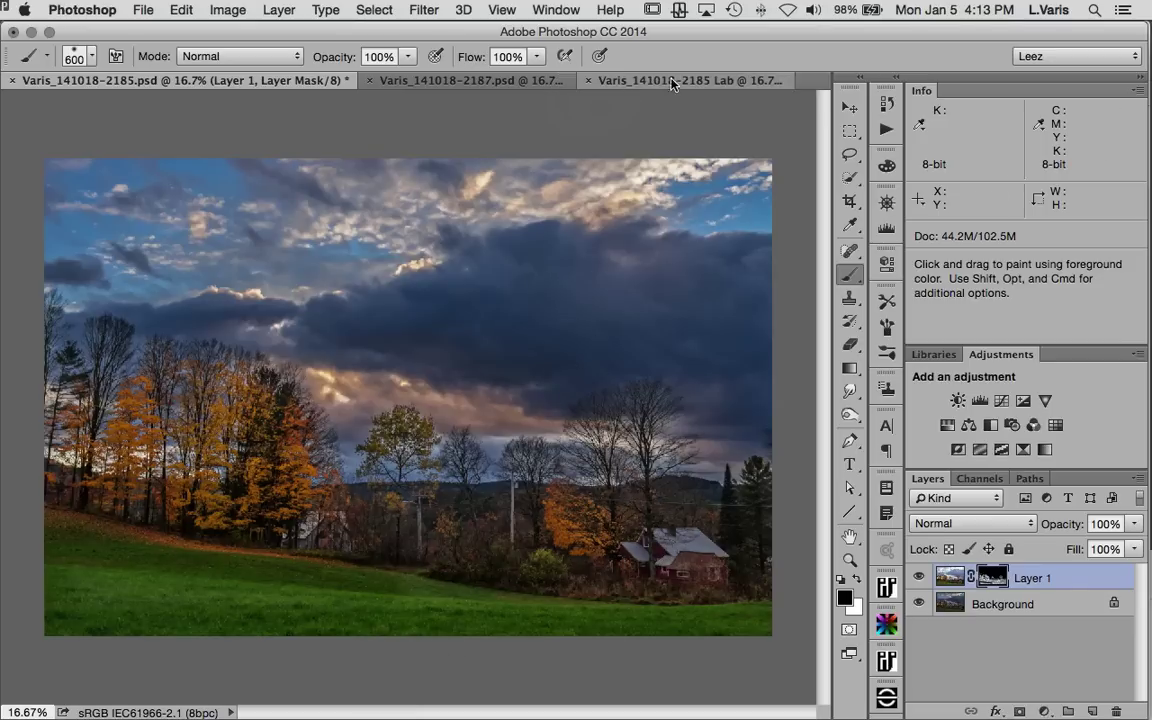
pyautogui.click(610, 74)
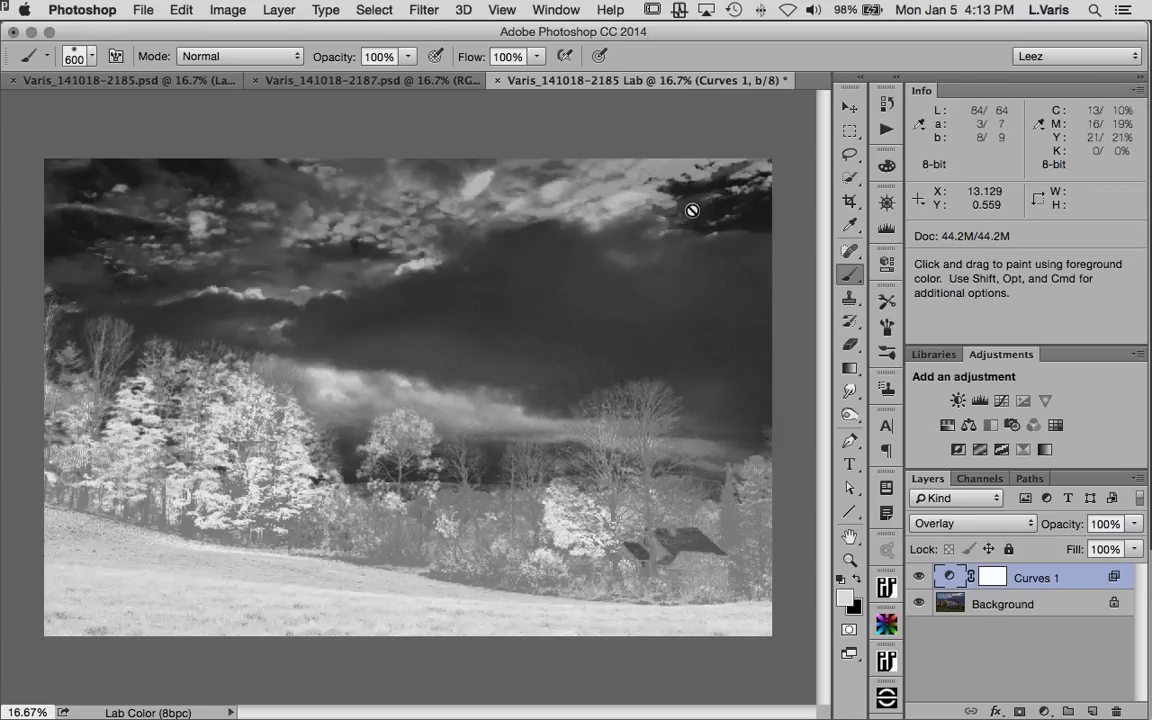
pyautogui.click(980, 478)
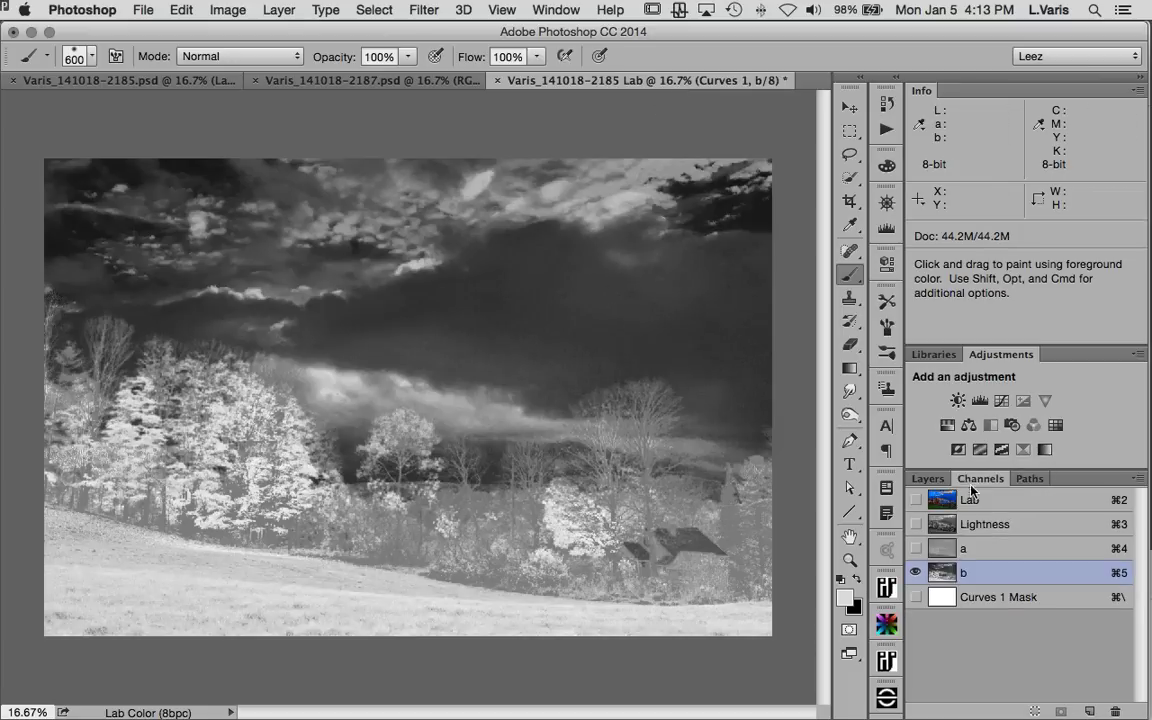
pyautogui.click(916, 500)
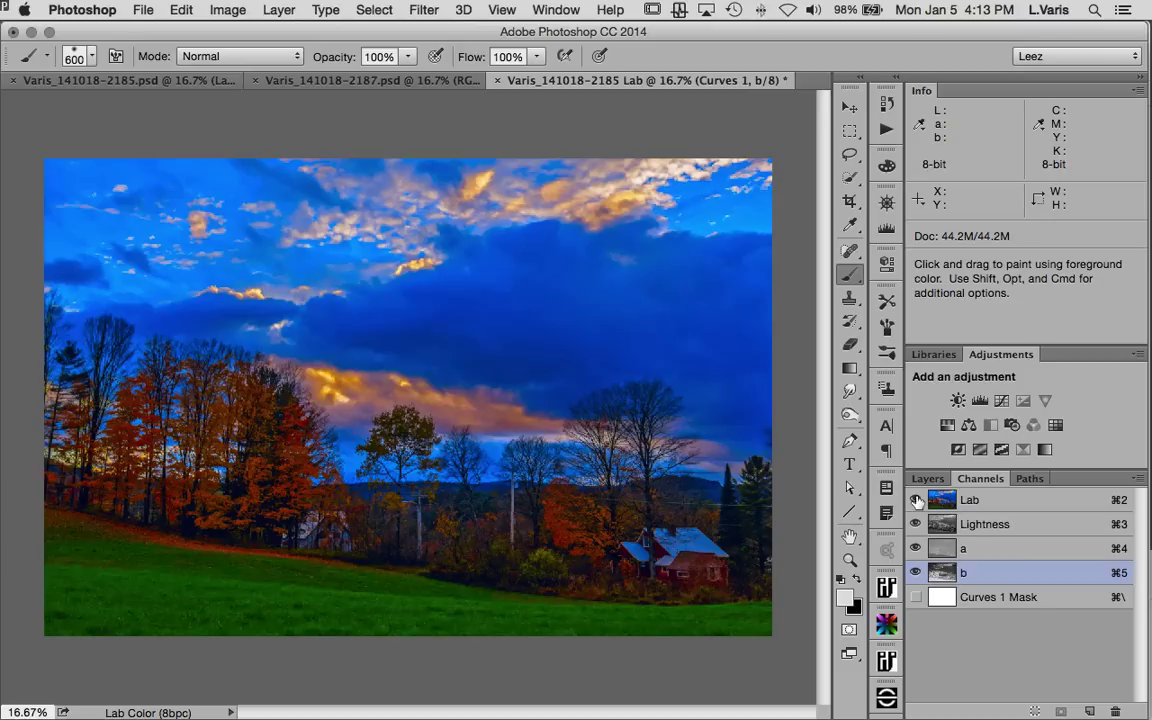
pyautogui.click(935, 500)
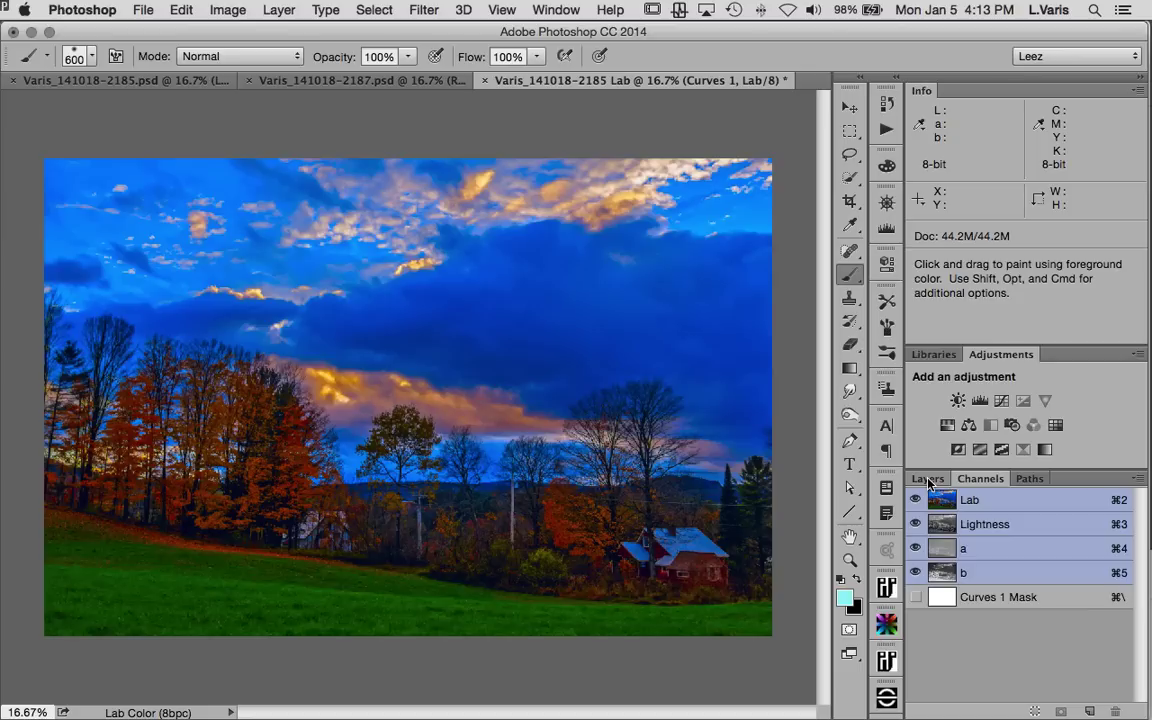
pyautogui.click(927, 479)
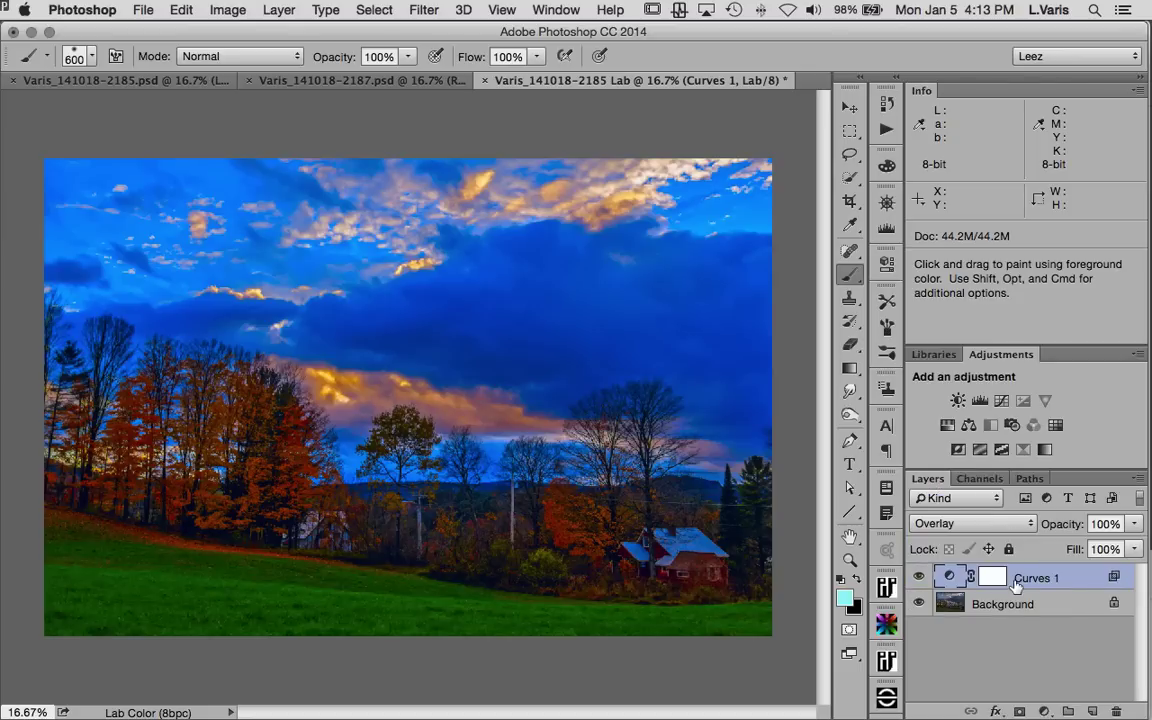
# Step: In the Curves 1 layer's blending options, set Blend If to b and the Underlying Layer's dark limit to 128
pyautogui.doubleClick(1114, 579)
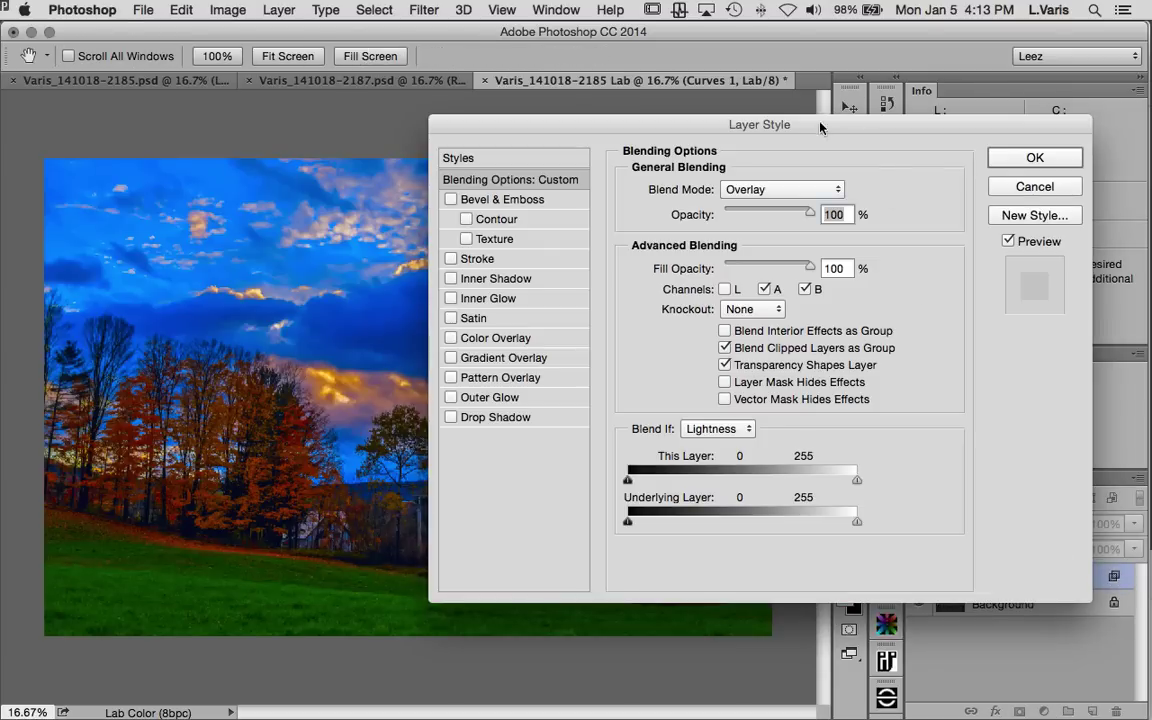
pyautogui.moveTo(820, 127); pyautogui.dragTo(849, 104)
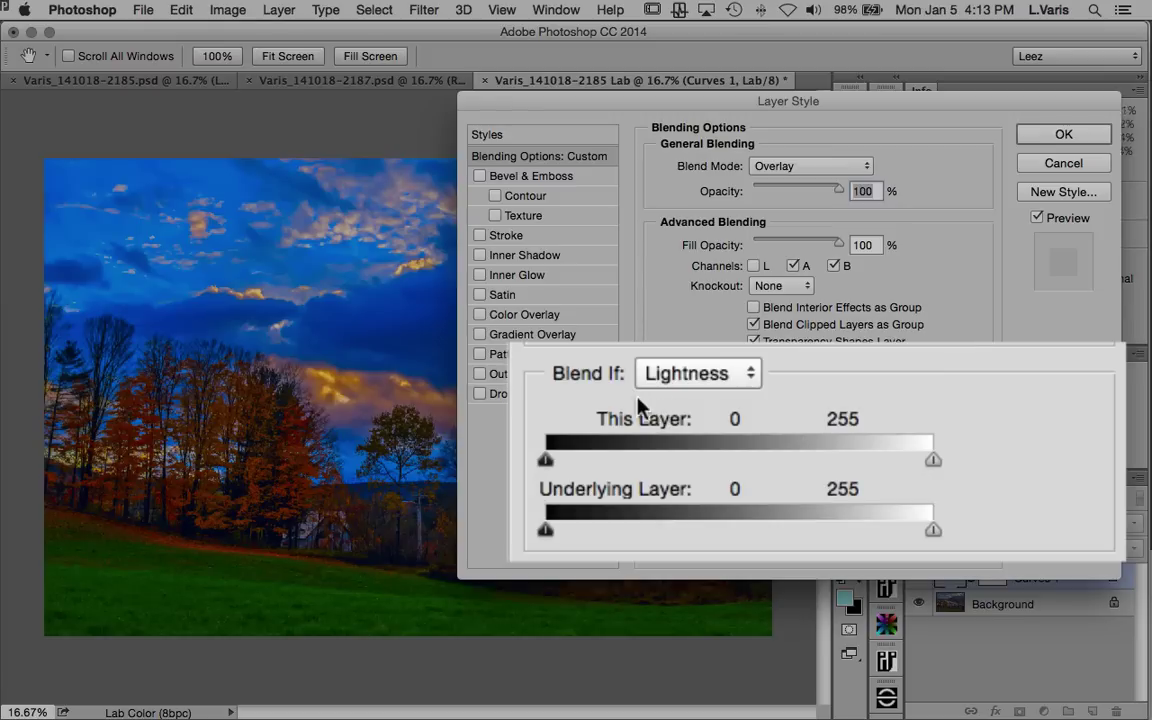
pyautogui.click(738, 376)
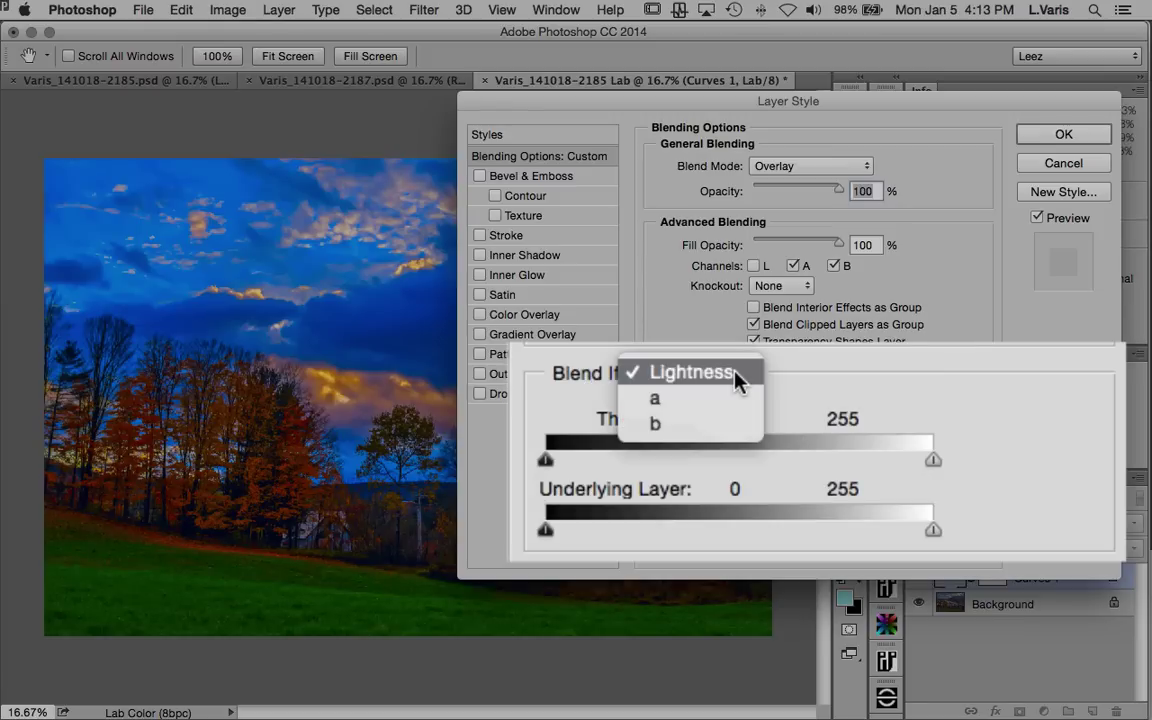
pyautogui.click(718, 423)
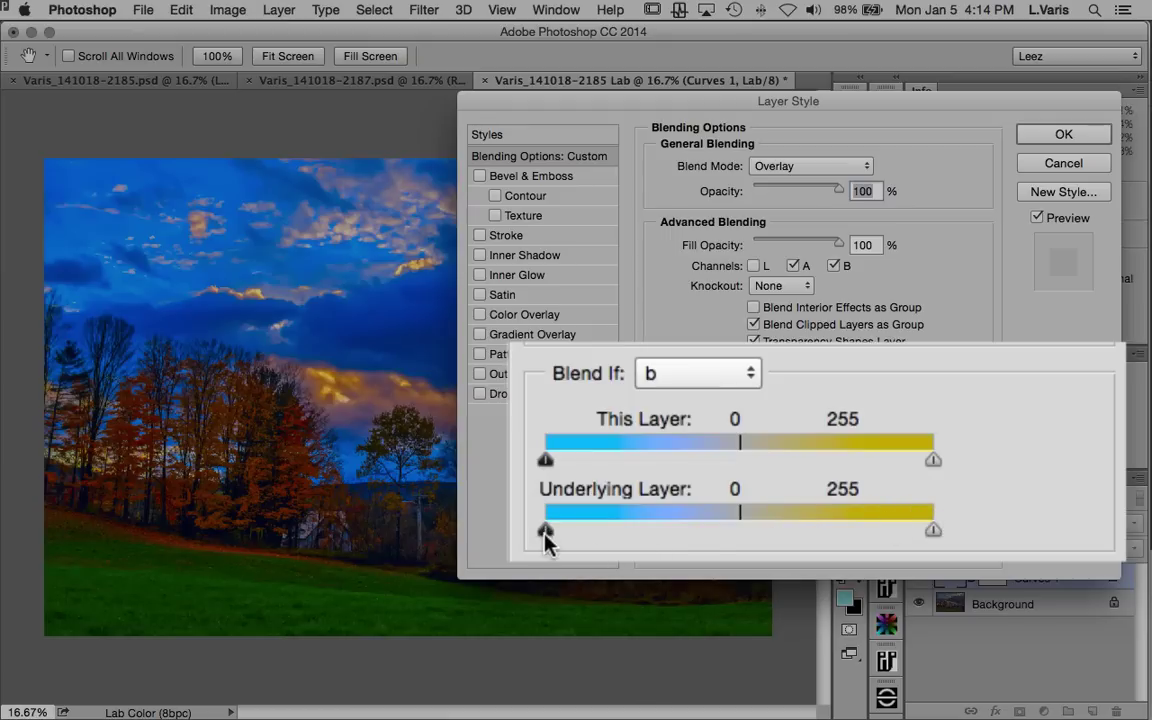
pyautogui.moveTo(547, 535); pyautogui.dragTo(741, 540)
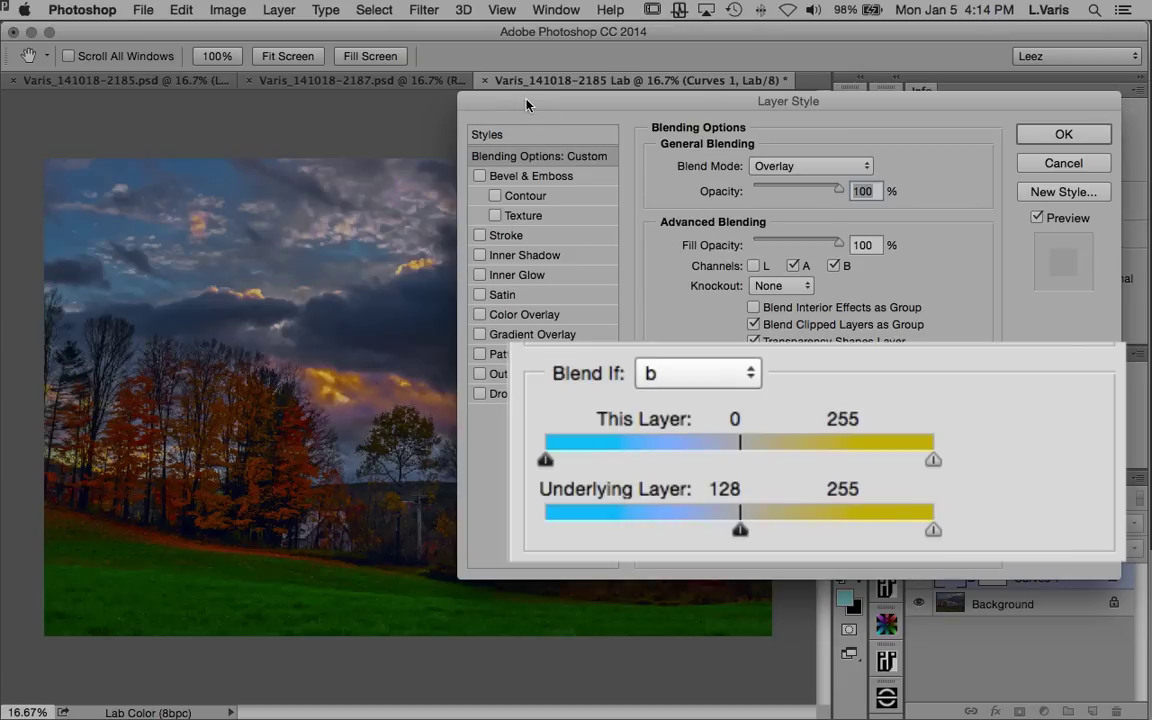
# Step: Set Blend If to a with the Underlying Layer's dark limit at 128, and apply the Curves 1 blending options
pyautogui.moveTo(475, 100); pyautogui.dragTo(311, 124)
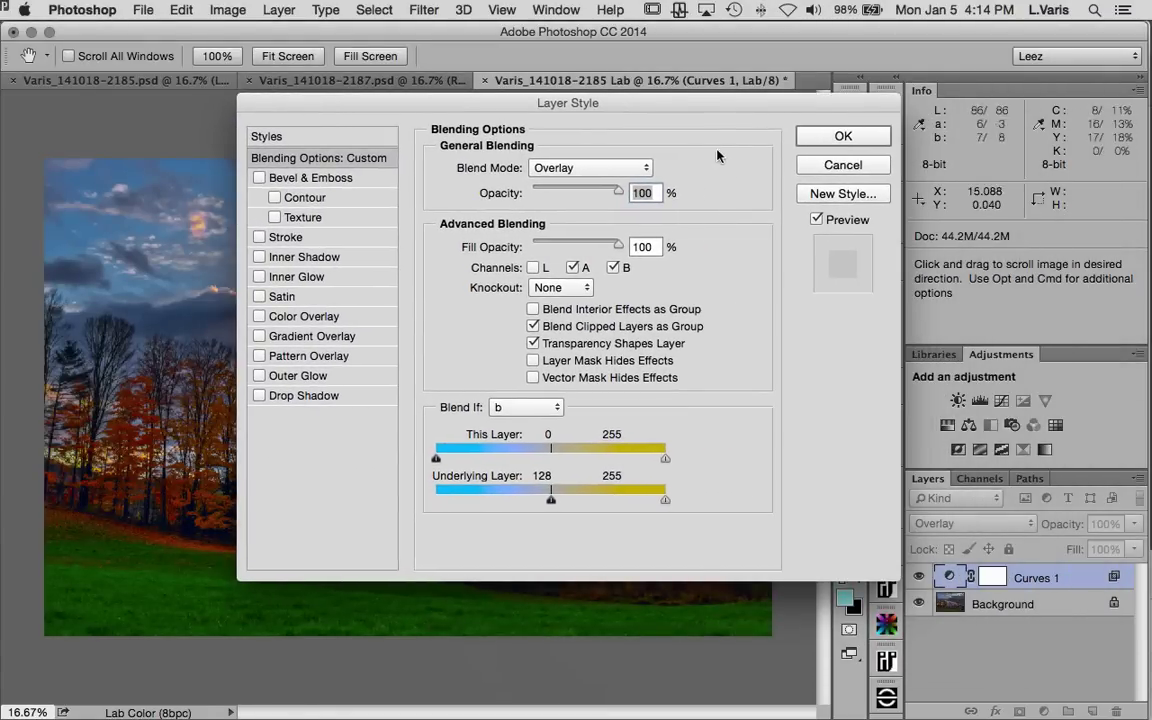
pyautogui.moveTo(675, 105); pyautogui.dragTo(908, 122)
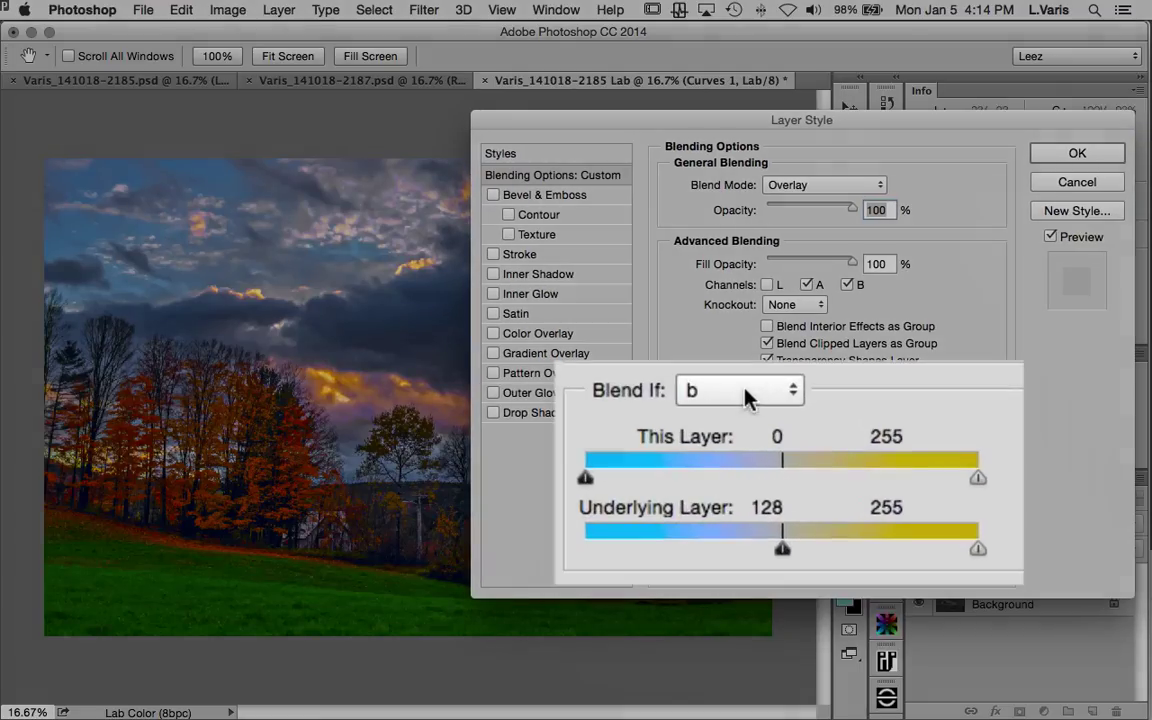
pyautogui.click(748, 397)
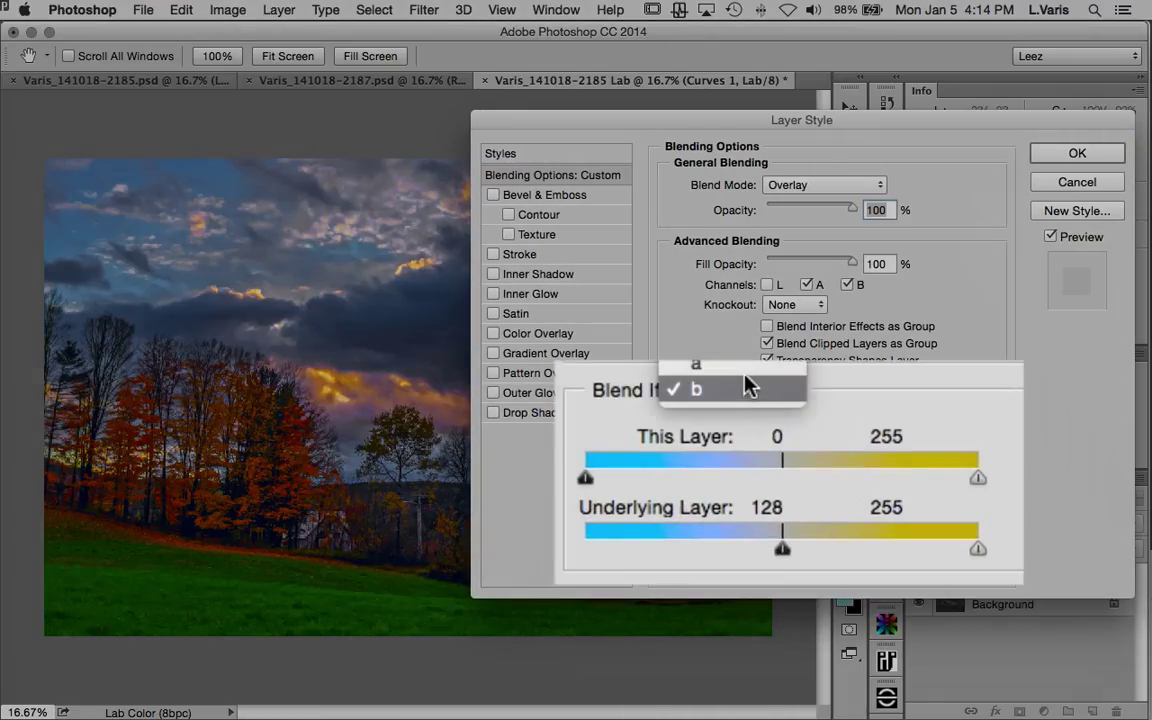
pyautogui.click(745, 367)
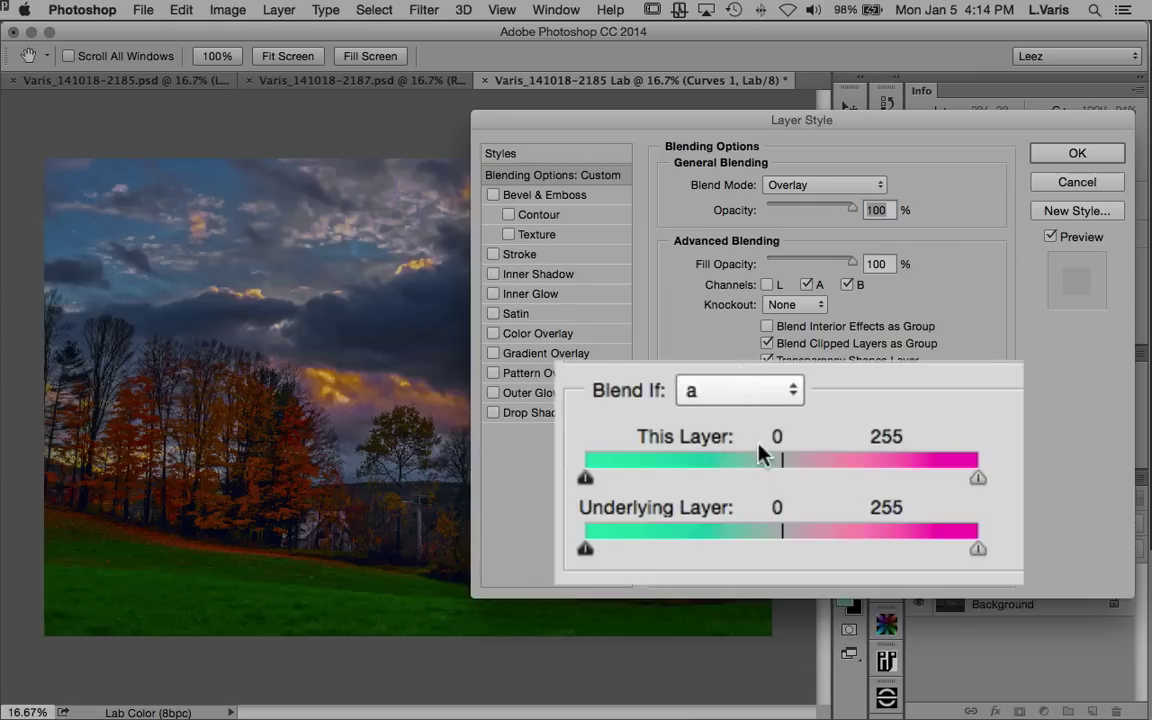
pyautogui.moveTo(586, 552); pyautogui.dragTo(758, 556)
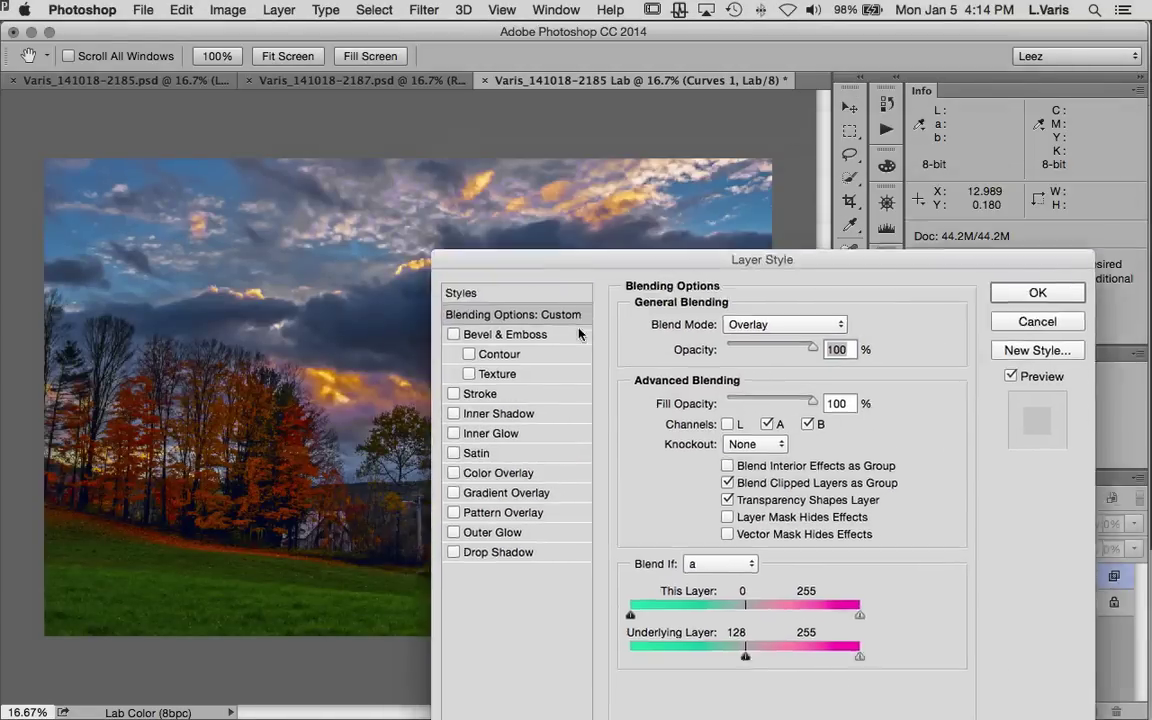
pyautogui.moveTo(564, 259); pyautogui.dragTo(295, 148)
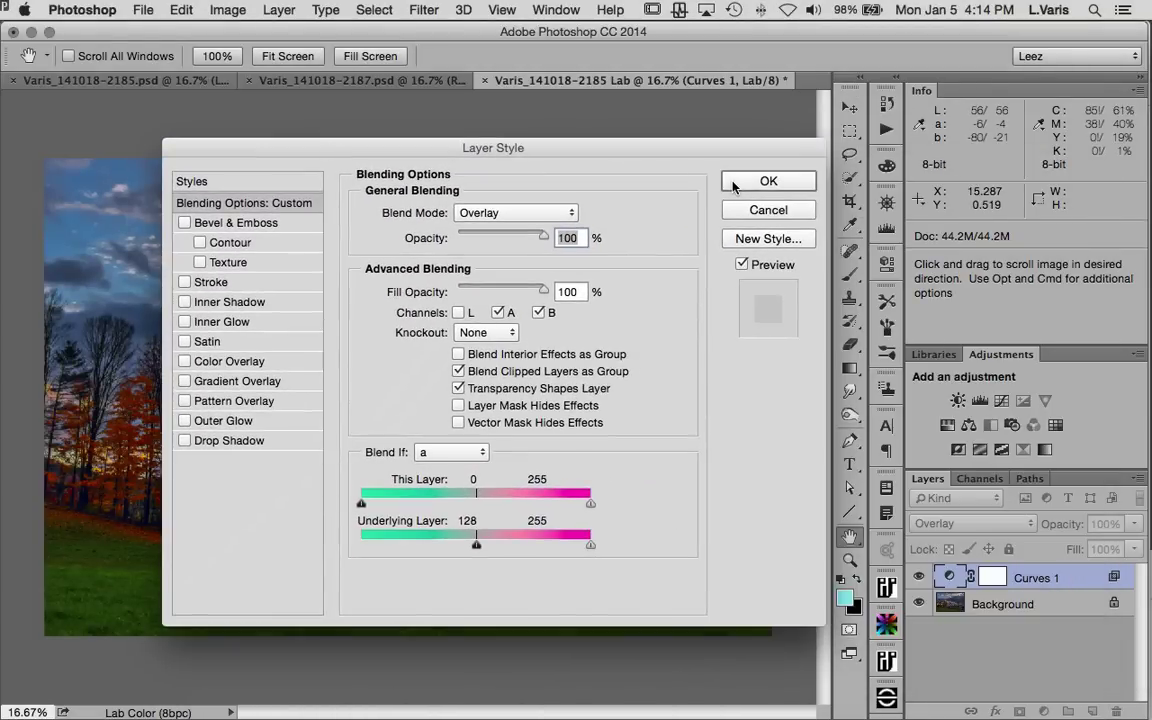
pyautogui.click(768, 181)
# Step: Paint black on the Curves 1 mask over the bright upper clouds with a 600 px brush at 100% opacity
pyautogui.press('b')
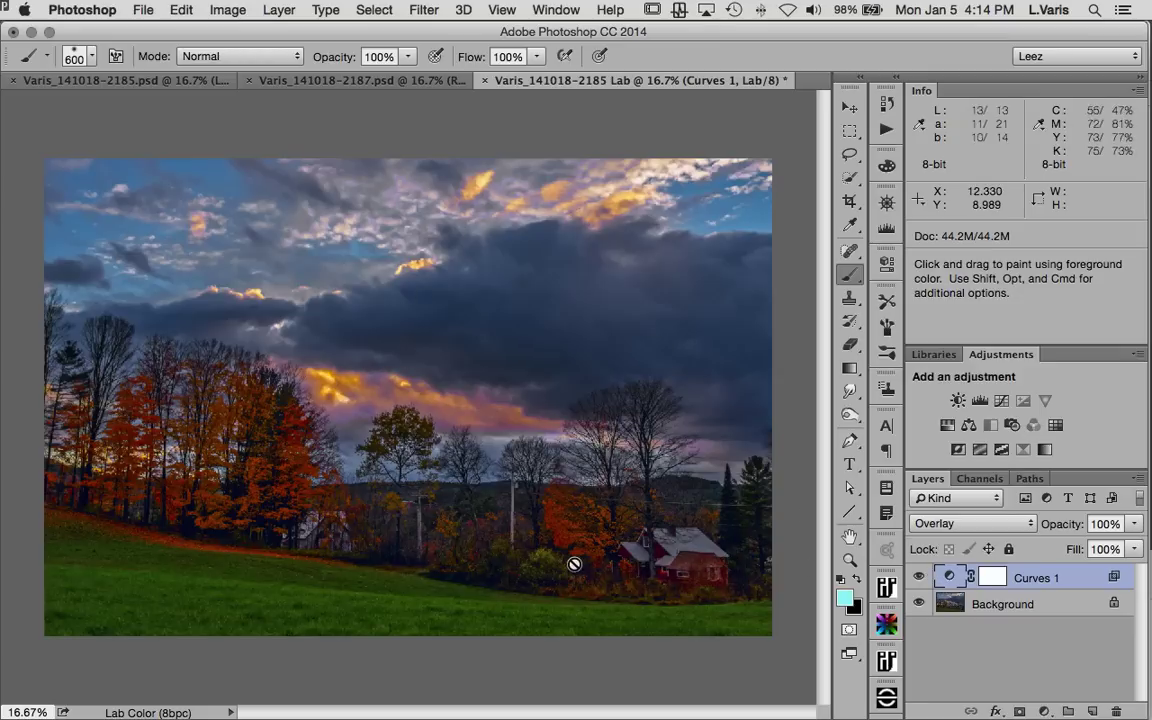
pyautogui.click(993, 577)
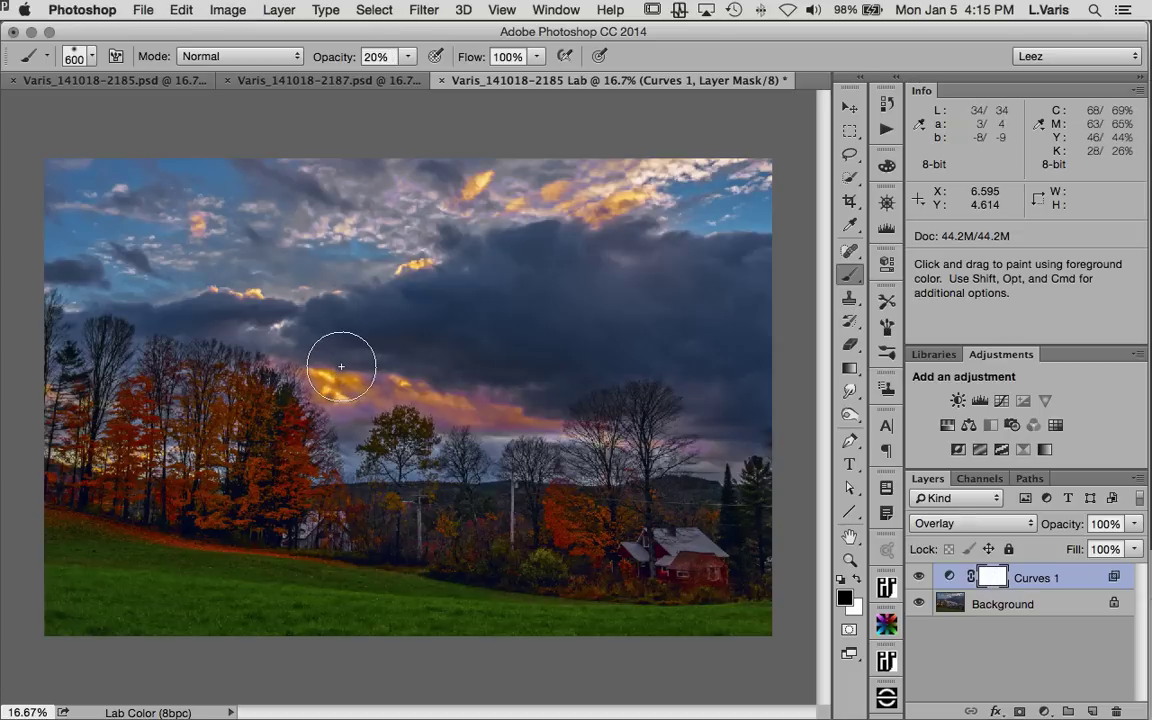
pyautogui.click(409, 57)
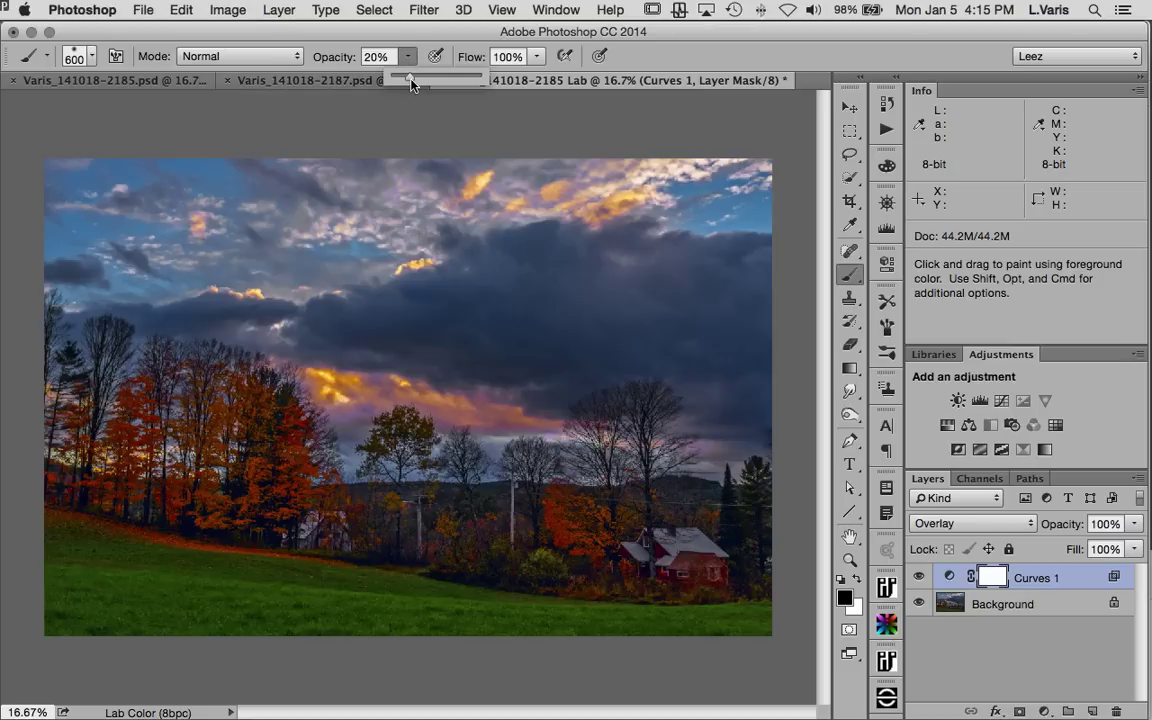
pyautogui.moveTo(410, 80); pyautogui.dragTo(480, 78)
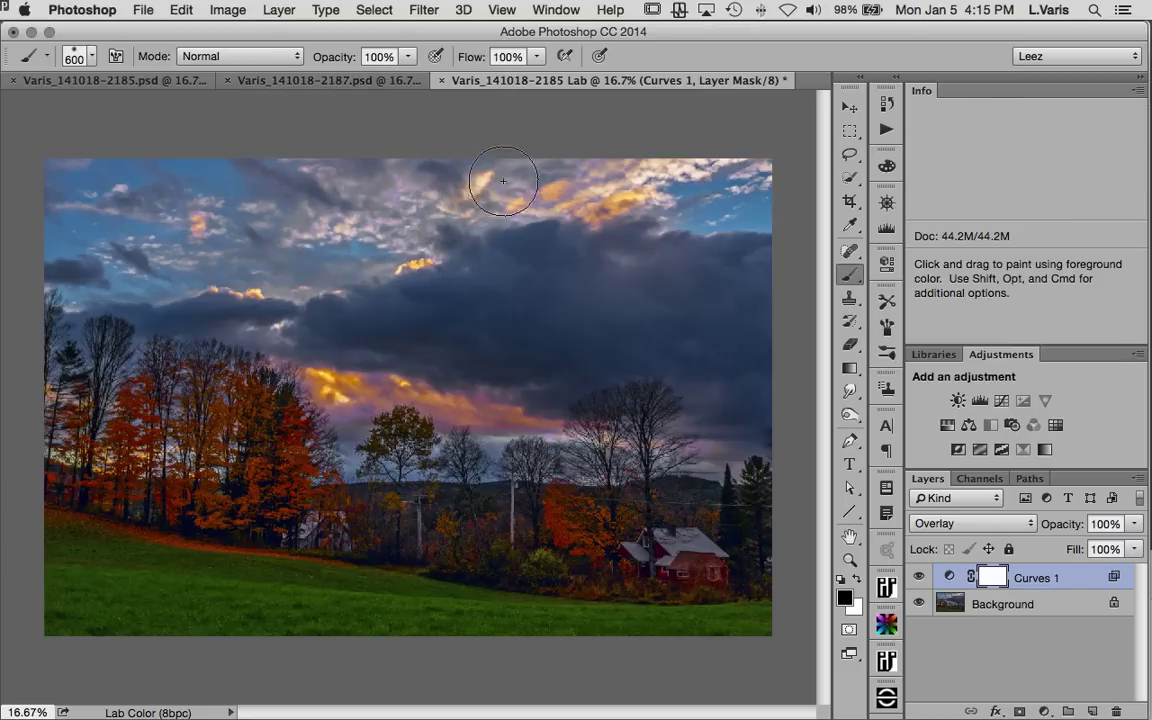
pyautogui.moveTo(503, 181)
pyautogui.mouseDown()
pyautogui.moveTo(637, 200)
pyautogui.moveTo(450, 198)
pyautogui.moveTo(436, 262)
pyautogui.mouseUp()
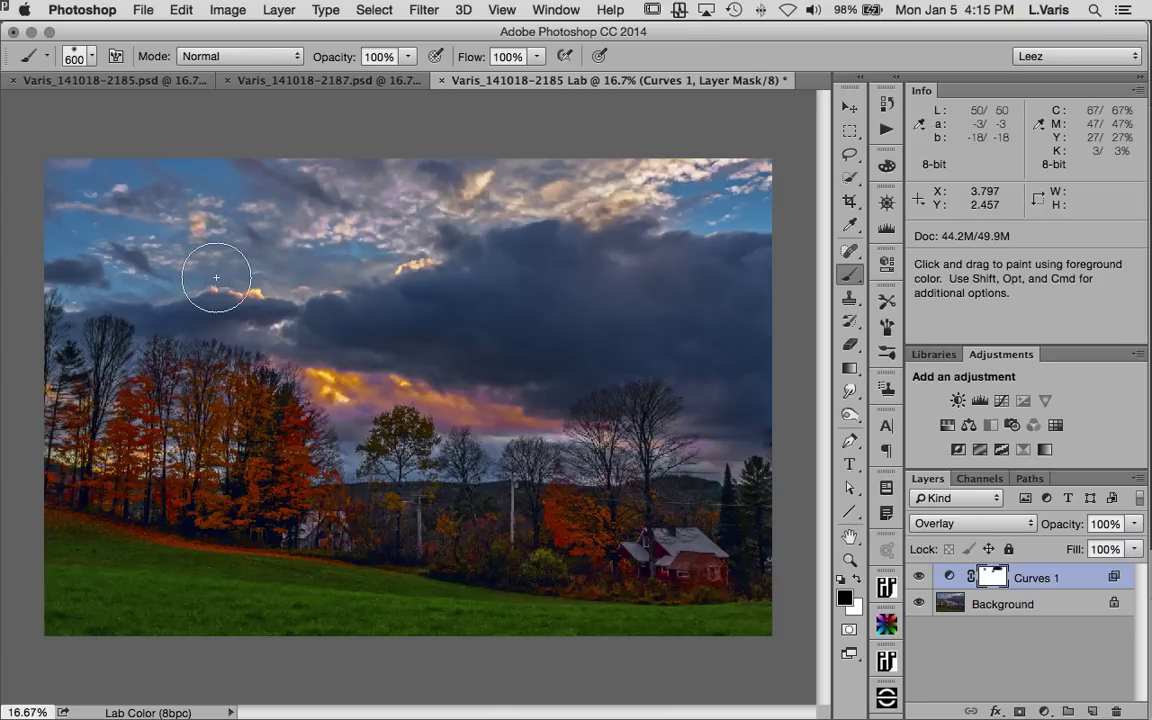
pyautogui.moveTo(205, 255)
pyautogui.mouseDown()
pyautogui.moveTo(238, 245)
pyautogui.moveTo(262, 262)
pyautogui.mouseUp()
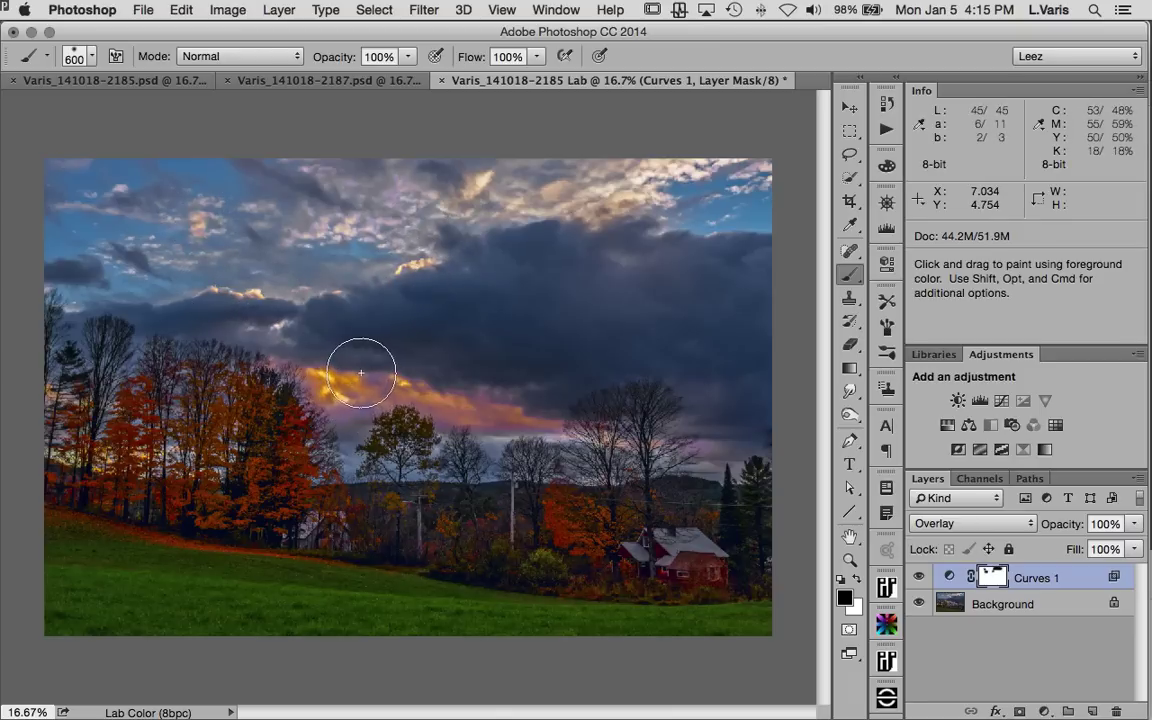
# Step: Paint black on the Curves 1 mask along the orange sunset band above the horizon with a 250 px brush
pyautogui.press('p')
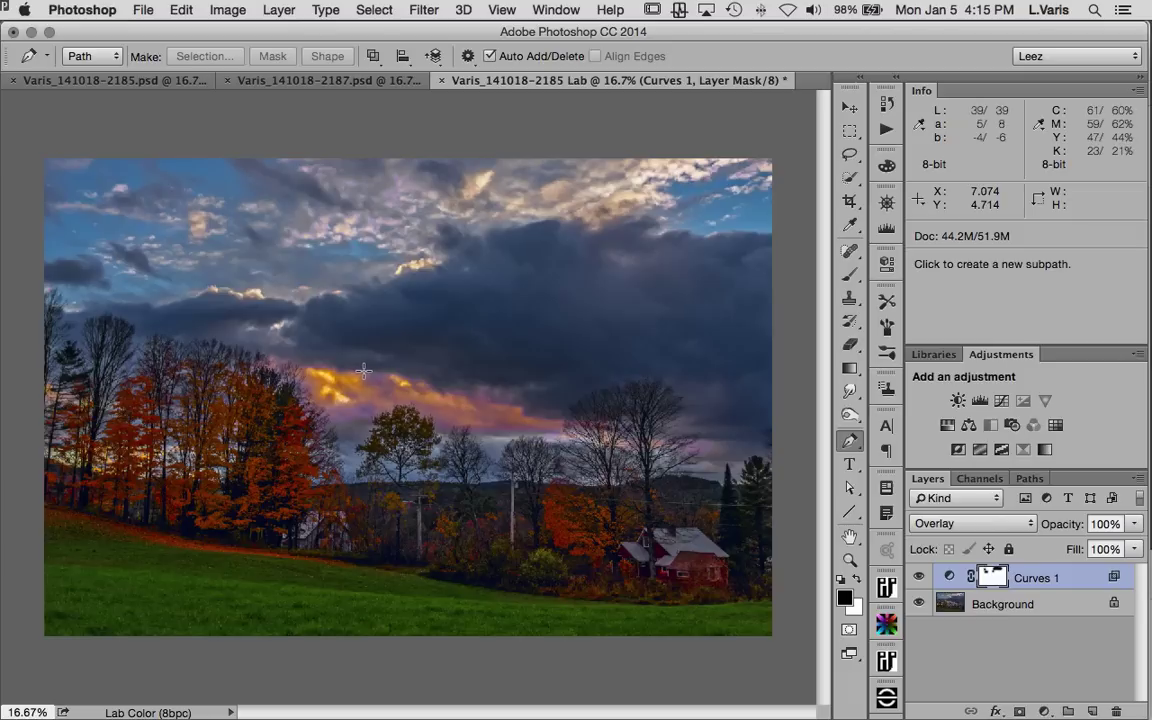
pyautogui.click(852, 281)
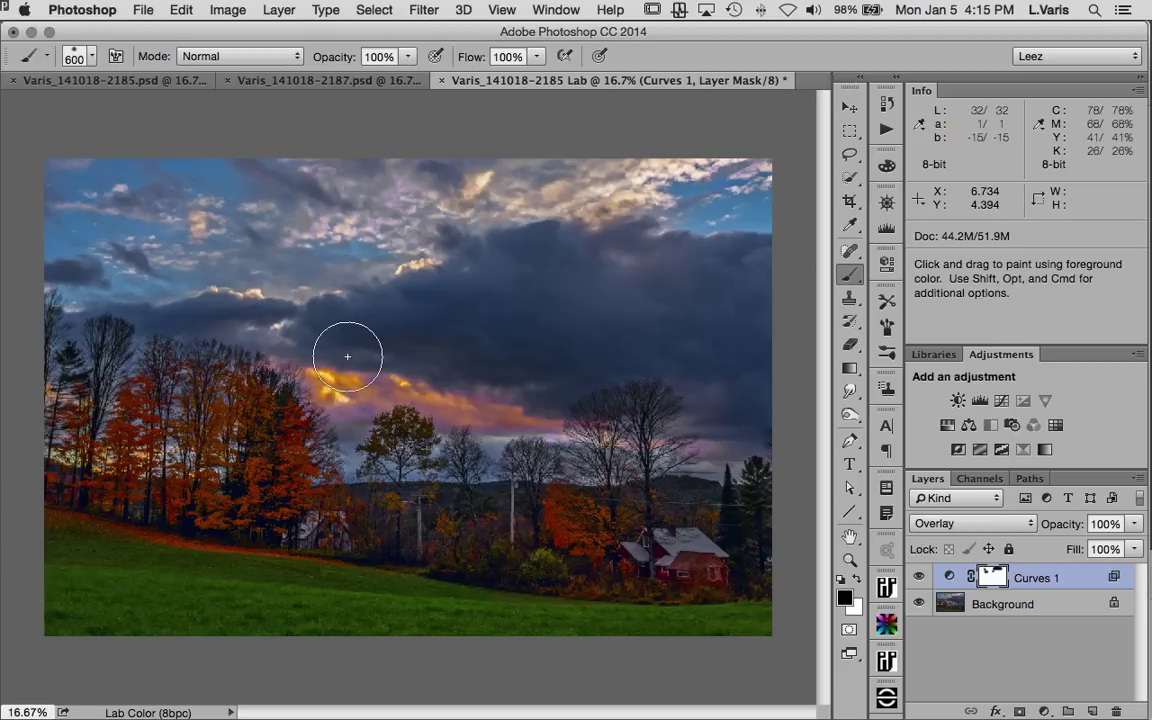
pyautogui.press('[')
pyautogui.press('[')
pyautogui.press('[')
pyautogui.press('[')
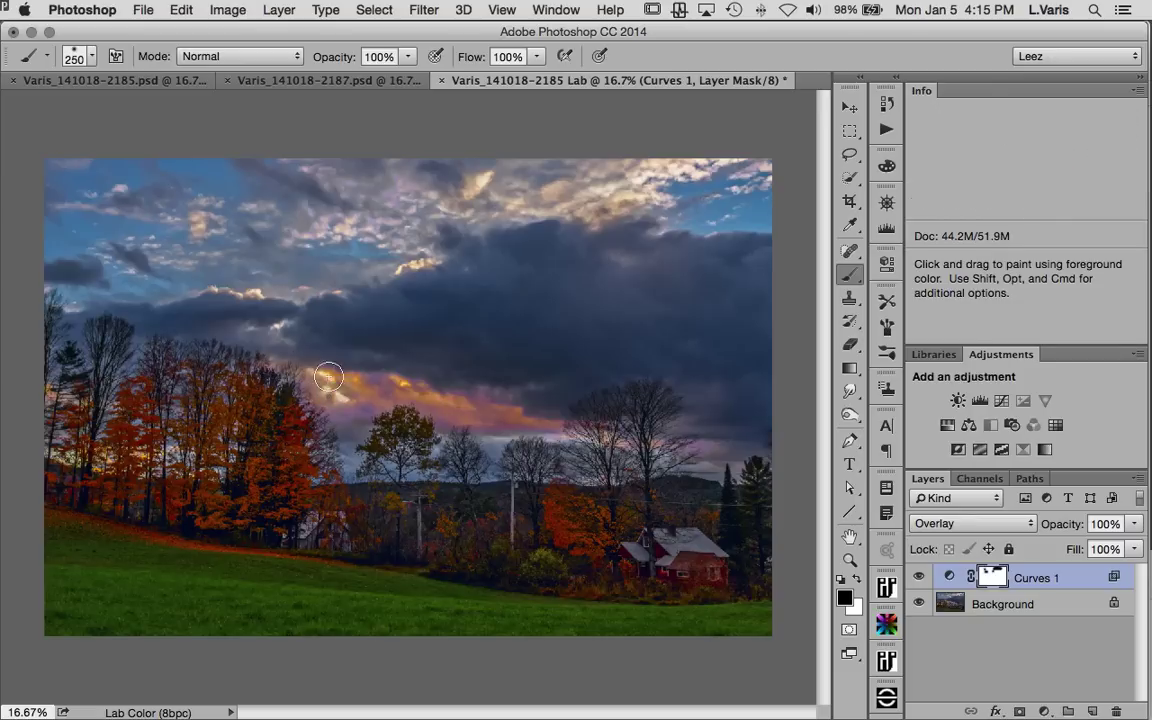
pyautogui.moveTo(328, 377)
pyautogui.mouseDown()
pyautogui.moveTo(318, 370)
pyautogui.moveTo(355, 380)
pyautogui.mouseUp()
pyautogui.moveTo(459, 396)
pyautogui.mouseDown()
pyautogui.moveTo(399, 380)
pyautogui.moveTo(456, 401)
pyautogui.moveTo(437, 404)
pyautogui.moveTo(553, 418)
pyautogui.moveTo(469, 419)
pyautogui.moveTo(399, 395)
pyautogui.moveTo(342, 405)
pyautogui.mouseUp()
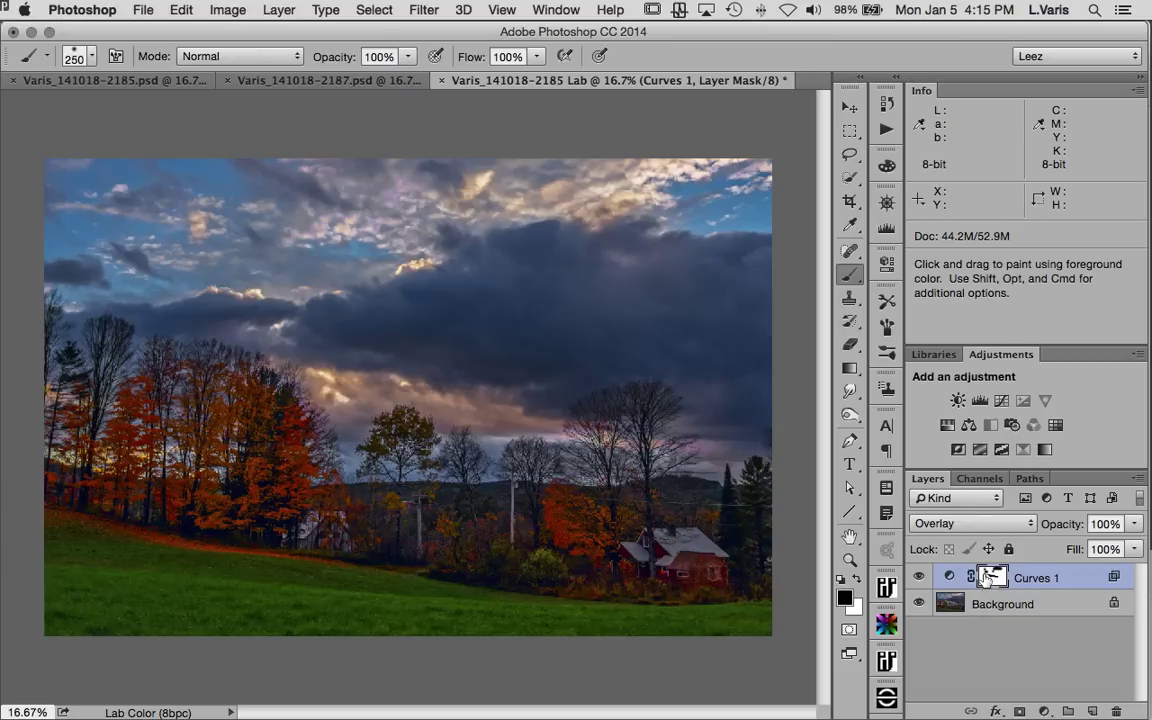
# Step: View the Curves 1 mask on its own, and raise its black output level to 71 with a Levels adjustment
pyautogui.keyDown('alt'); pyautogui.click(990, 576); pyautogui.keyUp('alt')
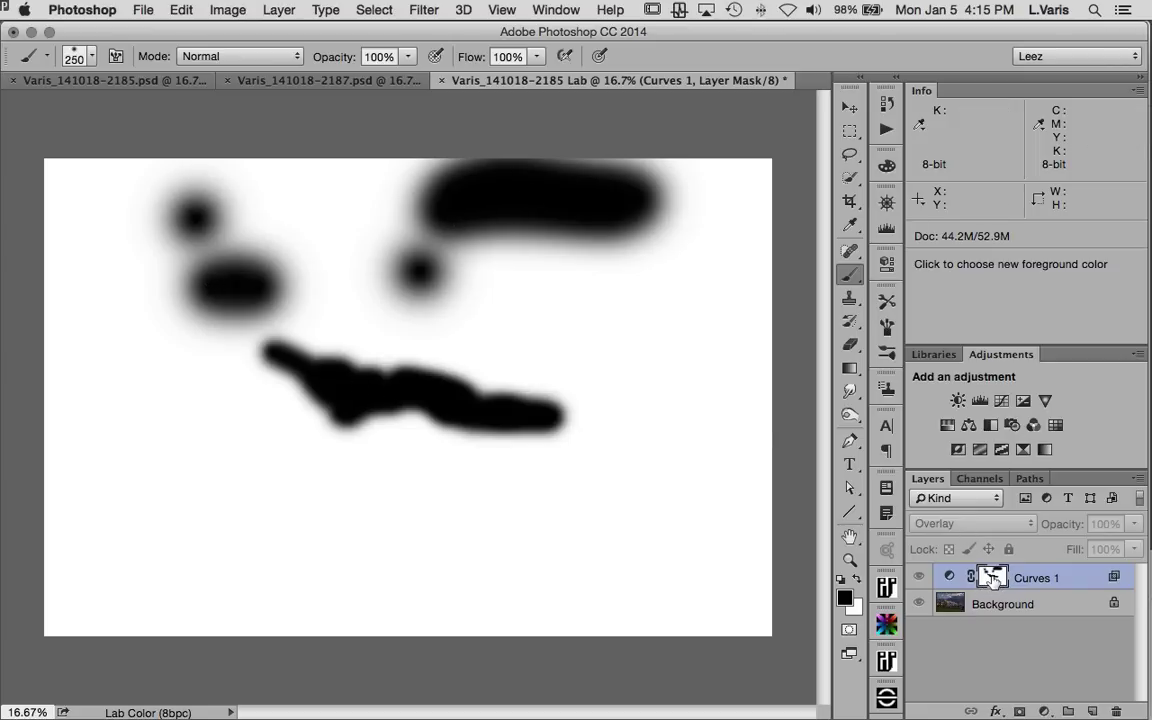
pyautogui.keyDown('alt'); pyautogui.click(993, 579); pyautogui.keyUp('alt')
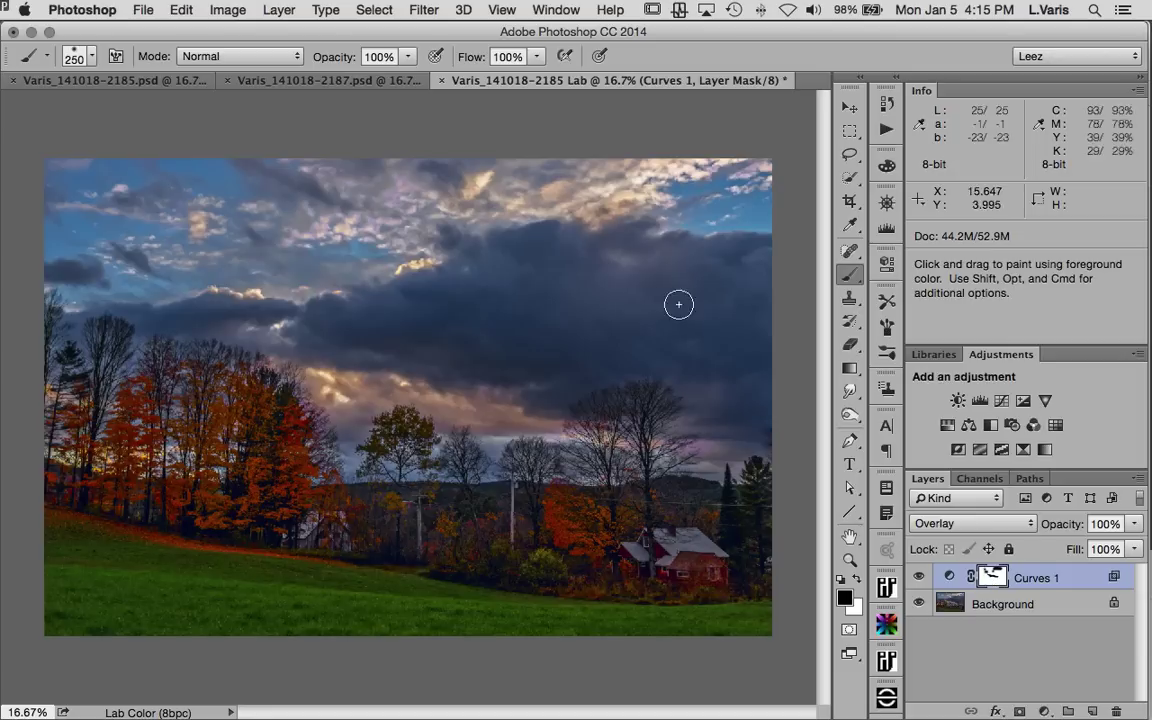
pyautogui.click(229, 10)
pyautogui.moveTo(237, 58)
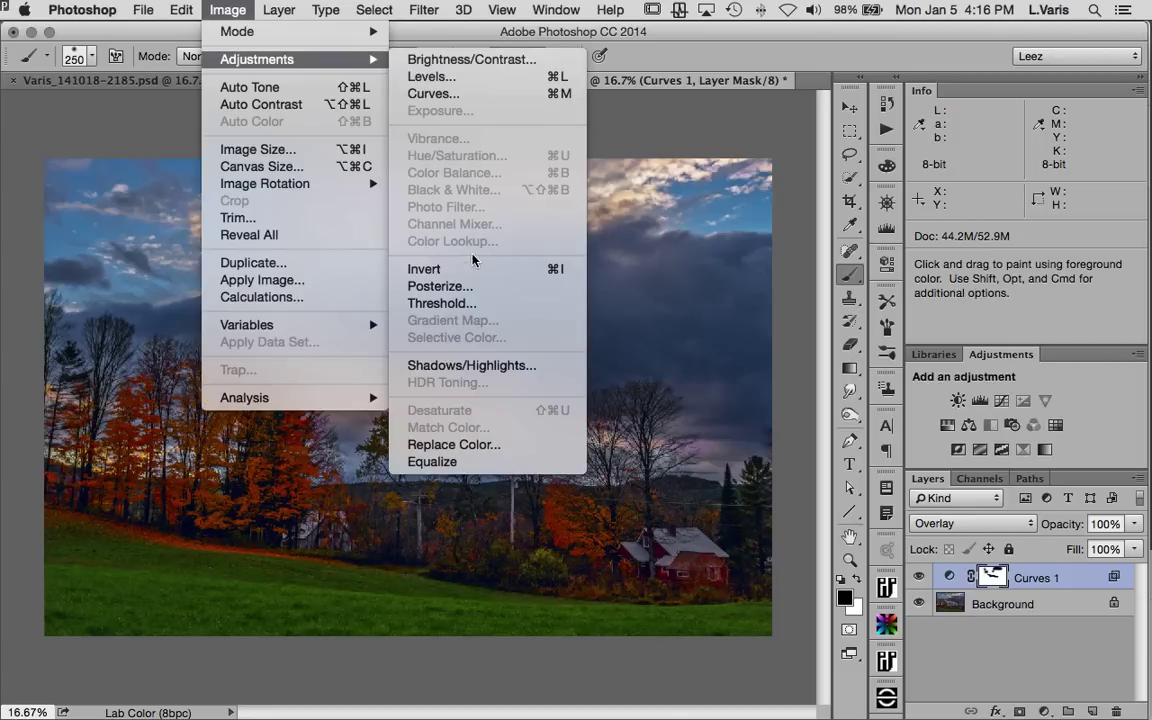
pyautogui.click(509, 80)
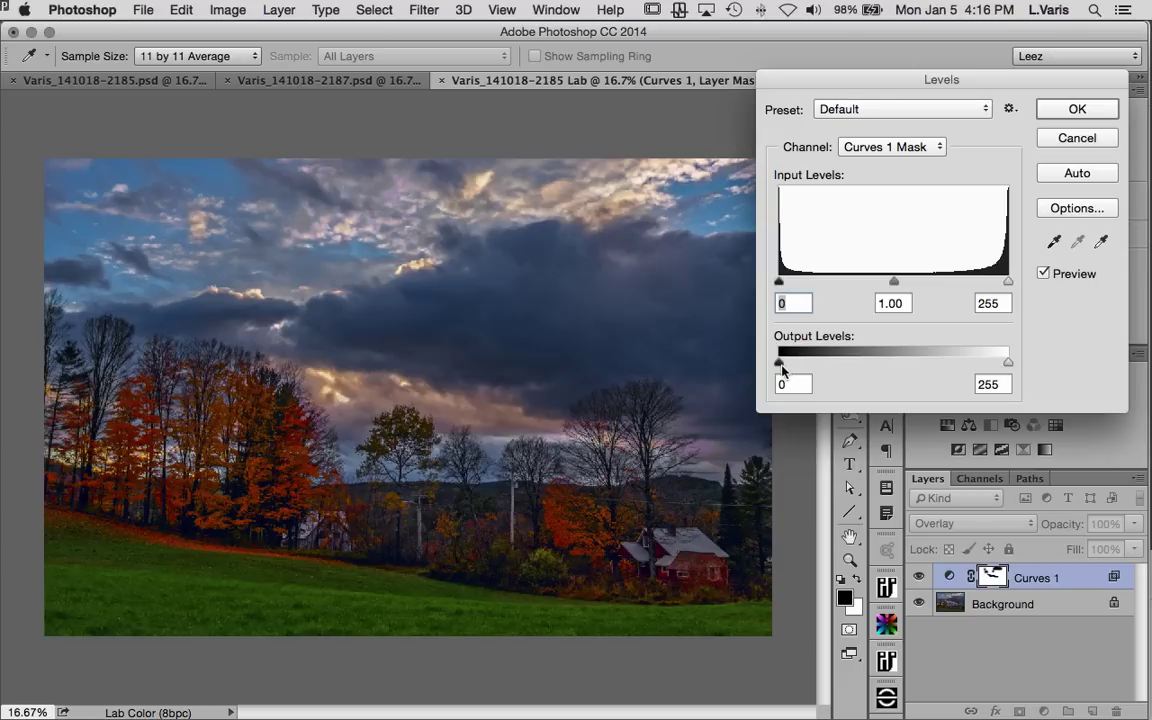
pyautogui.moveTo(780, 363); pyautogui.dragTo(785, 363)
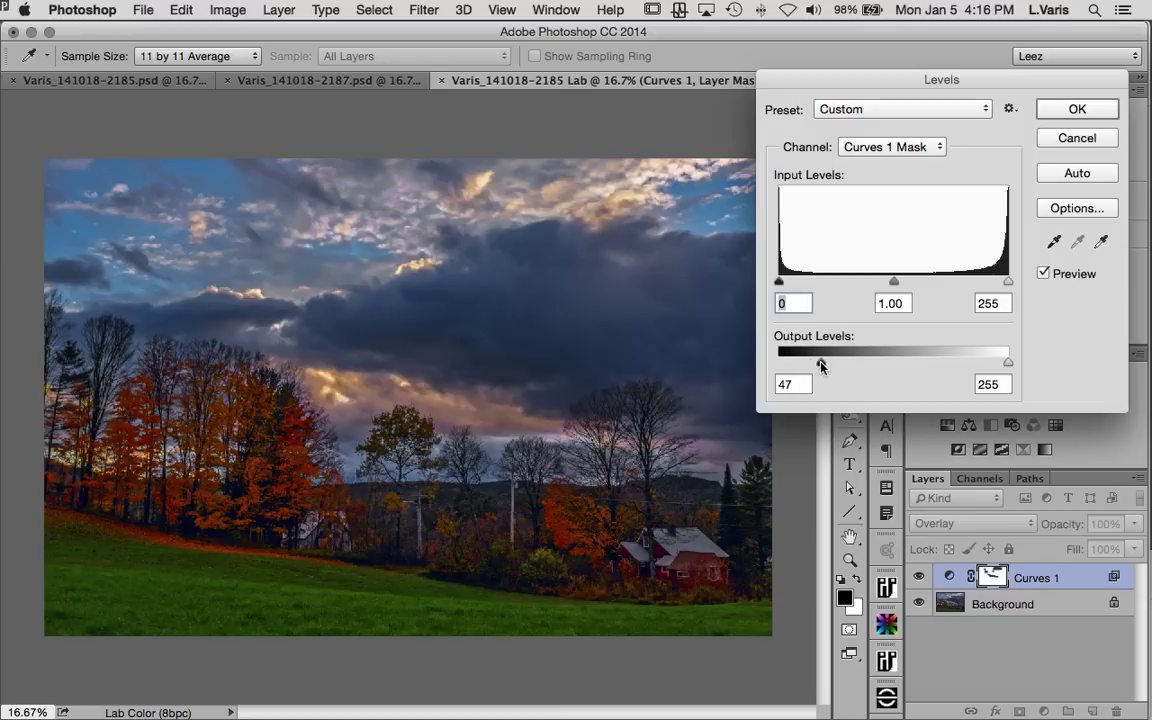
pyautogui.moveTo(821, 366); pyautogui.dragTo(843, 366)
pyautogui.moveTo(844, 366); pyautogui.dragTo(842, 366)
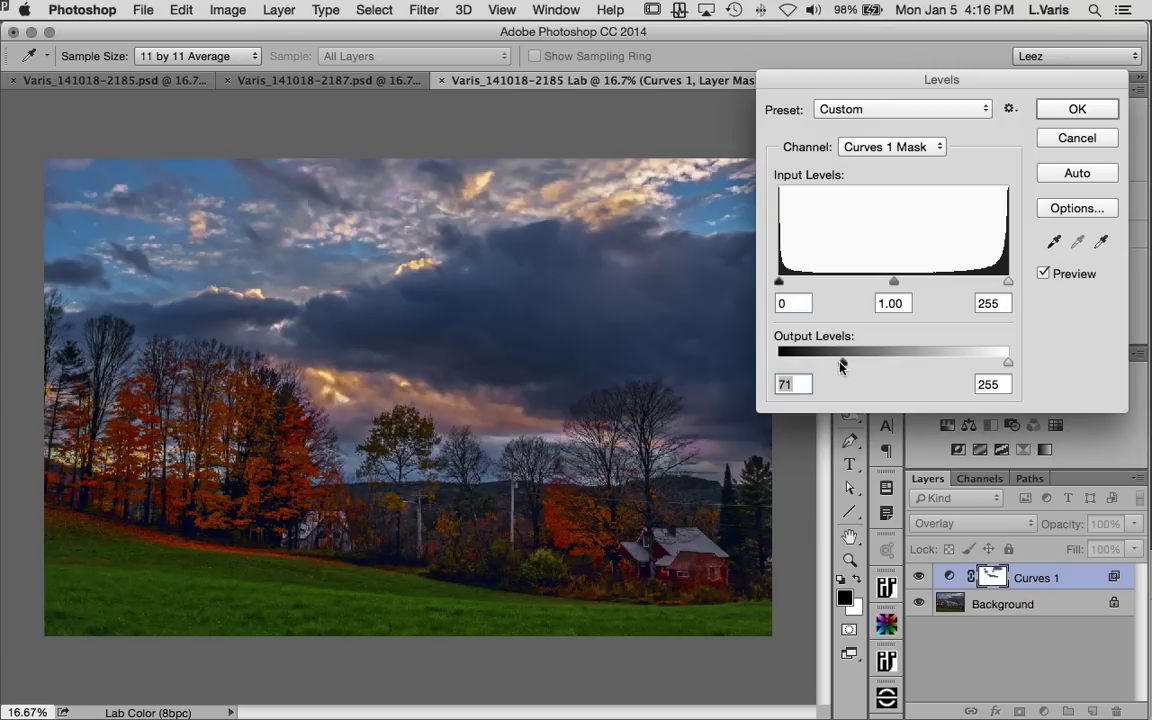
pyautogui.click(1065, 108)
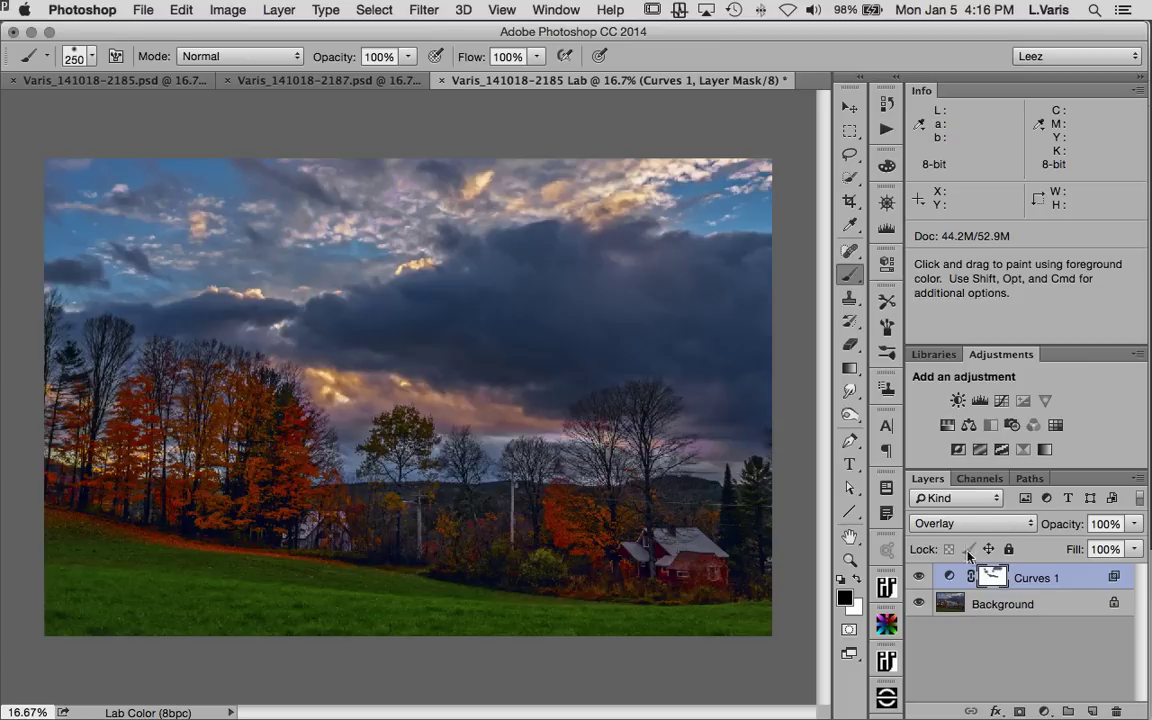
# Step: Flatten the Lab document and copy the result in register as a new top layer into Varis_141018-2185.psd
pyautogui.click(1138, 478)
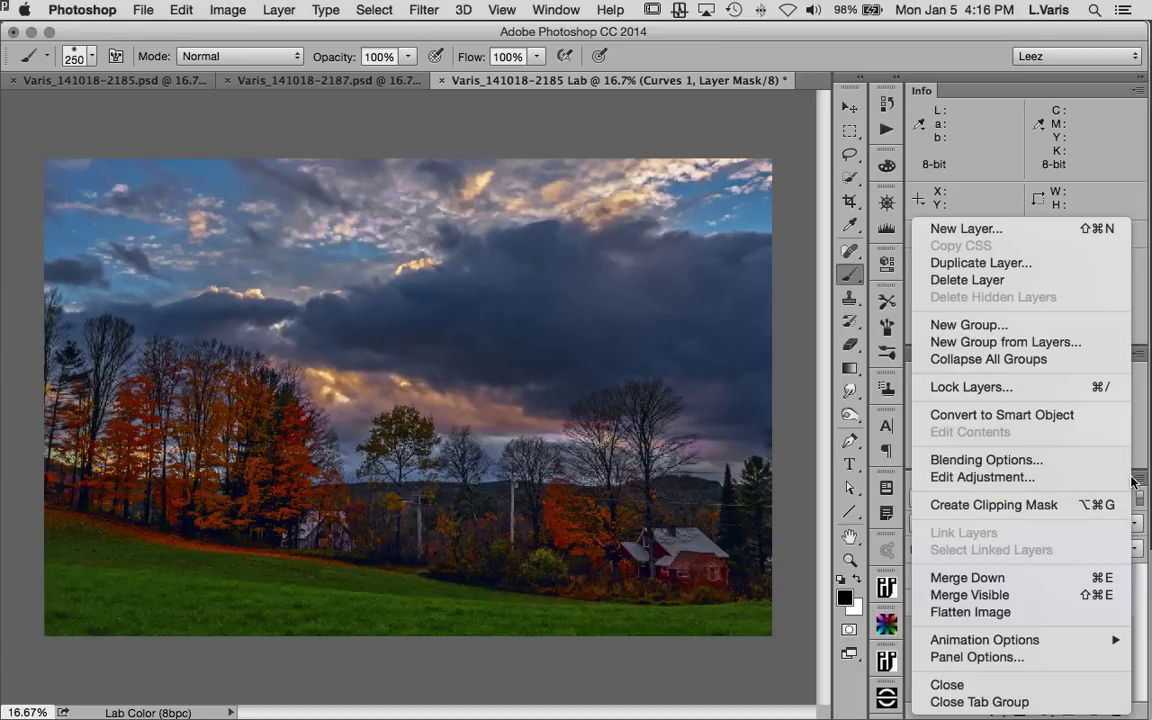
pyautogui.click(1046, 613)
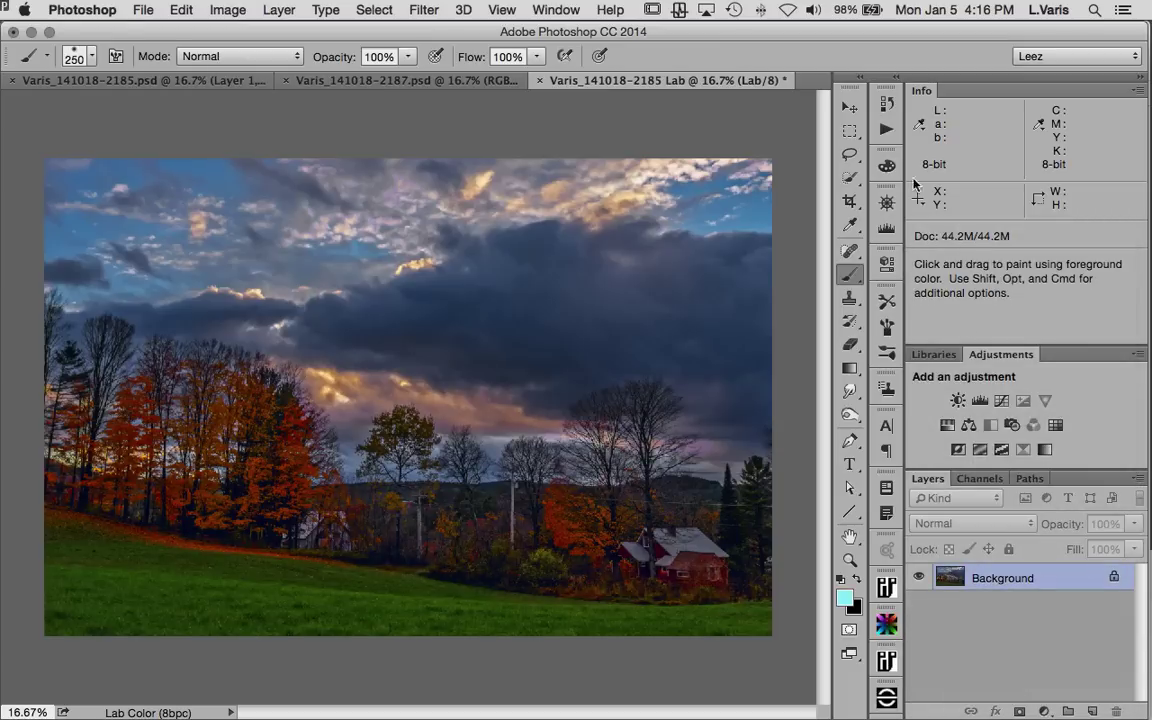
pyautogui.press('v')
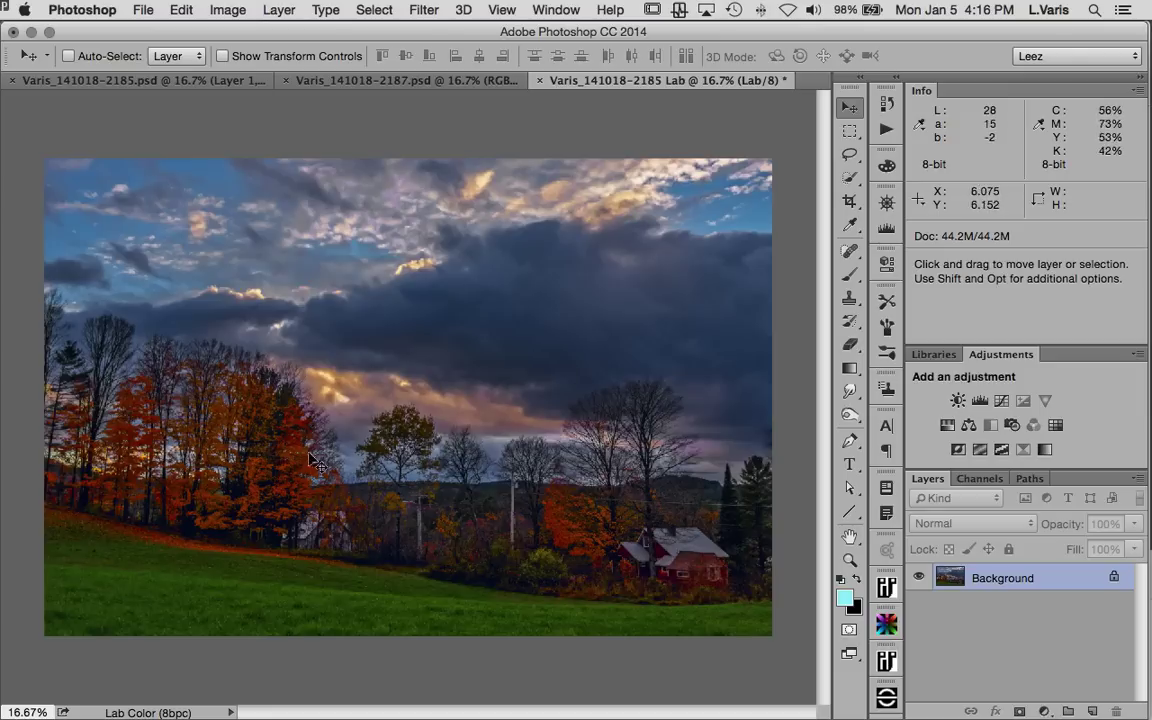
pyautogui.click(170, 82)
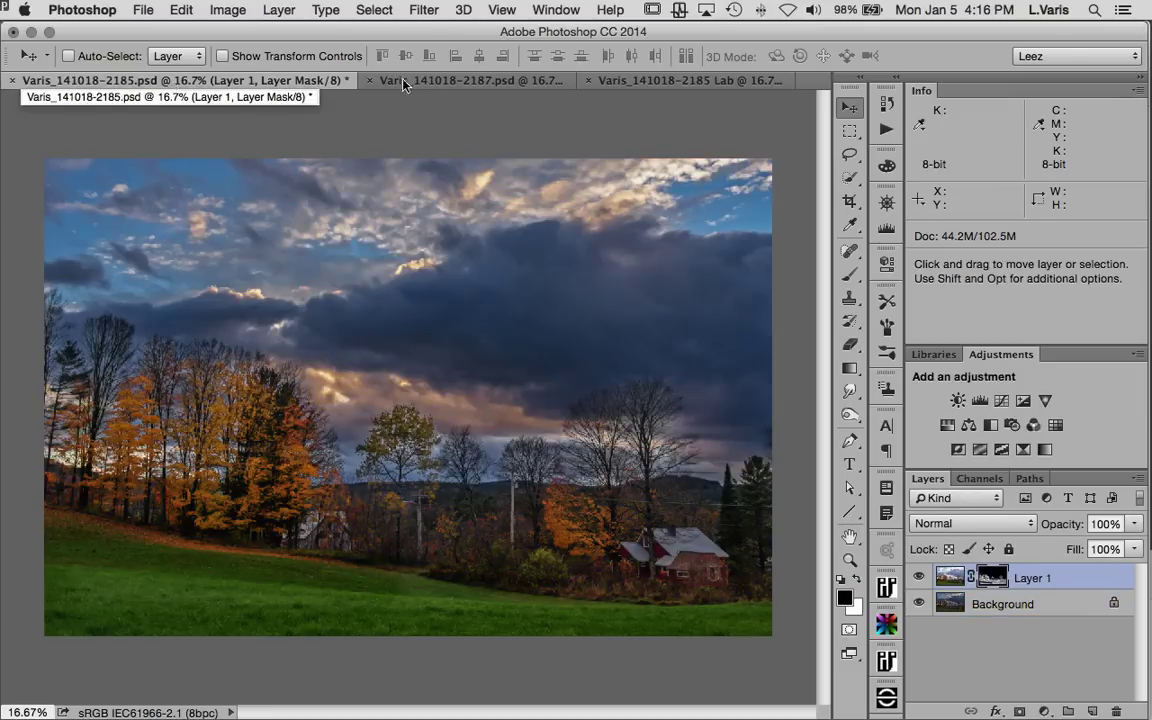
pyautogui.click(659, 82)
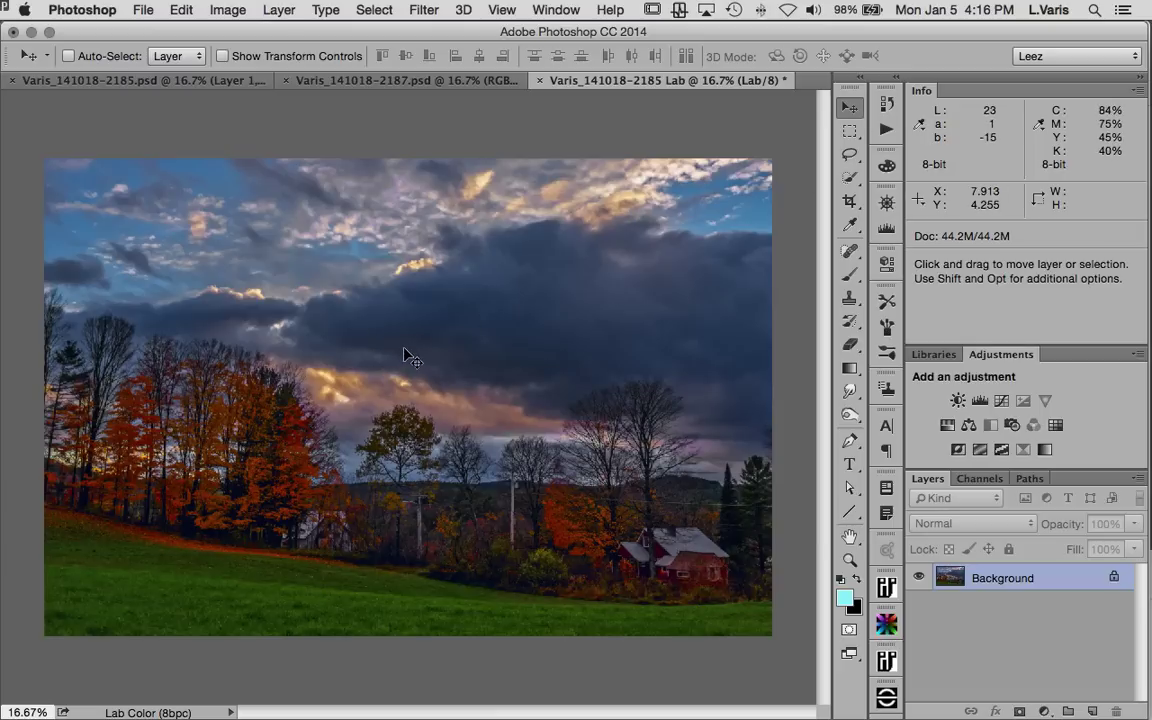
pyautogui.moveTo(368, 386); pyautogui.dragTo(212, 83)
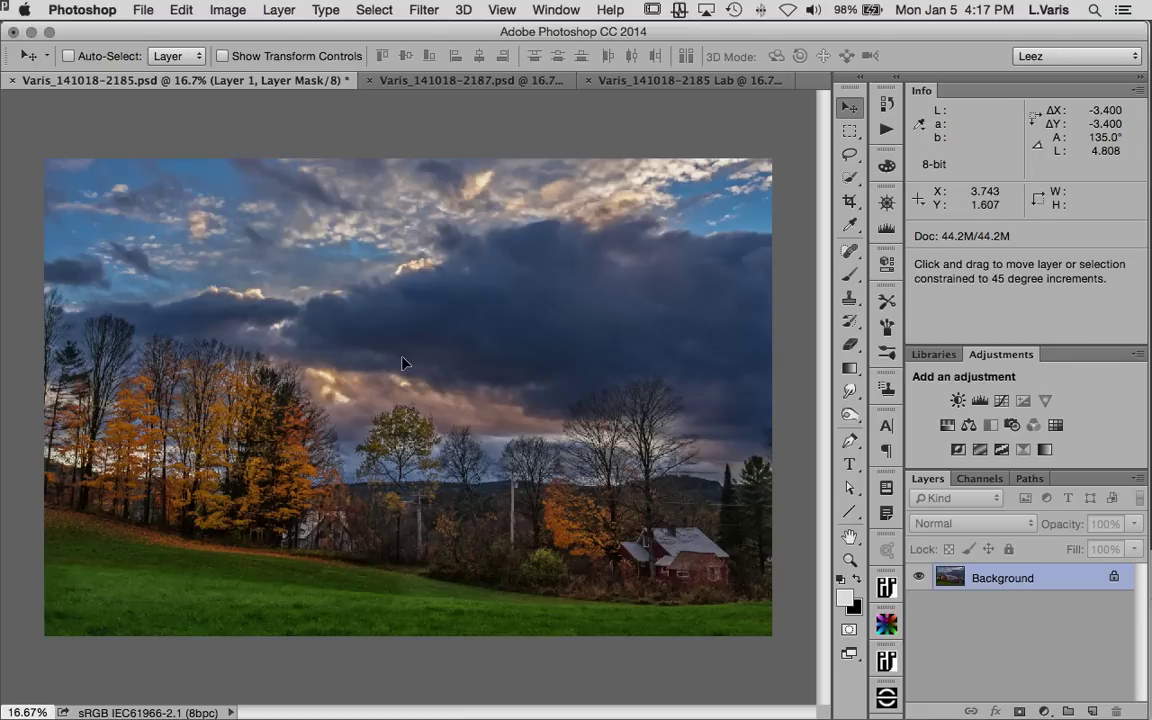
pyautogui.moveTo(404, 362)
pyautogui.mouseDown()
pyautogui.moveTo(406, 352)
pyautogui.moveTo(404, 362)
pyautogui.mouseUp()
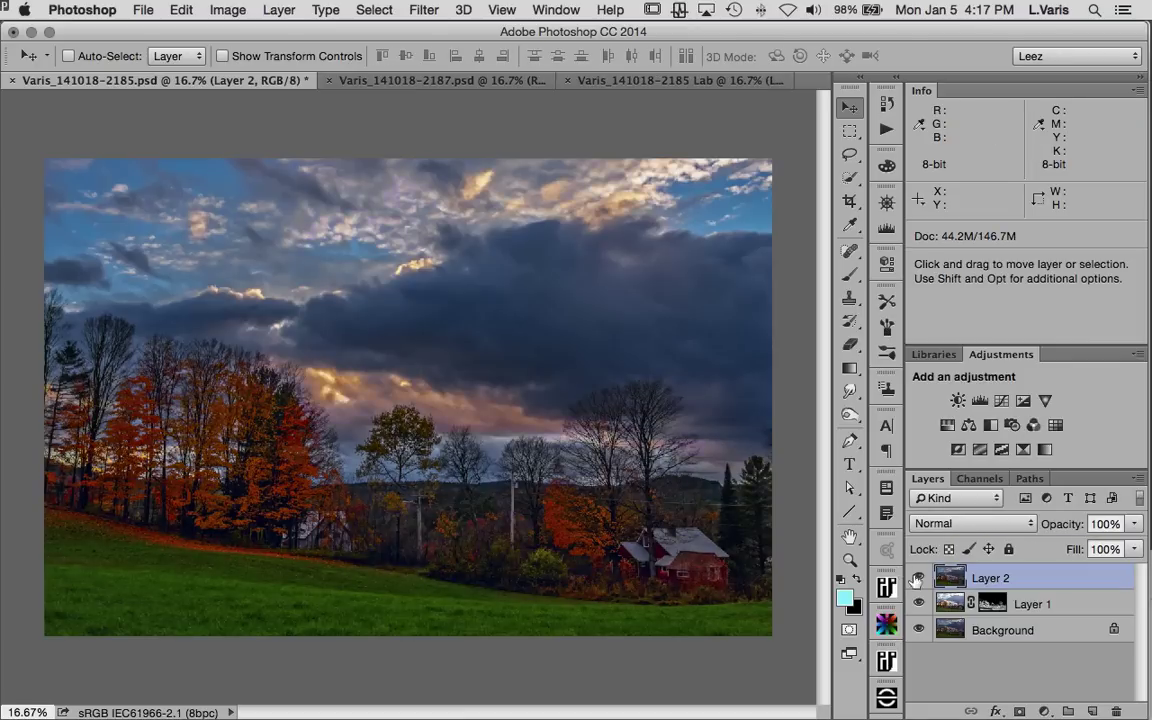
# Step: Set Layer 2's blend mode to Color and compare the image with the layer hidden and shown
pyautogui.click(966, 527)
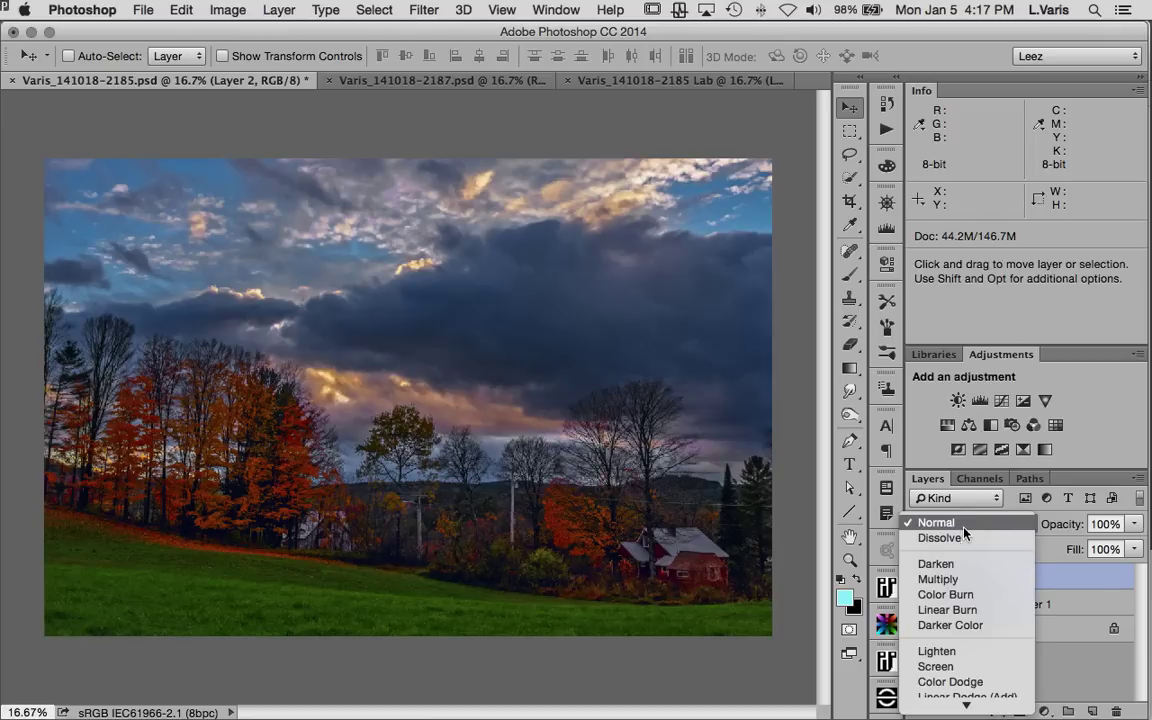
pyautogui.moveTo(966, 704)
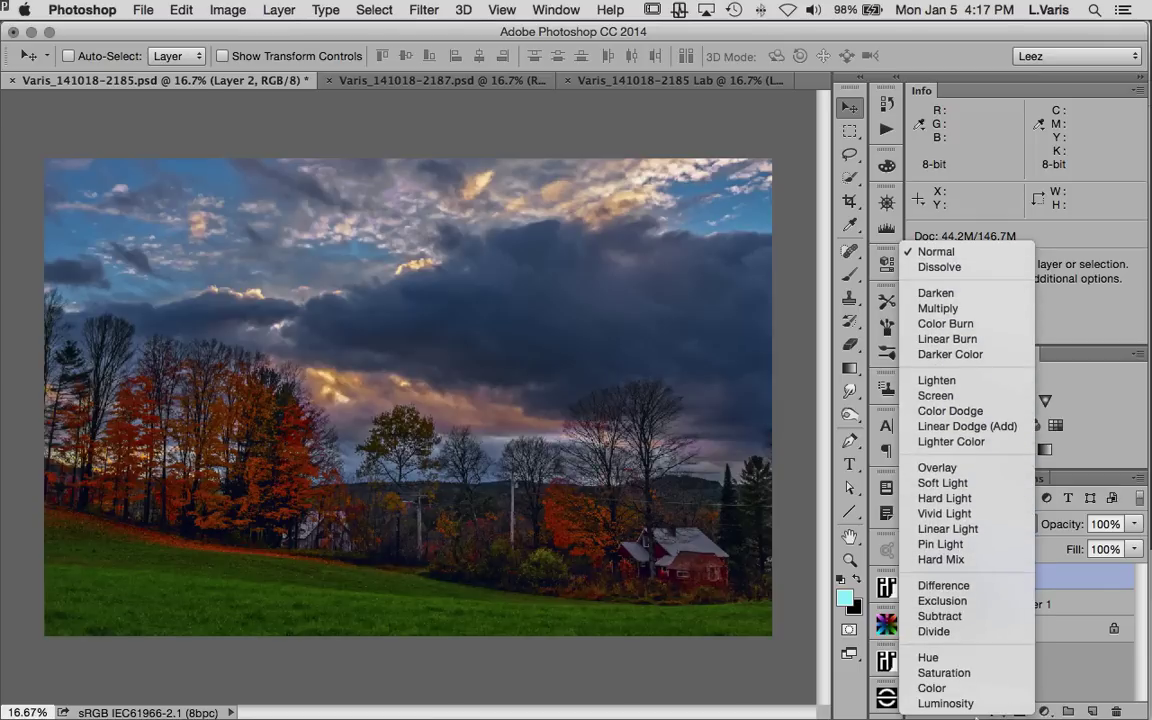
pyautogui.click(965, 690)
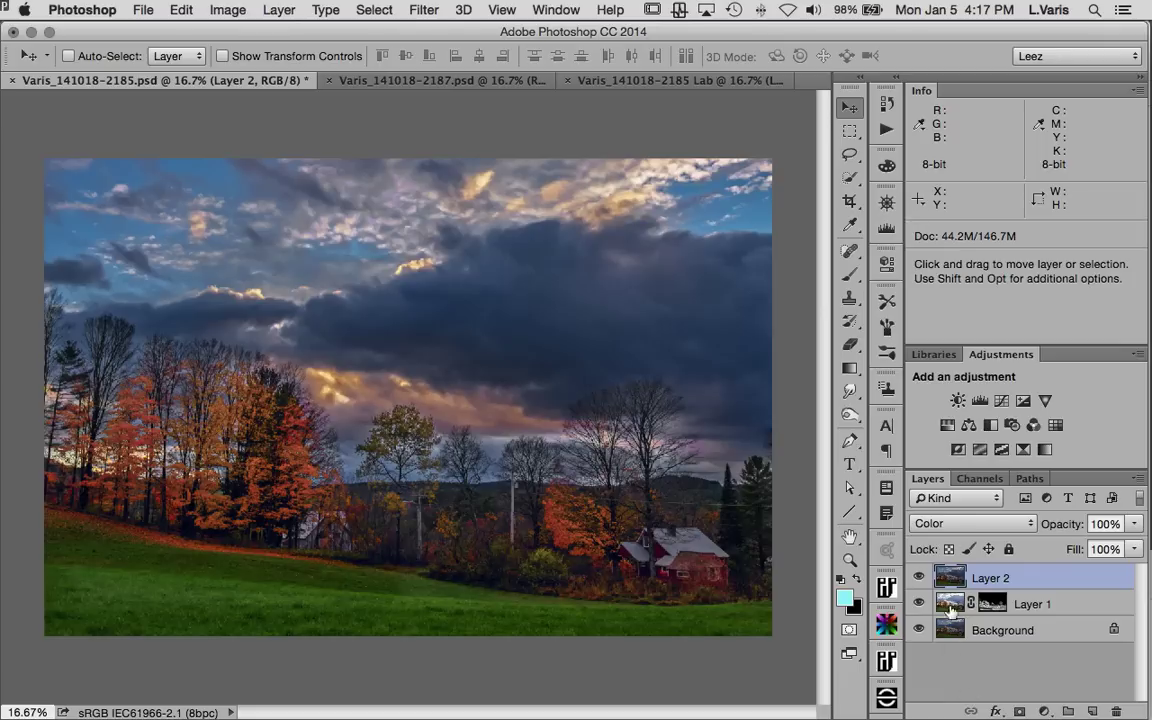
pyautogui.click(919, 578)
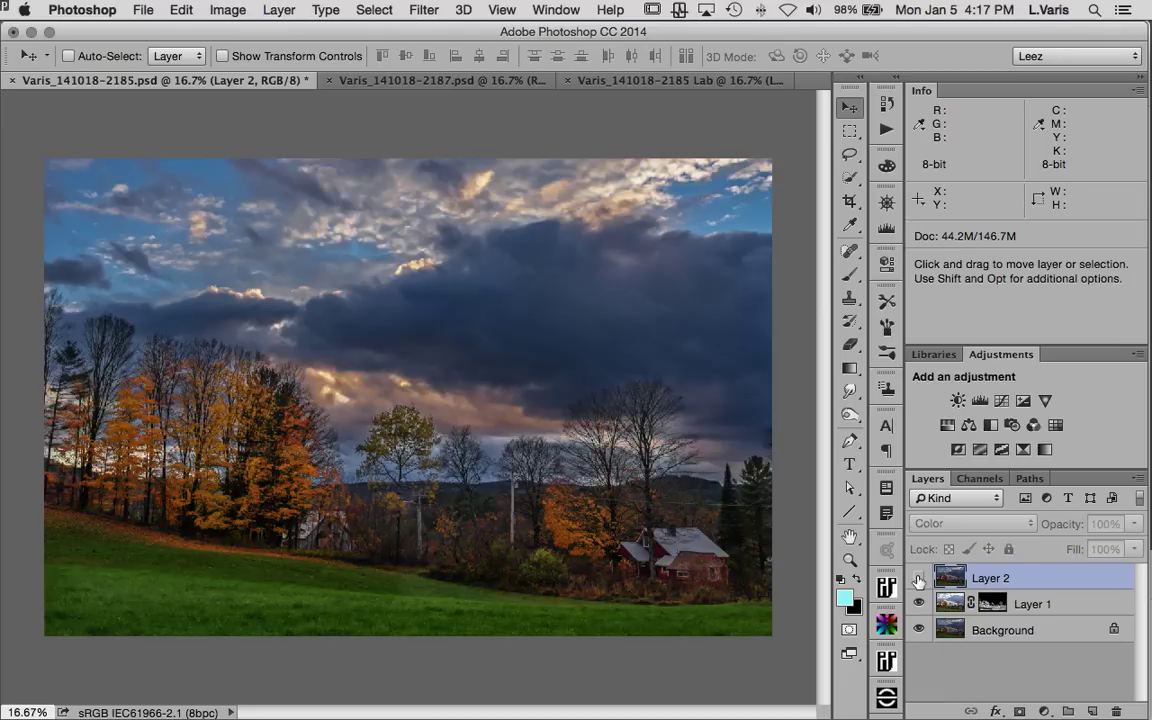
pyautogui.click(919, 578)
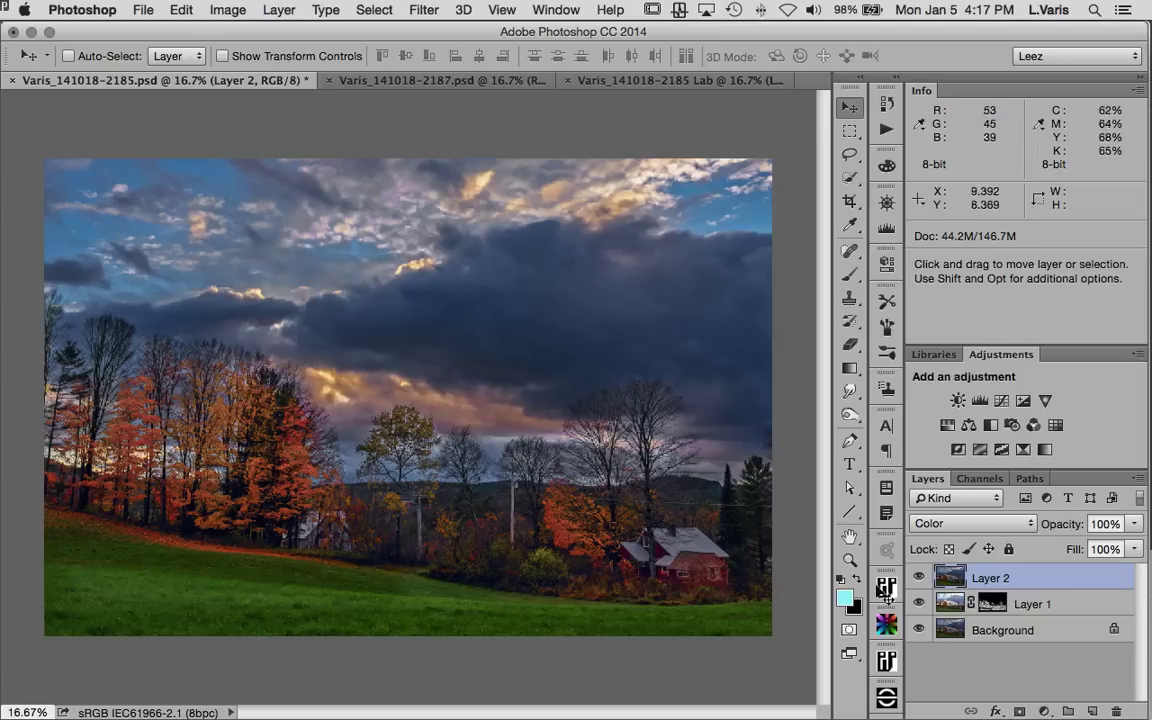
# Step: Compare the autumn trees and the red barn up close with Layer 2 hidden and shown
pyautogui.click(919, 577)
pyautogui.click(919, 577)
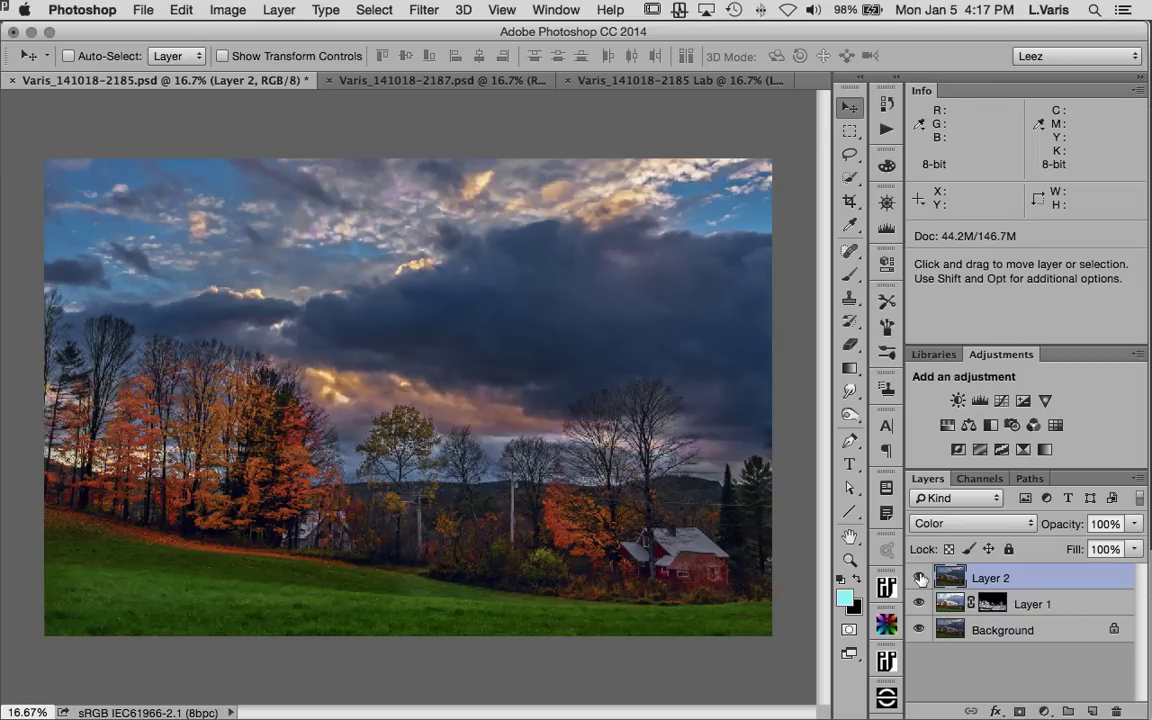
pyautogui.press('super+space')
pyautogui.click(383, 493)
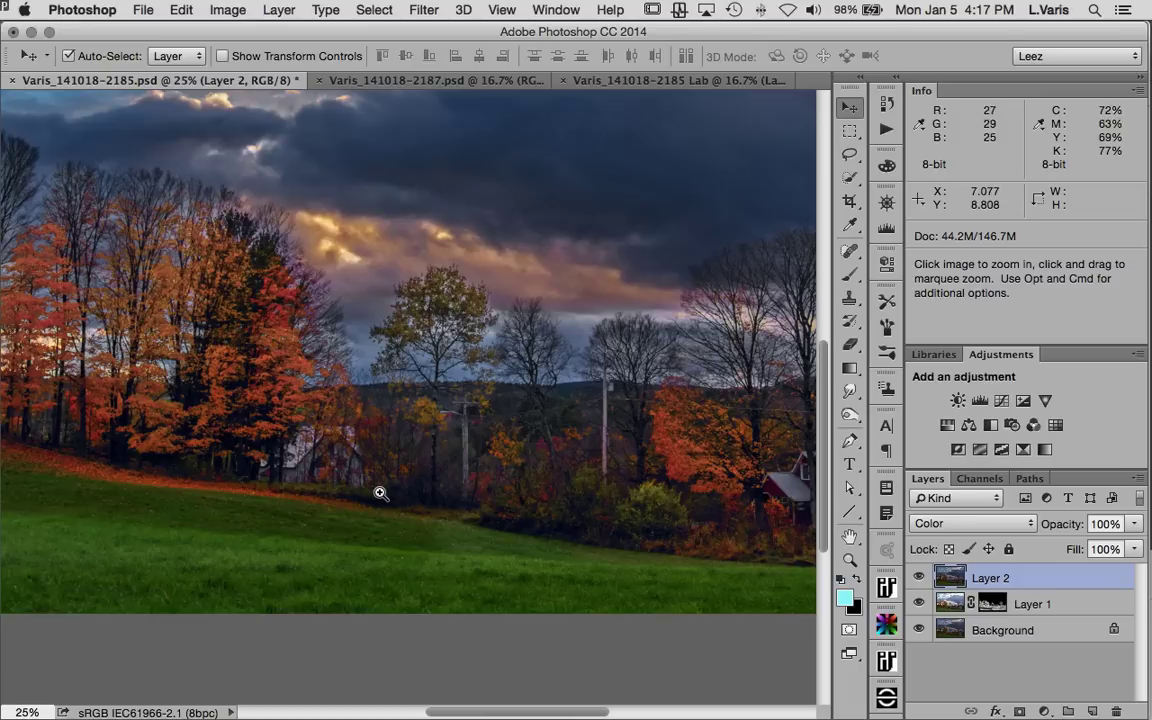
pyautogui.moveTo(391, 458); pyautogui.dragTo(419, 555)
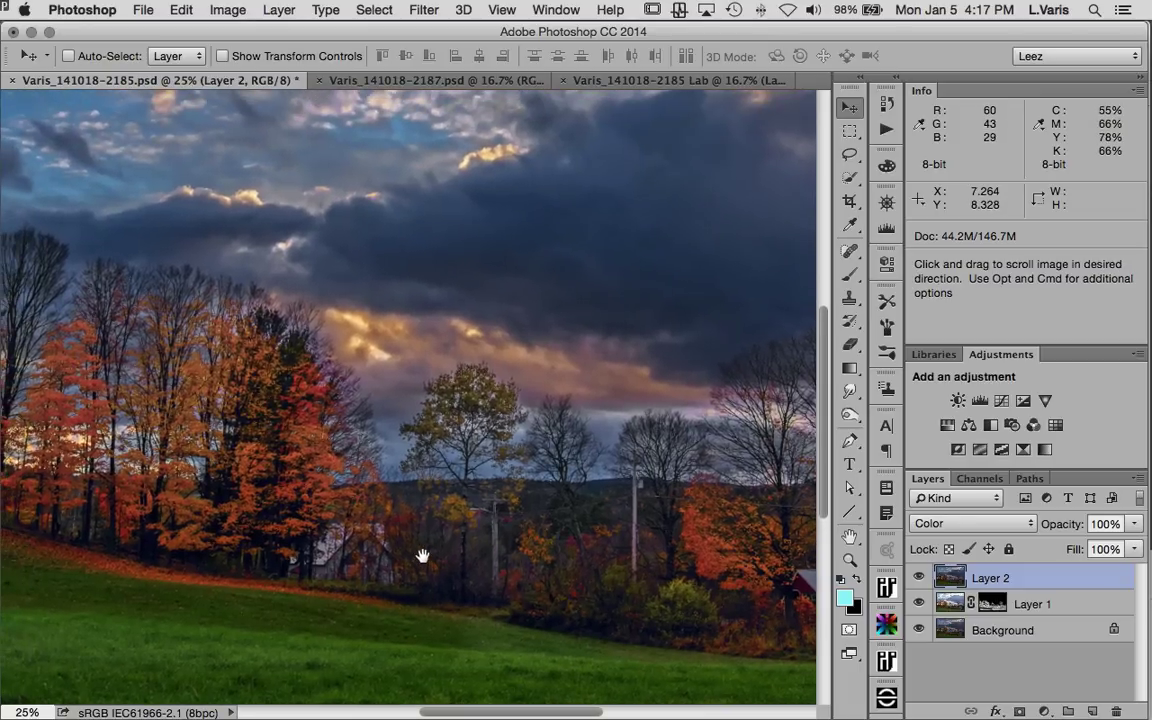
pyautogui.click(918, 578)
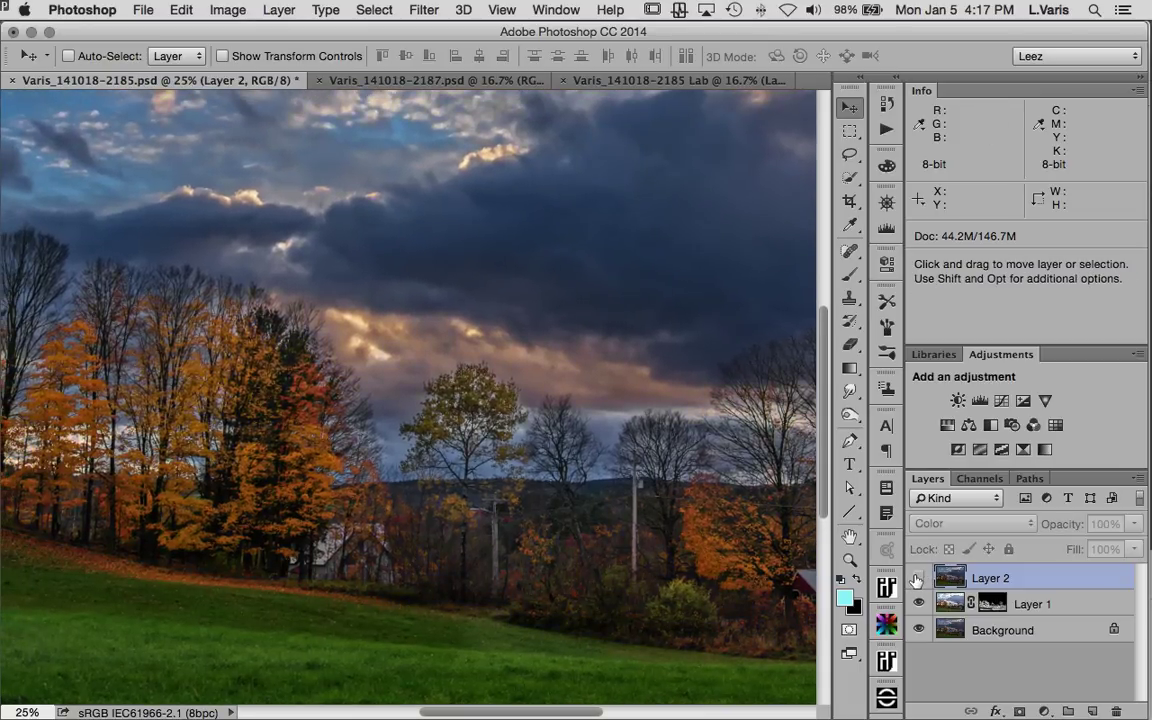
pyautogui.click(918, 578)
pyautogui.press('space')
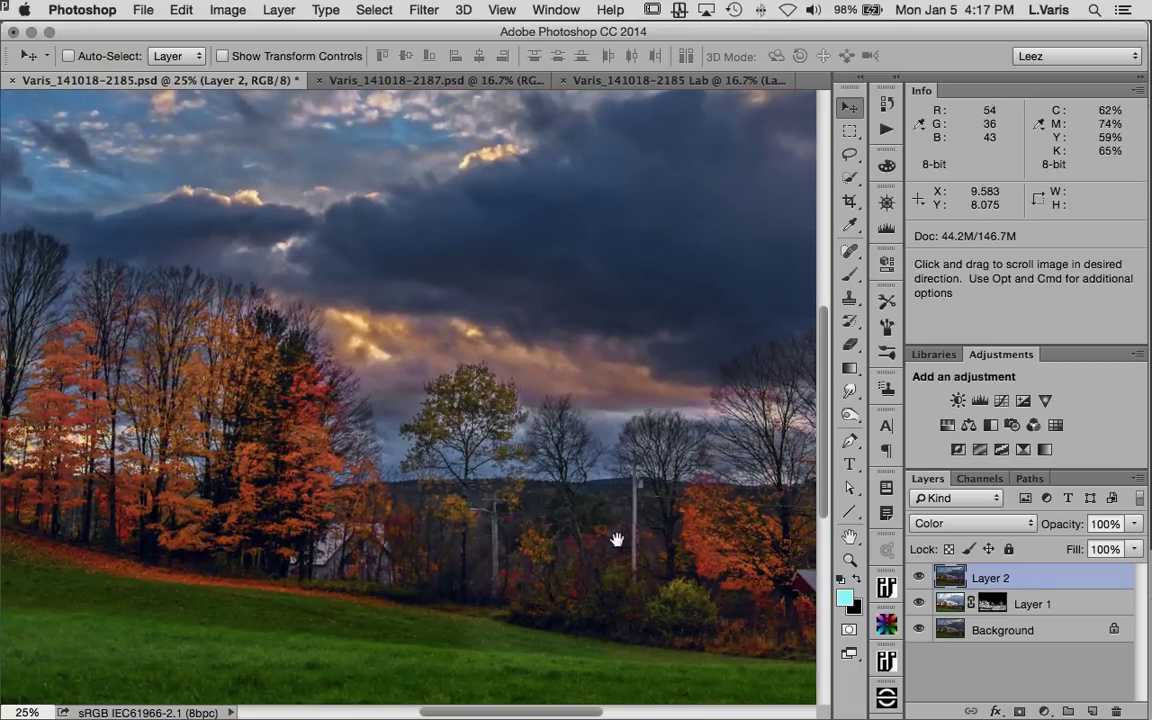
pyautogui.moveTo(617, 535); pyautogui.dragTo(360, 522)
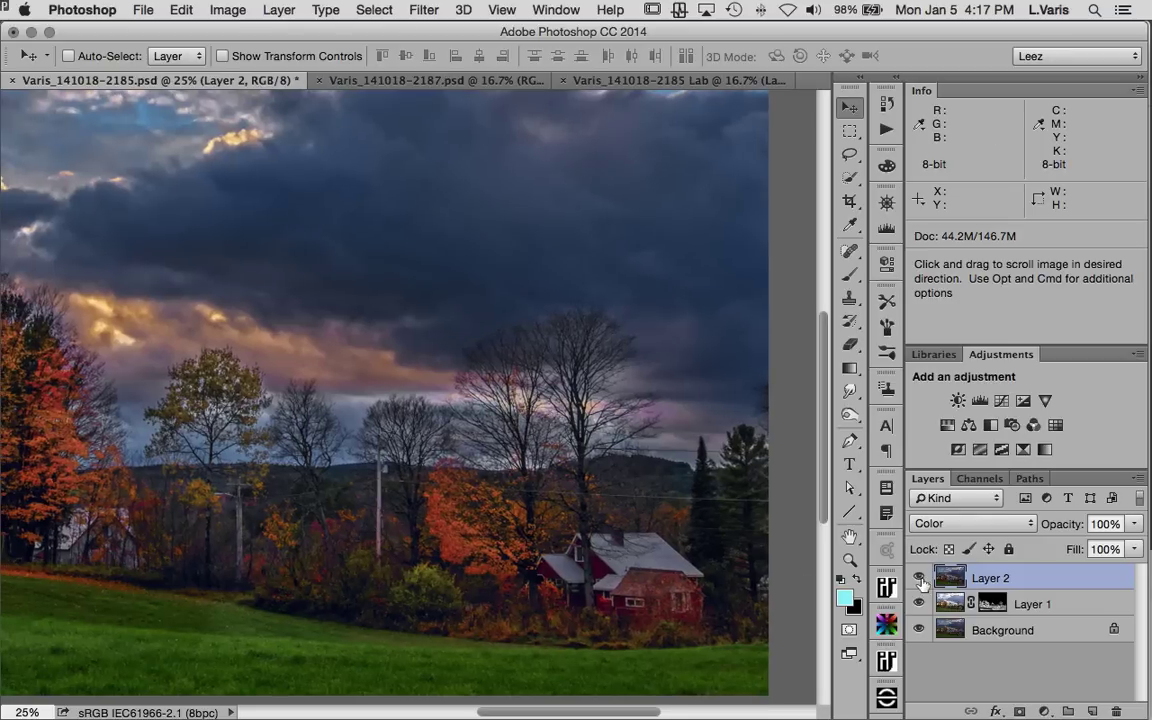
pyautogui.click(919, 578)
pyautogui.click(919, 578)
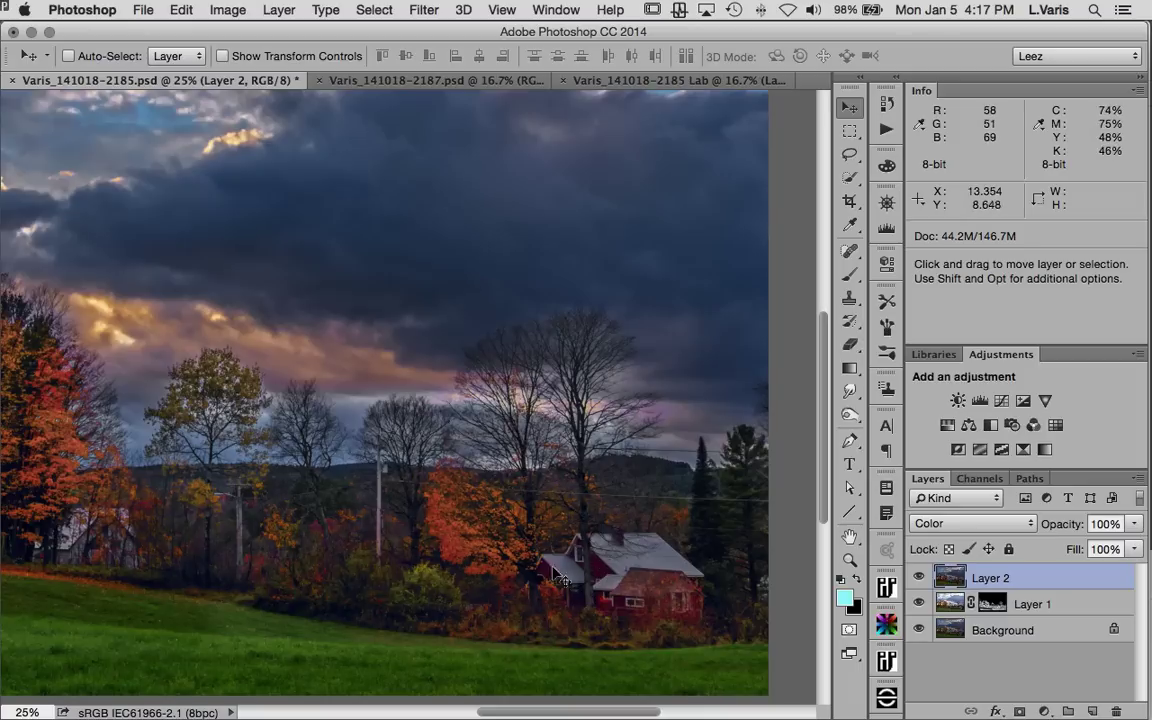
pyautogui.press('super+minus')
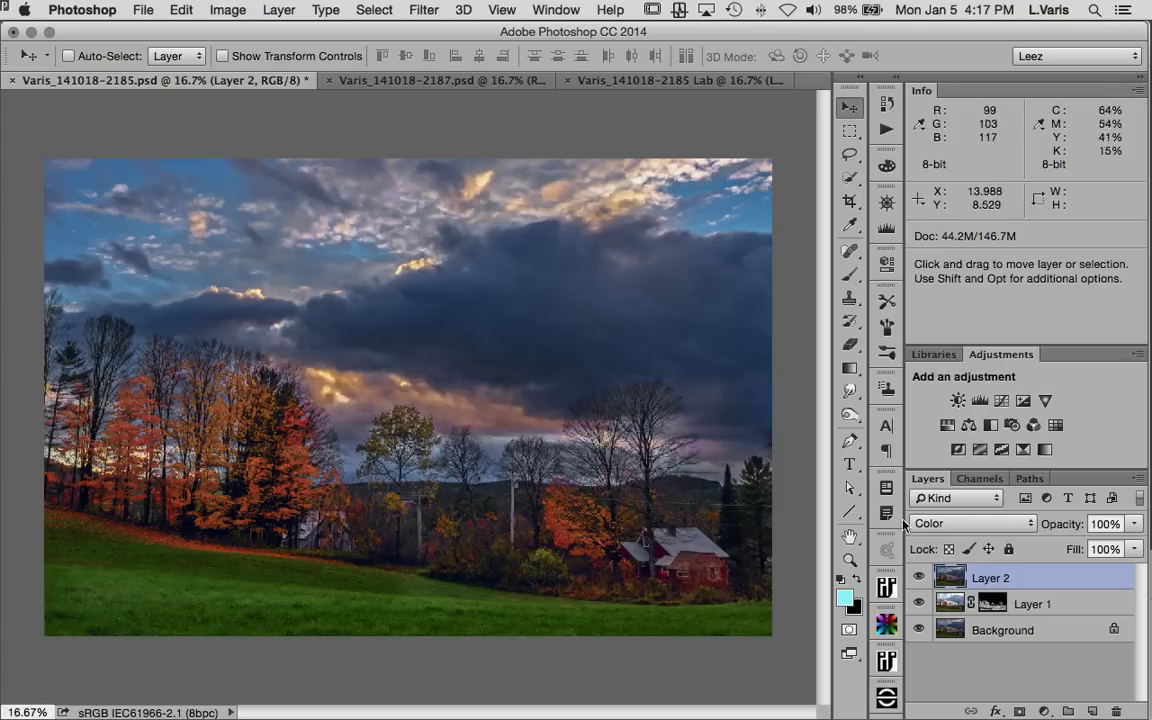
# Step: Lower Layer 2's opacity to 83% and deselect the layer
pyautogui.click(1136, 524)
pyautogui.moveTo(1136, 543); pyautogui.dragTo(1119, 550)
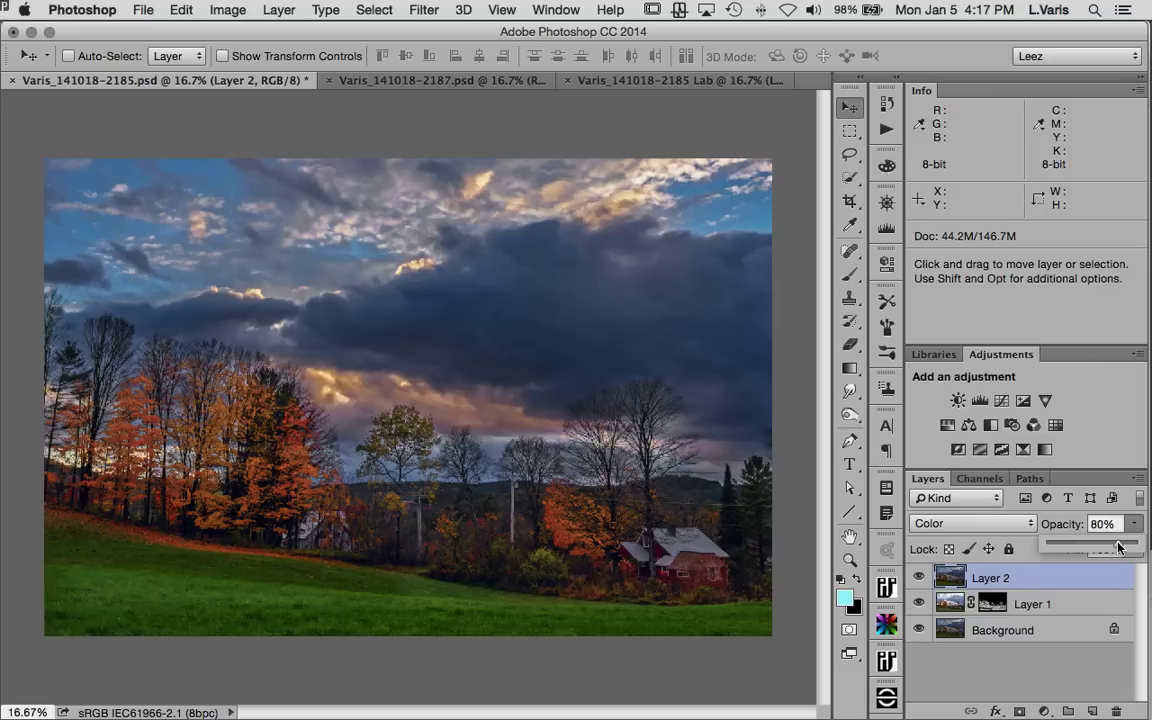
pyautogui.moveTo(1122, 547); pyautogui.dragTo(1124, 547)
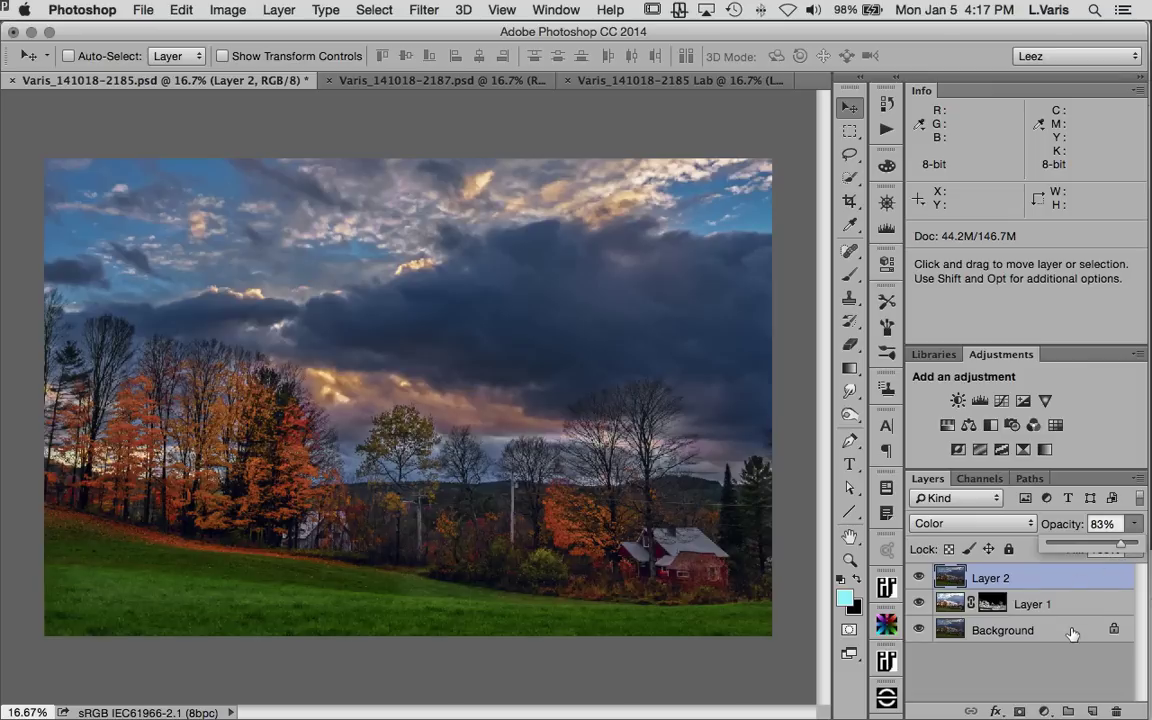
pyautogui.click(1036, 667)
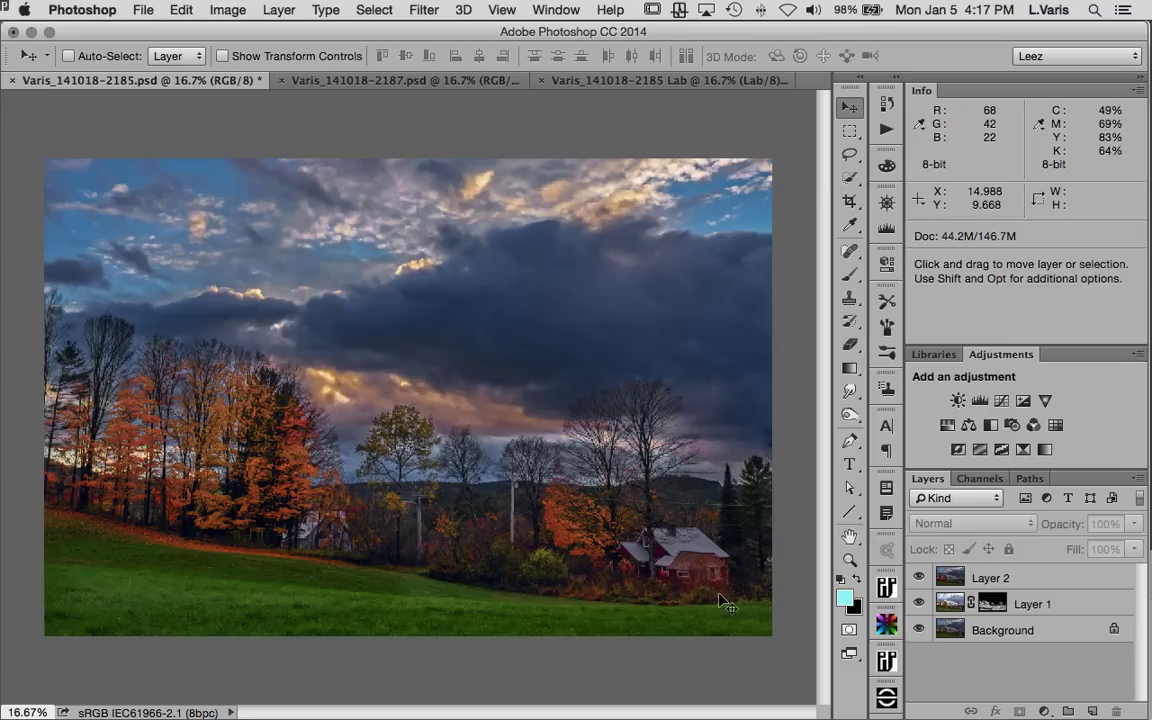
# Step: Compare the Background layer on its own with the full layered composite twice
pyautogui.keyDown('alt'); pyautogui.click(918, 633); pyautogui.keyUp('alt')
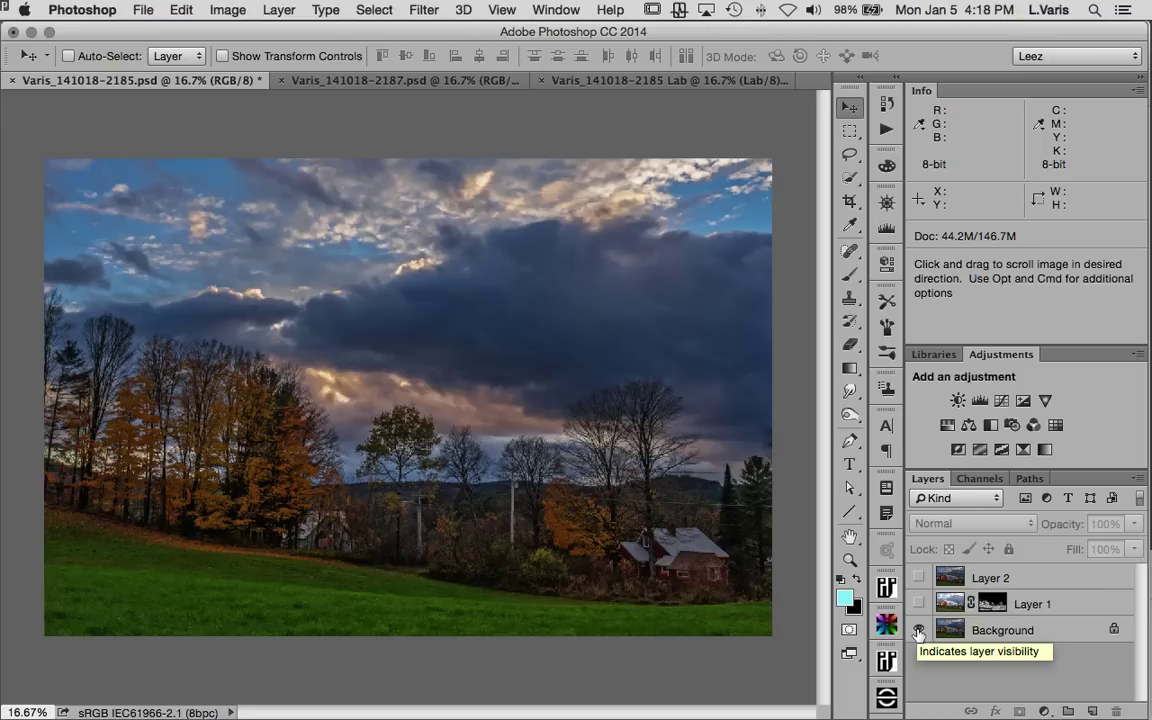
pyautogui.keyDown('alt'); pyautogui.click(918, 633); pyautogui.keyUp('alt')
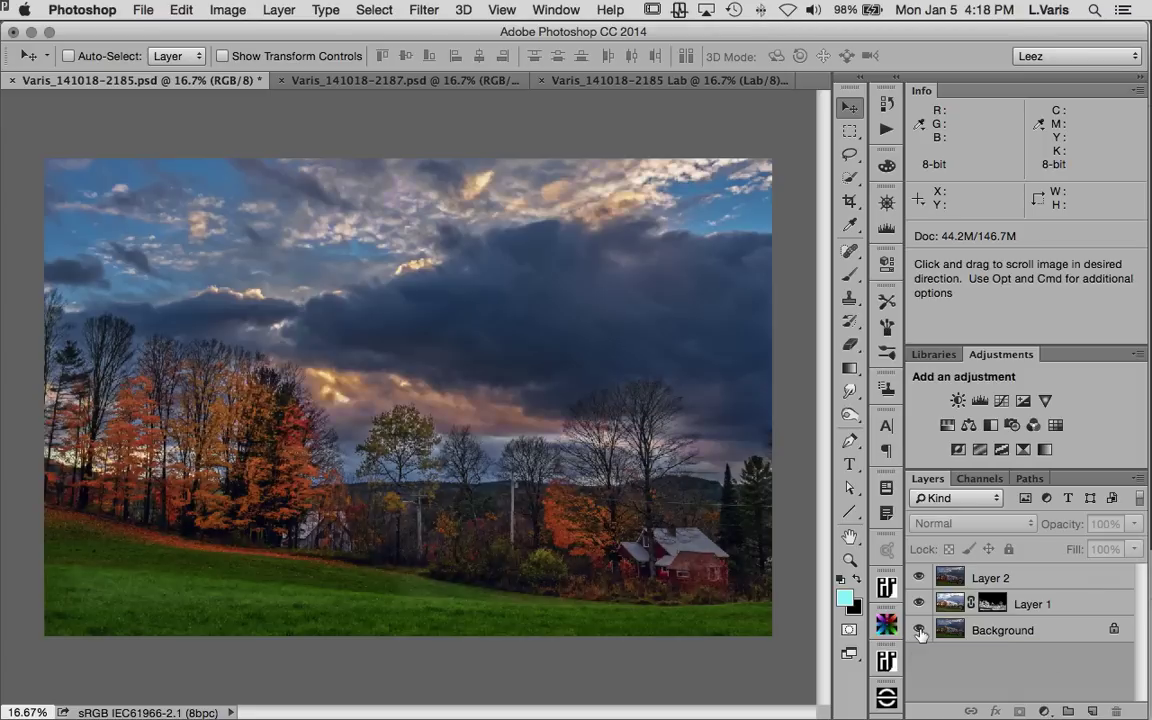
pyautogui.keyDown('alt'); pyautogui.click(918, 633); pyautogui.keyUp('alt')
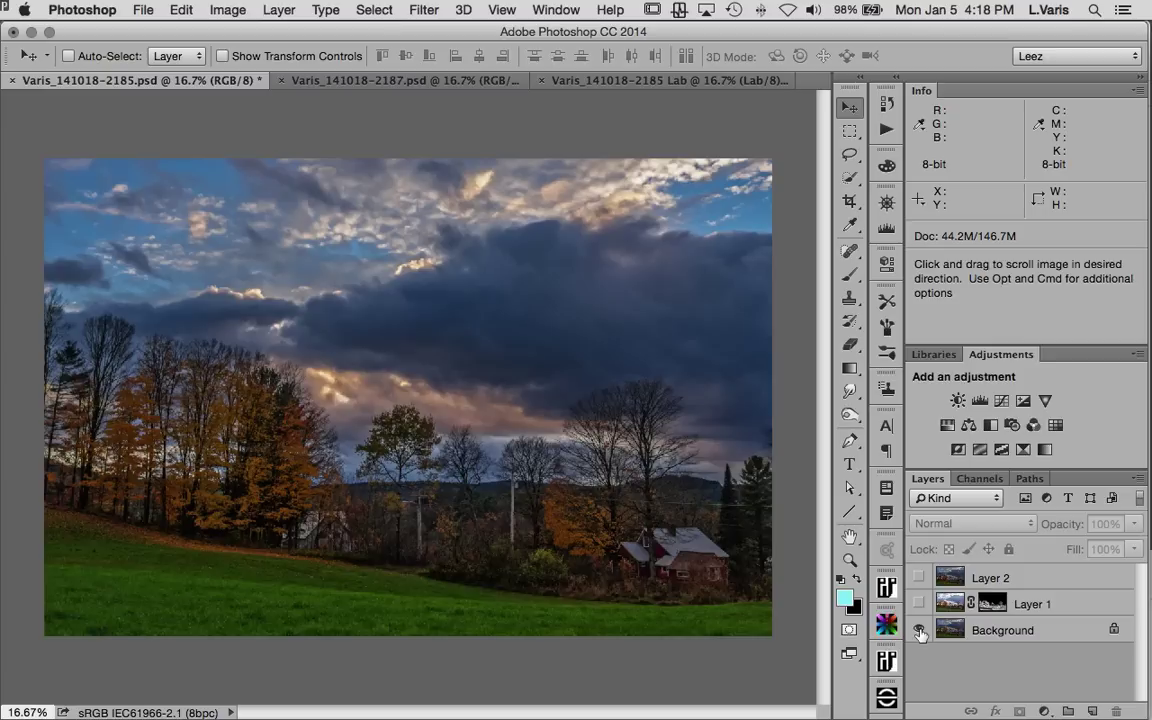
pyautogui.keyDown('alt'); pyautogui.click(918, 633); pyautogui.keyUp('alt')
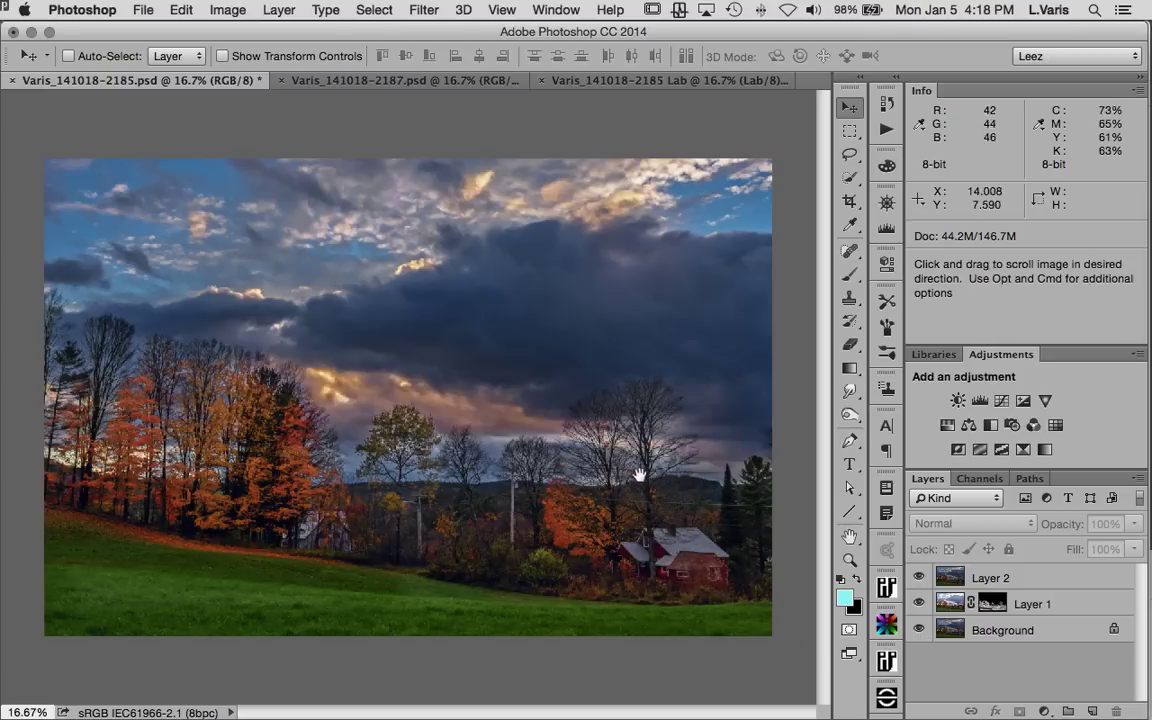
# Step: Examine the bare trees above the barn and the dark clouds around them at up to 100% magnification
pyautogui.keyDown('super'); pyautogui.keyDown('space'); pyautogui.click(634, 429); pyautogui.keyUp('space'); pyautogui.keyUp('super')
pyautogui.keyDown('super'); pyautogui.keyDown('space'); pyautogui.click(369, 389); pyautogui.keyUp('space'); pyautogui.keyUp('super')
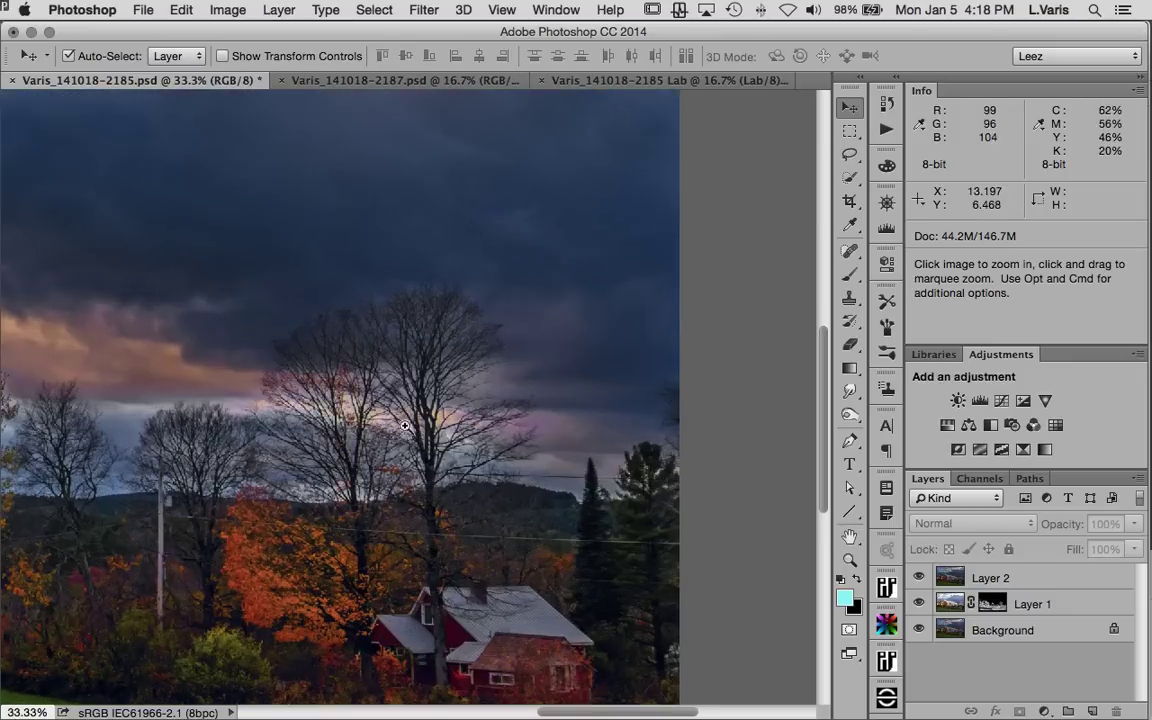
pyautogui.keyDown('super'); pyautogui.keyDown('space'); pyautogui.click(368, 337); pyautogui.keyUp('space'); pyautogui.keyUp('super')
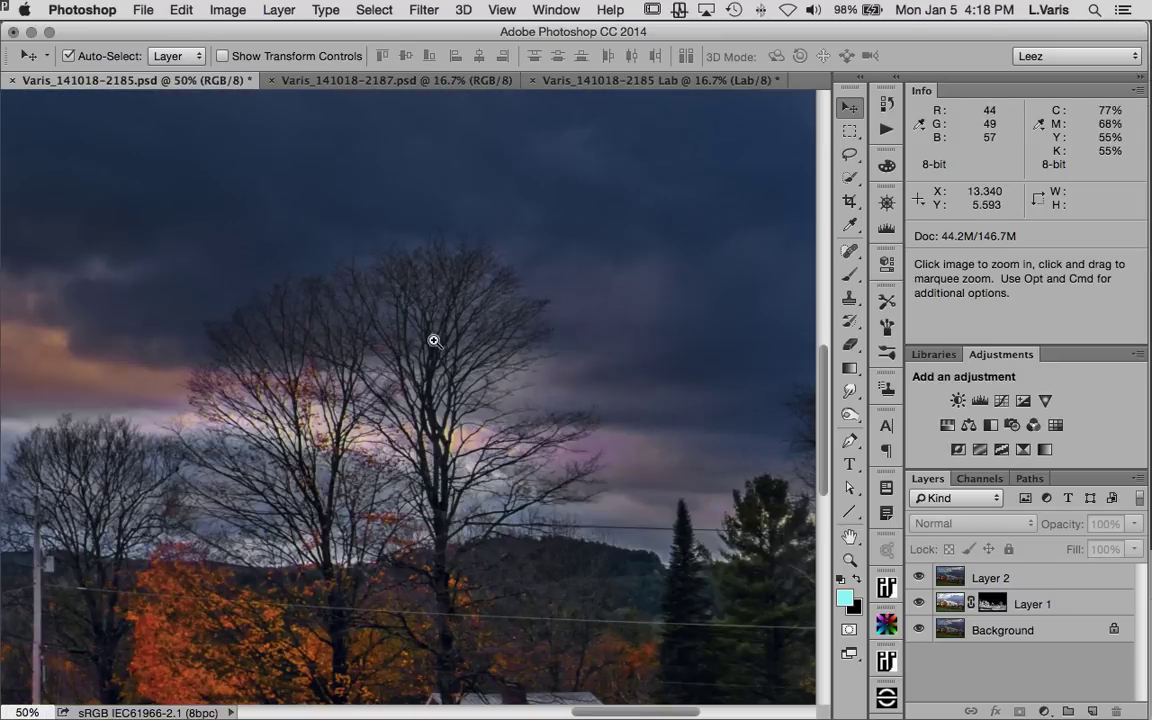
pyautogui.keyDown('super'); pyautogui.keyDown('space'); pyautogui.click(432, 338); pyautogui.keyUp('space'); pyautogui.keyUp('super')
pyautogui.keyDown('super'); pyautogui.keyDown('space'); pyautogui.click(433, 339); pyautogui.keyUp('space'); pyautogui.keyUp('super')
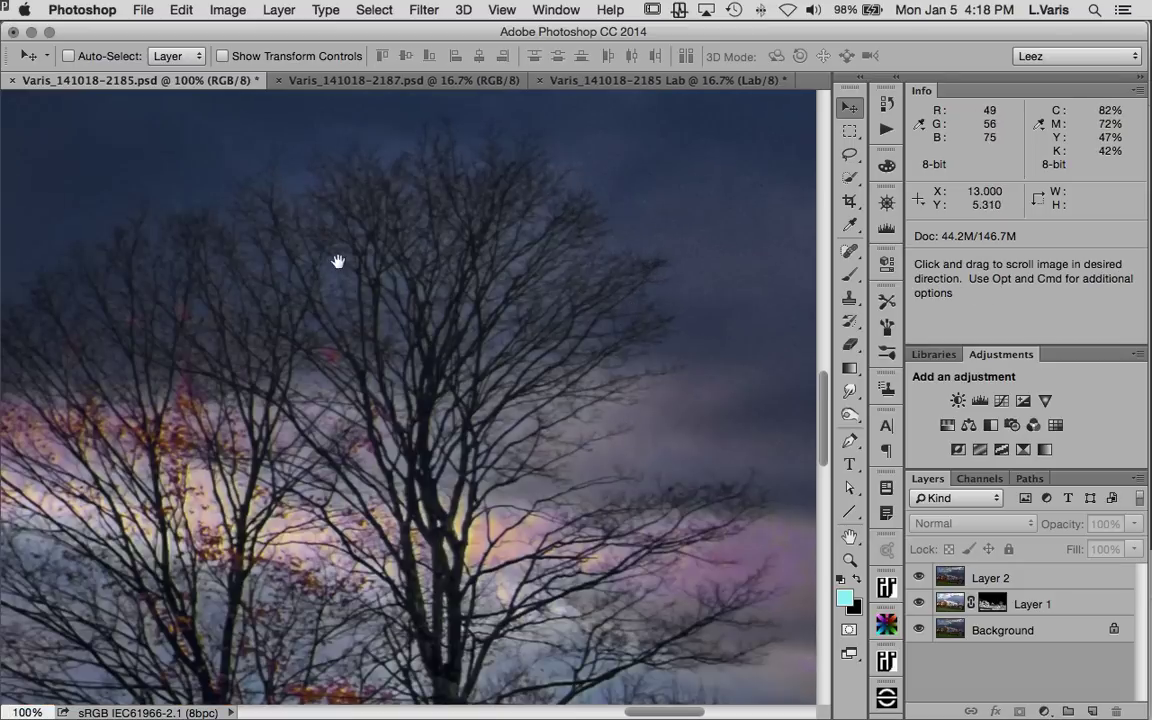
pyautogui.moveTo(337, 185); pyautogui.dragTo(389, 301)
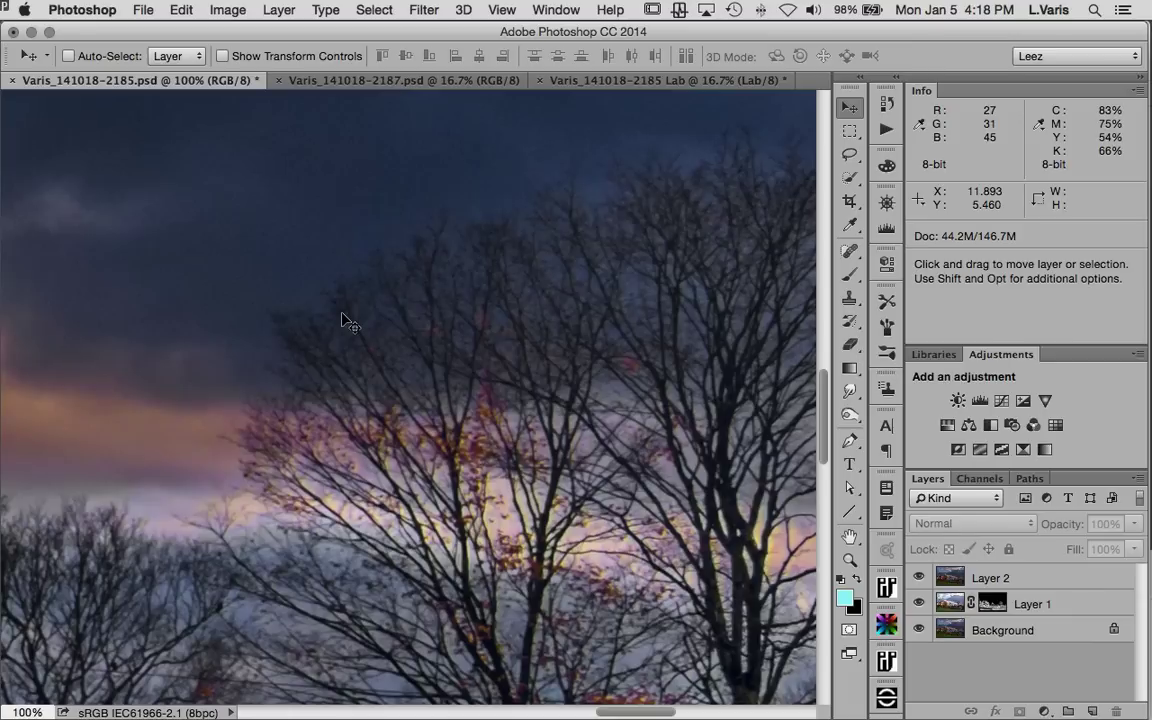
pyautogui.scroll(5, 375, 290)
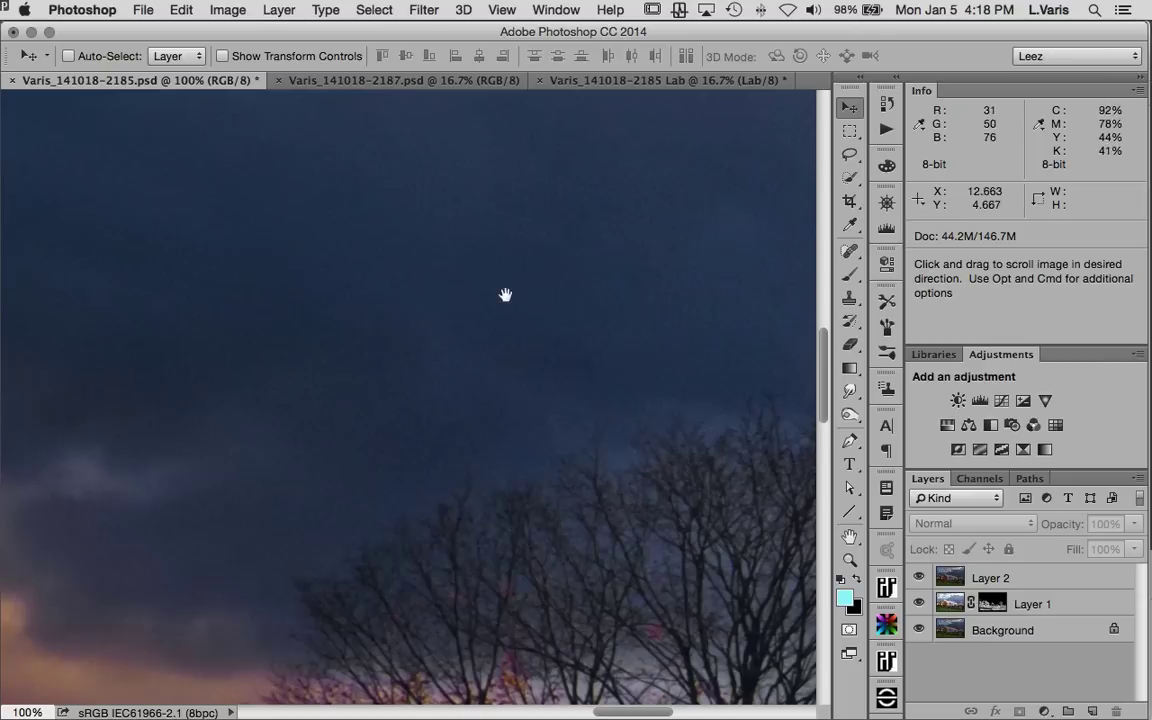
pyautogui.keyDown('alt'); pyautogui.keyDown('super'); pyautogui.click(412, 386); pyautogui.keyUp('super'); pyautogui.keyUp('alt')
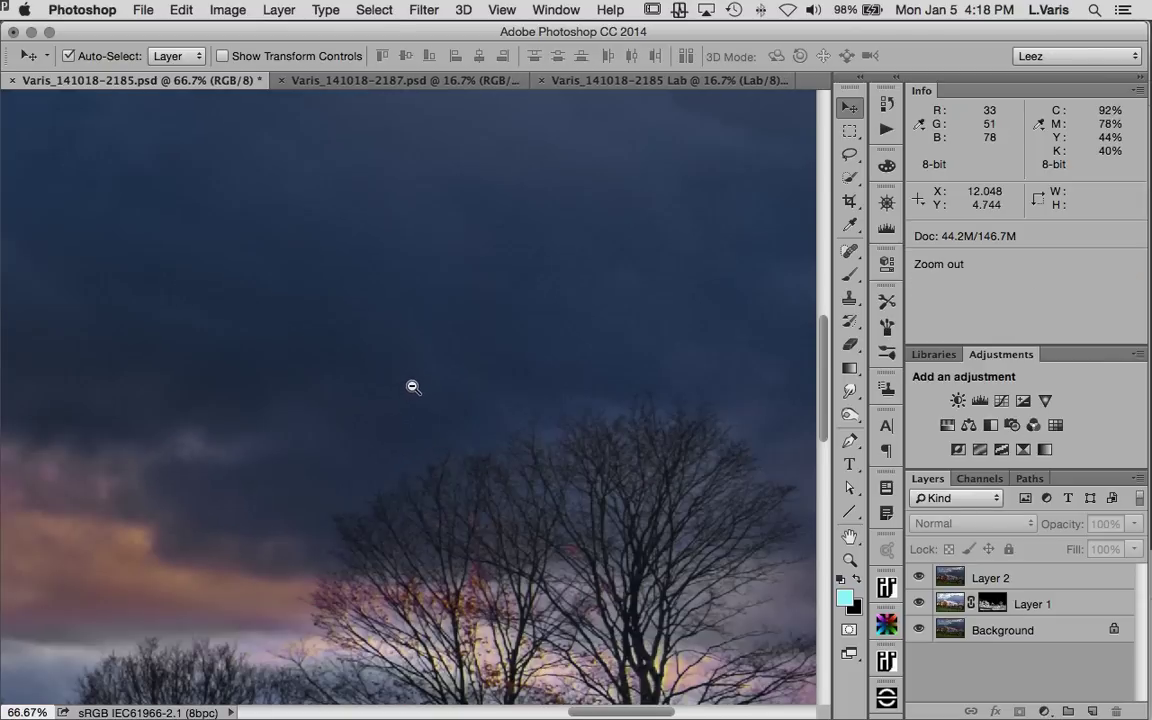
pyautogui.keyDown('alt'); pyautogui.keyDown('super'); pyautogui.click(415, 386); pyautogui.keyUp('super'); pyautogui.keyUp('alt')
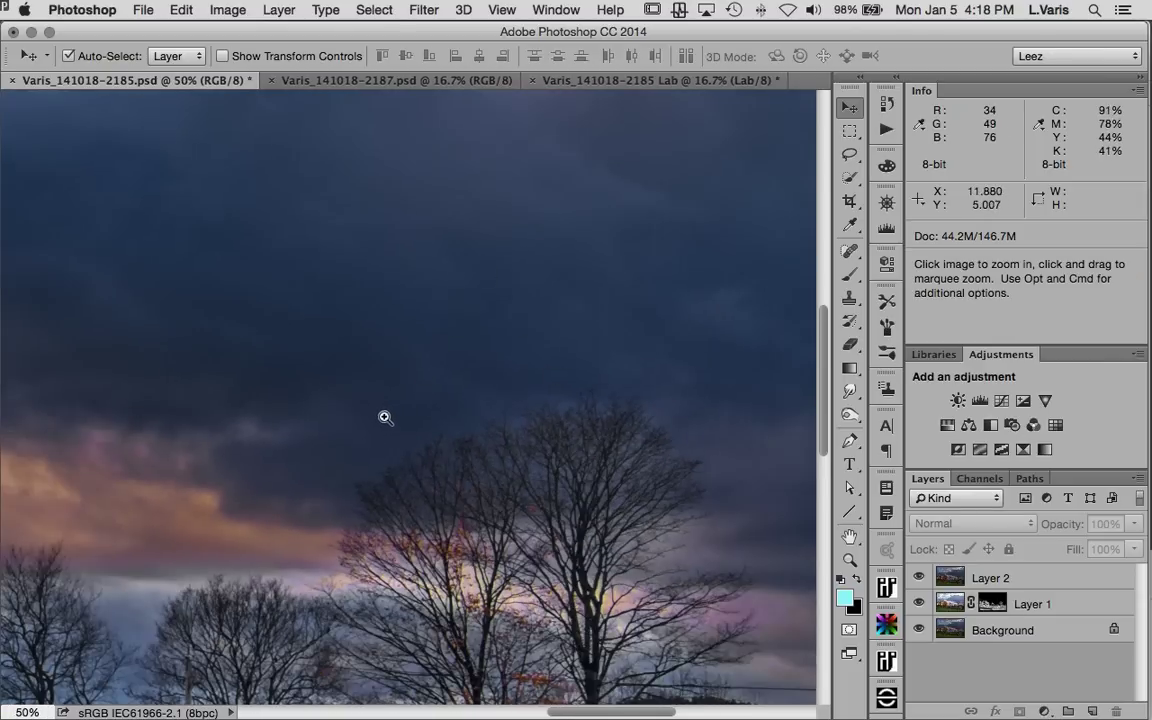
pyautogui.keyDown('alt'); pyautogui.keyDown('super'); pyautogui.click(365, 360); pyautogui.keyUp('super'); pyautogui.keyUp('alt')
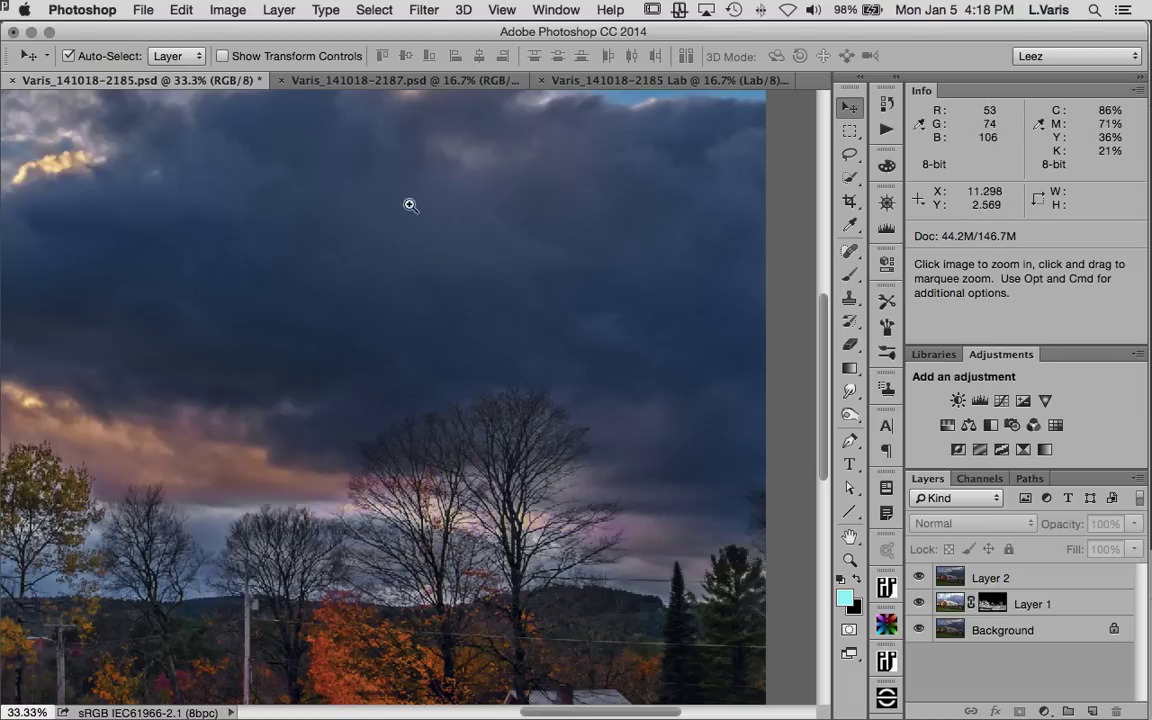
pyautogui.press('space')
pyautogui.moveTo(324, 347); pyautogui.dragTo(491, 321)
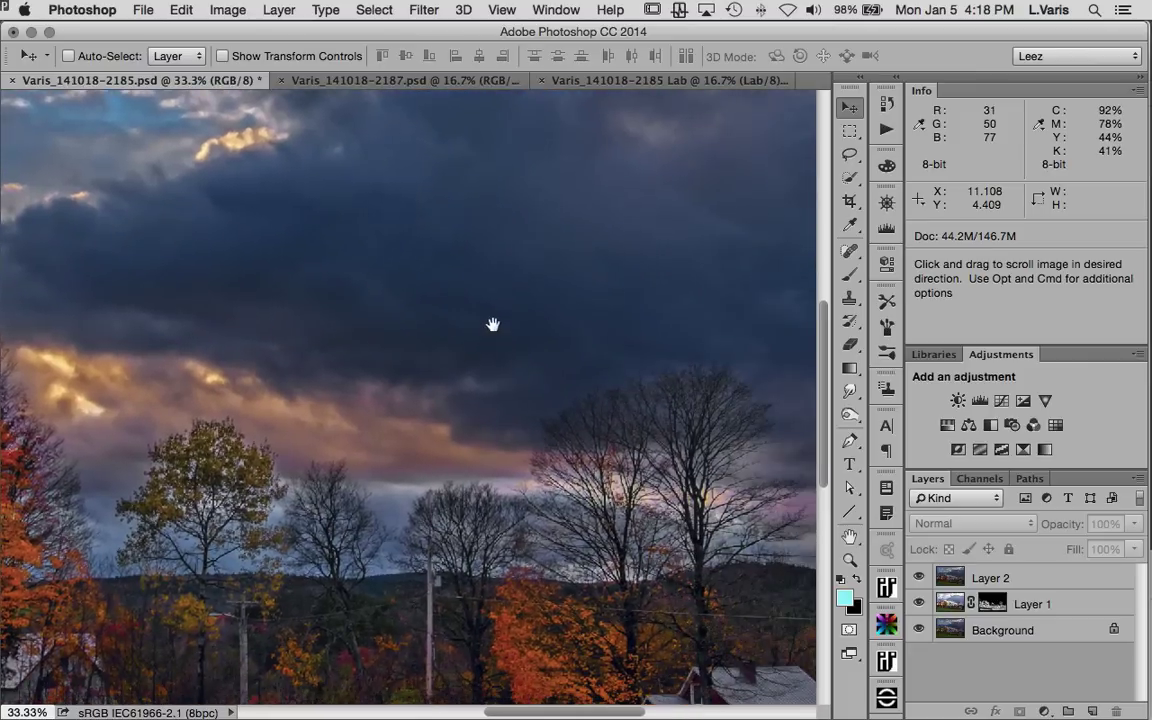
pyautogui.keyDown('alt'); pyautogui.click(518, 403); pyautogui.keyUp('alt')
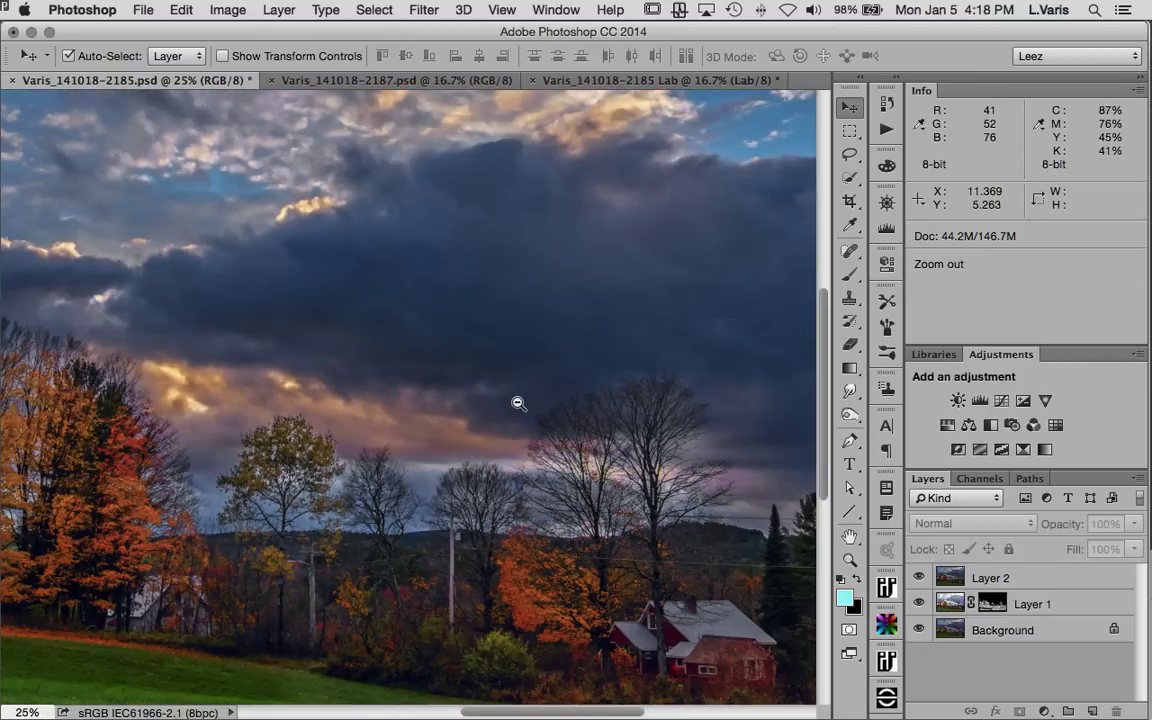
pyautogui.keyDown('alt'); pyautogui.click(518, 403); pyautogui.keyUp('alt')
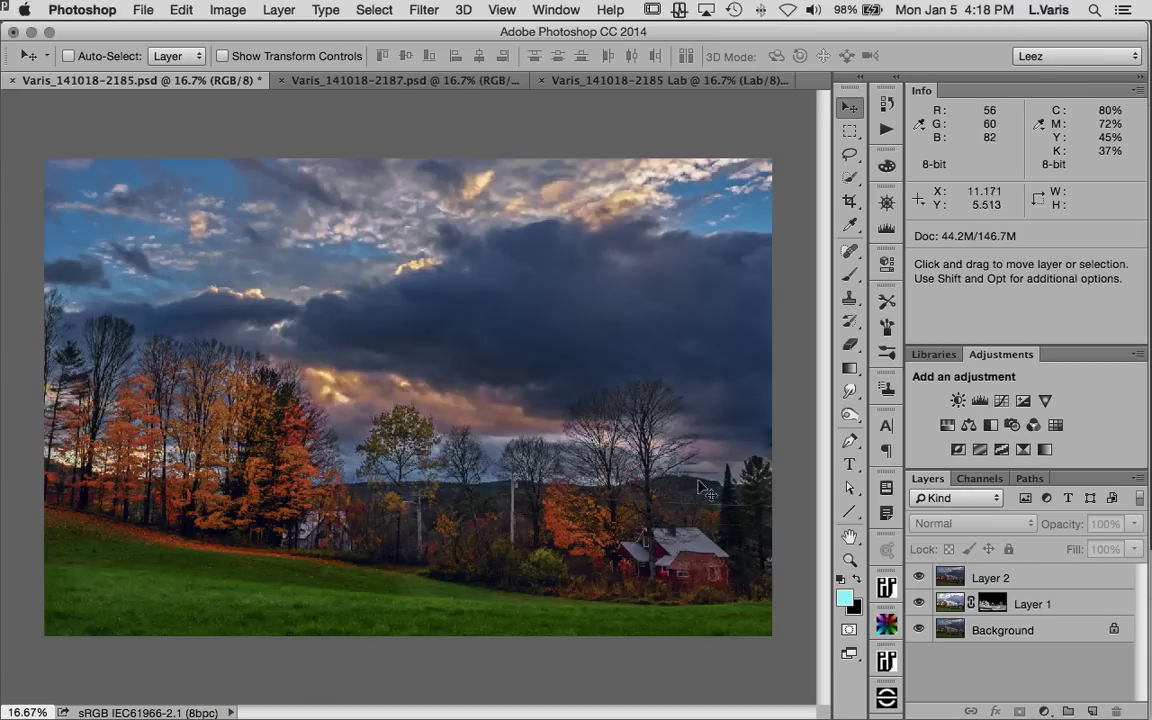
# Step: Stamp all visible layers into a new merged layer above Layer 2, keeping the original layers
pyautogui.click(1104, 583)
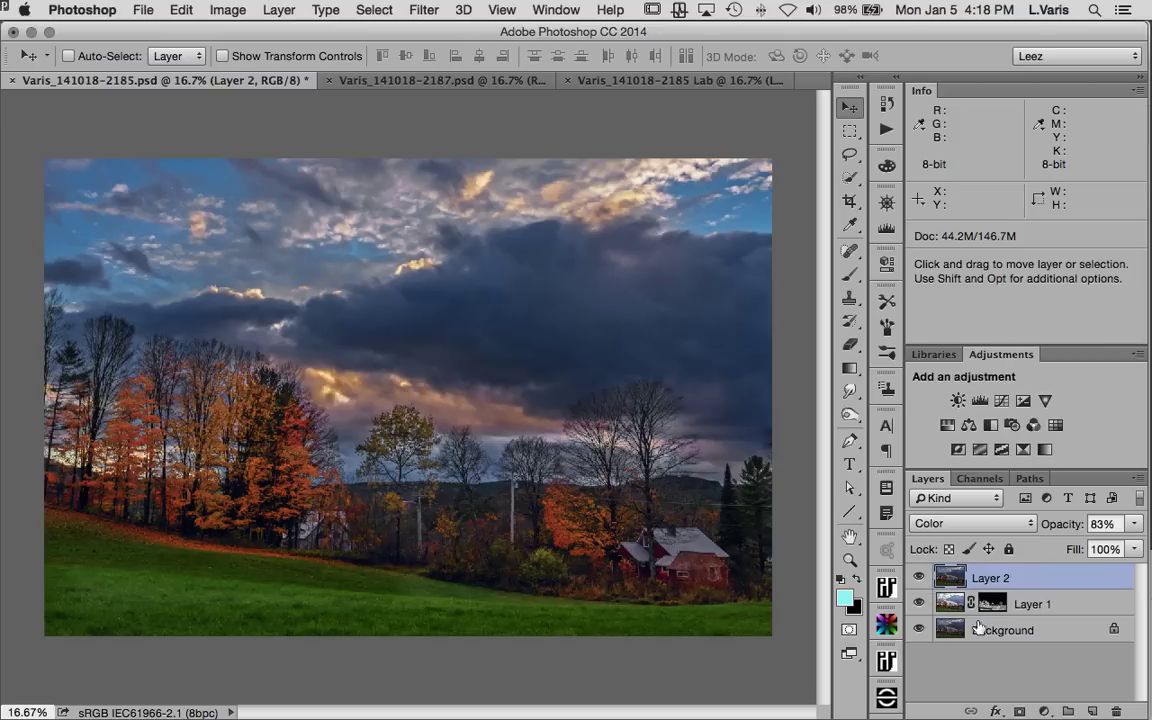
pyautogui.click(1136, 481)
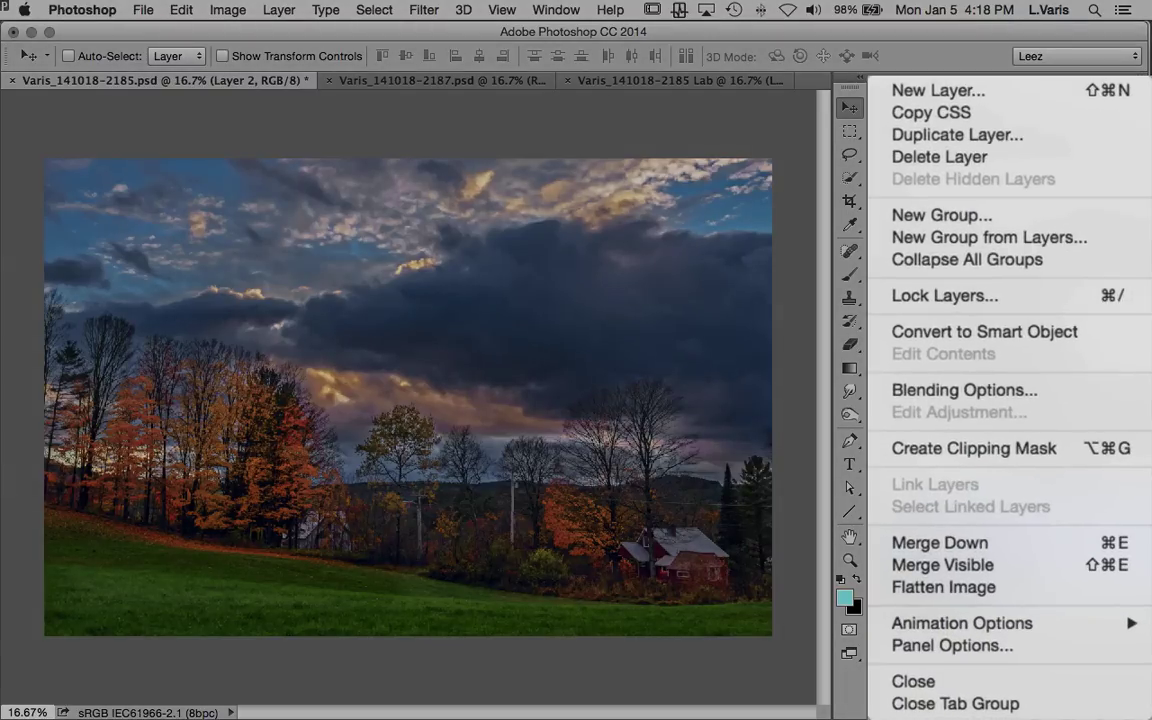
pyautogui.keyDown('alt'); pyautogui.click(986, 566); pyautogui.keyUp('alt')
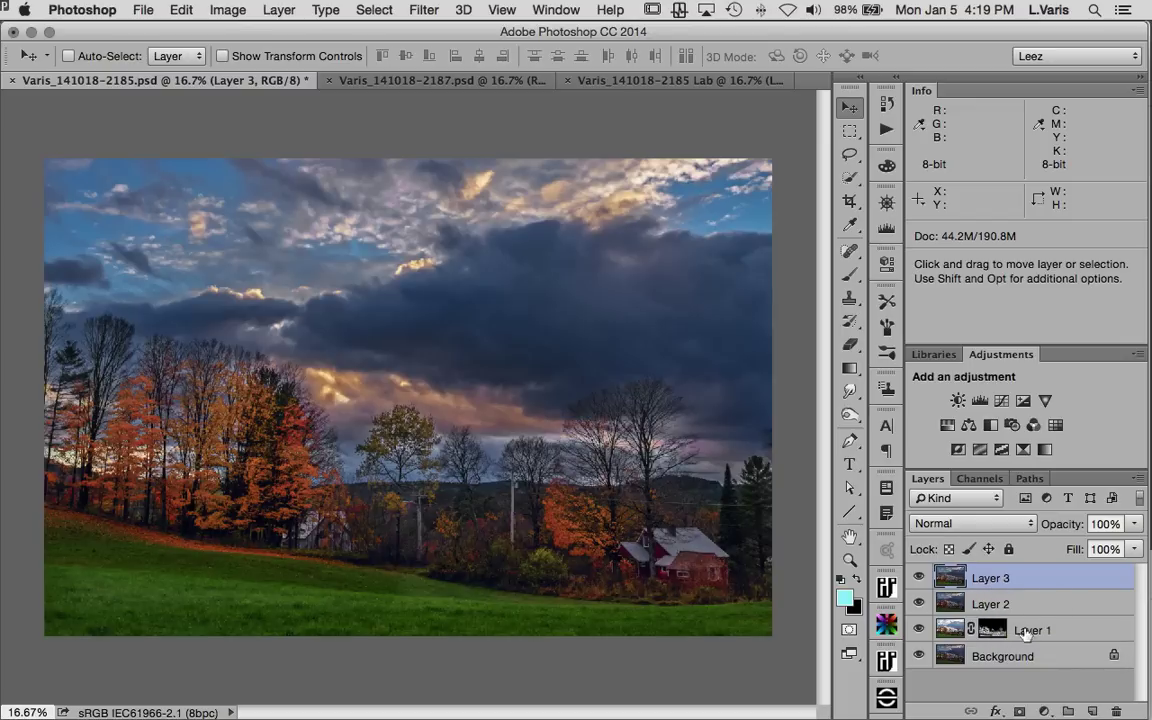
# Step: Rename Layer 2 as "color" and Layer 1 as "lighter leaves"
pyautogui.doubleClick(990, 605)
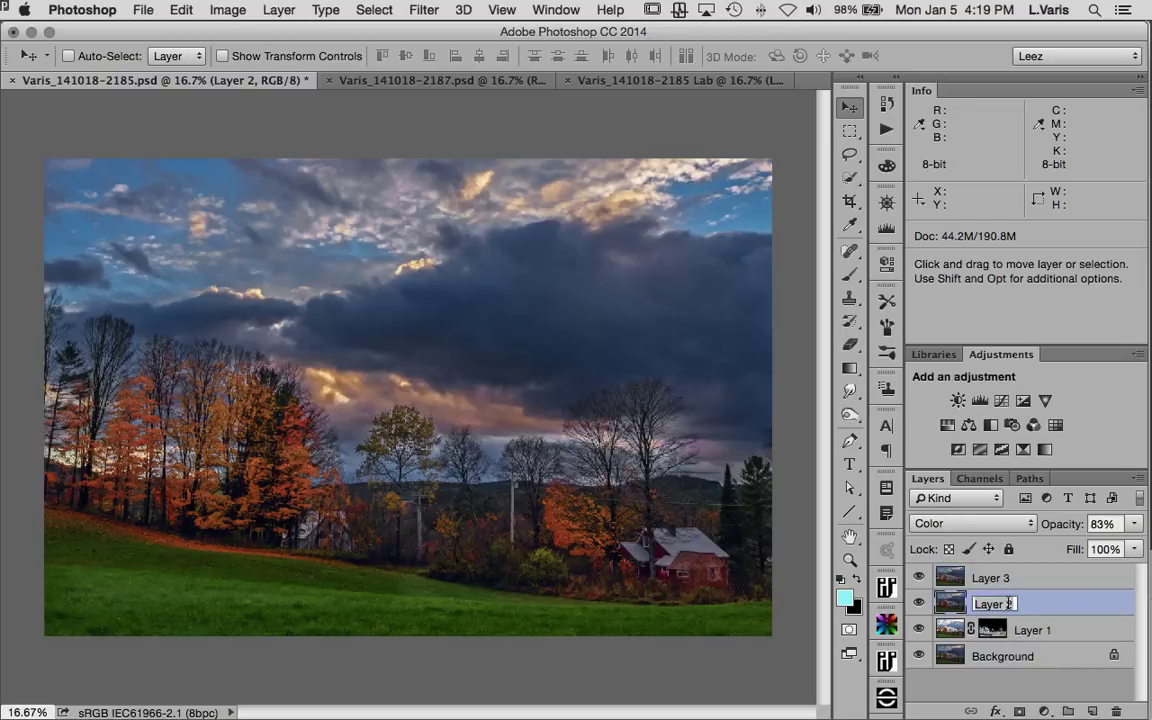
pyautogui.write('color')
pyautogui.press('Return')
pyautogui.click(1030, 632)
pyautogui.doubleClick(1030, 632)
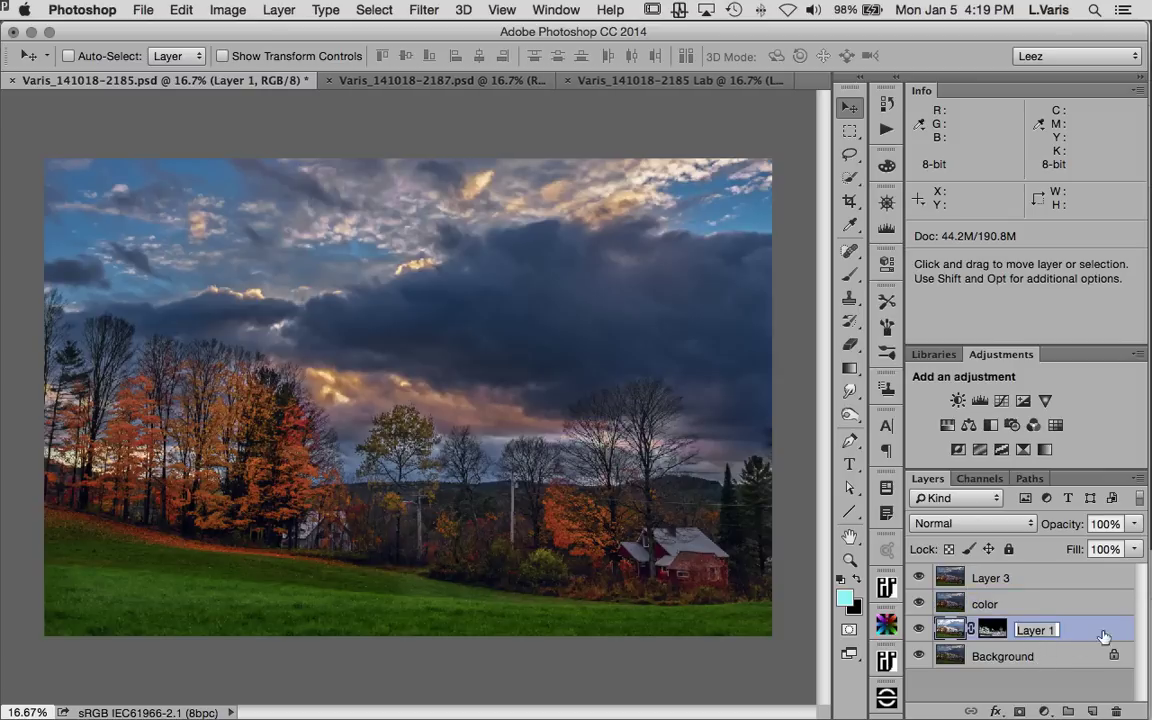
pyautogui.moveTo(1150, 550)
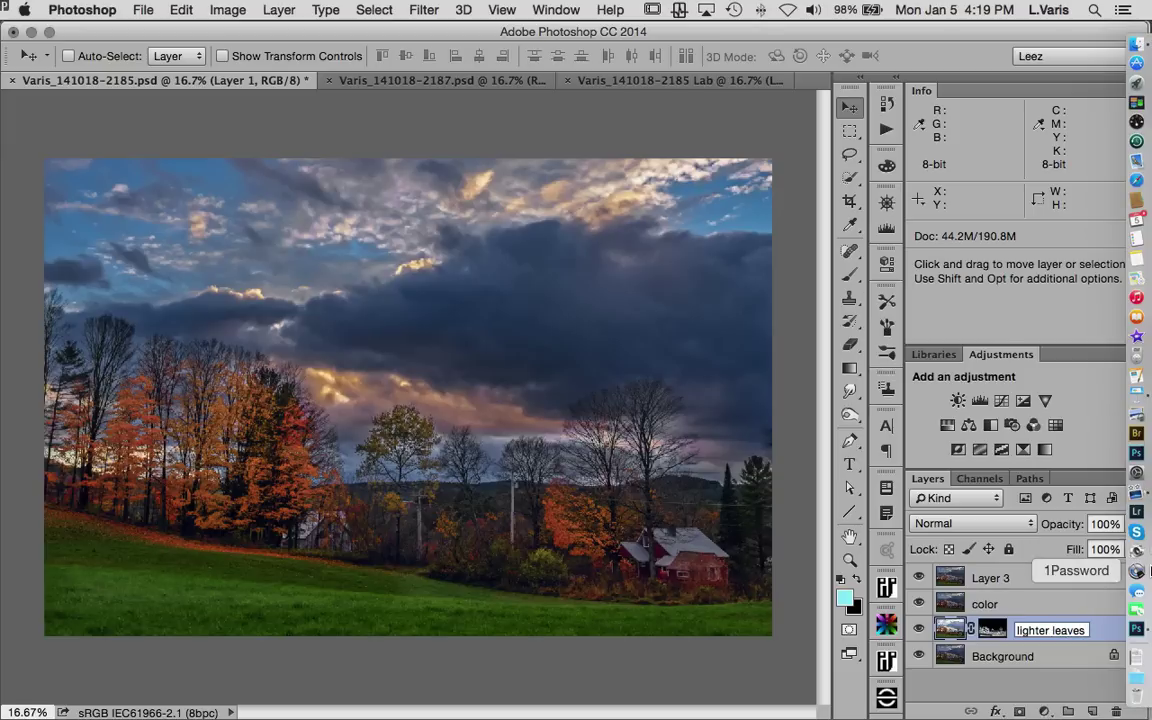
pyautogui.press('Return')
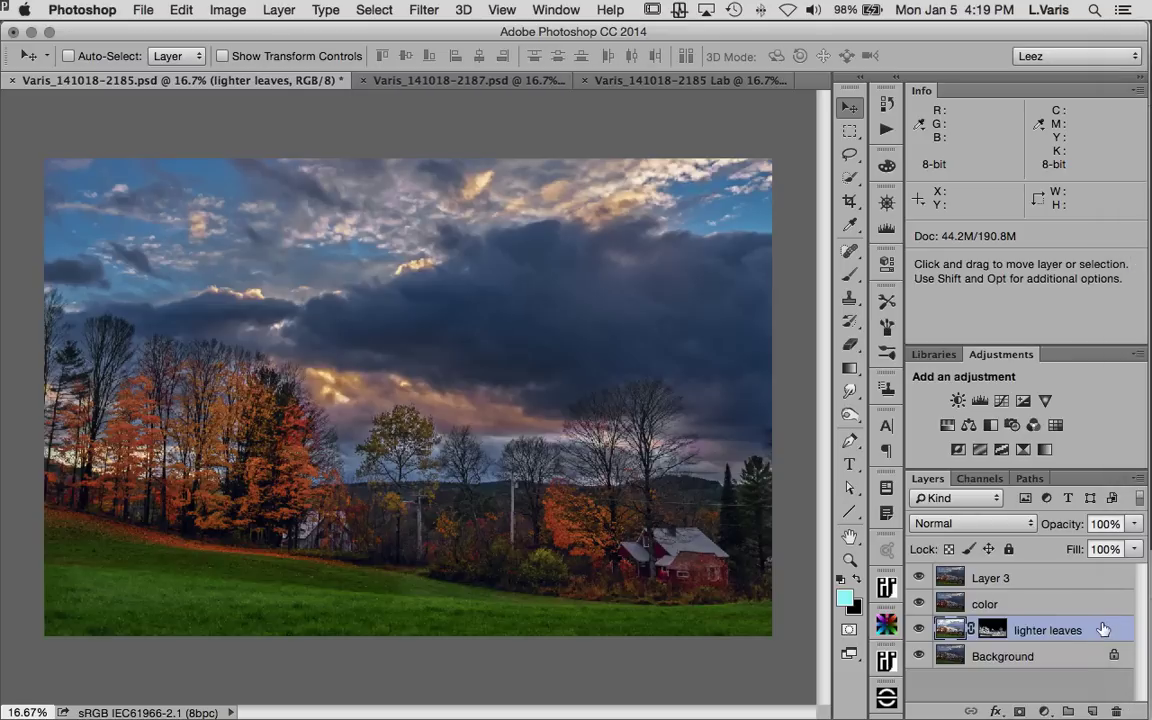
# Step: Start an Unsharp Mask on Layer 3, viewing the bare trees above the barn, and set the Amount to 500%
pyautogui.click(990, 580)
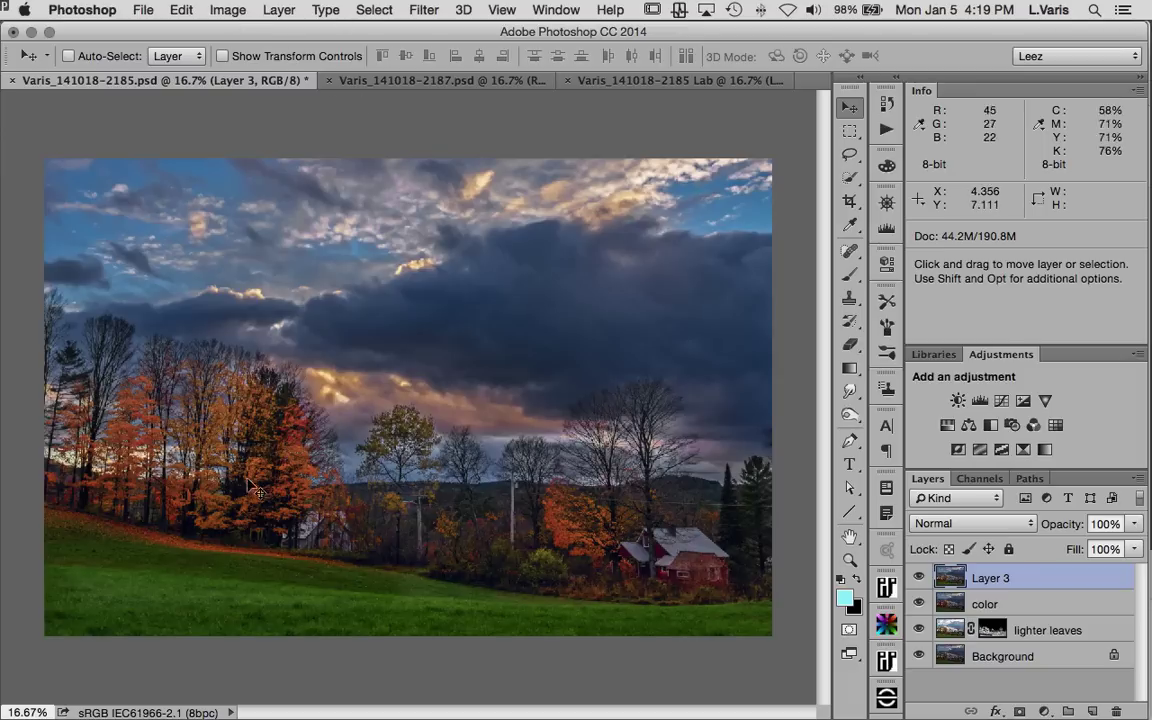
pyautogui.keyDown('super'); pyautogui.click(291, 465); pyautogui.keyUp('super')
pyautogui.keyDown('super'); pyautogui.click(306, 371); pyautogui.keyUp('super')
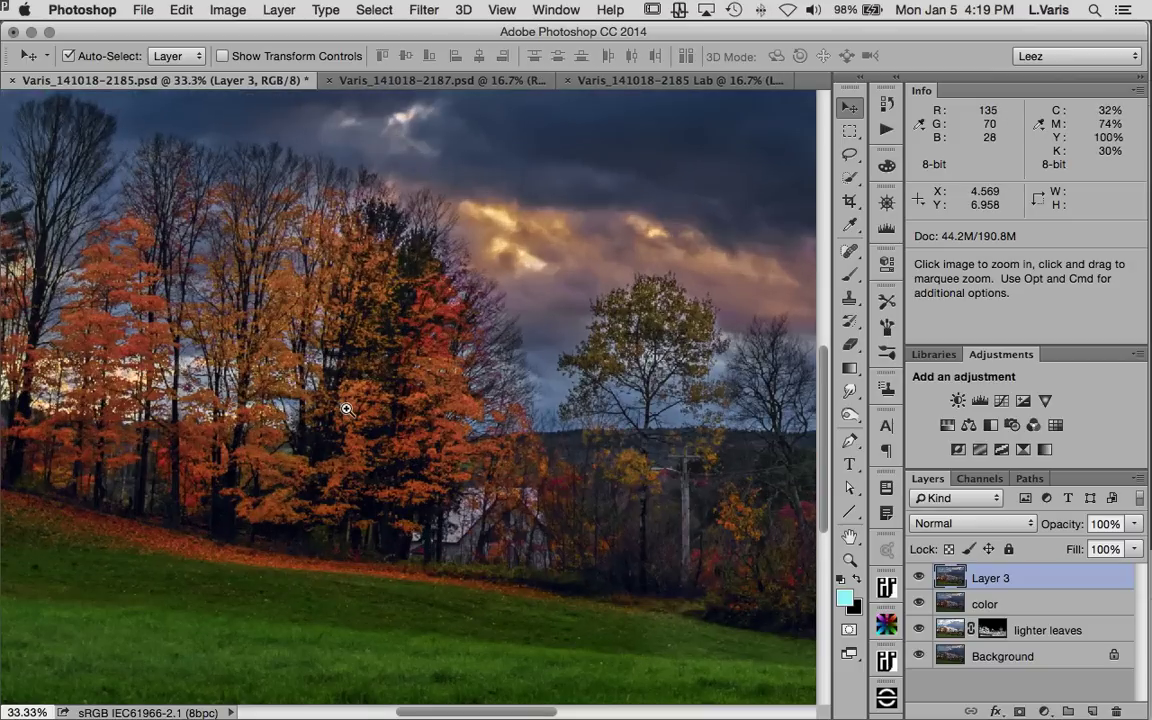
pyautogui.keyDown('super'); pyautogui.click(312, 368); pyautogui.keyUp('super')
pyautogui.moveTo(594, 424); pyautogui.dragTo(200, 450)
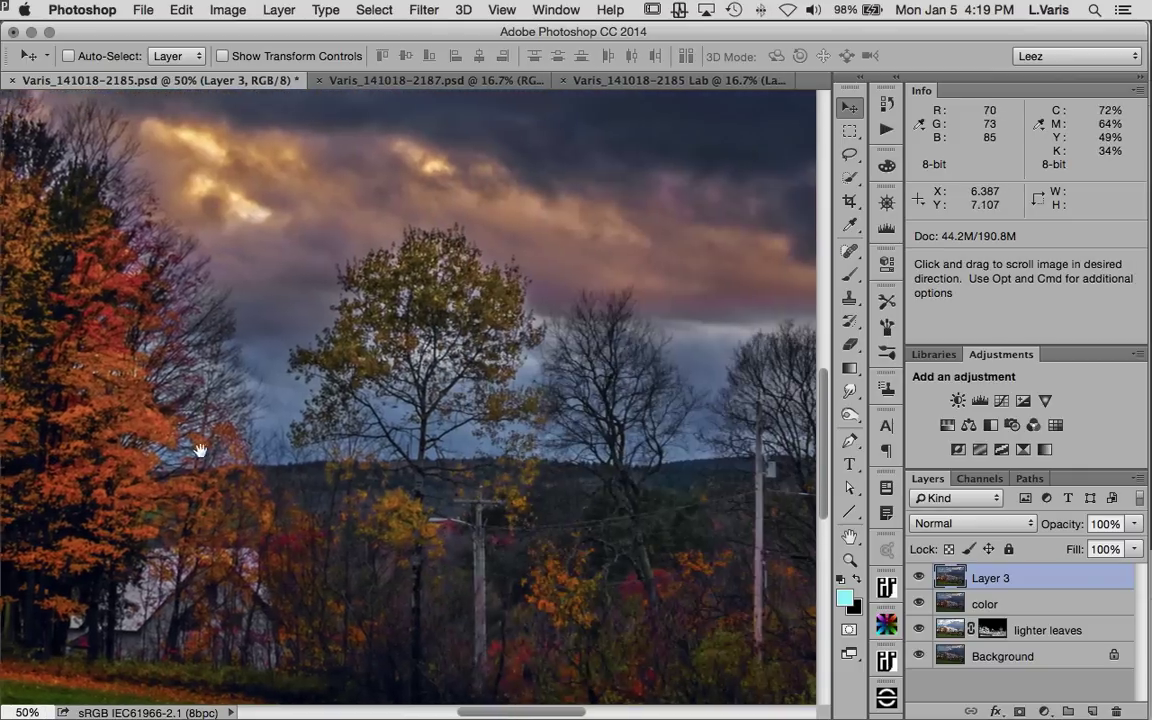
pyautogui.moveTo(465, 416); pyautogui.dragTo(314, 415)
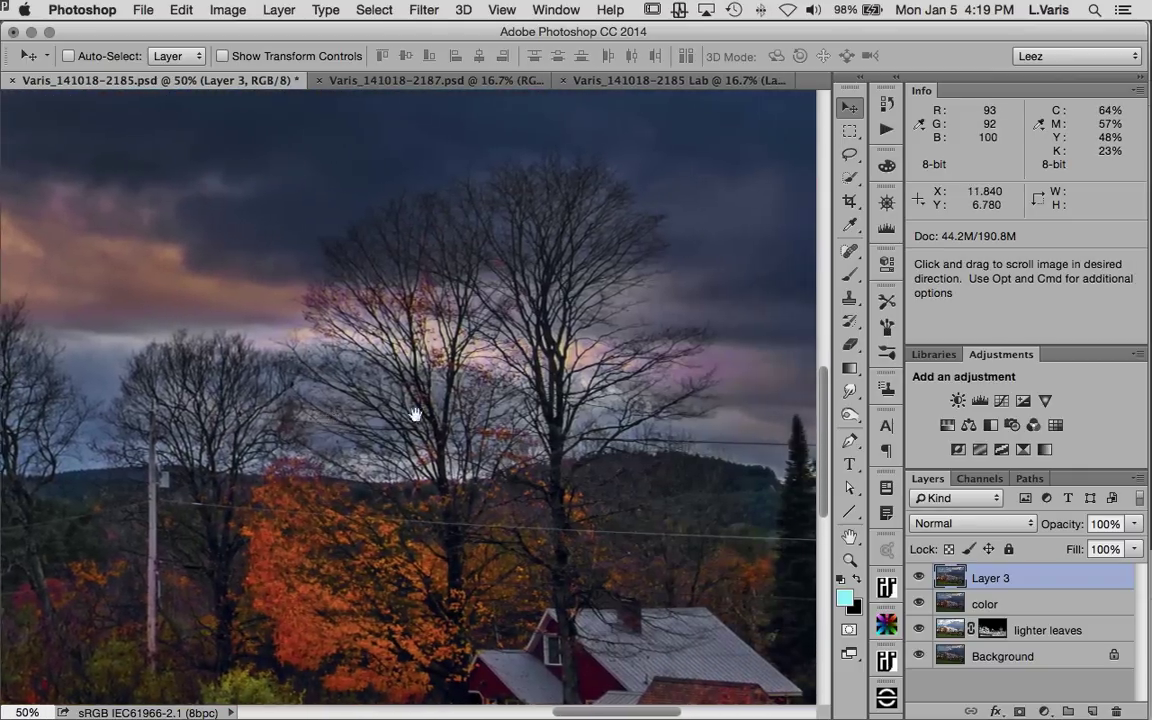
pyautogui.click(421, 10)
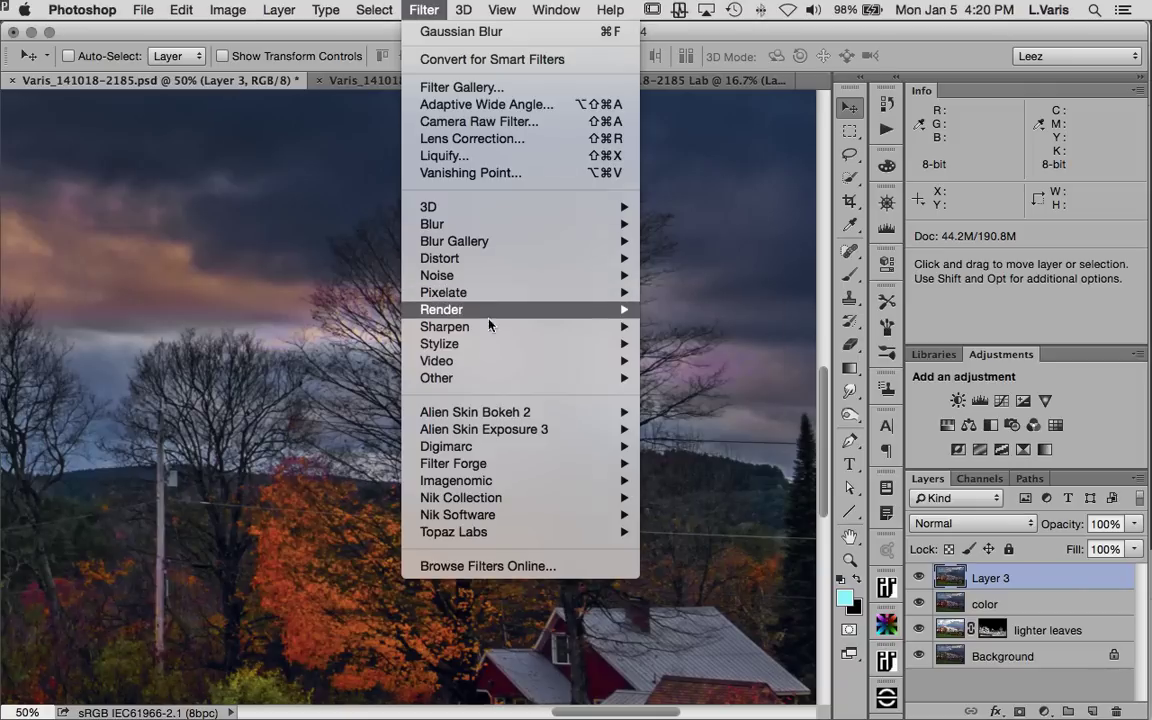
pyautogui.moveTo(487, 327)
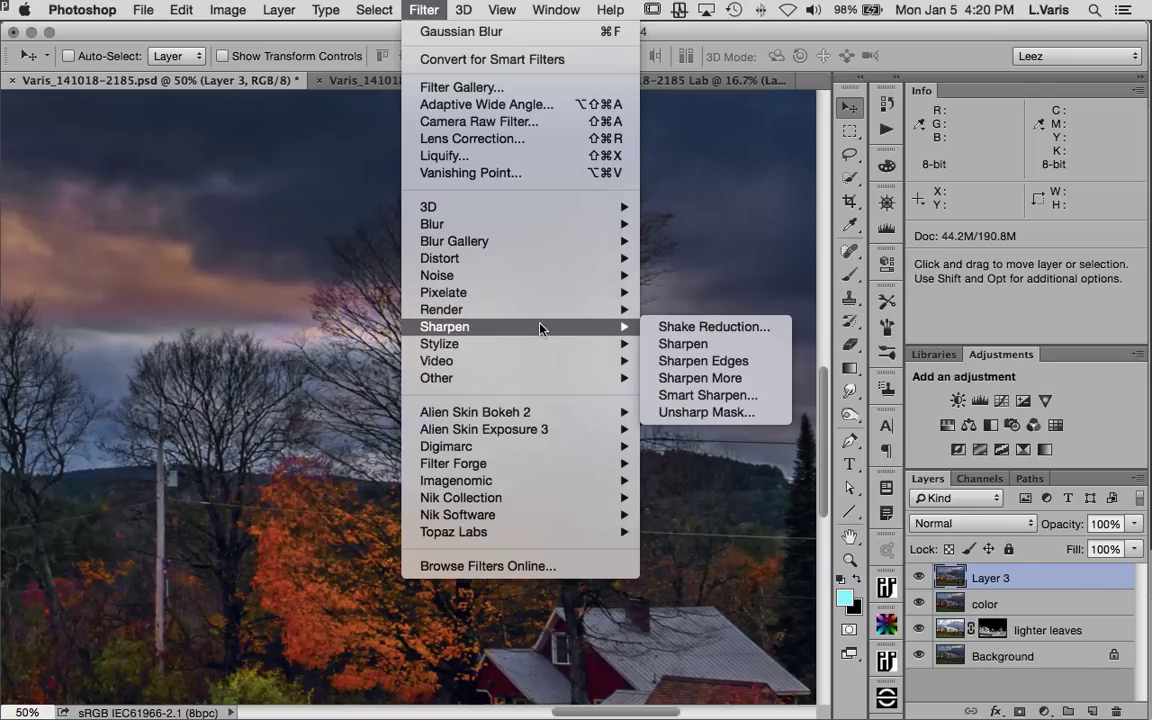
pyautogui.click(717, 414)
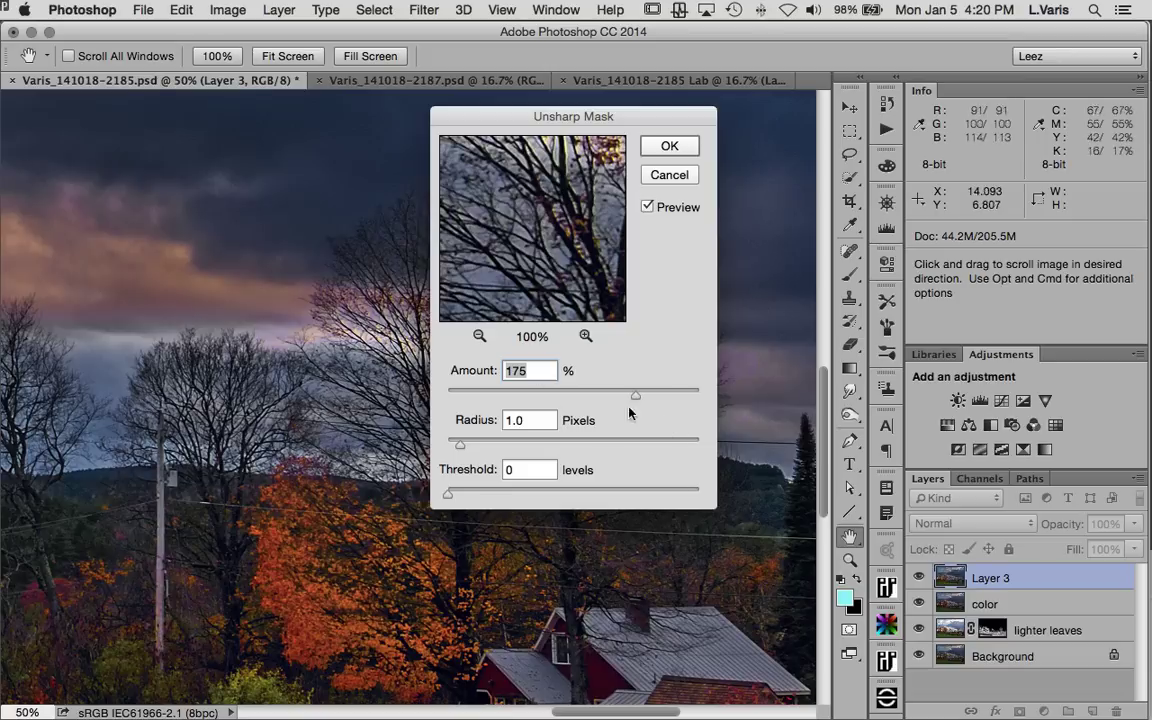
pyautogui.moveTo(634, 399); pyautogui.dragTo(761, 399)
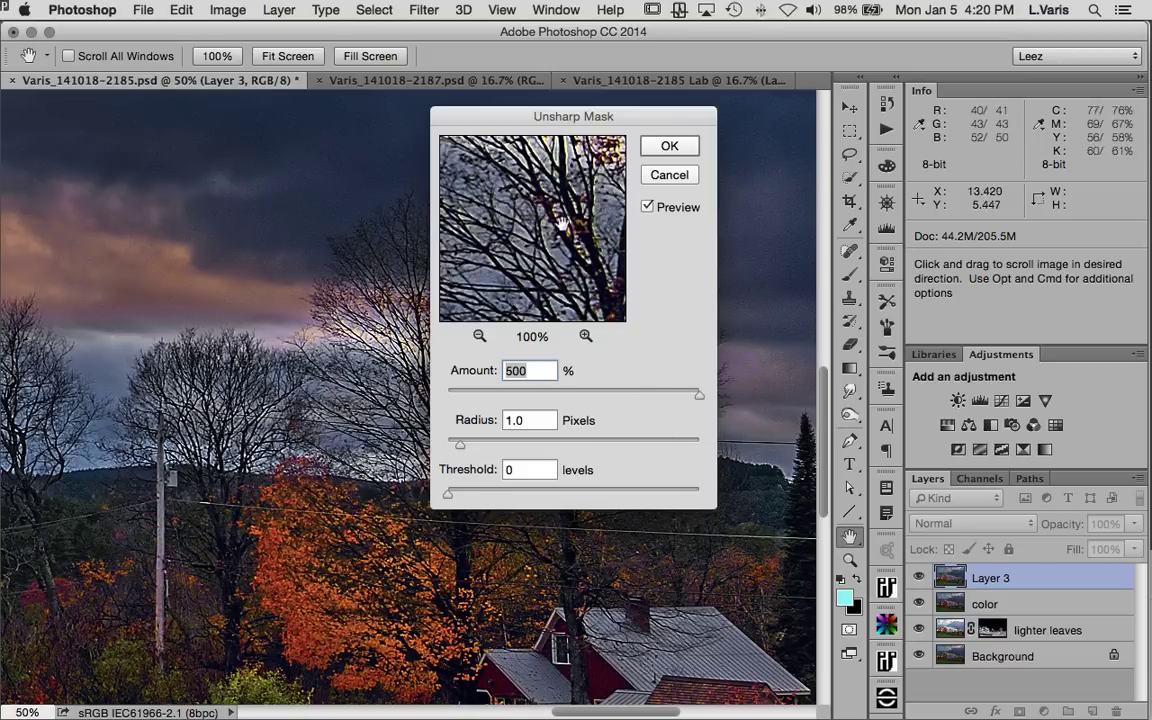
# Step: Try an Unsharp Mask Threshold of 6 levels, previewing its effect on the smooth sky and the tree branches
pyautogui.moveTo(483, 188); pyautogui.dragTo(586, 260)
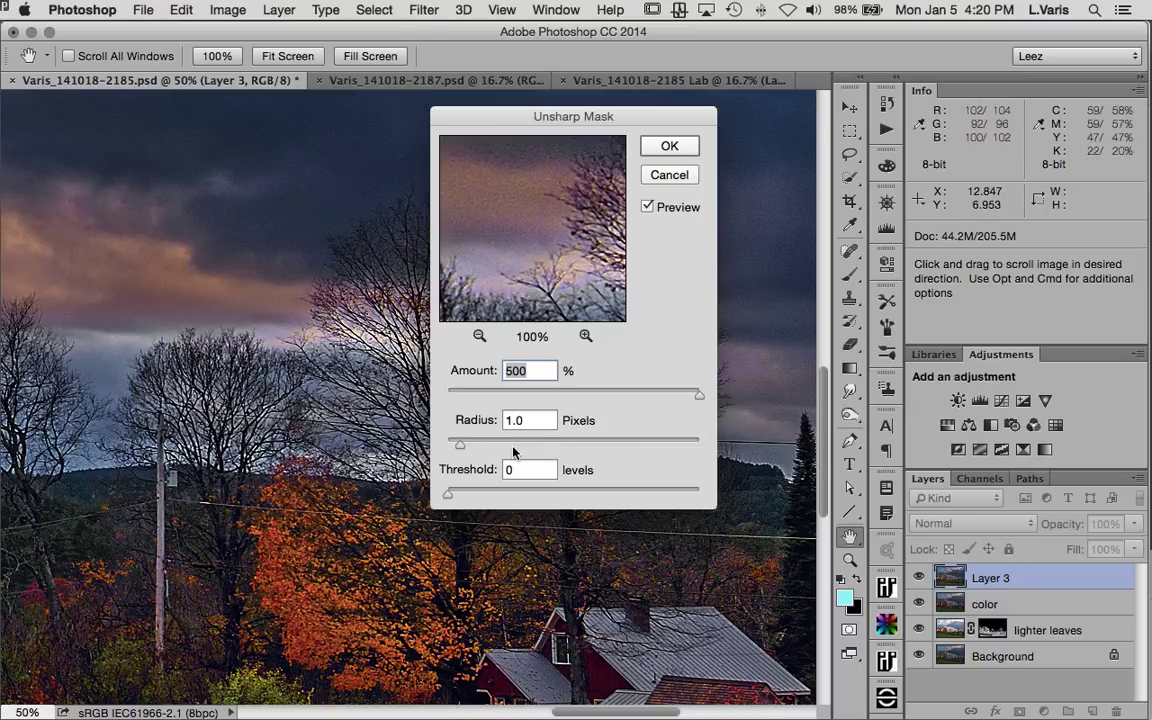
pyautogui.click(527, 180)
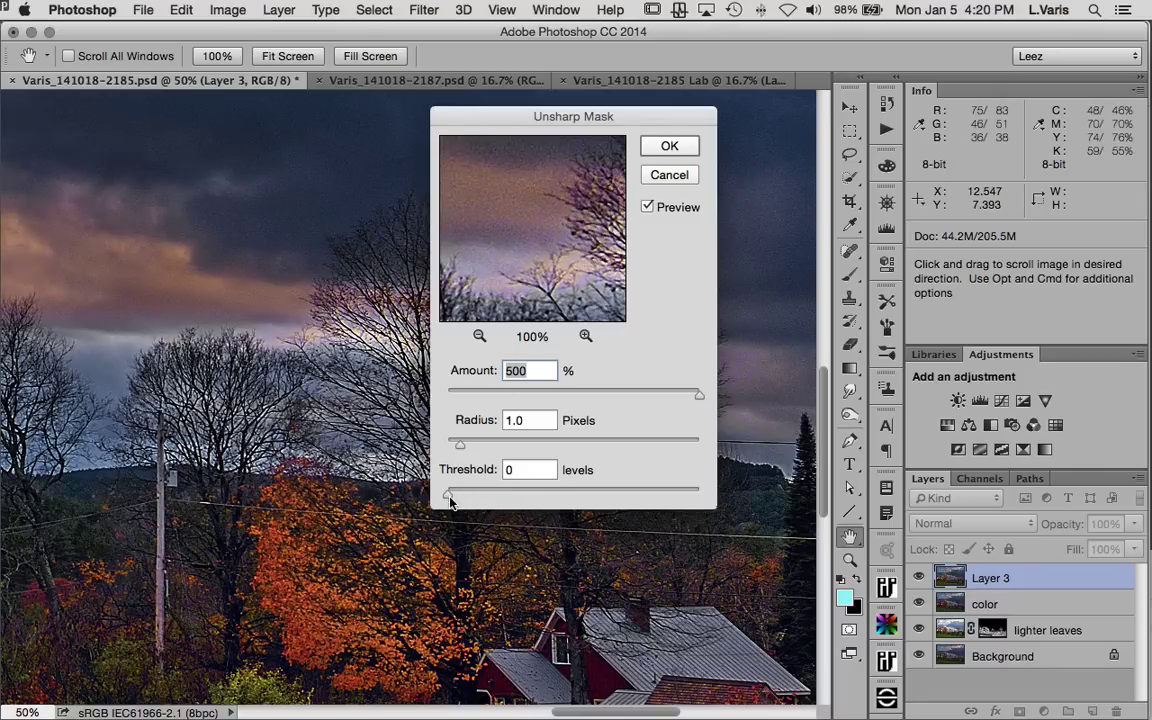
pyautogui.moveTo(449, 497); pyautogui.dragTo(458, 503)
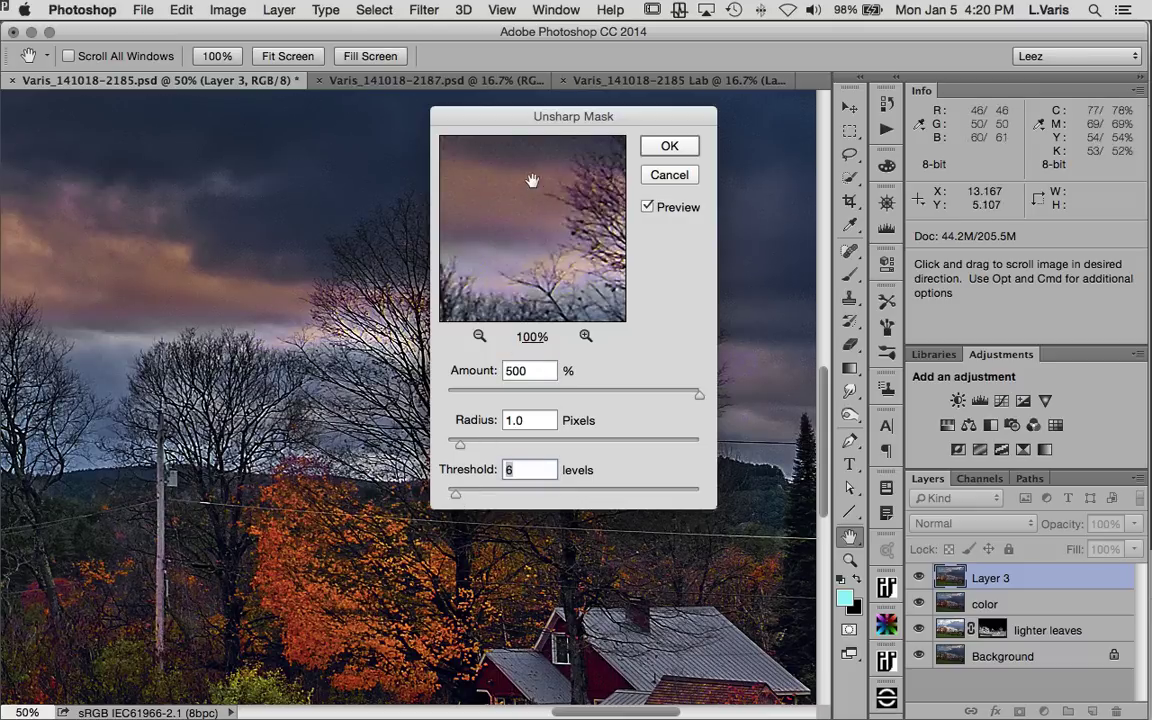
pyautogui.moveTo(529, 218); pyautogui.dragTo(452, 249)
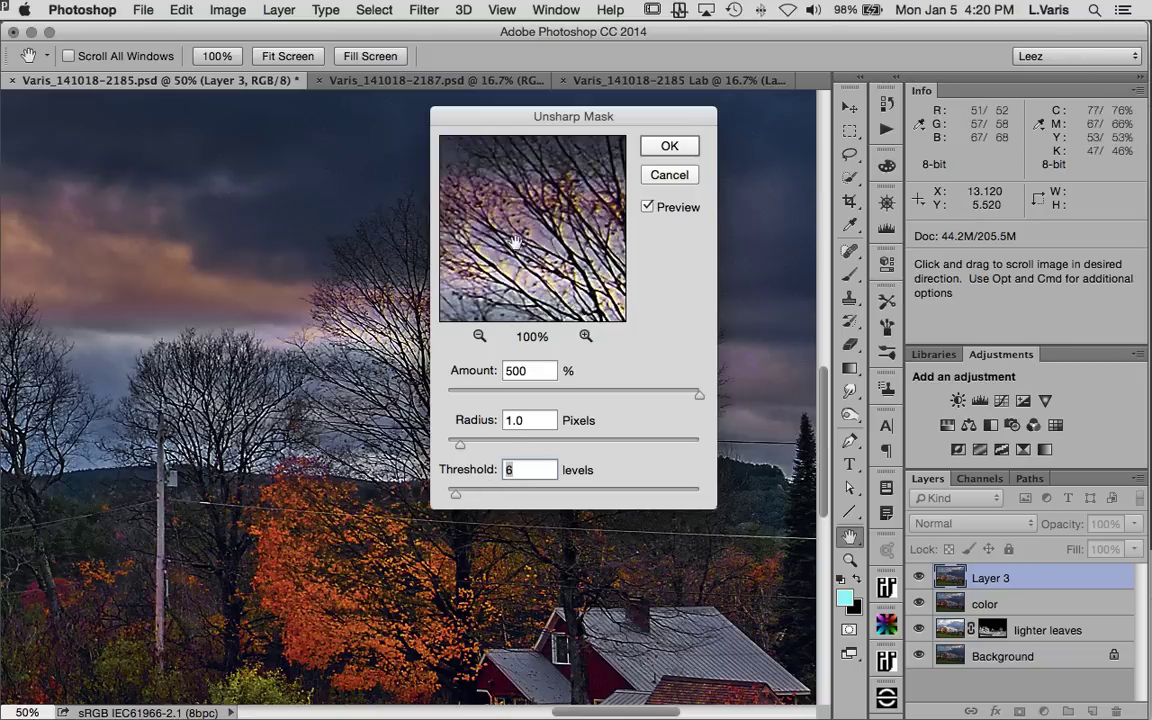
pyautogui.moveTo(463, 218); pyautogui.dragTo(475, 246)
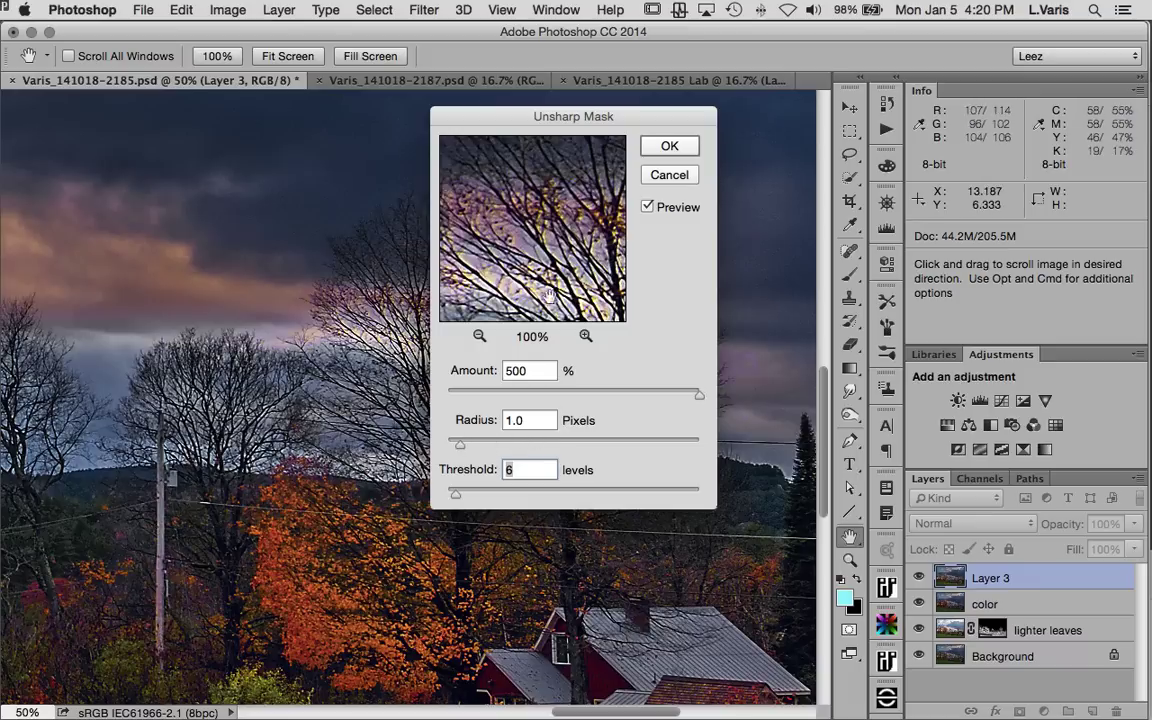
# Step: Try an Unsharp Mask Radius of 0.7 pixels and preview the treetops against the dark clouds
pyautogui.click(457, 449)
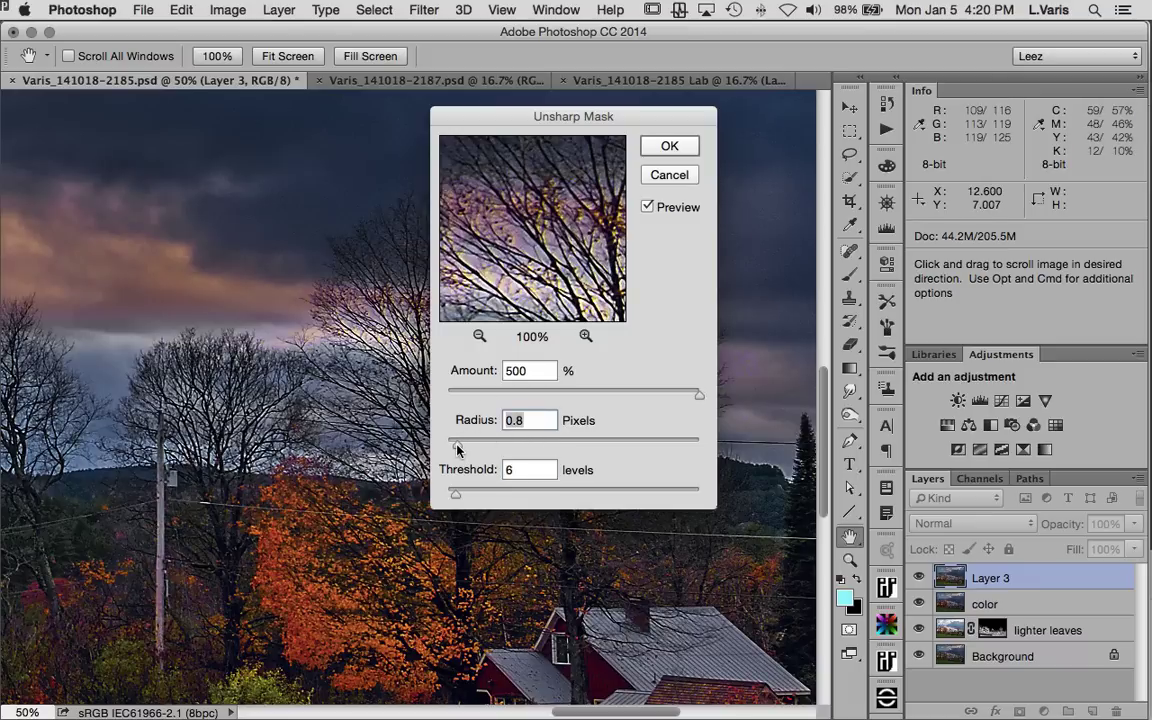
pyautogui.moveTo(497, 222); pyautogui.dragTo(545, 313)
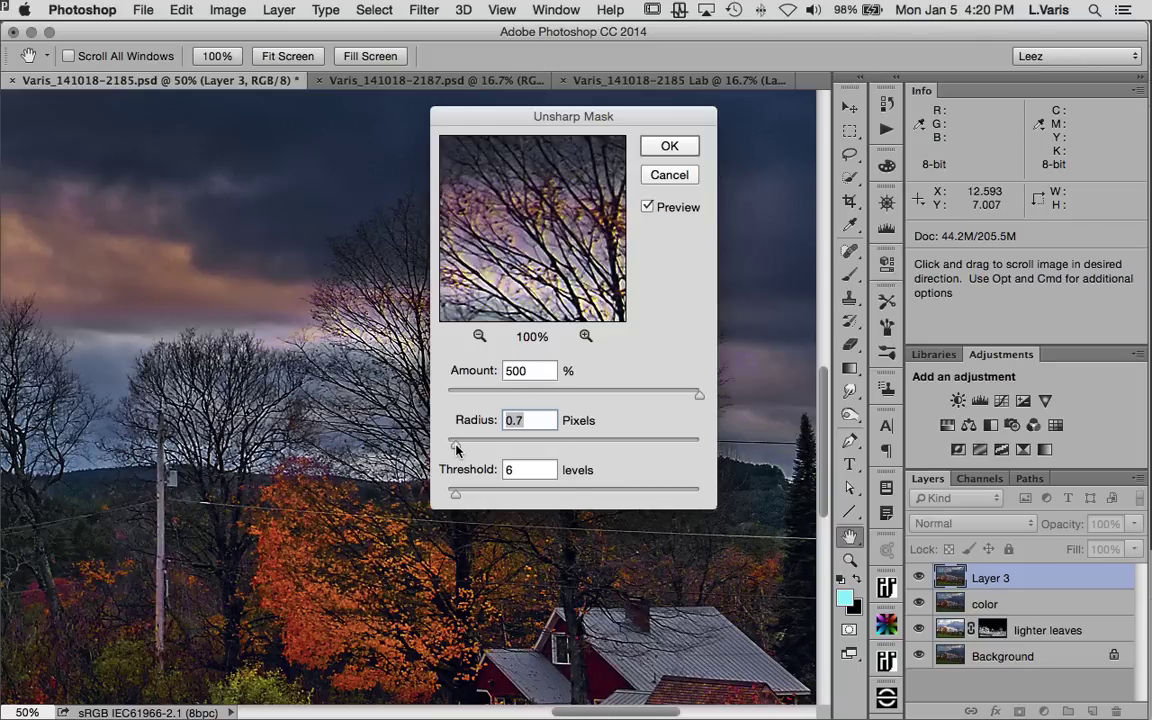
pyautogui.moveTo(505, 230)
pyautogui.mouseDown()
pyautogui.moveTo(517, 214)
pyautogui.moveTo(548, 249)
pyautogui.moveTo(571, 216)
pyautogui.moveTo(584, 255)
pyautogui.moveTo(552, 224)
pyautogui.moveTo(489, 222)
pyautogui.moveTo(550, 196)
pyautogui.moveTo(512, 234)
pyautogui.moveTo(522, 224)
pyautogui.mouseUp()
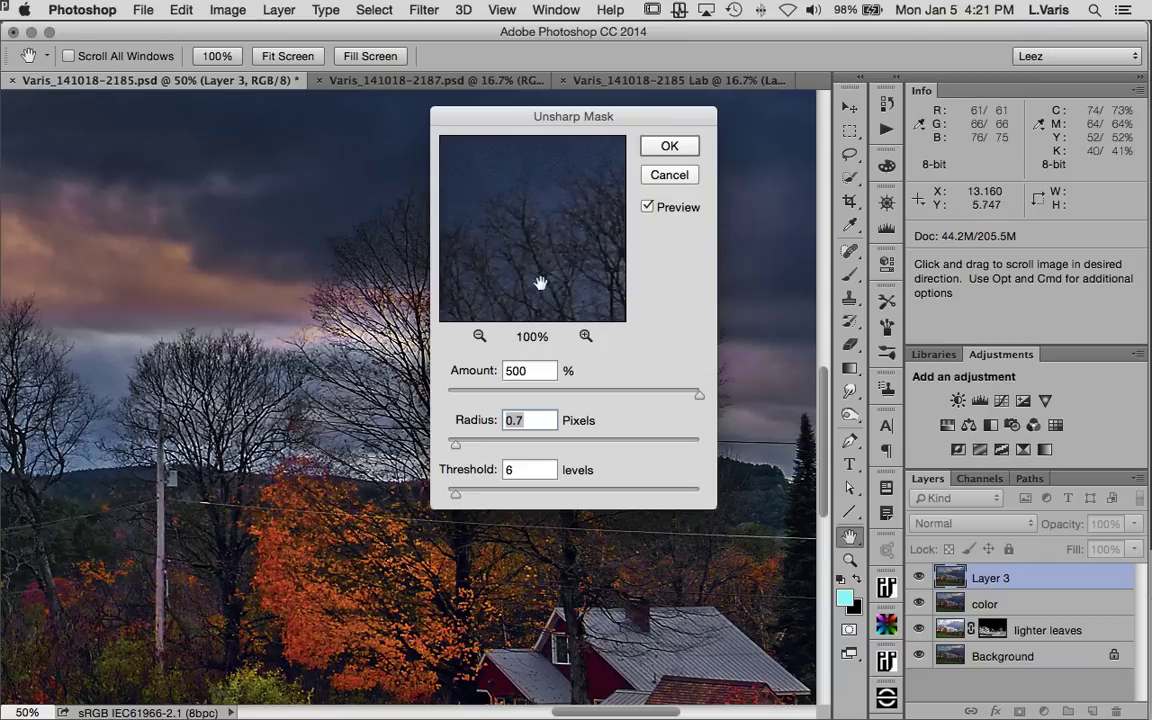
pyautogui.moveTo(541, 279); pyautogui.dragTo(547, 256)
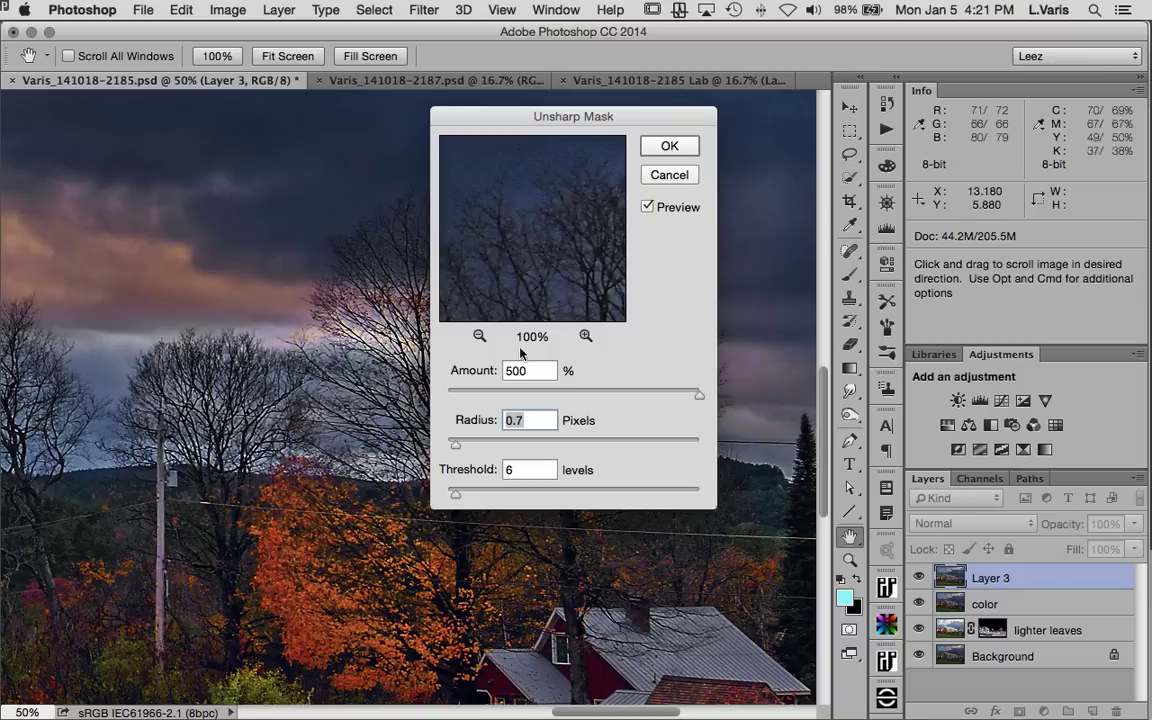
# Step: Set the Unsharp Mask Threshold to 5 levels and the Radius to 0.9 pixels, and apply the sharpening
pyautogui.moveTo(454, 497); pyautogui.dragTo(453, 497)
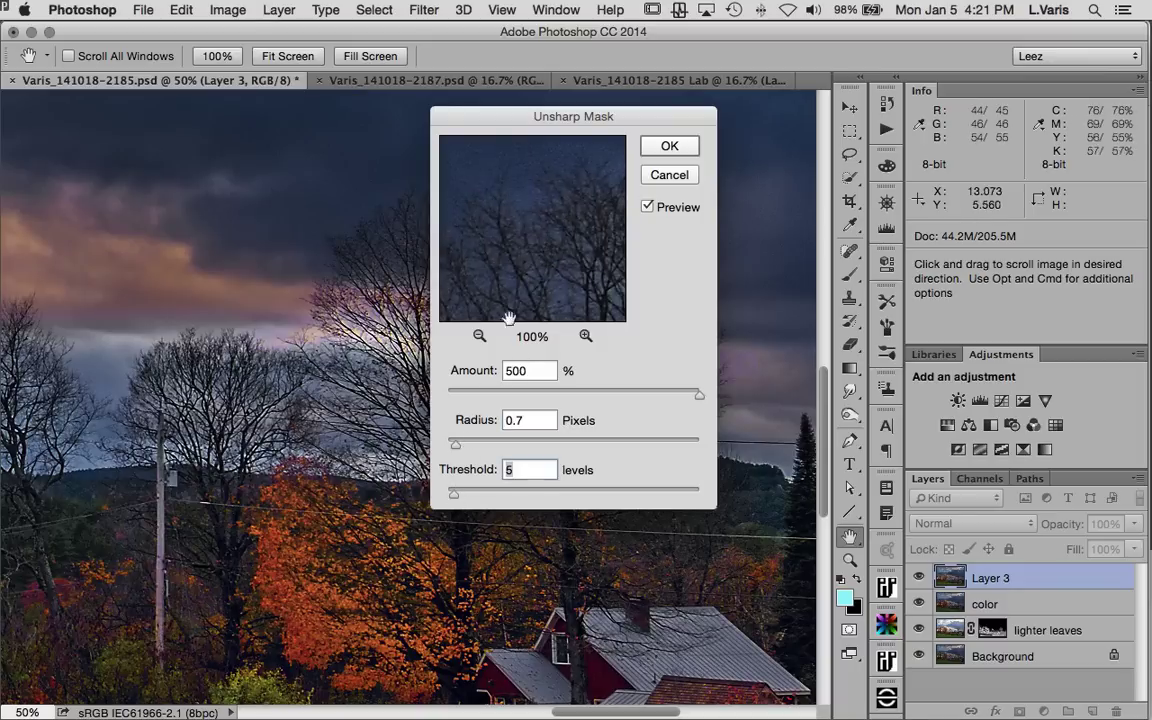
pyautogui.click(458, 445)
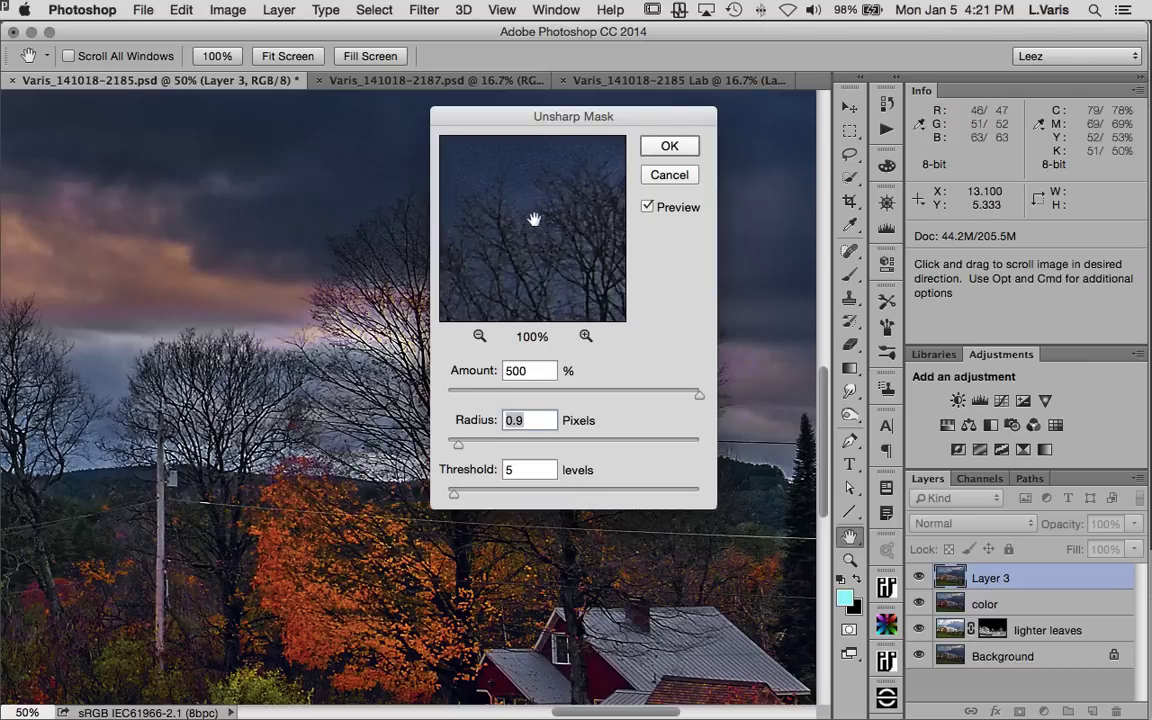
pyautogui.click(664, 147)
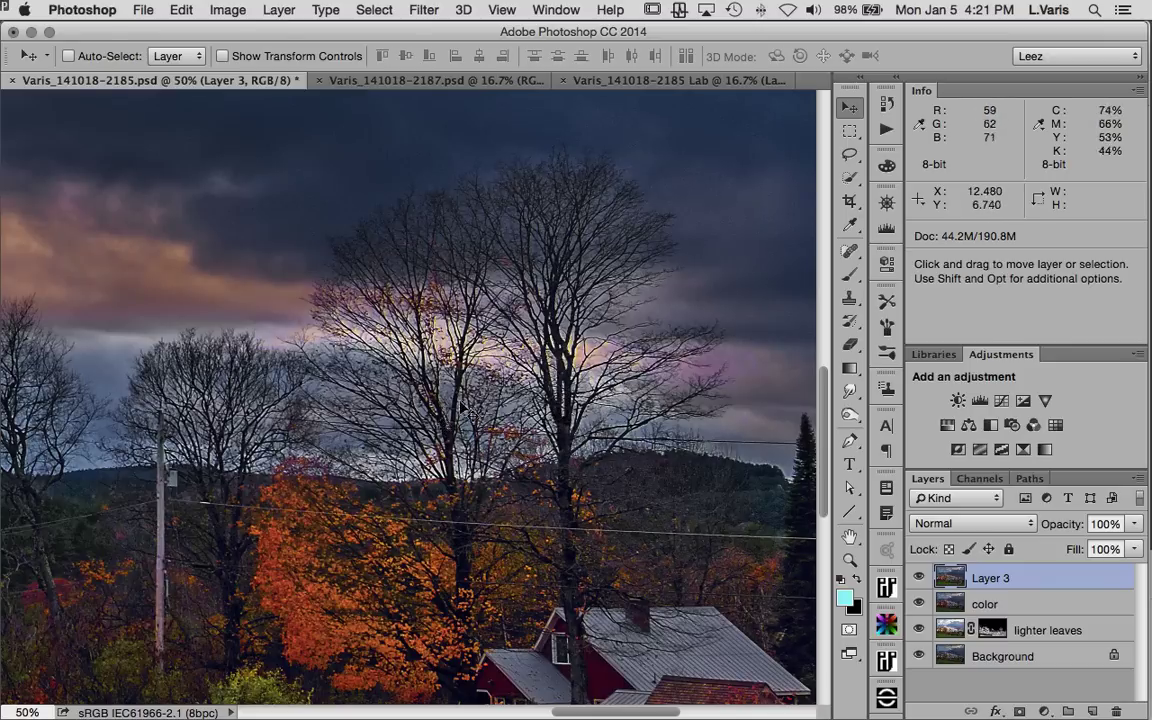
# Step: Examine the sharpened trees from the barn across to the orange treetops at up to 100% magnification
pyautogui.press('space')
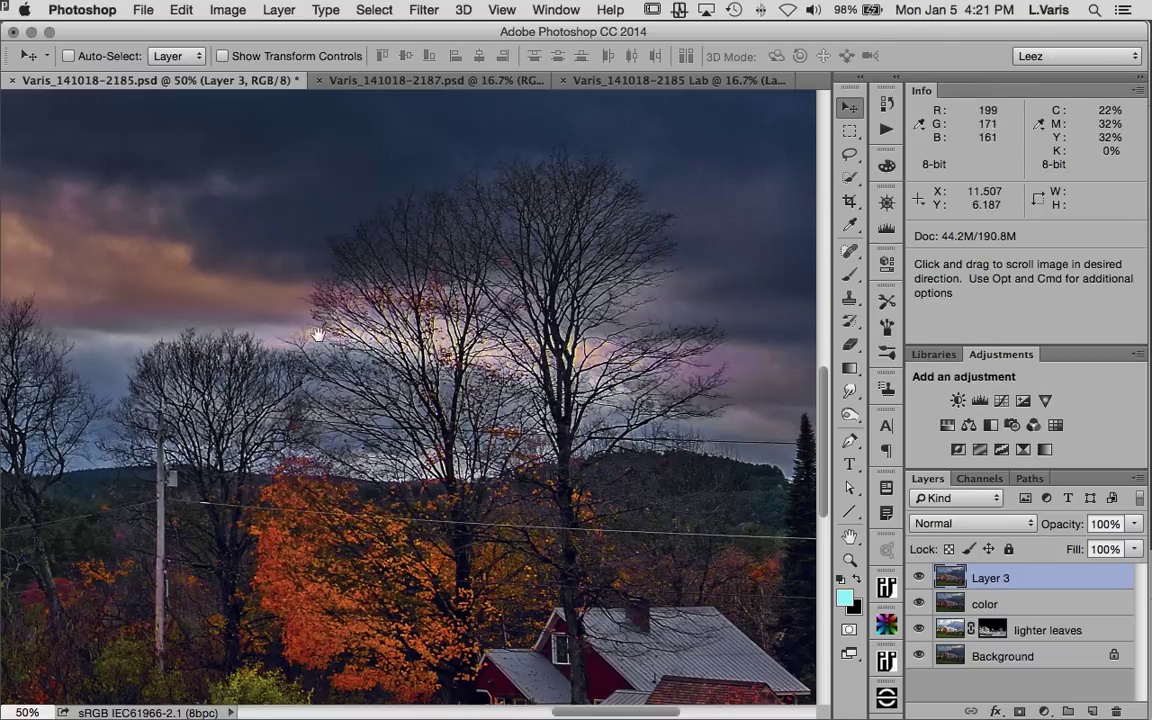
pyautogui.moveTo(205, 338); pyautogui.dragTo(450, 352)
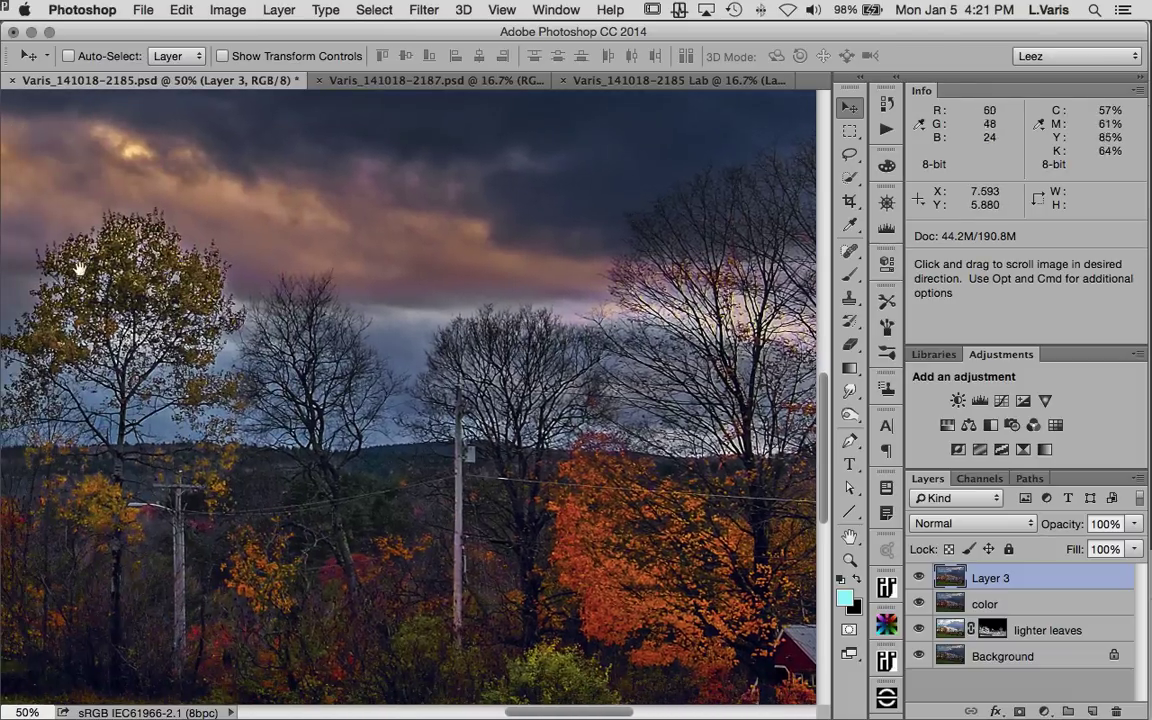
pyautogui.moveTo(78, 268); pyautogui.dragTo(473, 296)
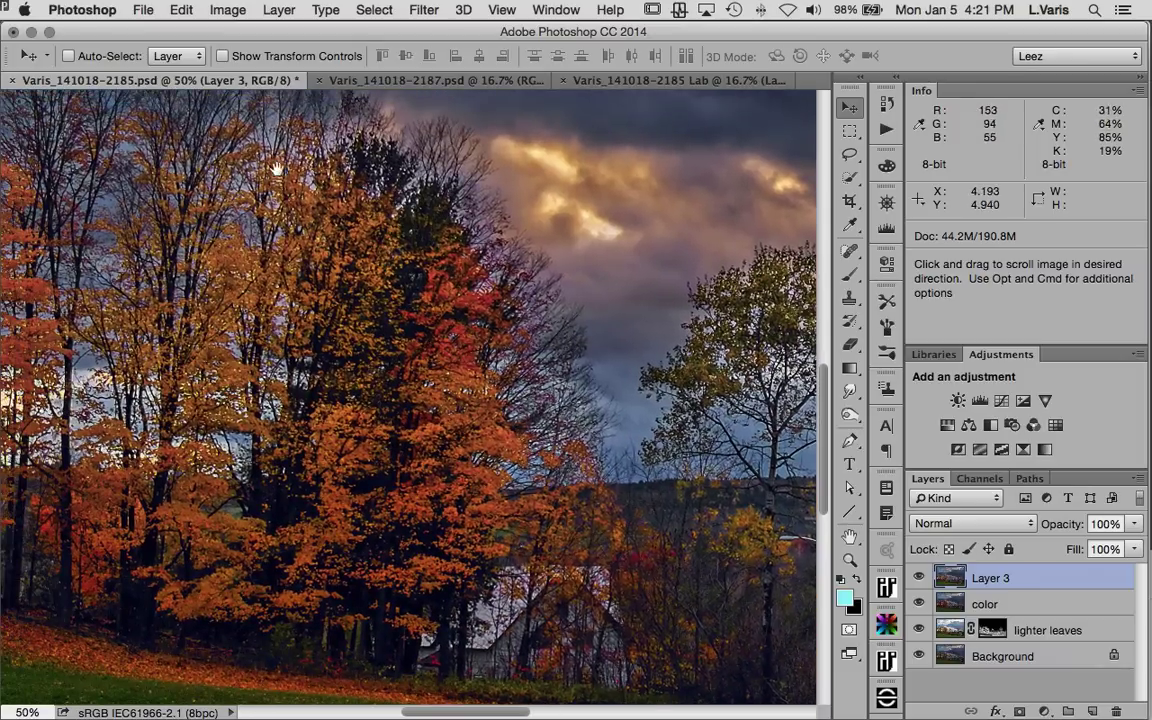
pyautogui.scroll(5, 240, 240)
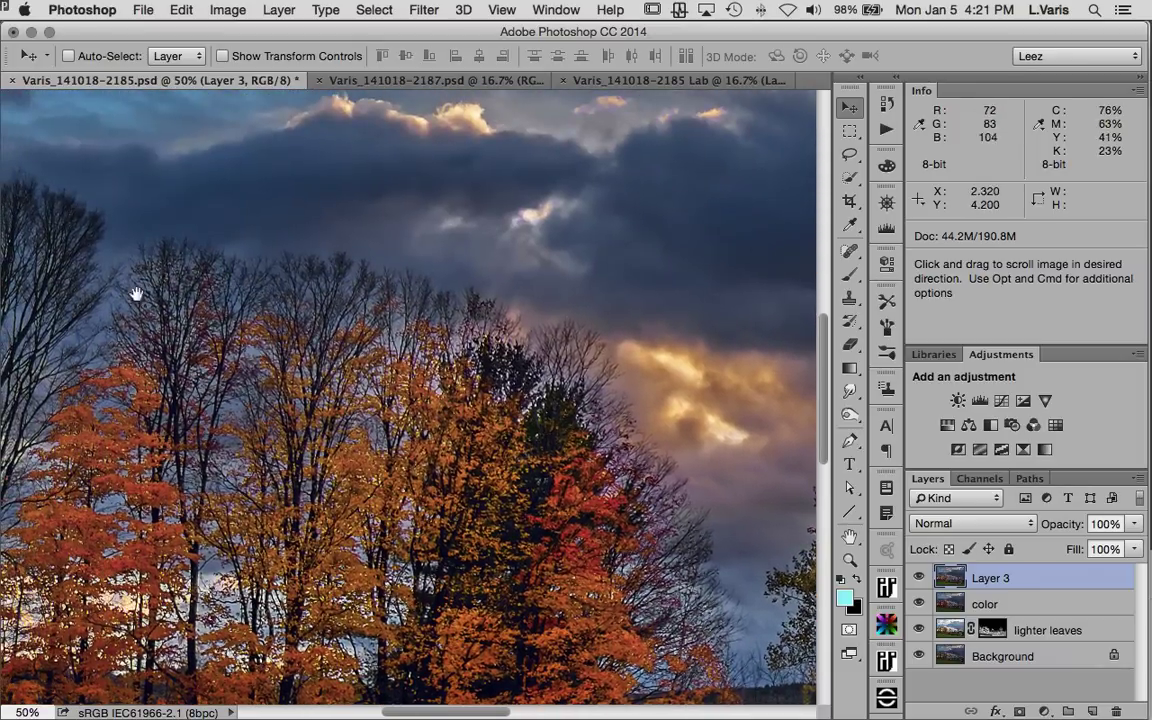
pyautogui.press('super+space')
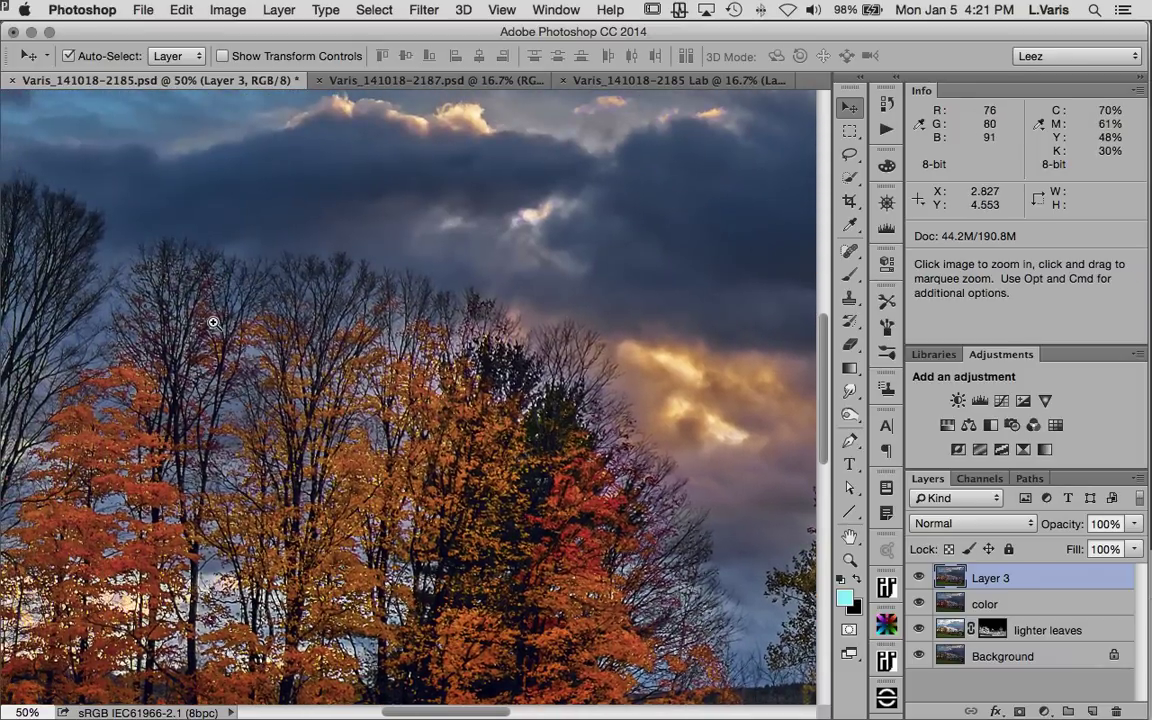
pyautogui.click(213, 322)
pyautogui.click(194, 292)
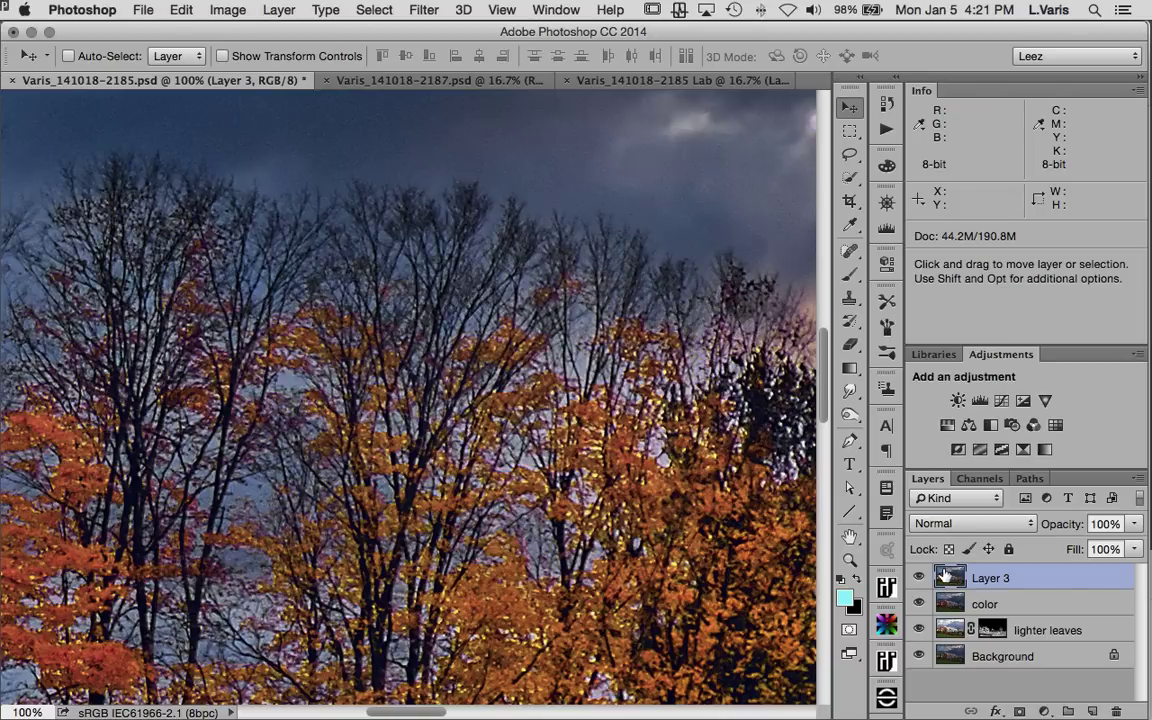
# Step: Duplicate the sharpened Layer 3 and name the copy "light"
pyautogui.moveTo(950, 578); pyautogui.dragTo(1093, 709)
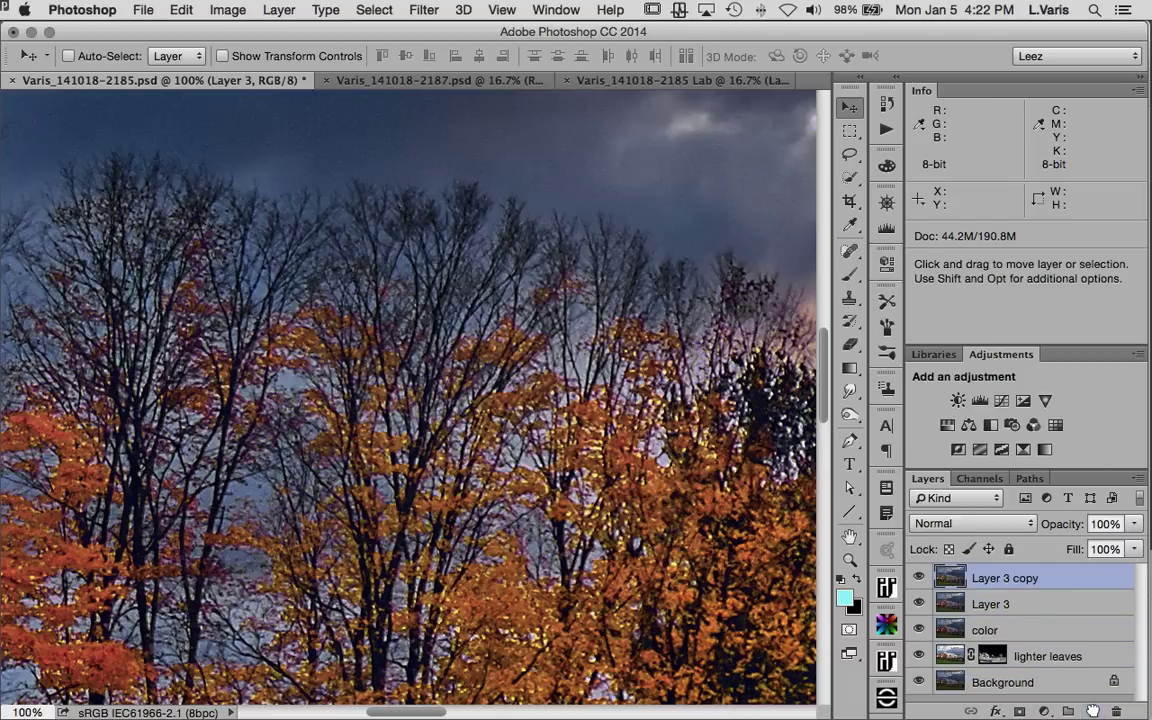
pyautogui.doubleClick(992, 579)
pyautogui.press('BackSpace')
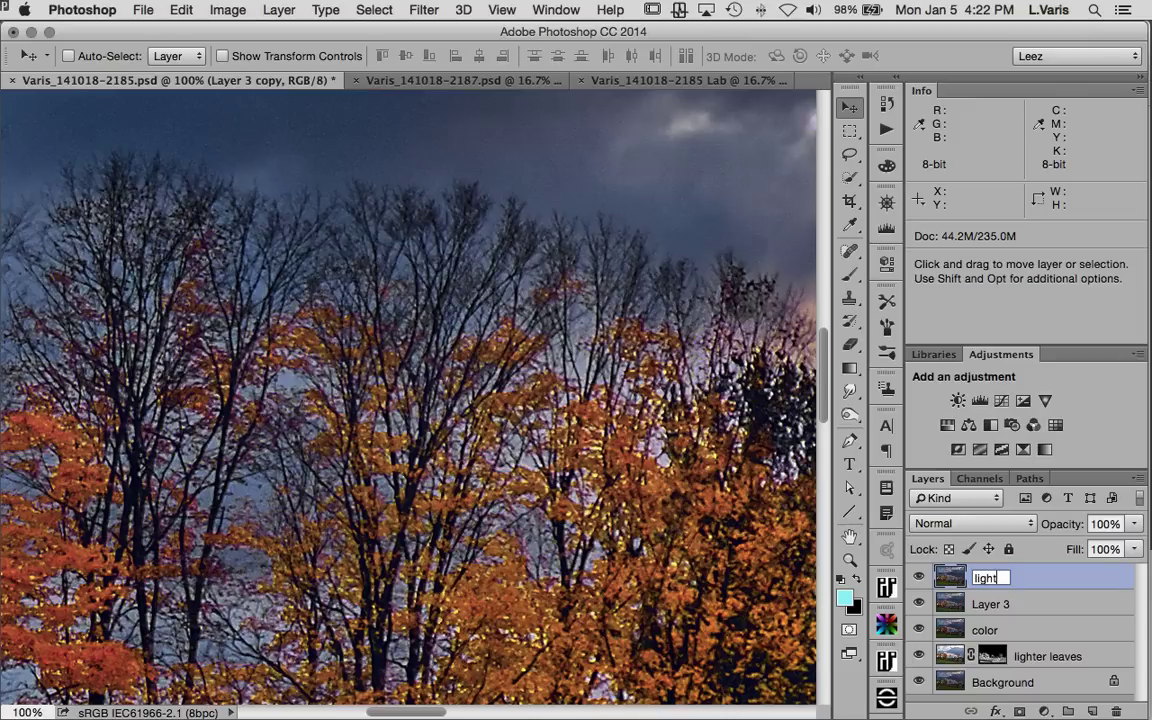
pyautogui.press('Return')
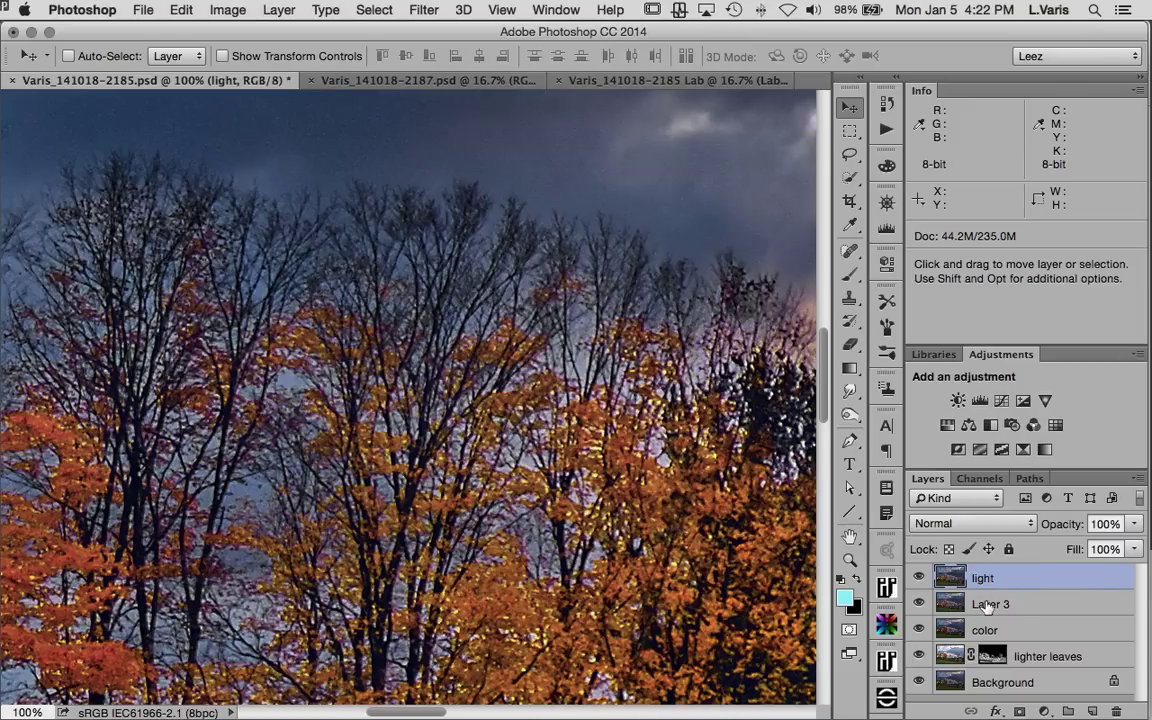
# Step: Rename the original sharpened Layer 3 as "dark"
pyautogui.doubleClick(987, 605)
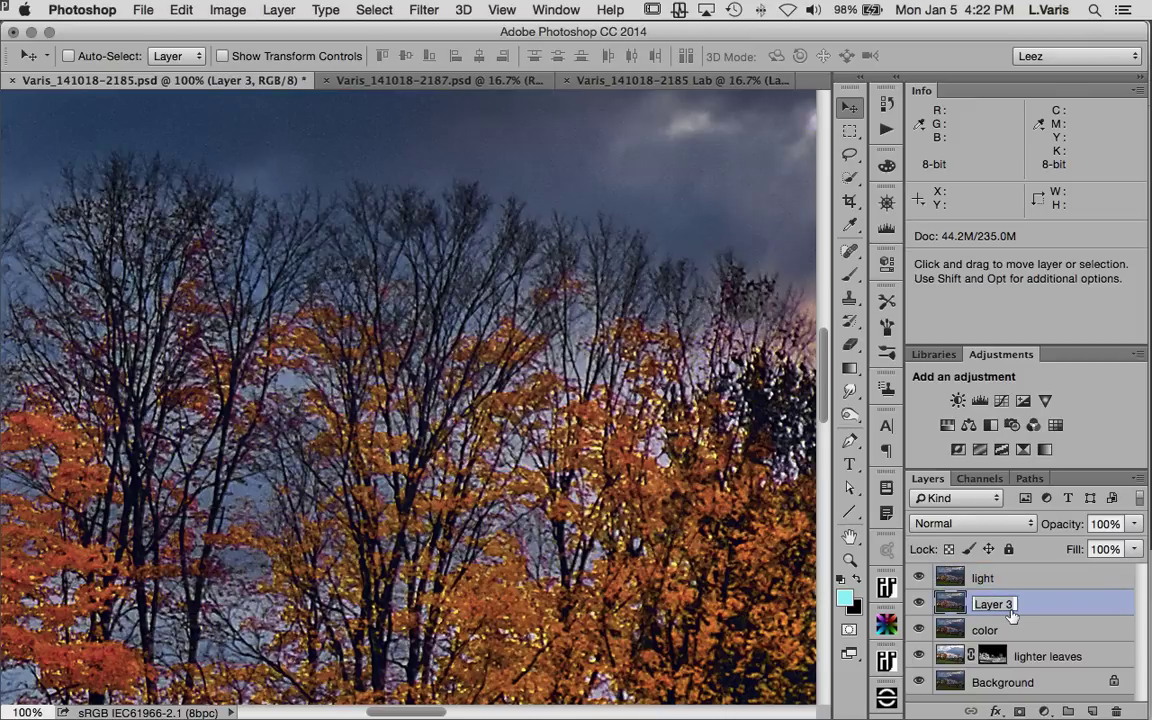
pyautogui.write('da')
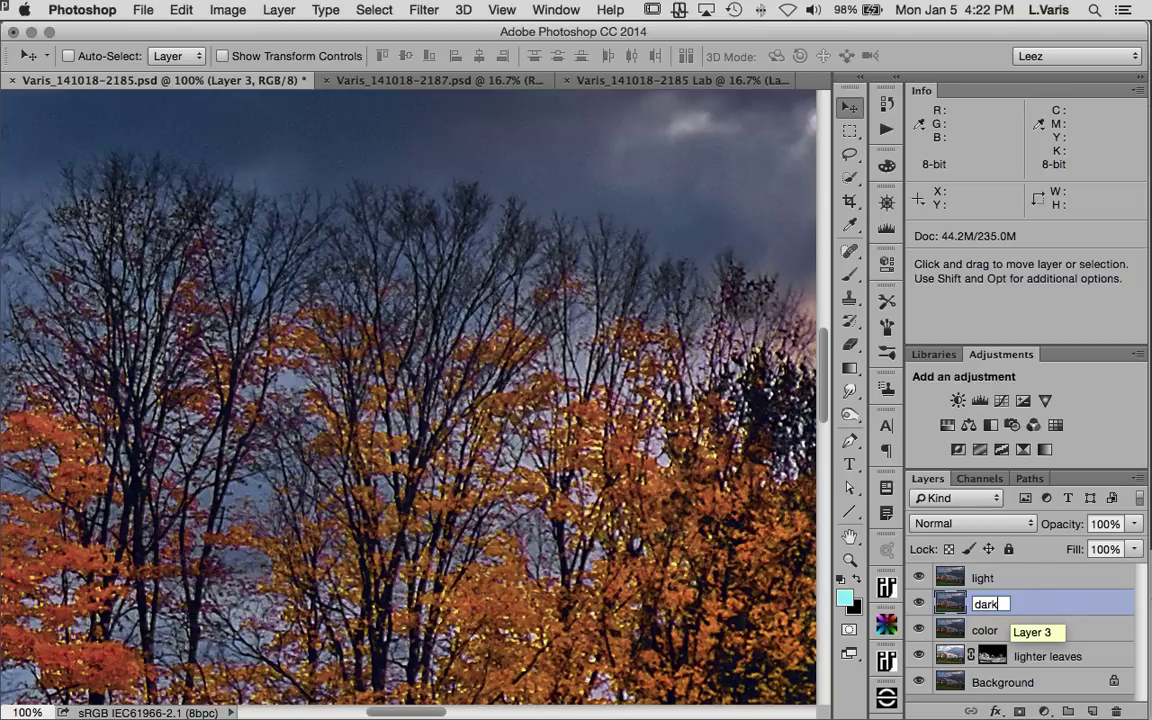
pyautogui.write('rk')
pyautogui.press('Return')
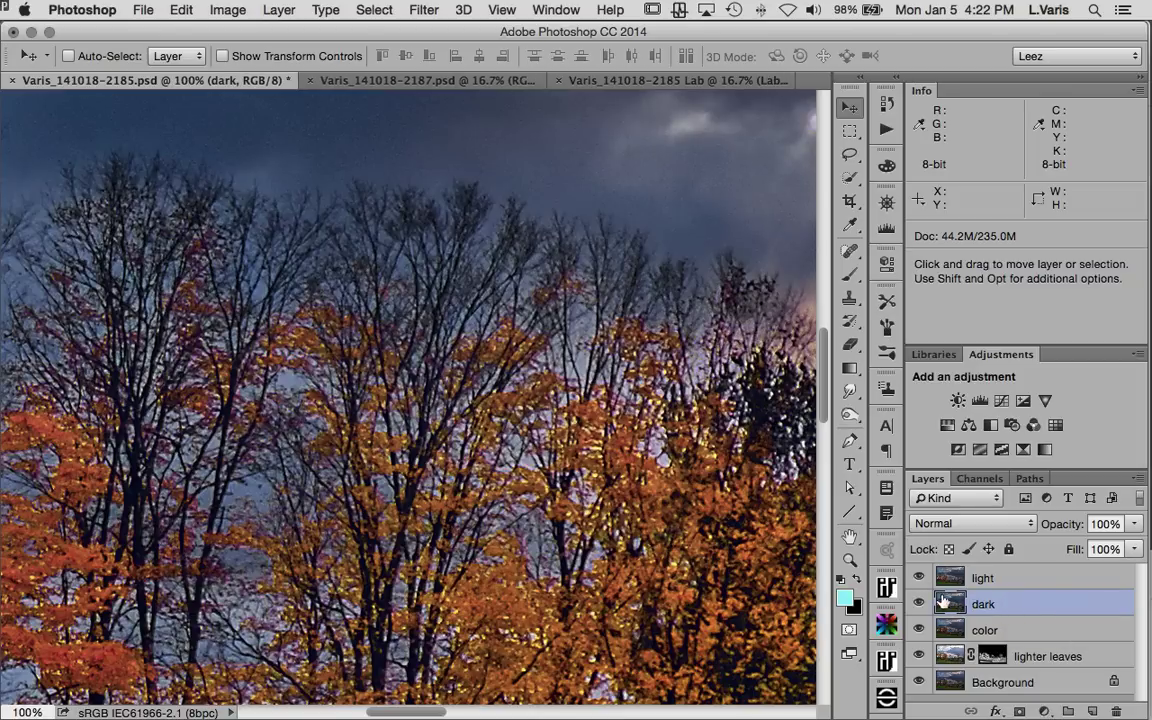
# Step: Hide the "light" layer and set the "dark" layer's blend mode to Darken
pyautogui.click(919, 578)
pyautogui.click(960, 523)
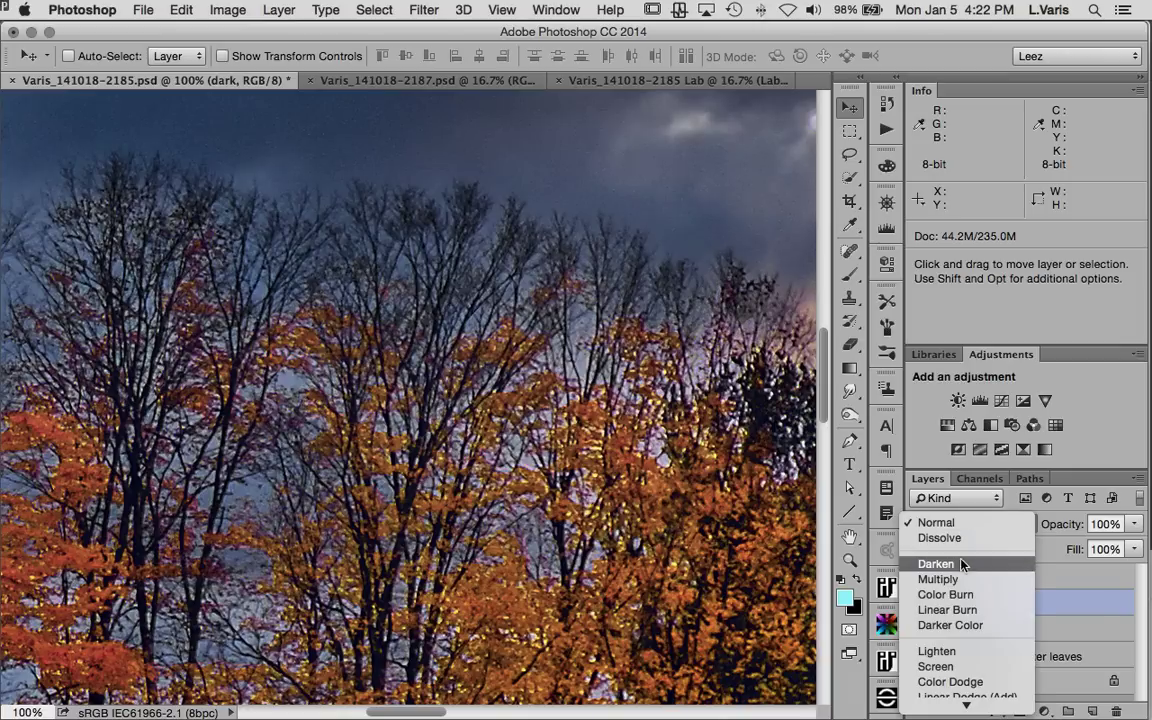
pyautogui.click(937, 564)
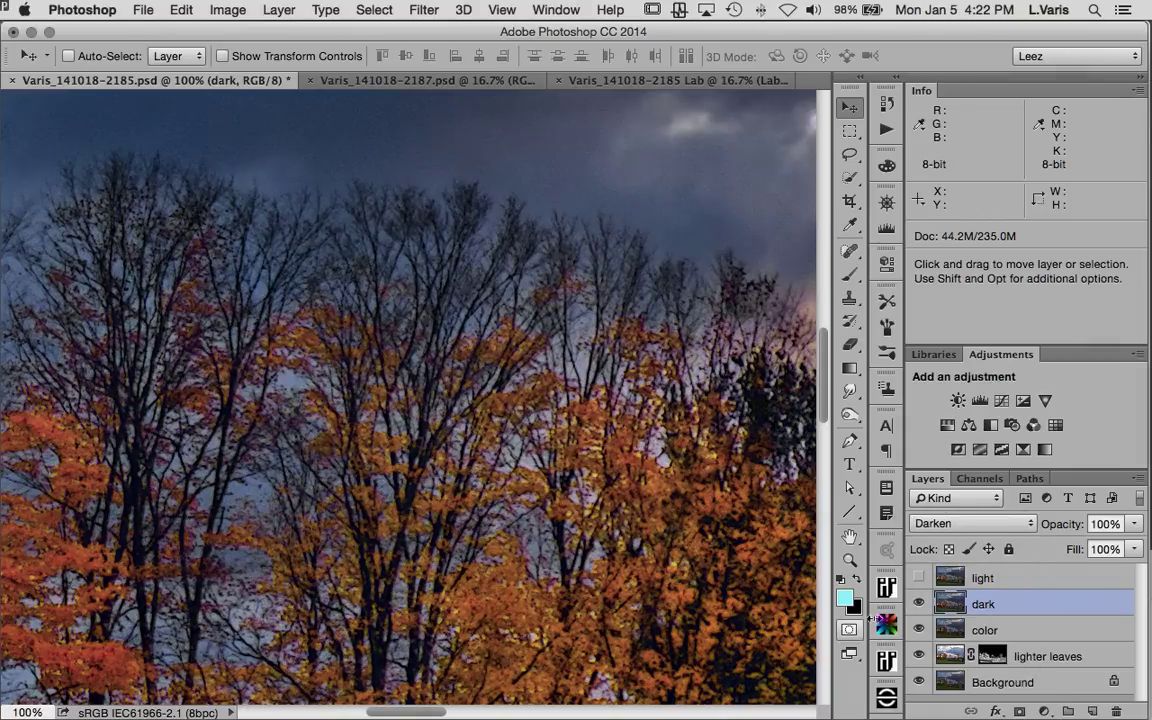
# Step: Compare the treetops with and without the "dark" sharpening layer twice
pyautogui.click(919, 604)
pyautogui.click(919, 604)
pyautogui.click(919, 604)
pyautogui.click(919, 604)
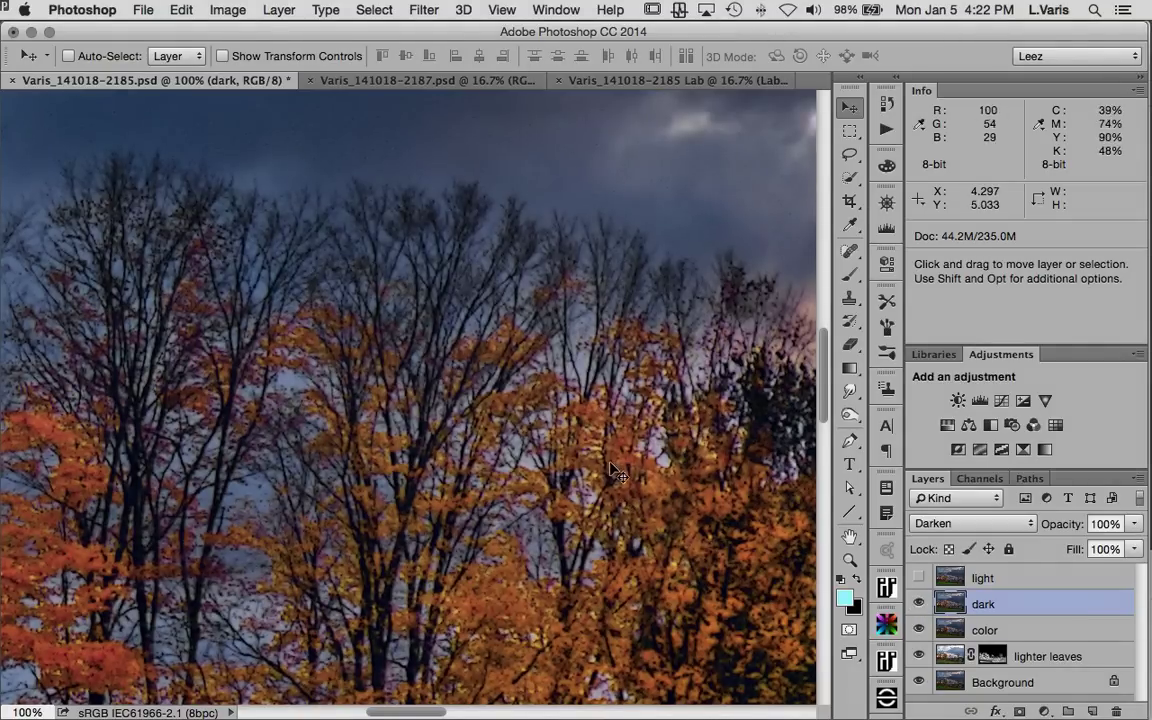
# Step: Examine the dark sharpening along the whole treeline, comparing the bare trees with and without the "dark" layer
pyautogui.press('space')
pyautogui.moveTo(553, 425); pyautogui.dragTo(332, 455)
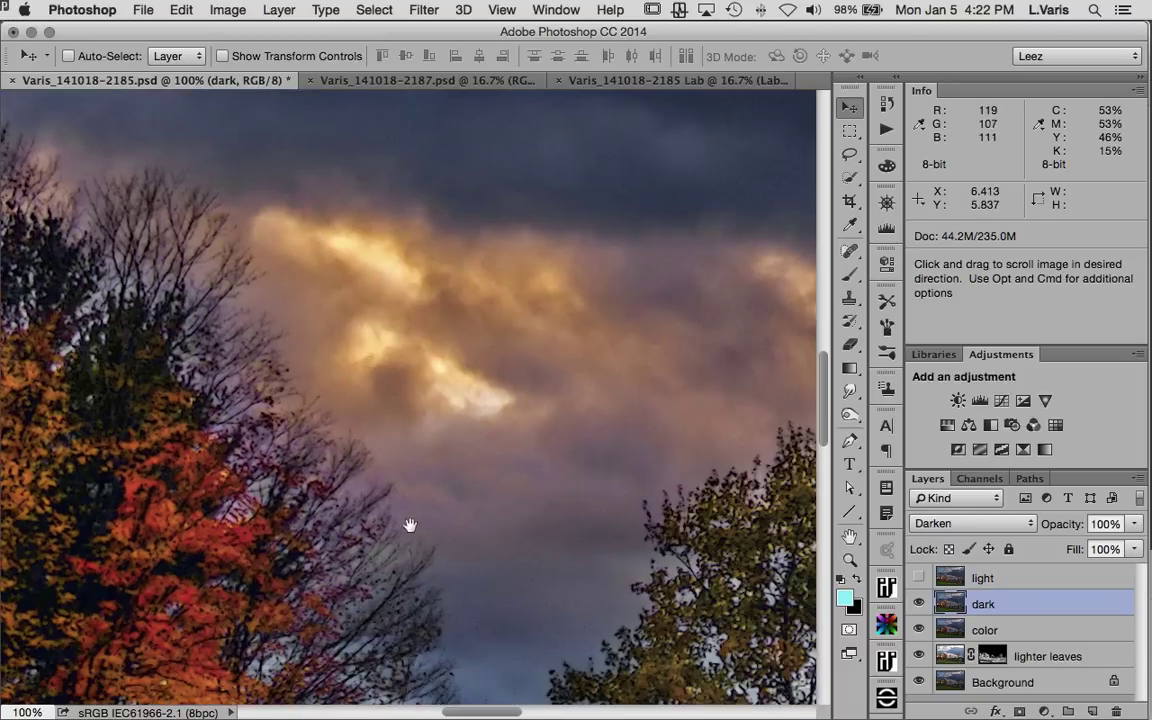
pyautogui.moveTo(436, 620); pyautogui.dragTo(442, 470)
pyautogui.moveTo(440, 552); pyautogui.dragTo(537, 458)
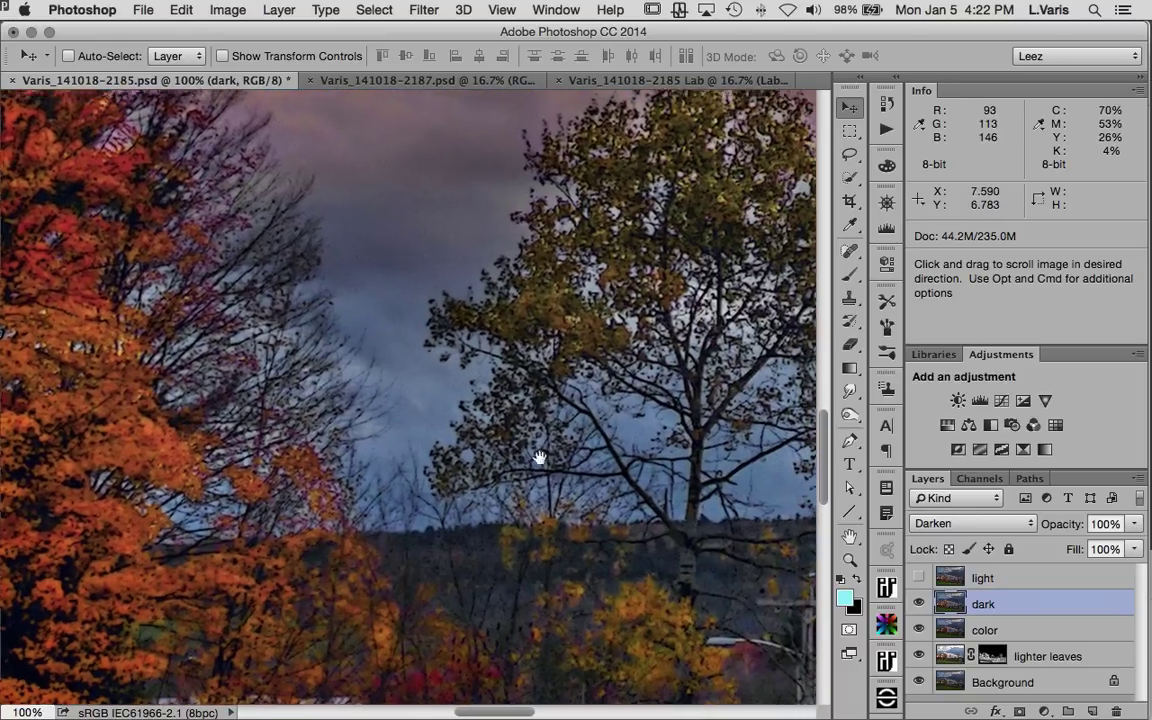
pyautogui.moveTo(753, 290); pyautogui.dragTo(473, 419)
pyautogui.moveTo(844, 411); pyautogui.dragTo(524, 411)
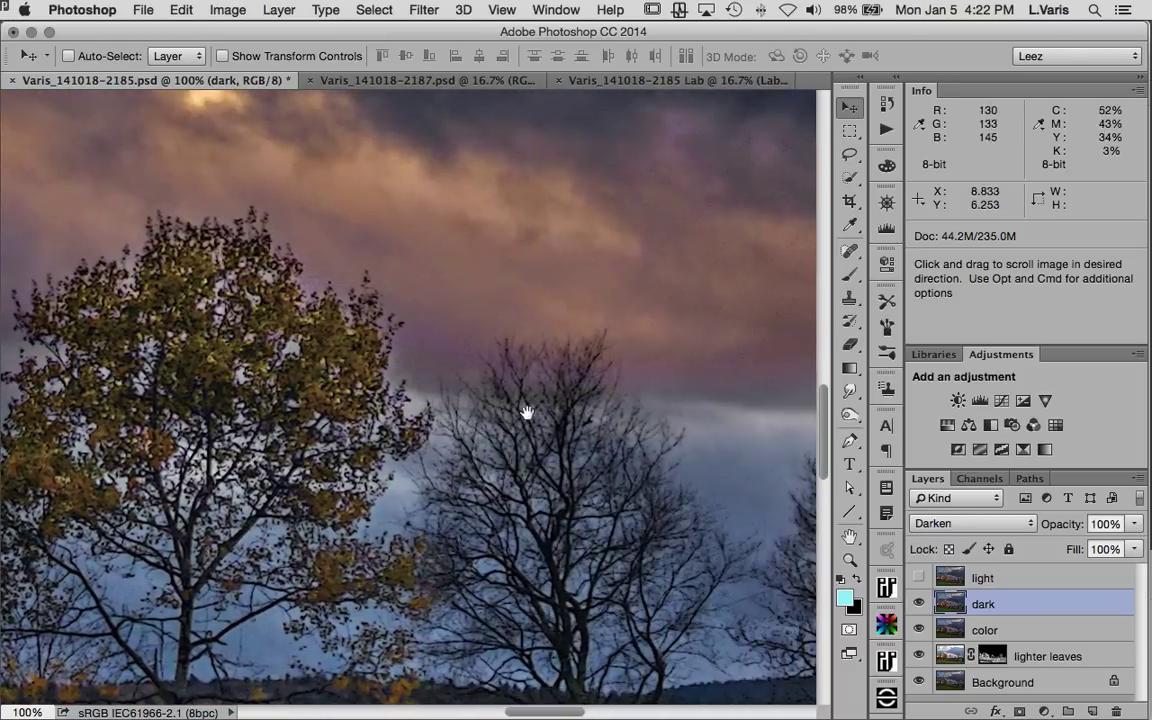
pyautogui.click(919, 604)
pyautogui.click(919, 604)
pyautogui.moveTo(586, 560); pyautogui.dragTo(395, 493)
pyautogui.moveTo(694, 535); pyautogui.dragTo(496, 442)
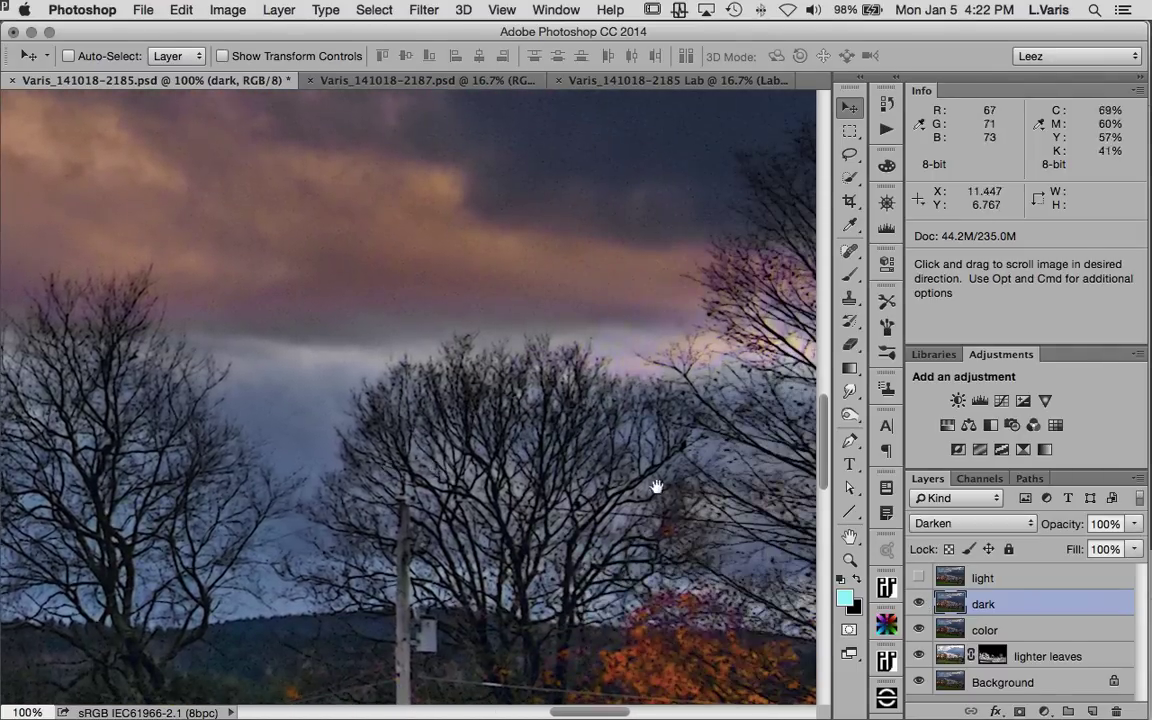
pyautogui.moveTo(657, 487); pyautogui.dragTo(414, 483)
pyautogui.moveTo(625, 301); pyautogui.dragTo(560, 418)
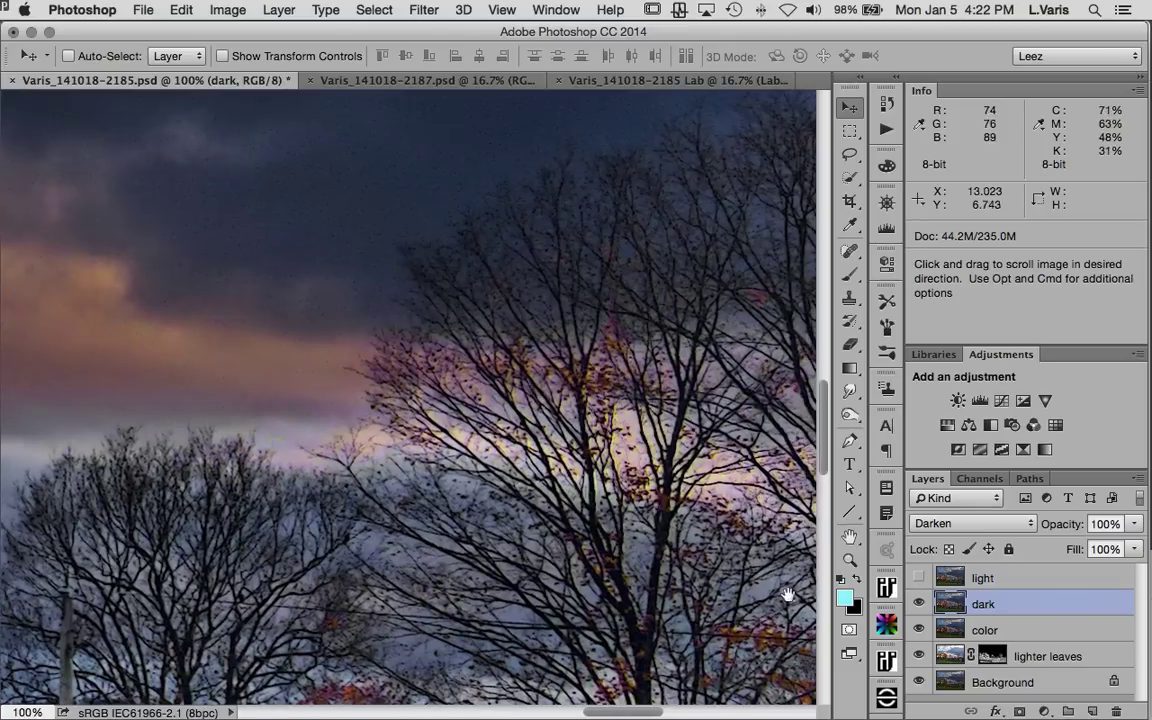
# Step: Show the "light" layer and set its blend mode to Lighten
pyautogui.click(920, 580)
pyautogui.click(977, 578)
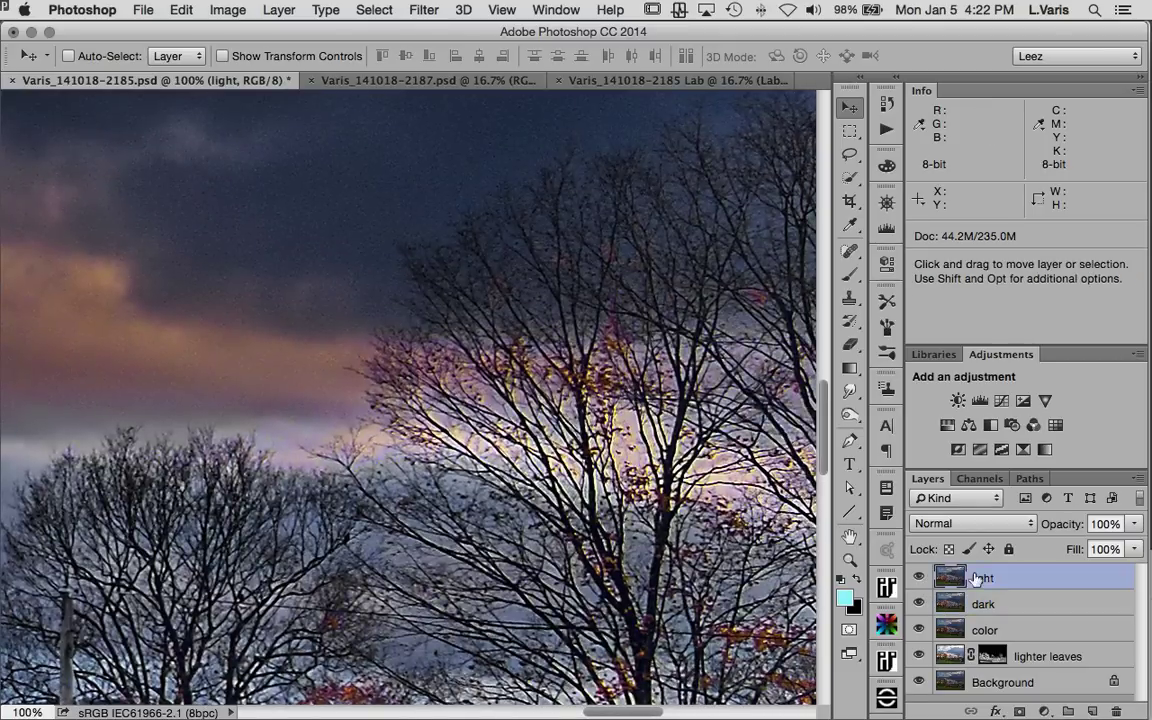
pyautogui.click(975, 523)
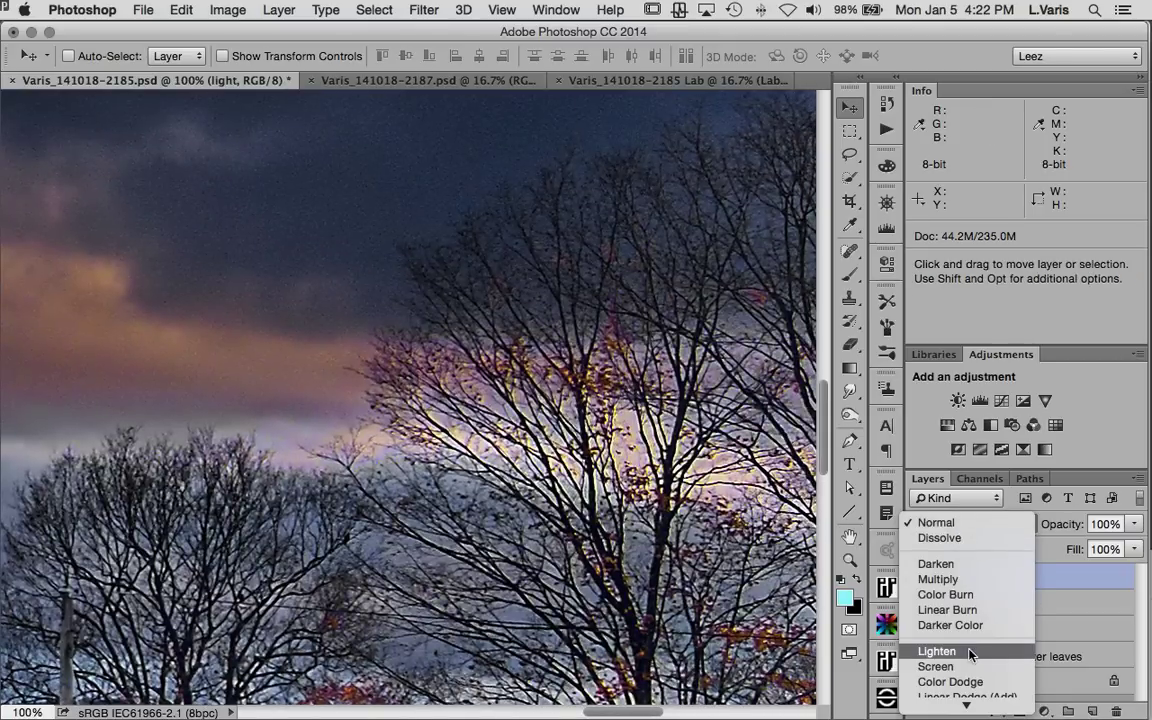
pyautogui.click(937, 651)
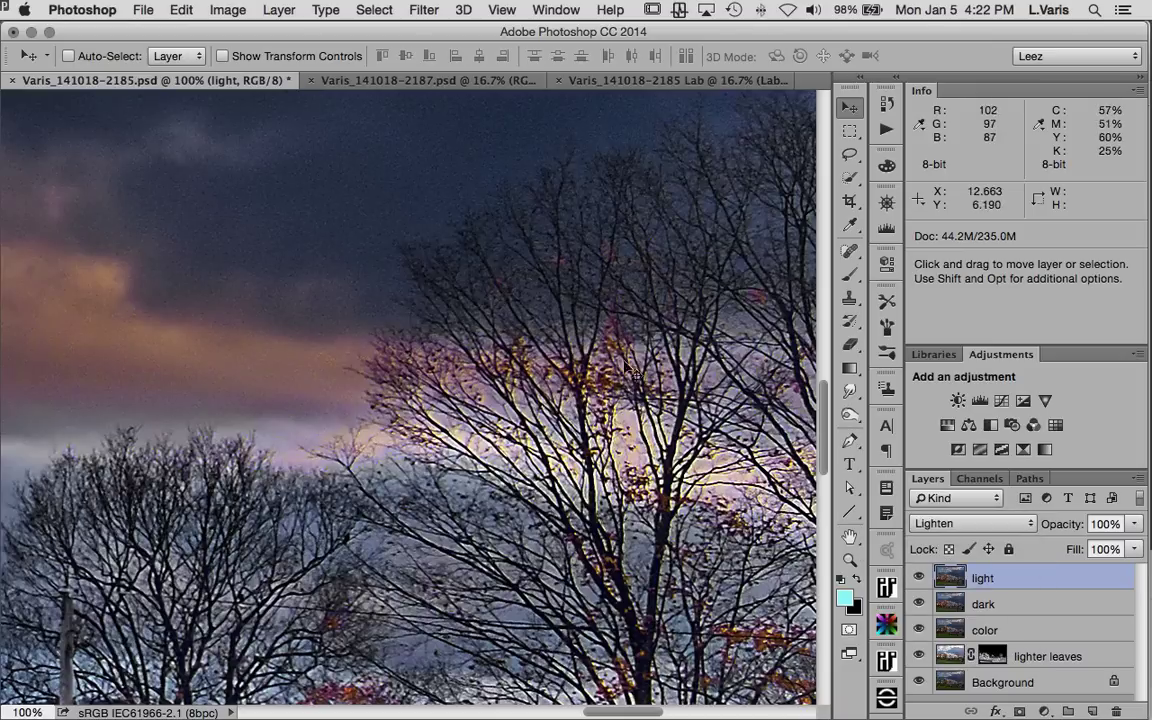
# Step: Compare the bare trees with and without the "light" layer twice and lower its opacity to 60%
pyautogui.click(919, 579)
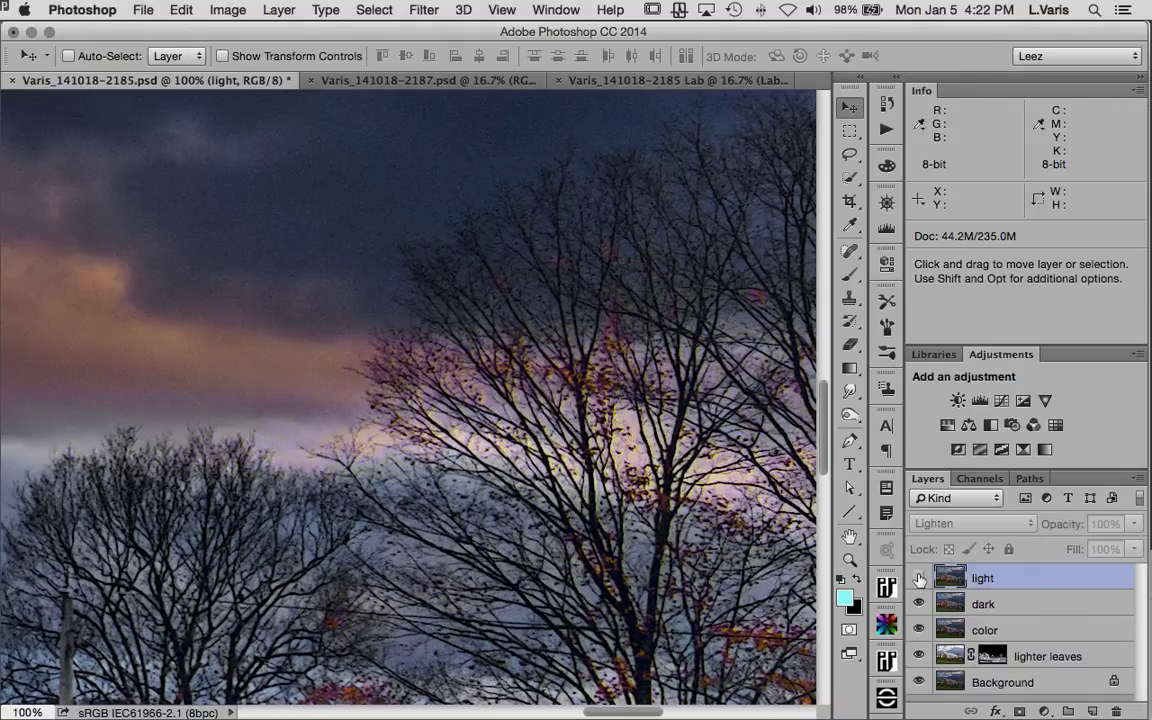
pyautogui.click(919, 579)
pyautogui.click(919, 579)
pyautogui.click(919, 579)
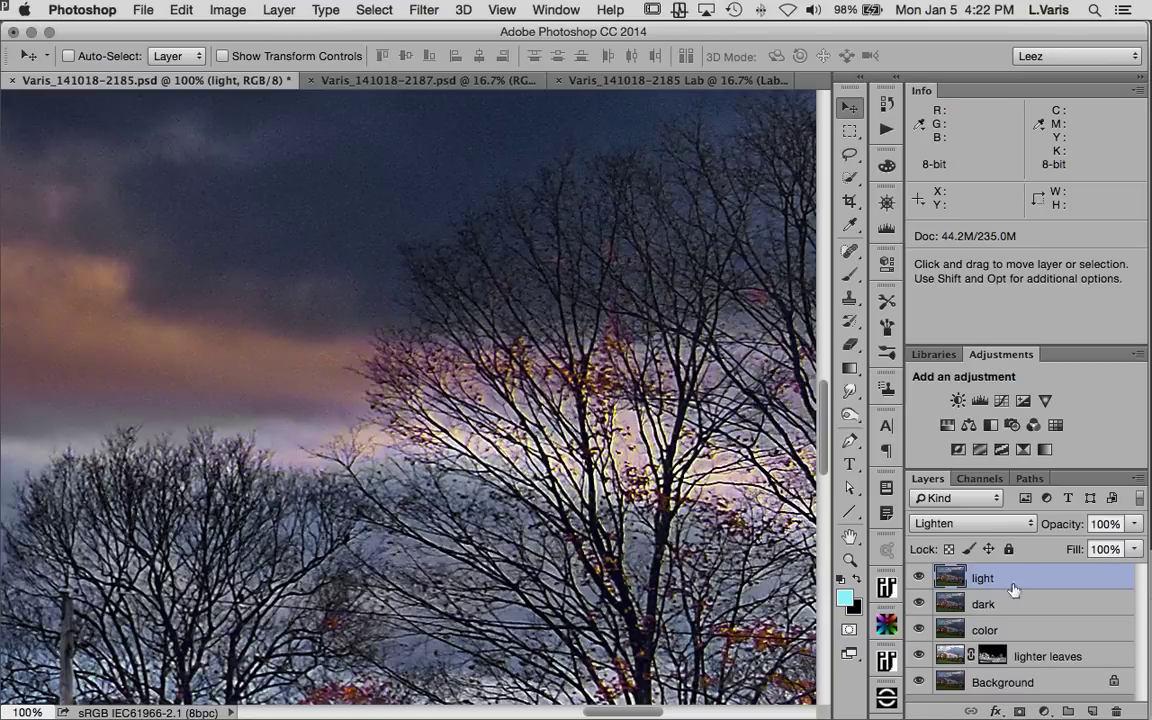
pyautogui.click(1134, 524)
pyautogui.moveTo(1136, 549); pyautogui.dragTo(1107, 549)
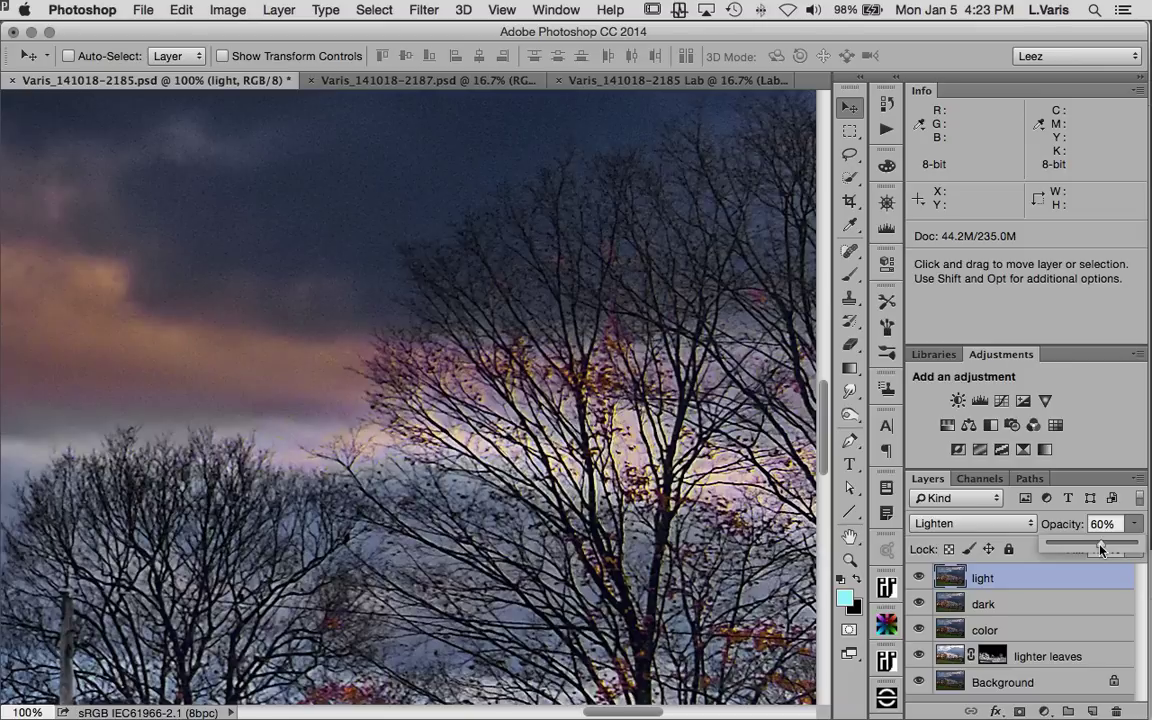
# Step: Compare the branches against the sky repeatedly with and without the "light" layer at its reduced opacity
pyautogui.click(918, 578)
pyautogui.click(918, 578)
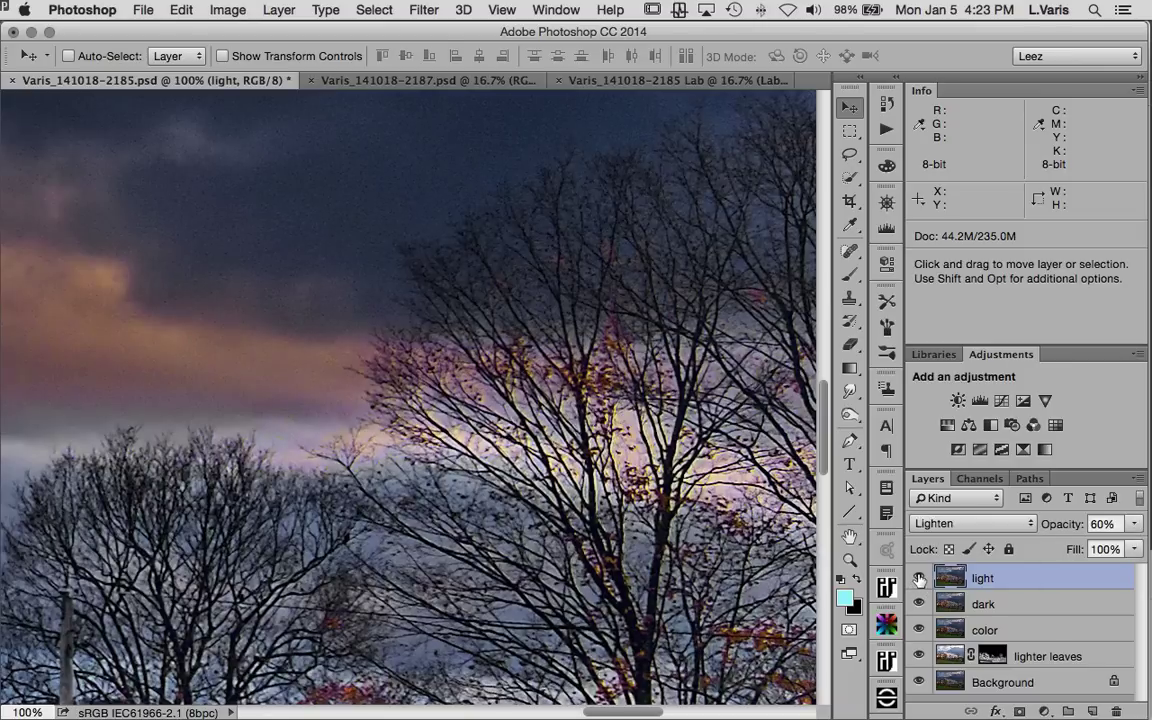
pyautogui.click(918, 578)
pyautogui.click(918, 578)
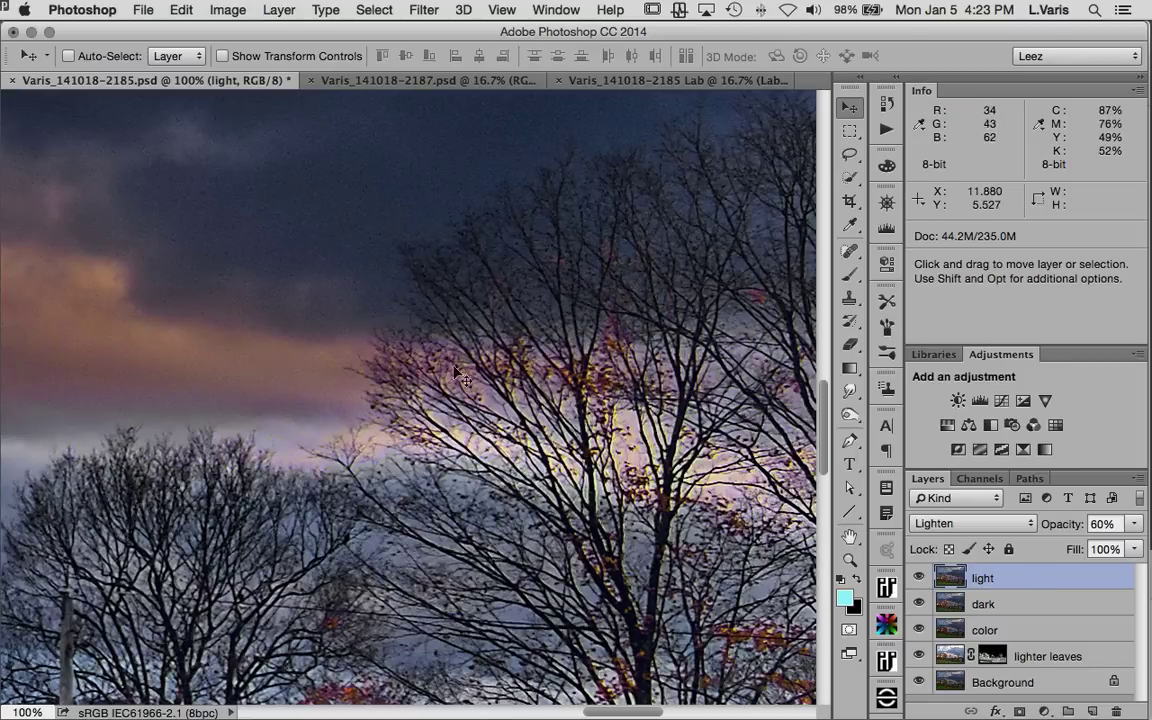
pyautogui.click(919, 579)
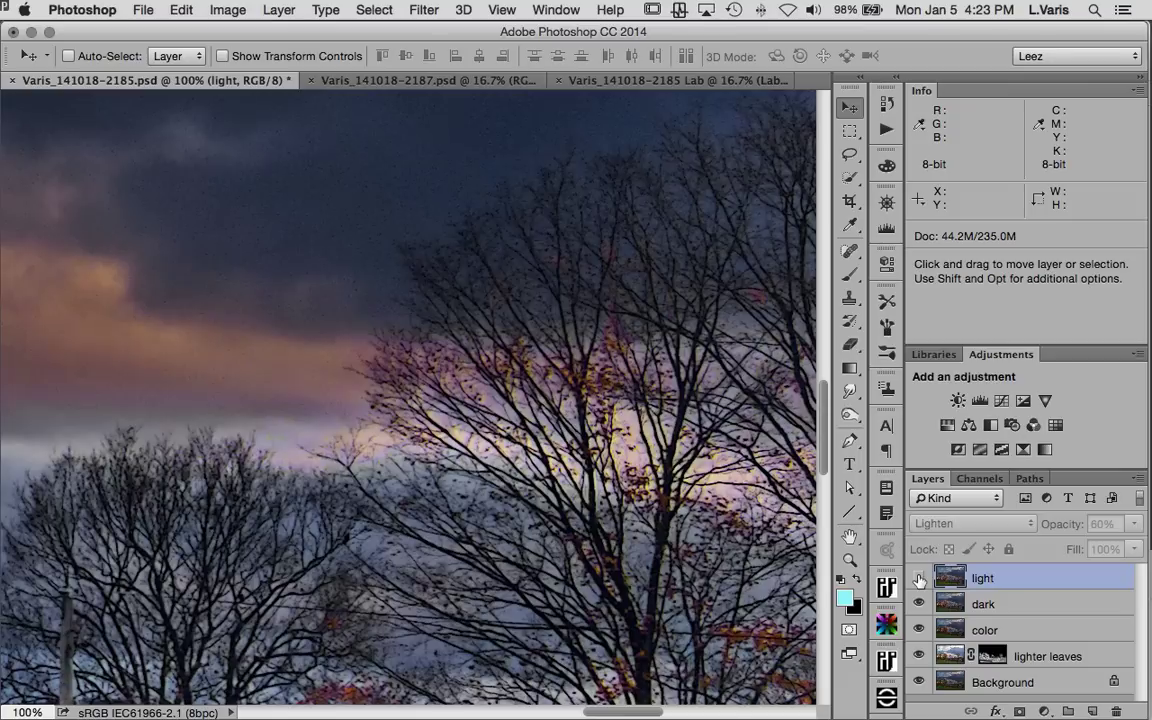
pyautogui.click(919, 579)
pyautogui.click(919, 579)
pyautogui.click(919, 579)
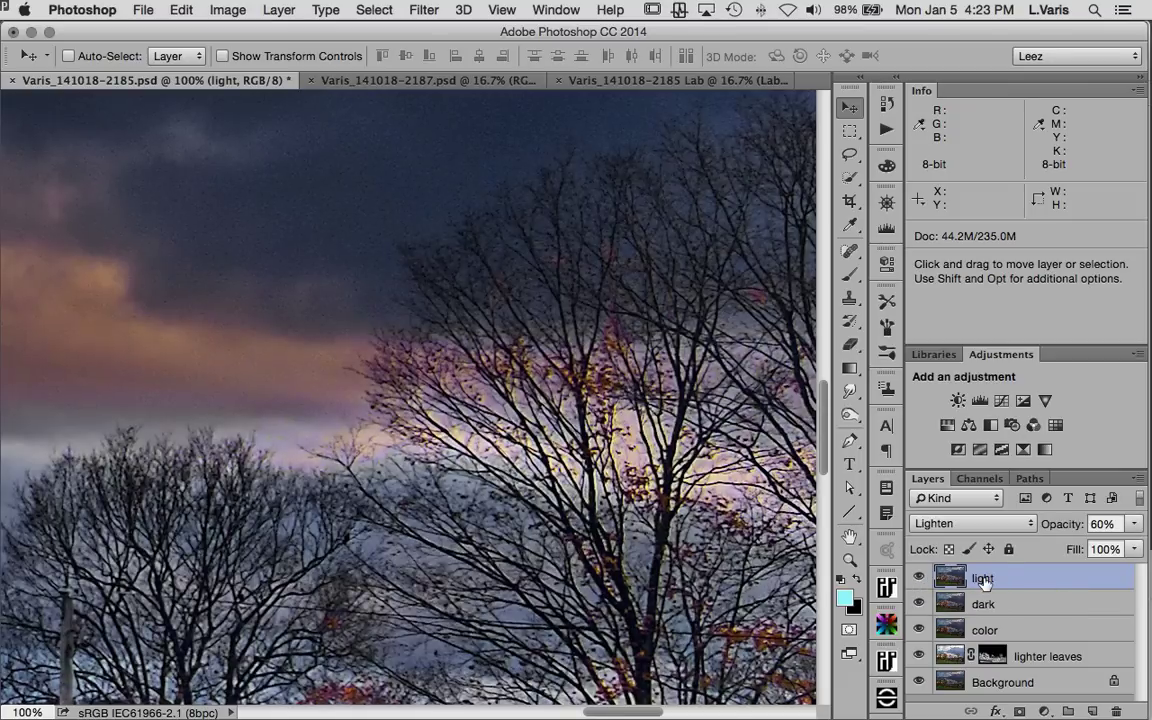
# Step: Add a white layer mask to the "light" layer
pyautogui.press('super')
pyautogui.press('super+minus')
pyautogui.press('super+minus')
pyautogui.press('super+minus')
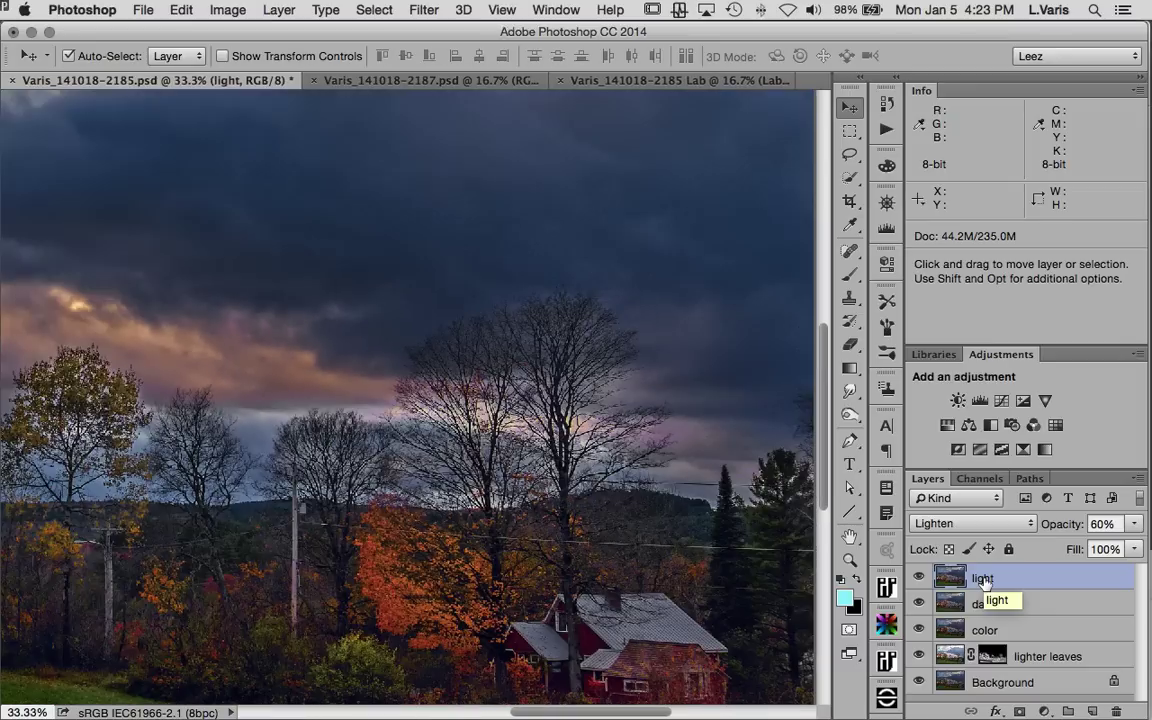
pyautogui.hscroll(-5, 400, 350)
pyautogui.scroll(2, 400, 350)
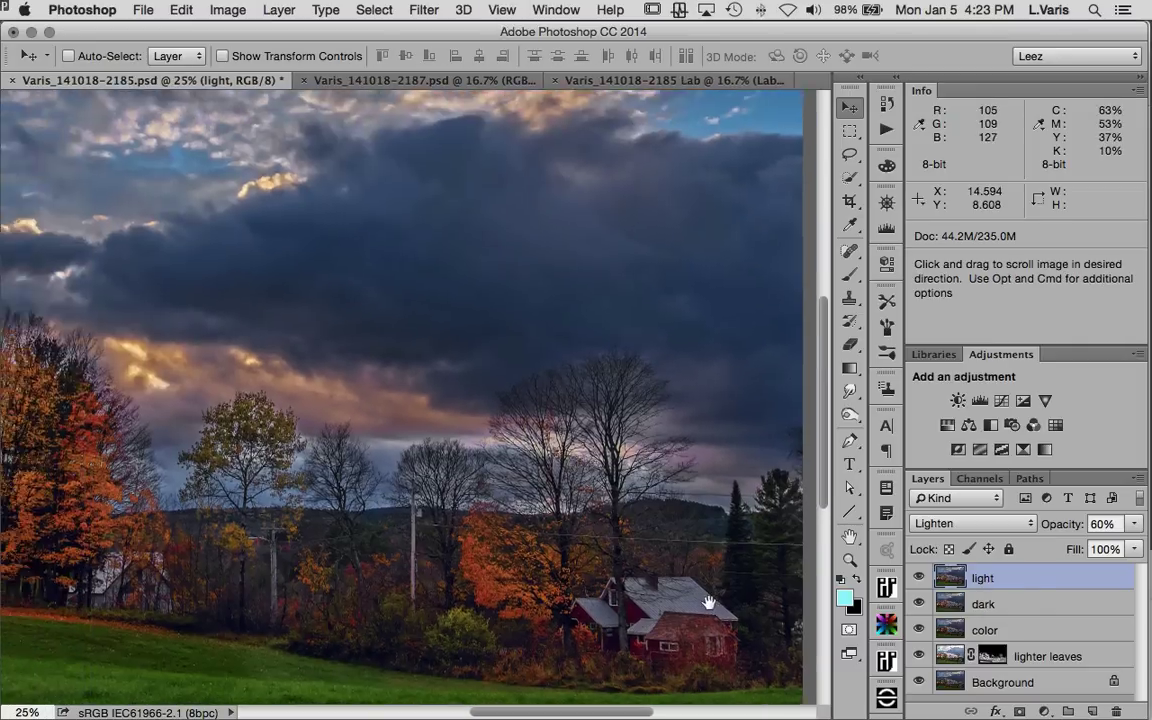
pyautogui.click(1018, 712)
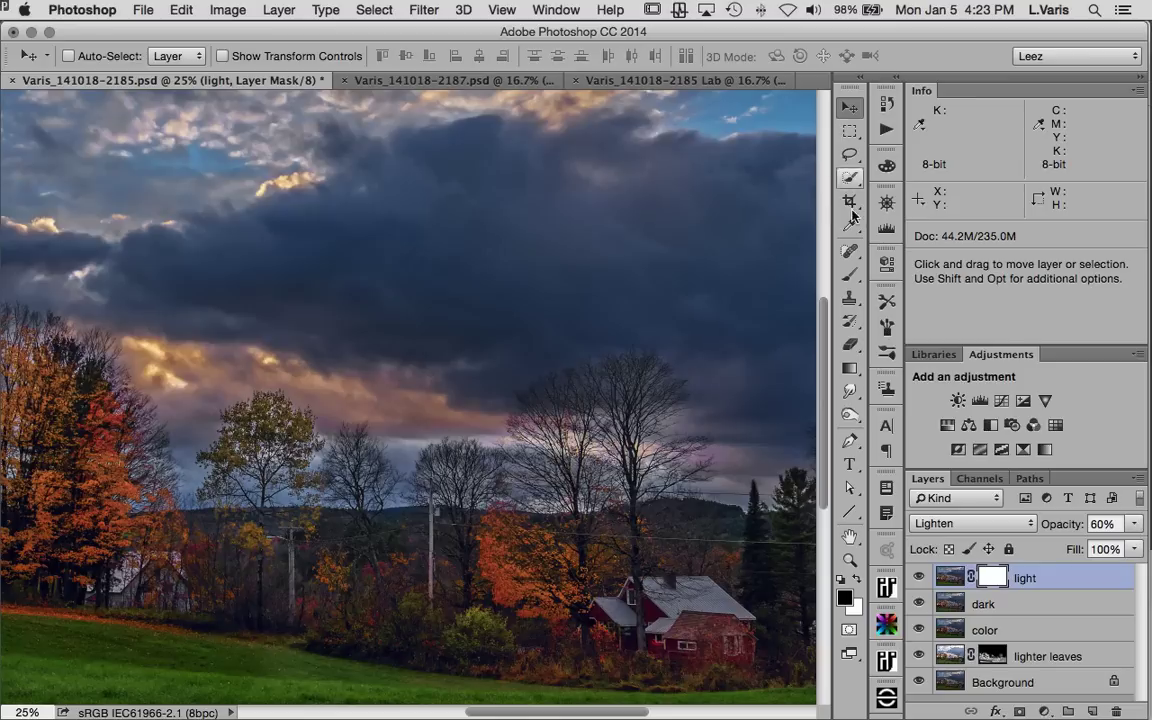
# Step: Paint black on the "light" layer's mask along the treetops against the sky with a 400 px brush
pyautogui.press('b')
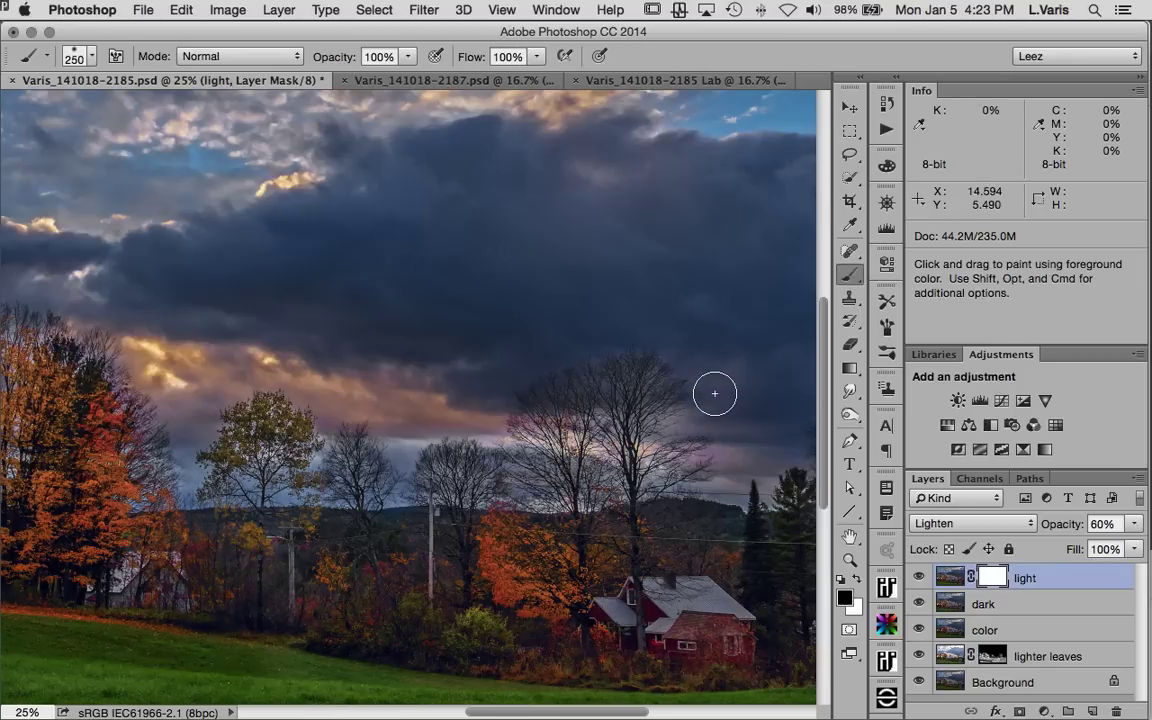
pyautogui.press(']')
pyautogui.press(']')
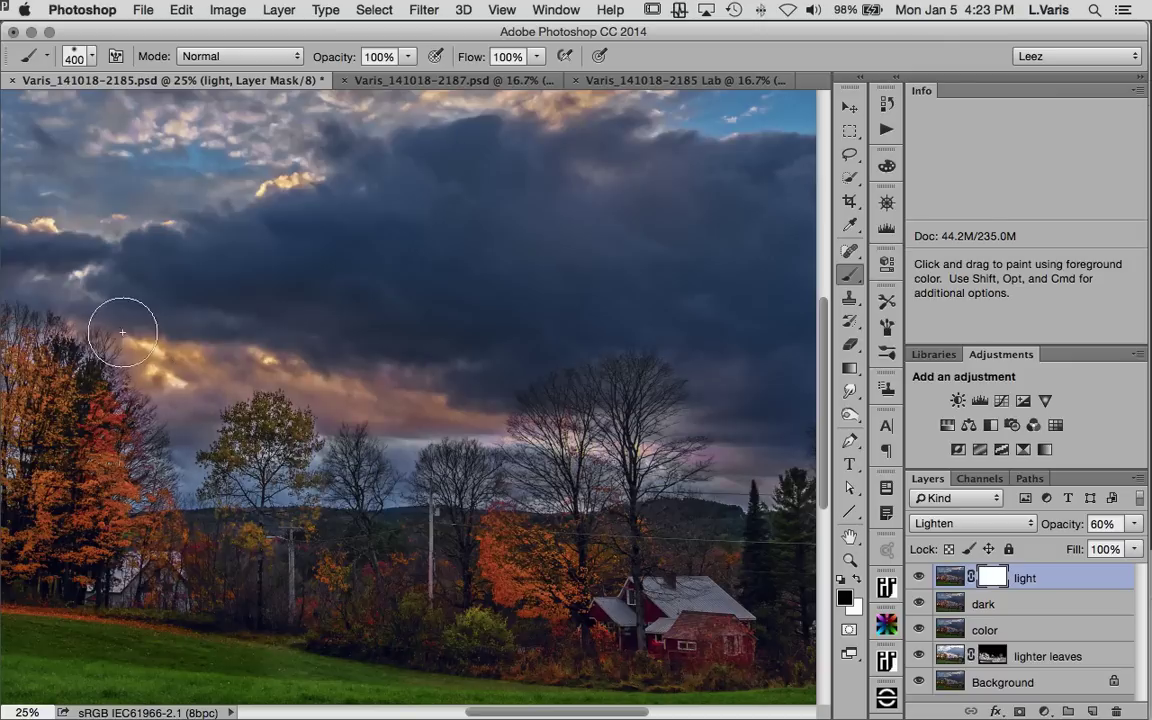
pyautogui.press('space')
pyautogui.moveTo(62, 553)
pyautogui.mouseDown()
pyautogui.moveTo(406, 580)
pyautogui.moveTo(383, 468)
pyautogui.mouseUp()
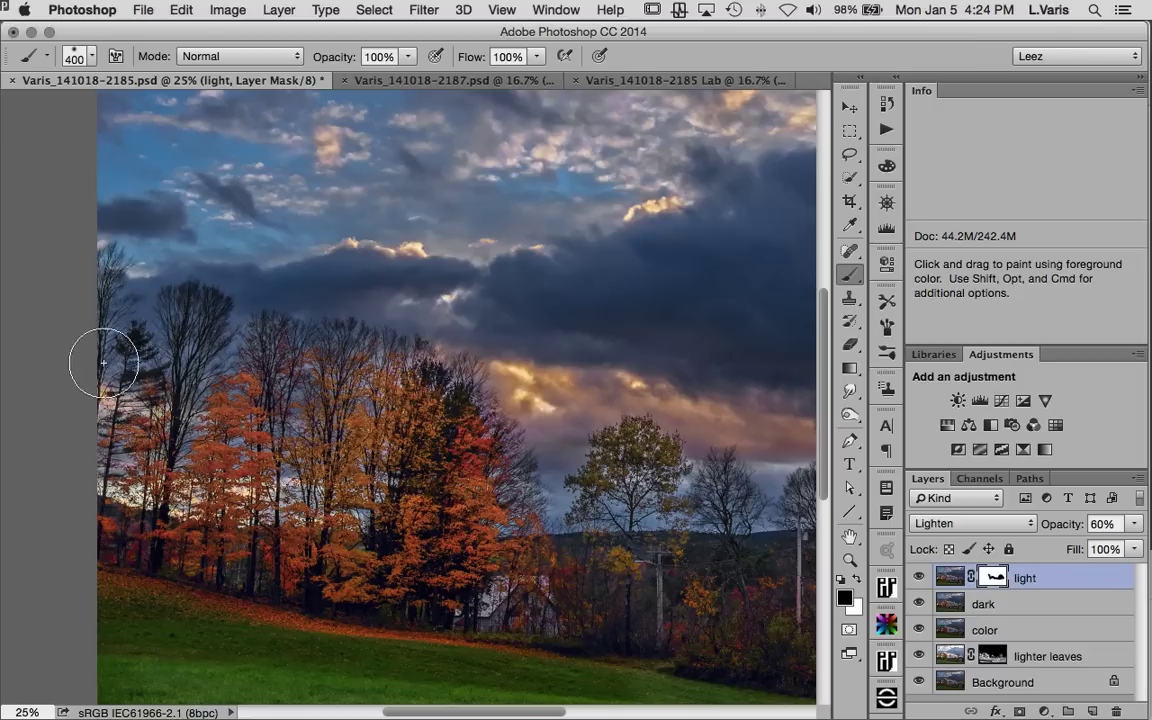
pyautogui.moveTo(209, 298); pyautogui.dragTo(202, 342)
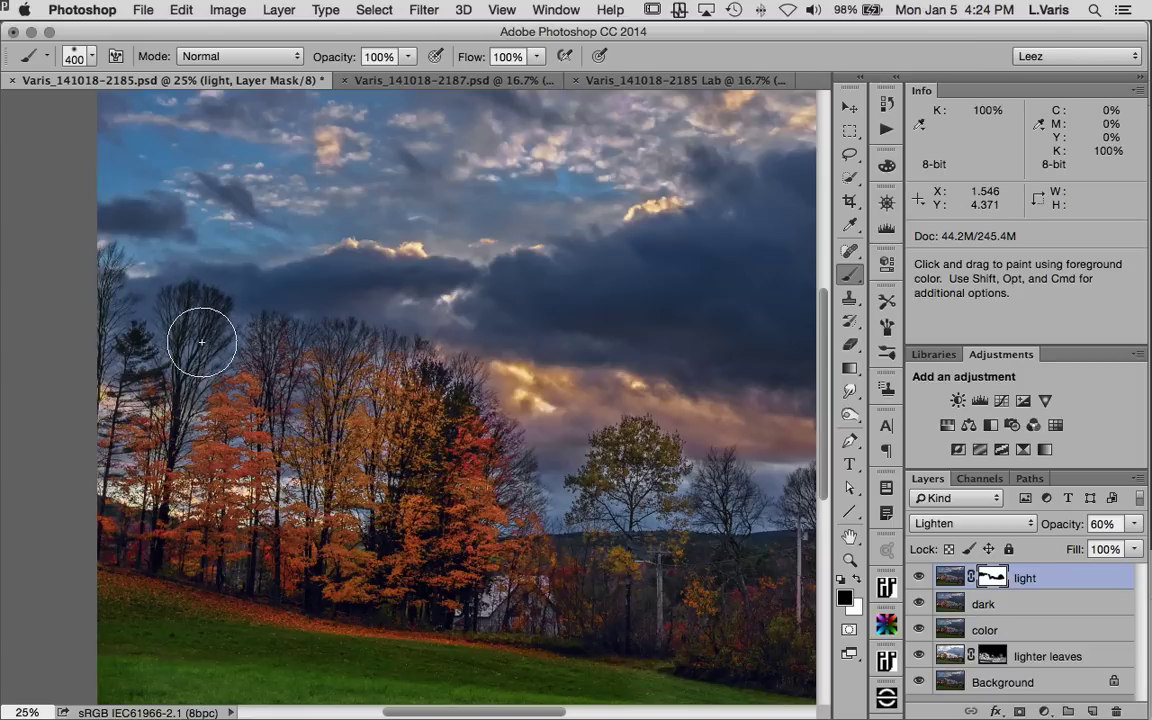
# Step: Mask the light sharpening out of the tall bare tree's trunk and branches near the image's left edge with a 200 px brush
pyautogui.press('[')
pyautogui.press('[')
pyautogui.press('[')
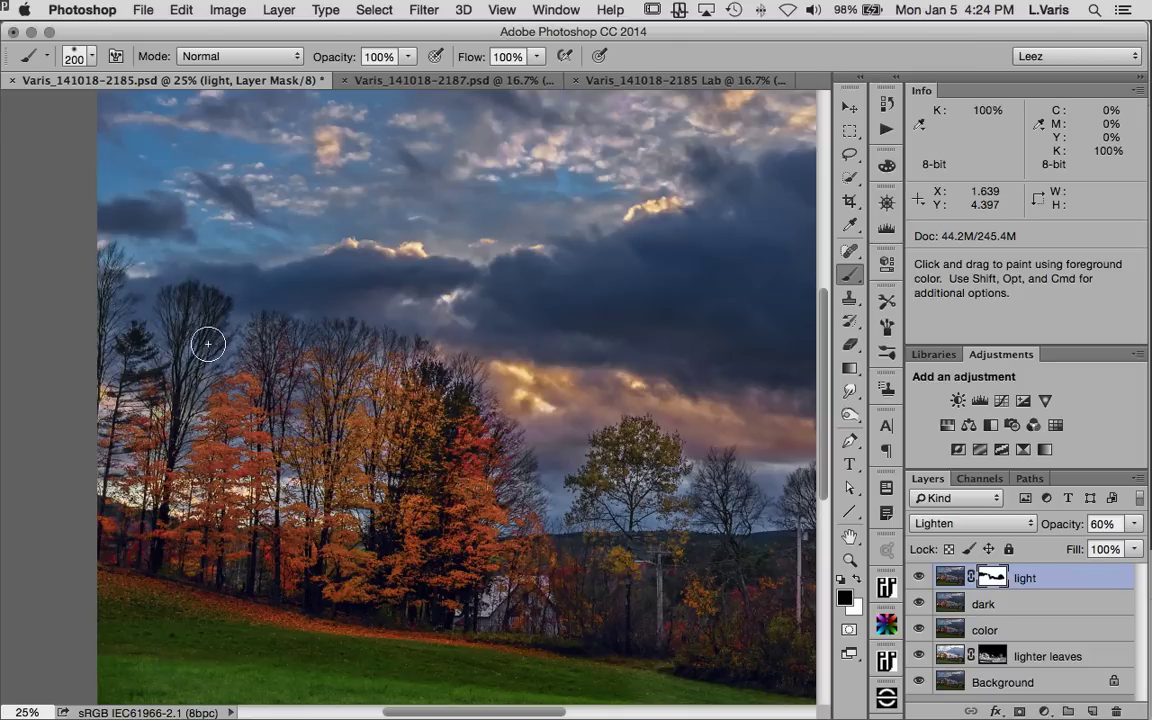
pyautogui.moveTo(181, 349); pyautogui.dragTo(181, 429)
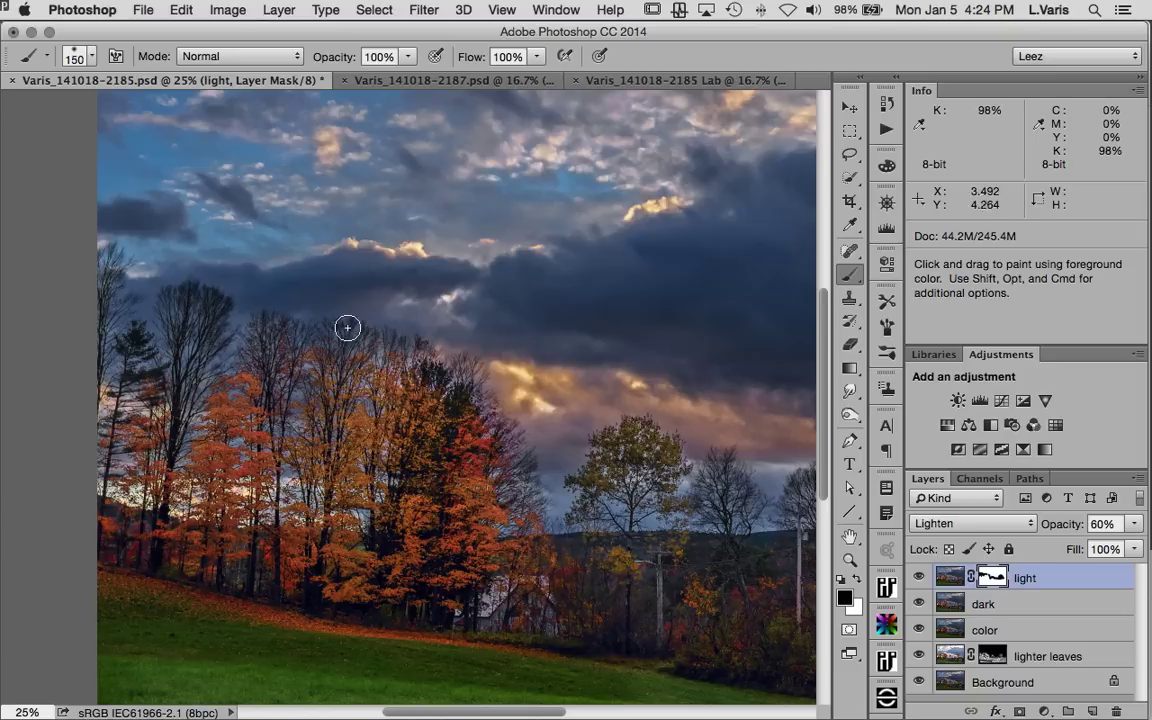
# Step: Refine the "light" layer's mask in black around the autumn trees and bare branches with a 150 px brush
pyautogui.keyDown('super'); pyautogui.click(512, 497); pyautogui.keyUp('super')
pyautogui.keyDown('super'); pyautogui.click(520, 500); pyautogui.keyUp('super')
pyautogui.keyDown('super'); pyautogui.click(525, 503); pyautogui.keyUp('super')
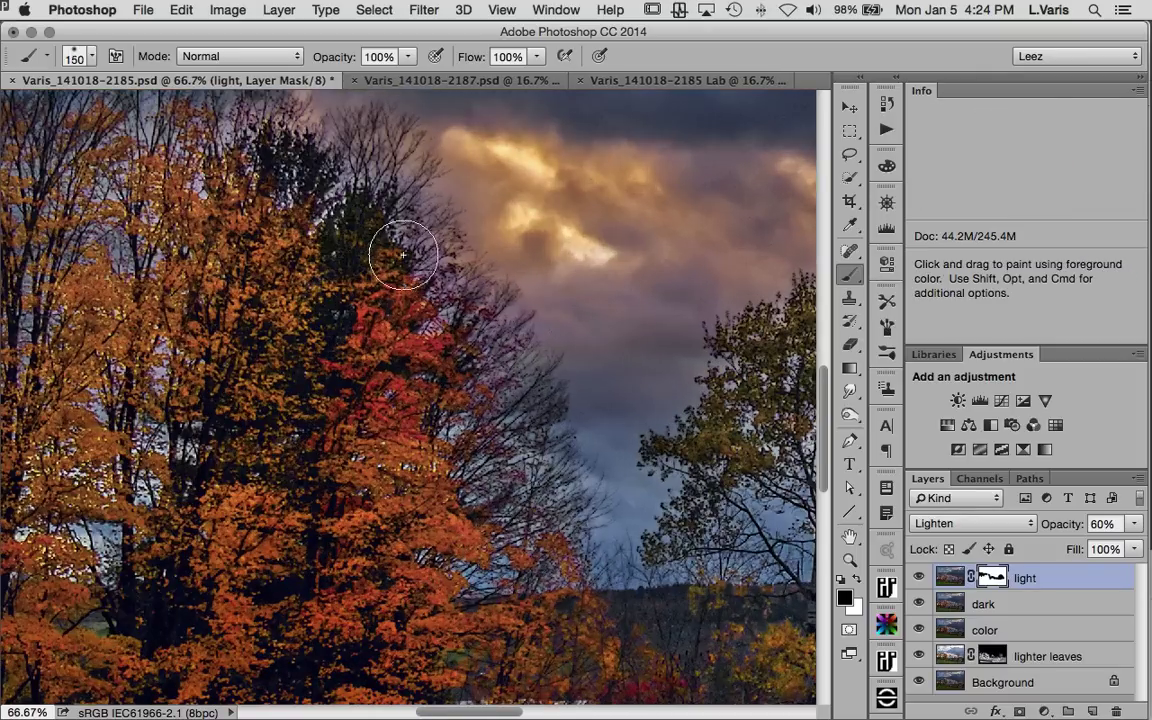
pyautogui.press('space')
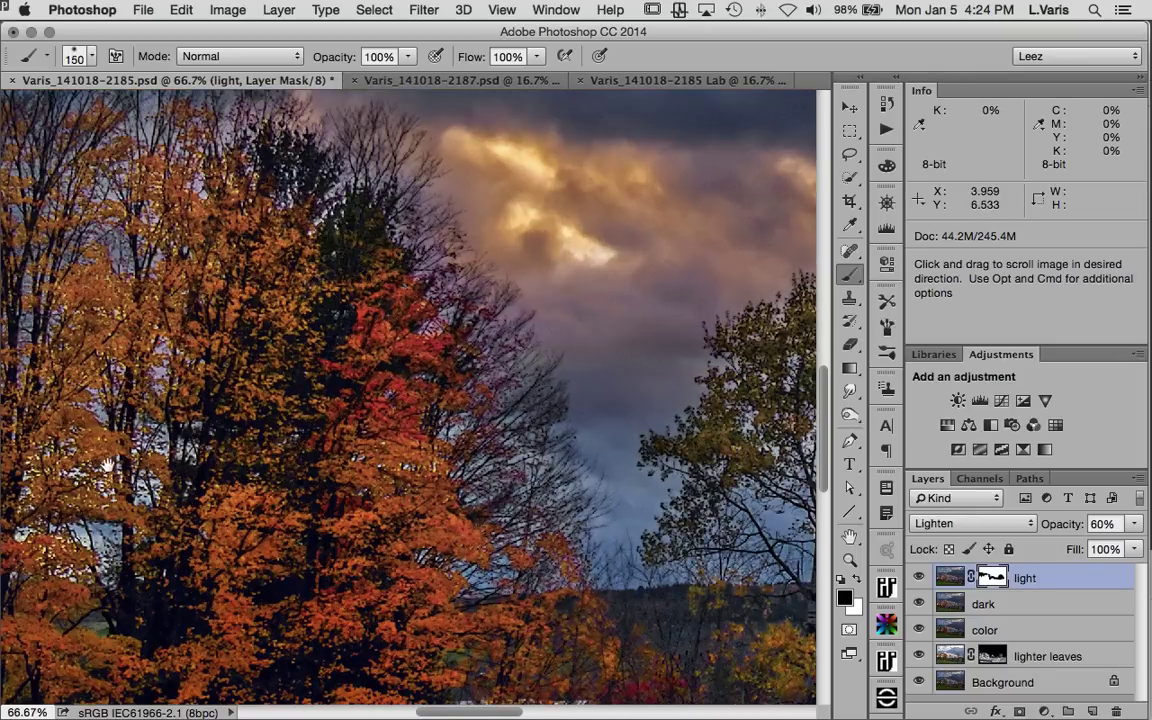
pyautogui.moveTo(107, 465); pyautogui.dragTo(205, 456)
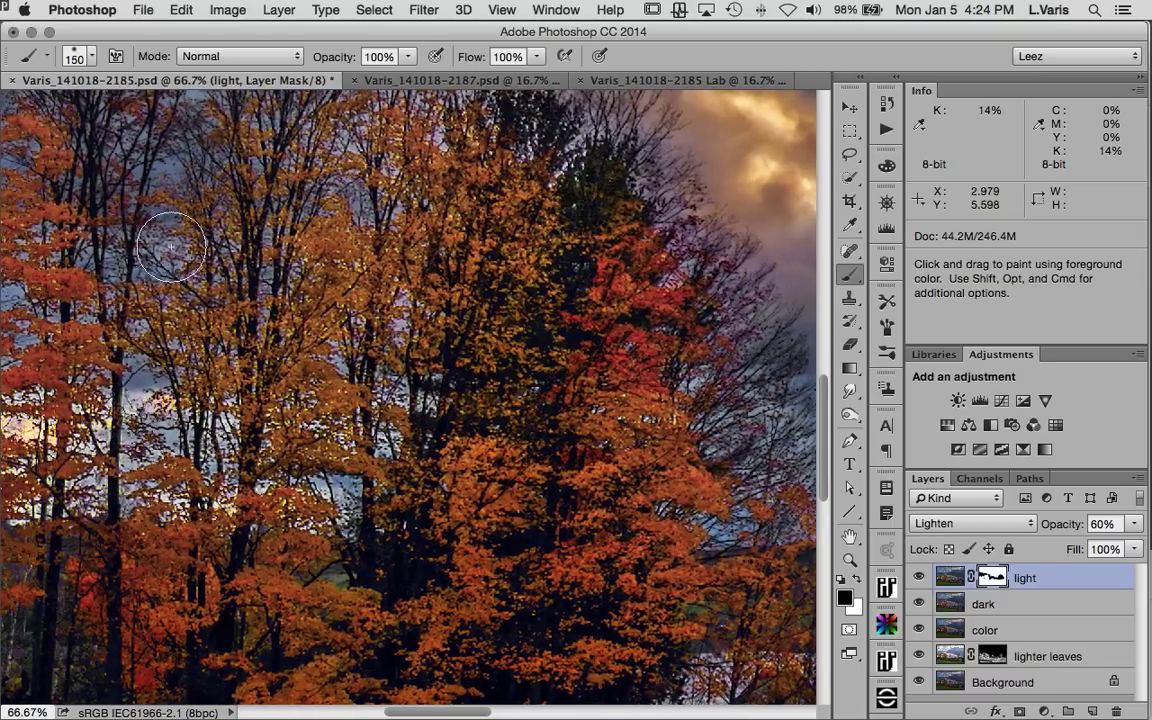
pyautogui.press('space')
pyautogui.moveTo(273, 270); pyautogui.dragTo(462, 352)
pyautogui.moveTo(220, 208); pyautogui.dragTo(232, 256)
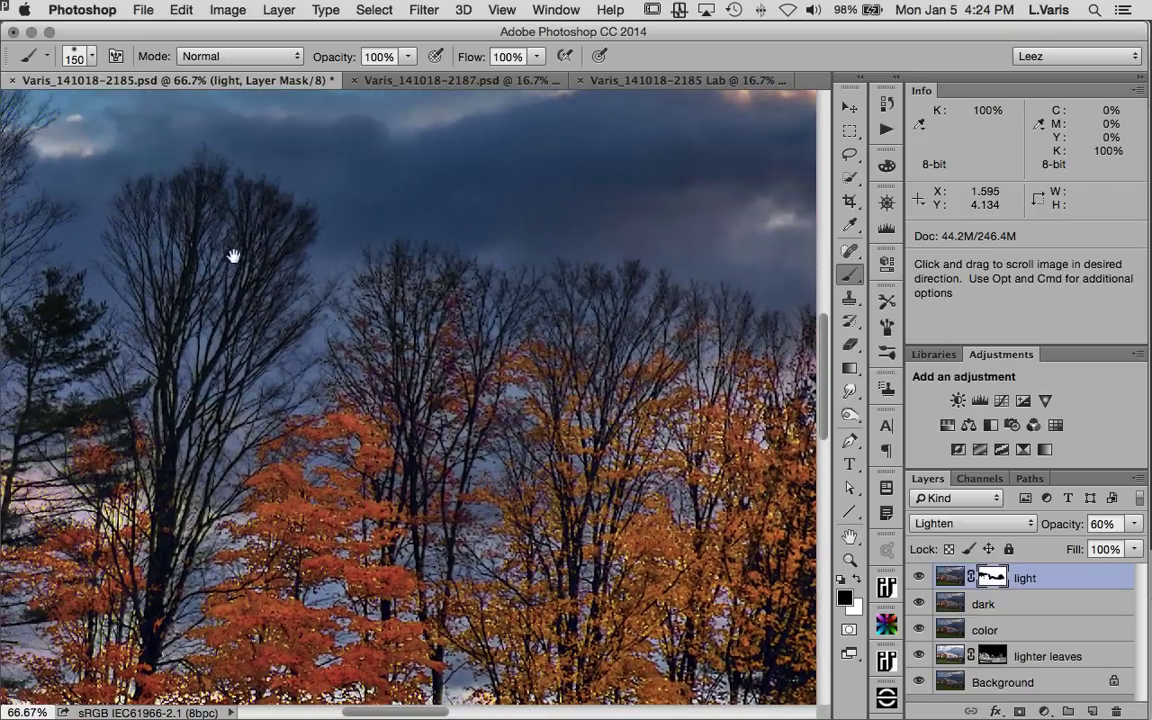
pyautogui.moveTo(25, 145); pyautogui.dragTo(290, 303)
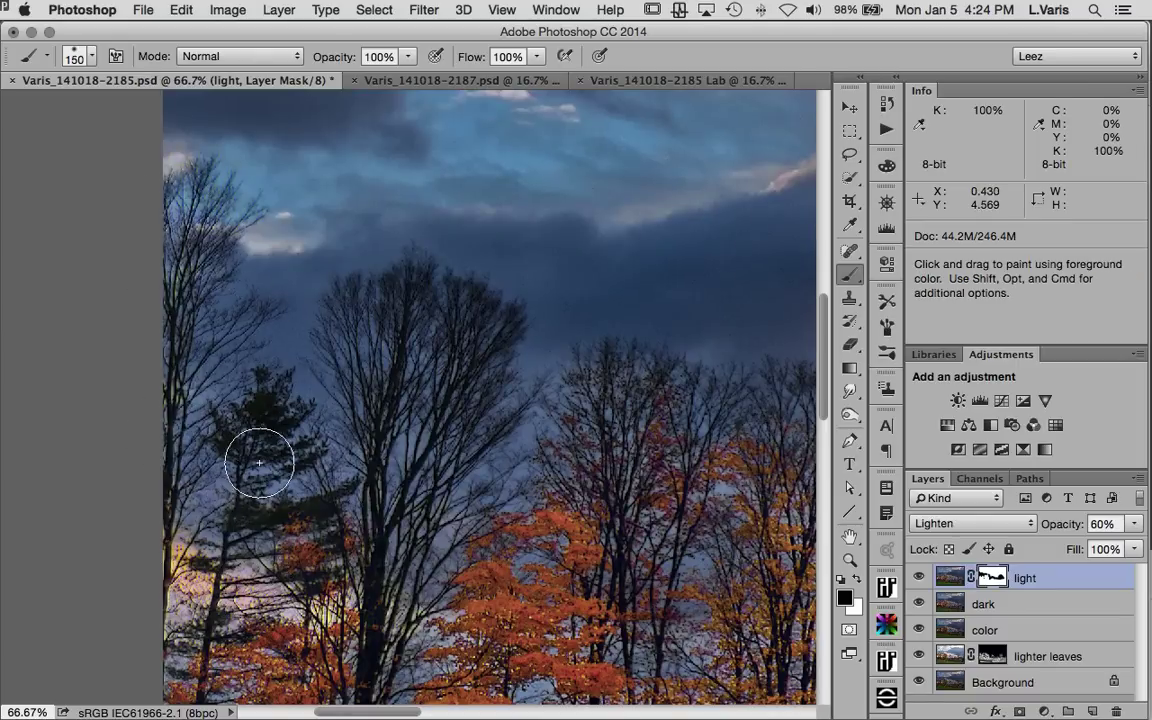
# Step: Group the "light" and "dark" layers into a Pass Through group named "sharpen" and check its contents
pyautogui.click(919, 604)
pyautogui.click(919, 604)
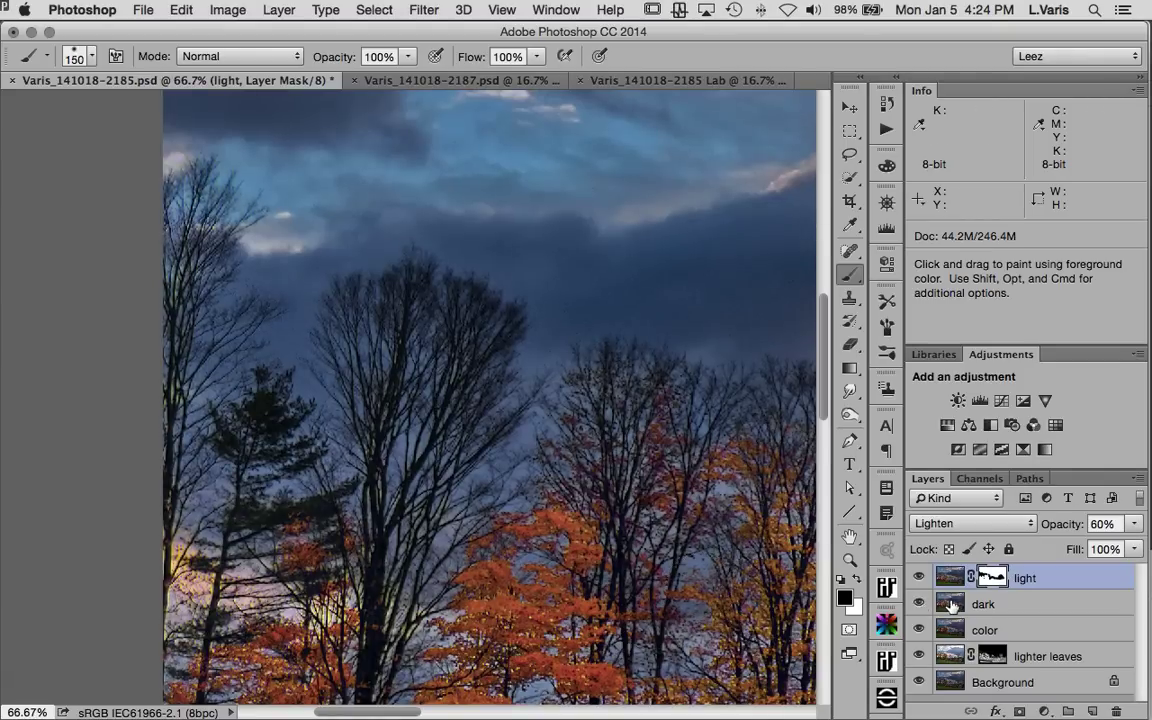
pyautogui.keyDown('shift'); pyautogui.click(951, 605); pyautogui.keyUp('shift')
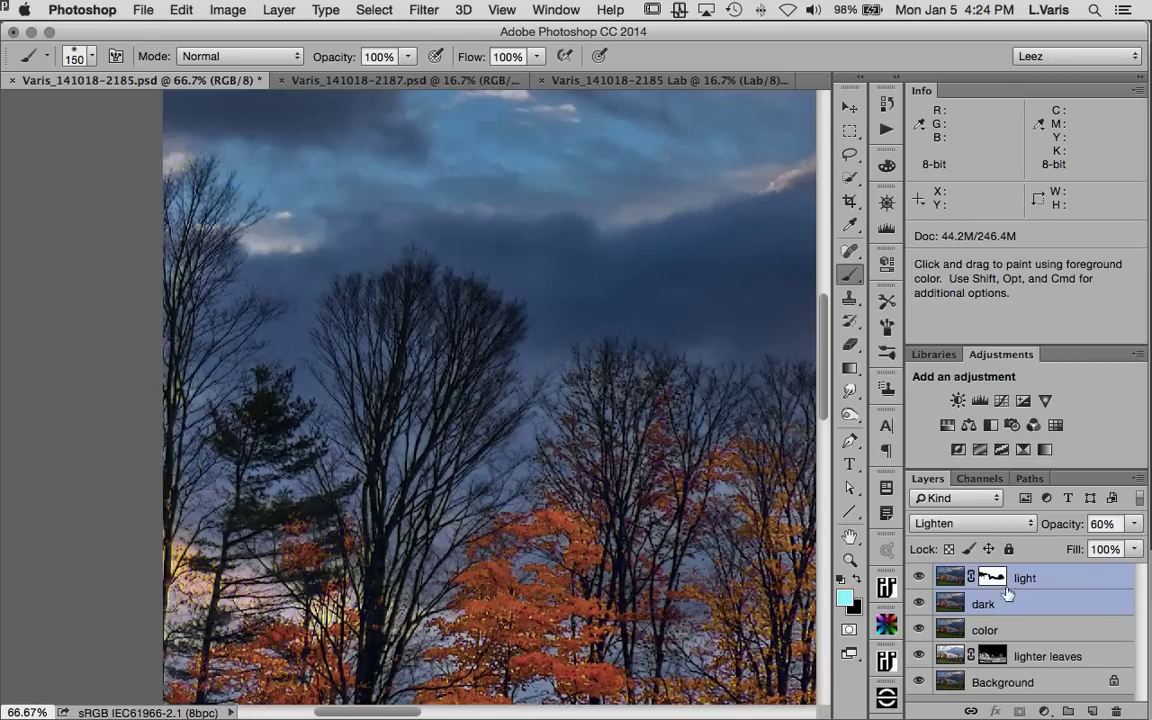
pyautogui.click(1137, 480)
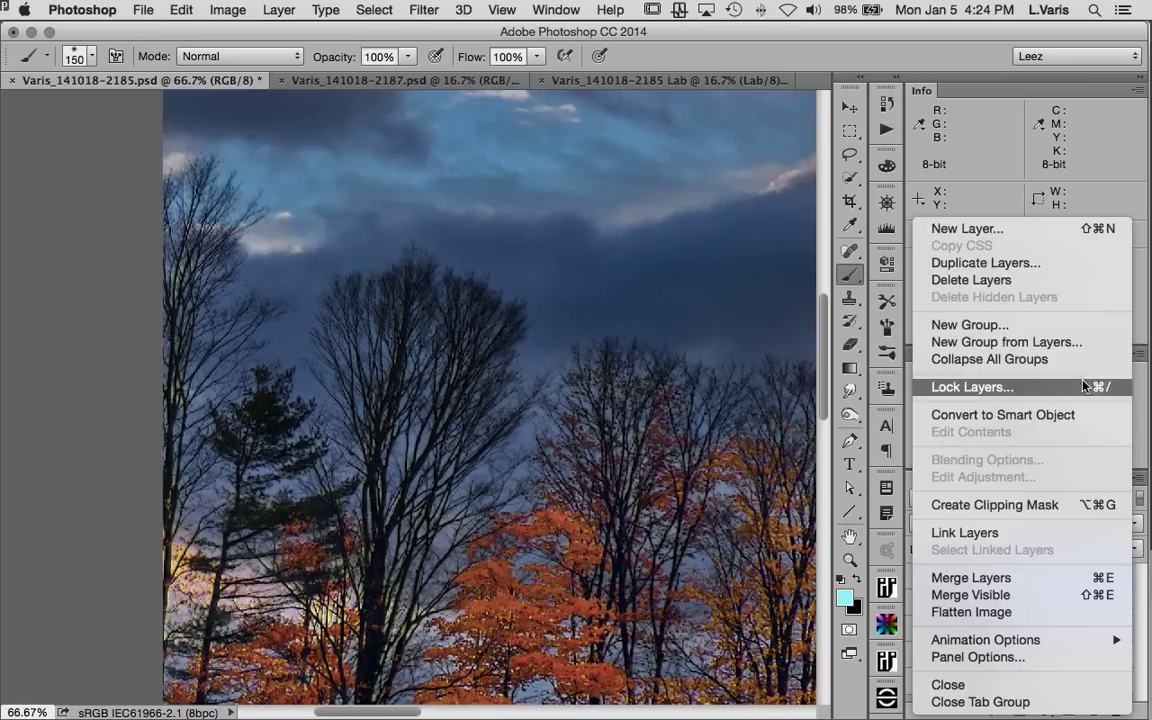
pyautogui.click(998, 342)
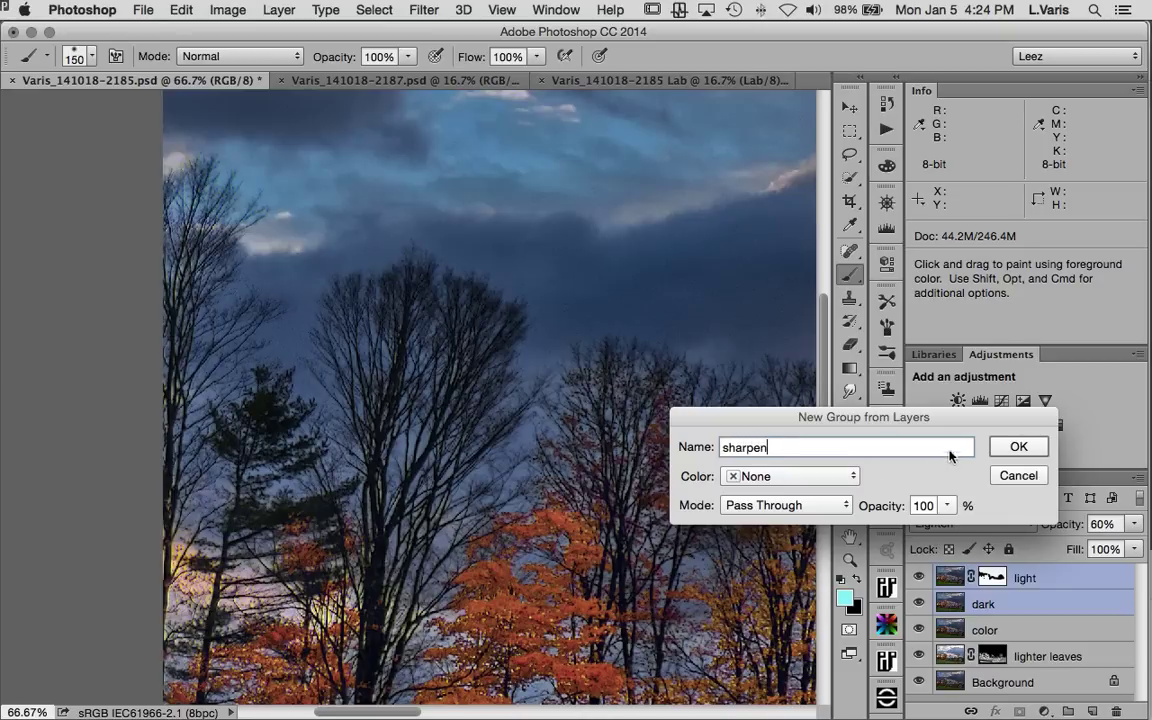
pyautogui.click(1005, 449)
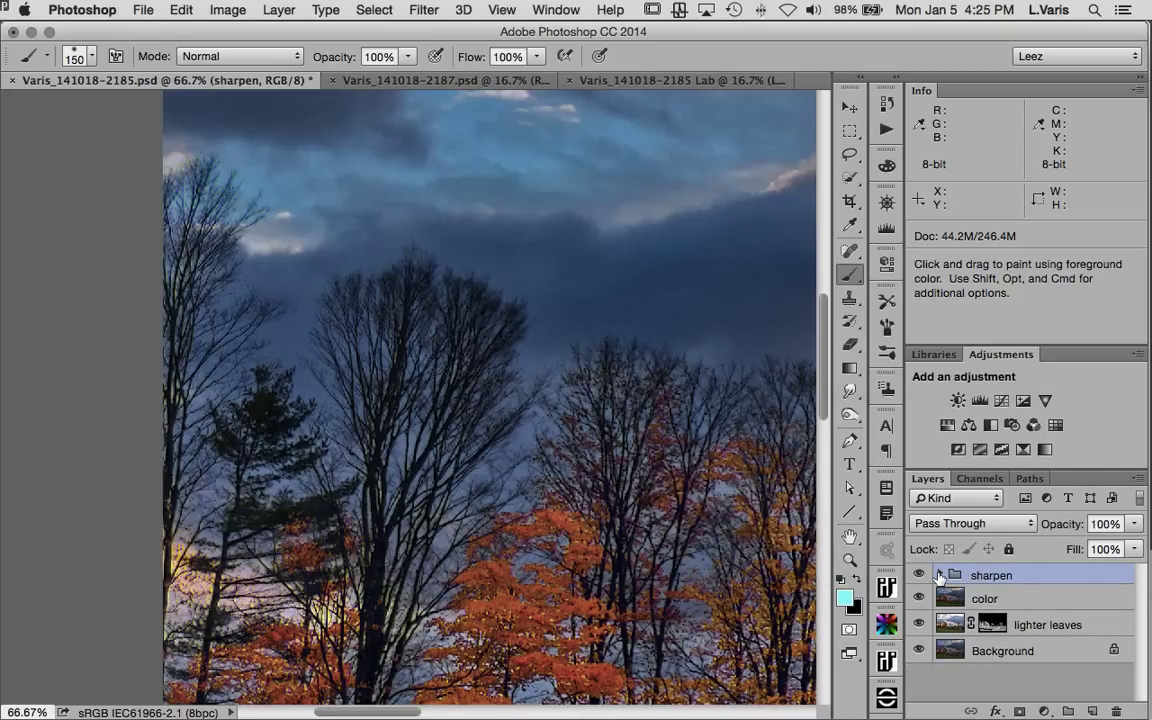
pyautogui.click(939, 575)
pyautogui.click(940, 575)
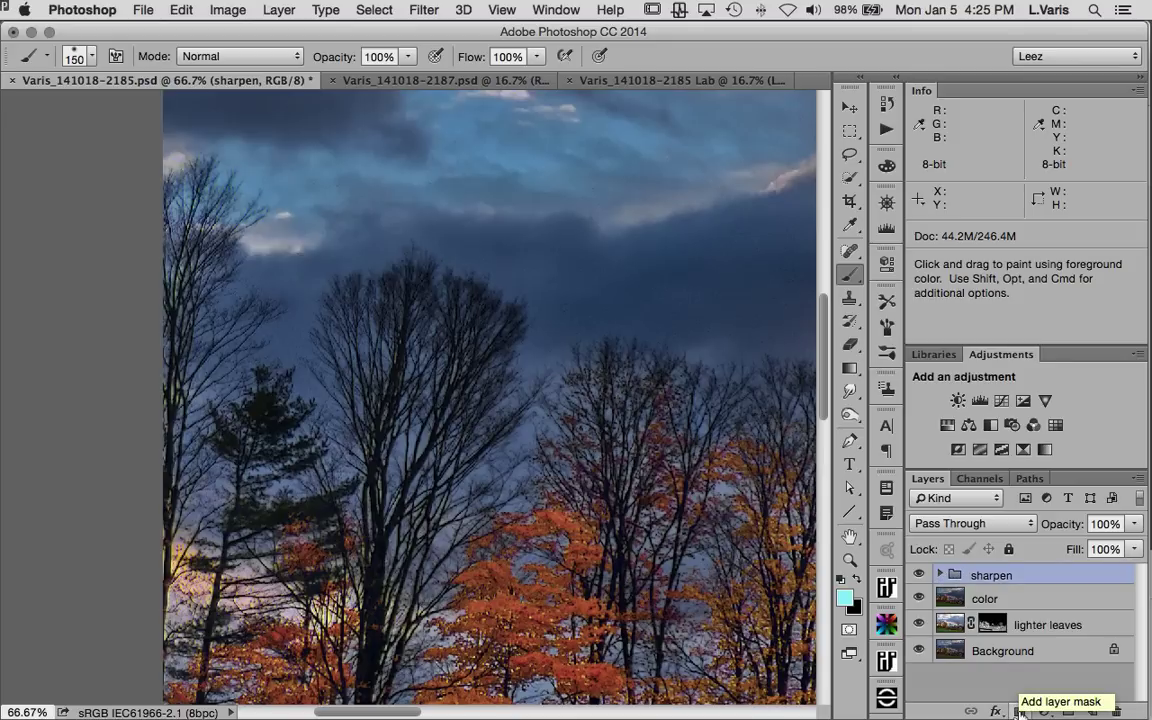
# Step: Add a layer mask to the "sharpen" group and paint black across the cloudy sky with an 800 px brush
pyautogui.press('super+minus')
pyautogui.press('super+minus')
pyautogui.press('super+minus')
pyautogui.press('super+minus')
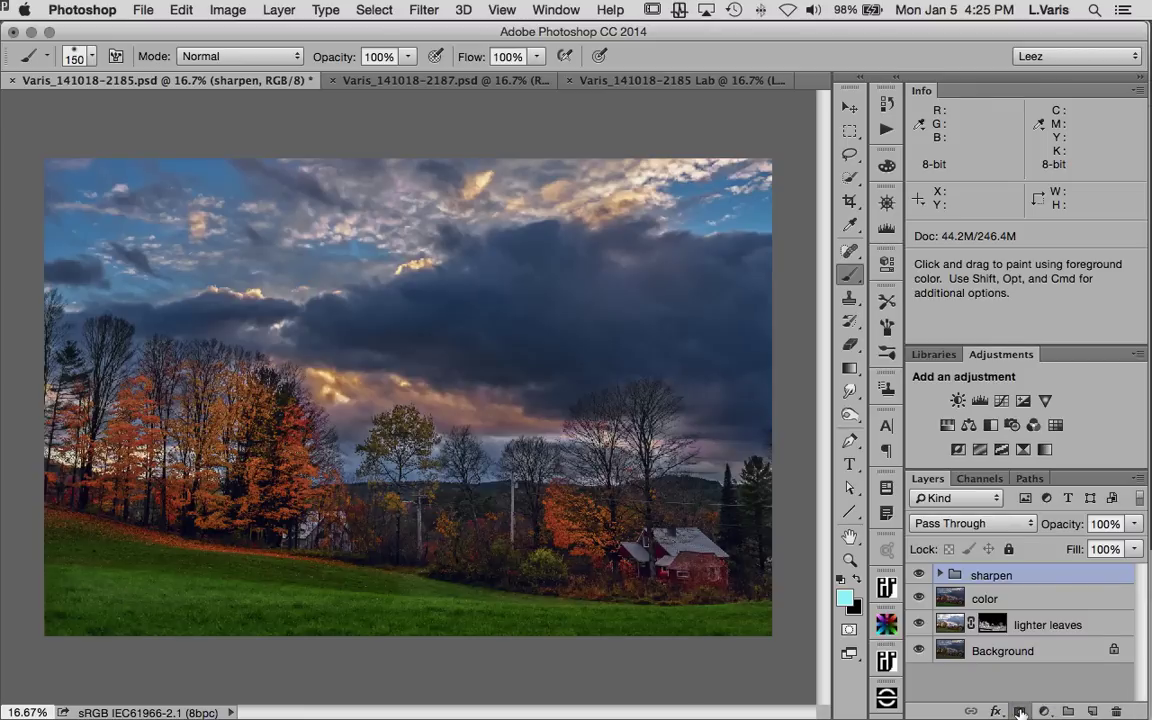
pyautogui.click(1020, 711)
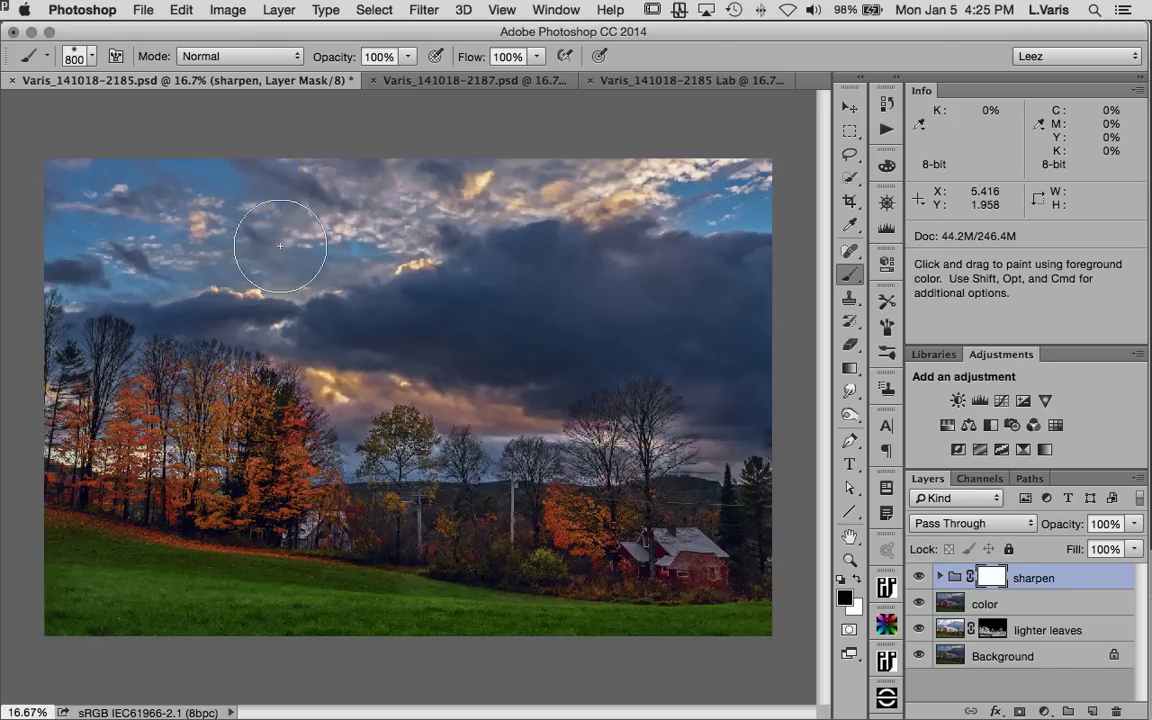
pyautogui.press(']')
pyautogui.press(']')
pyautogui.press(']')
pyautogui.moveTo(172, 245)
pyautogui.mouseDown()
pyautogui.moveTo(222, 264)
pyautogui.moveTo(76, 239)
pyautogui.moveTo(72, 188)
pyautogui.moveTo(382, 204)
pyautogui.moveTo(287, 231)
pyautogui.moveTo(295, 189)
pyautogui.moveTo(265, 290)
pyautogui.moveTo(319, 304)
pyautogui.moveTo(346, 340)
pyautogui.moveTo(481, 352)
pyautogui.moveTo(475, 263)
pyautogui.moveTo(589, 226)
pyautogui.moveTo(401, 203)
pyautogui.moveTo(786, 204)
pyautogui.moveTo(642, 198)
pyautogui.moveTo(536, 251)
pyautogui.moveTo(584, 287)
pyautogui.moveTo(553, 319)
pyautogui.moveTo(692, 296)
pyautogui.moveTo(743, 363)
pyautogui.moveTo(759, 267)
pyautogui.moveTo(750, 381)
pyautogui.moveTo(763, 243)
pyautogui.moveTo(726, 181)
pyautogui.moveTo(548, 270)
pyautogui.mouseUp()
# Step: Paint black on the group mask over the clouds just above the tall bare trees near the house with a 200 px brush
pyautogui.press('super+space')
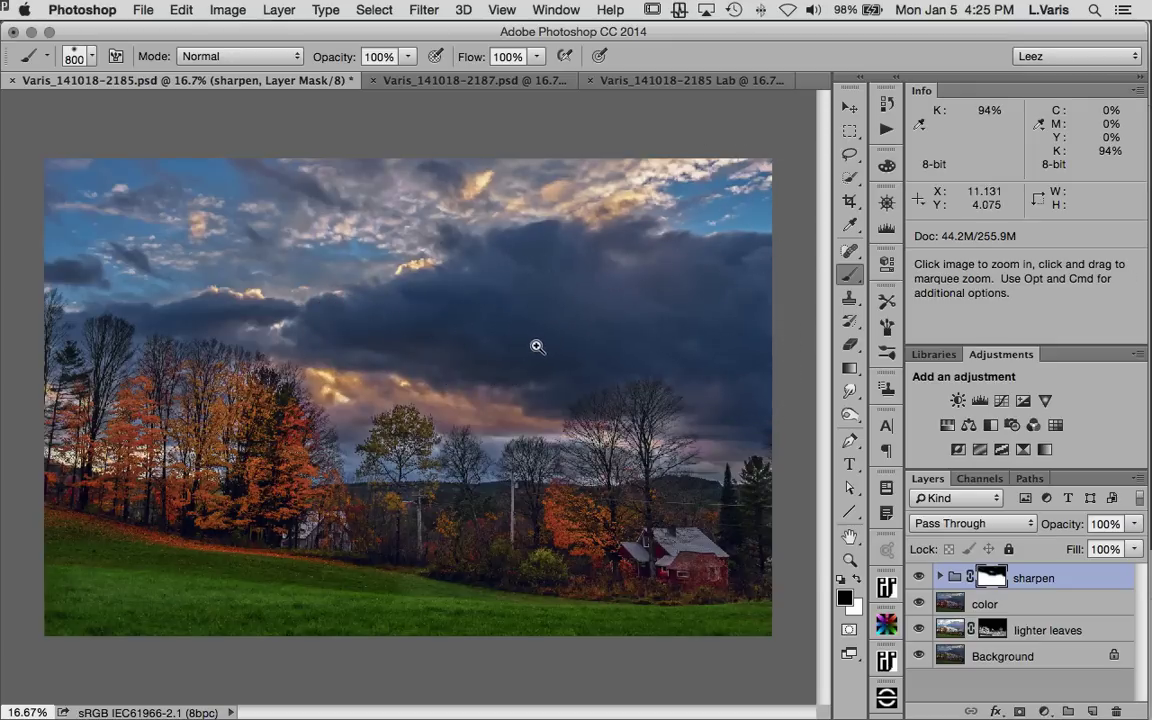
pyautogui.click(537, 342)
pyautogui.click(530, 350)
pyautogui.click(455, 385)
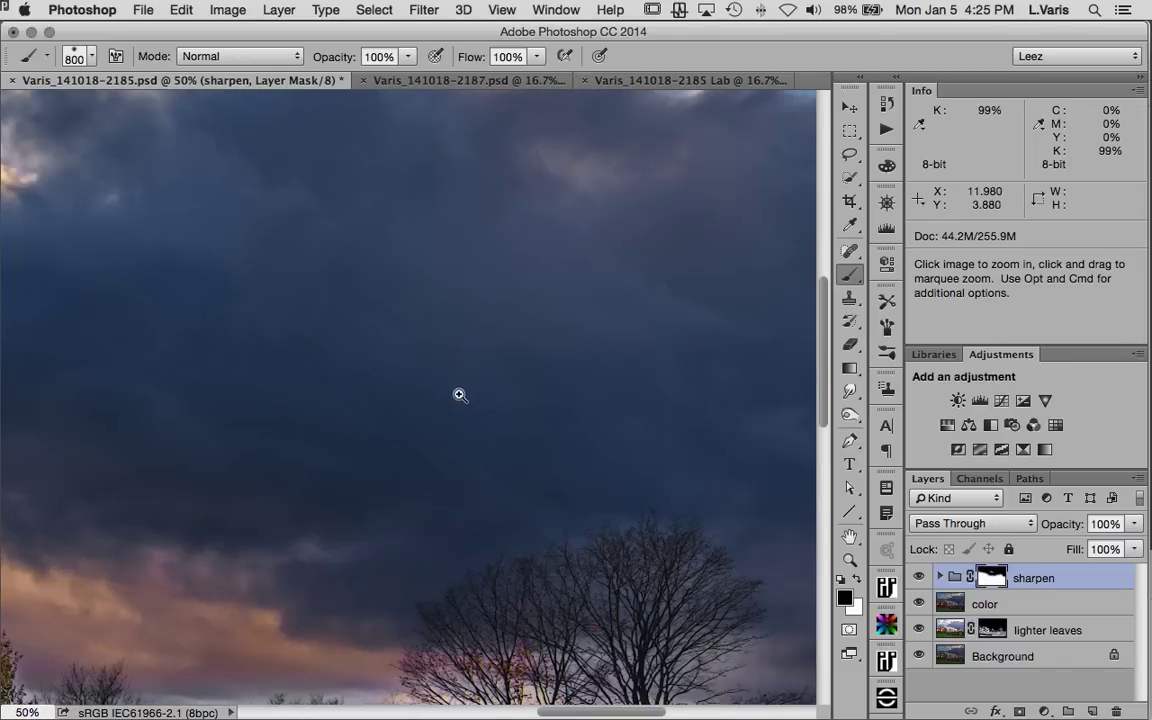
pyautogui.press('[')
pyautogui.press('[')
pyautogui.press('[')
pyautogui.press('[')
pyautogui.press('[')
pyautogui.press('[')
pyautogui.press('[')
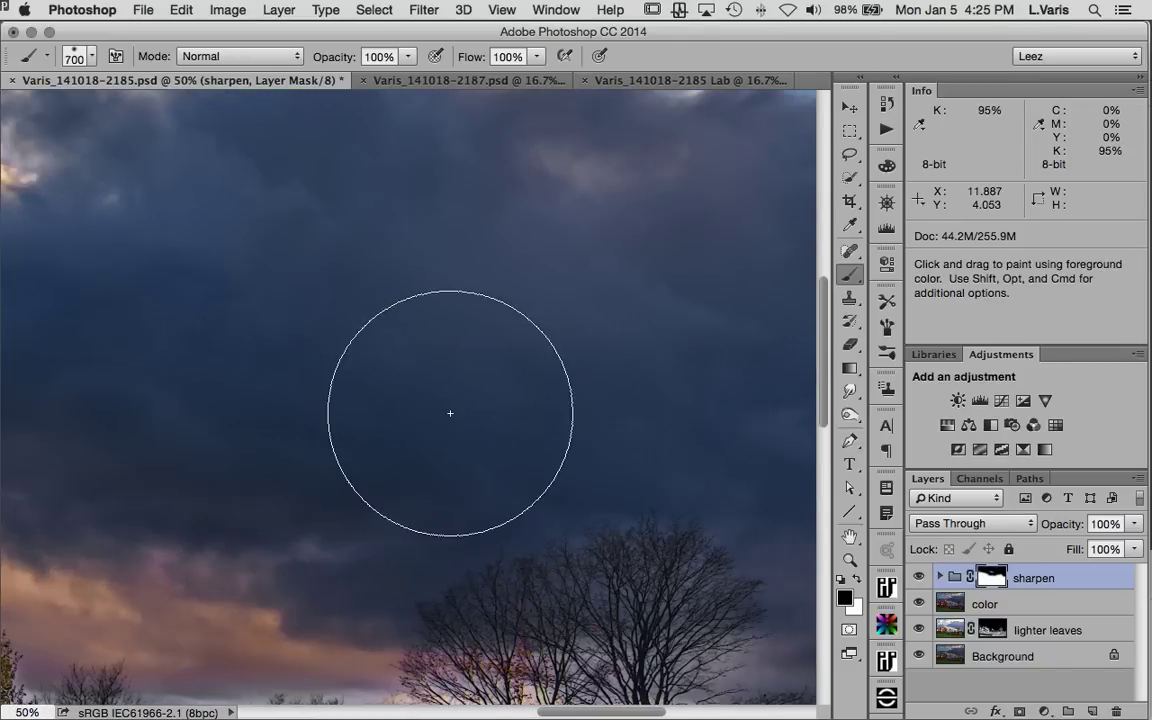
pyautogui.hscroll(1, 420, 480)
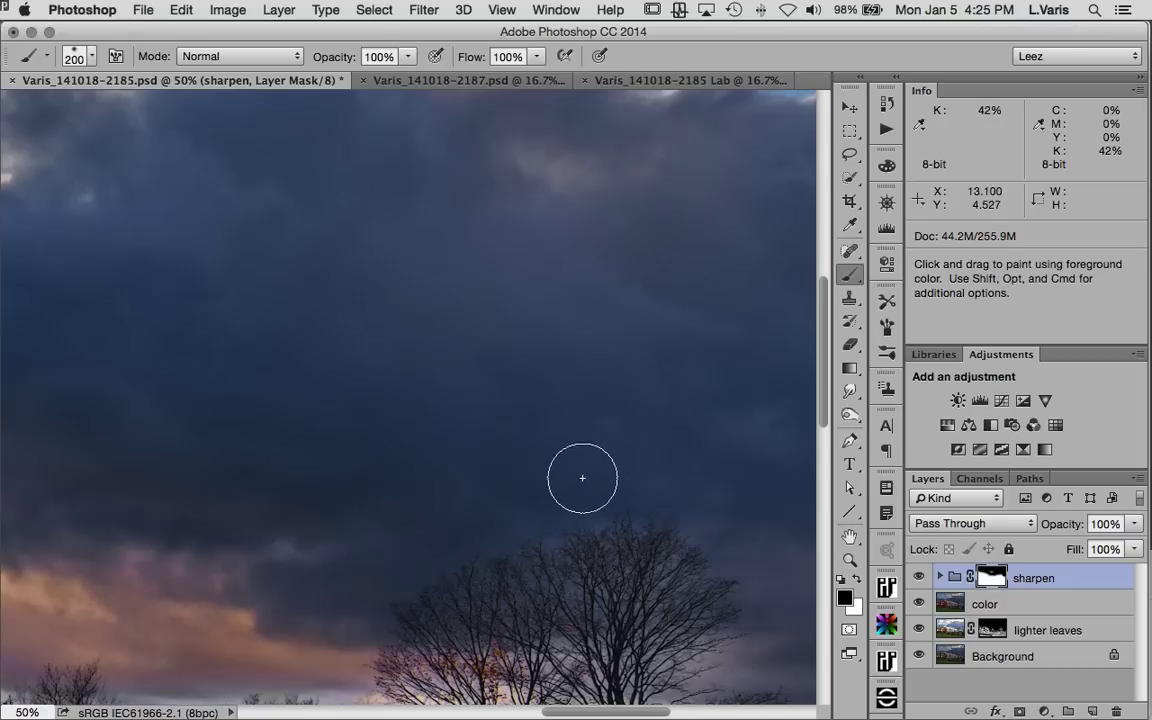
pyautogui.moveTo(586, 476); pyautogui.dragTo(255, 580)
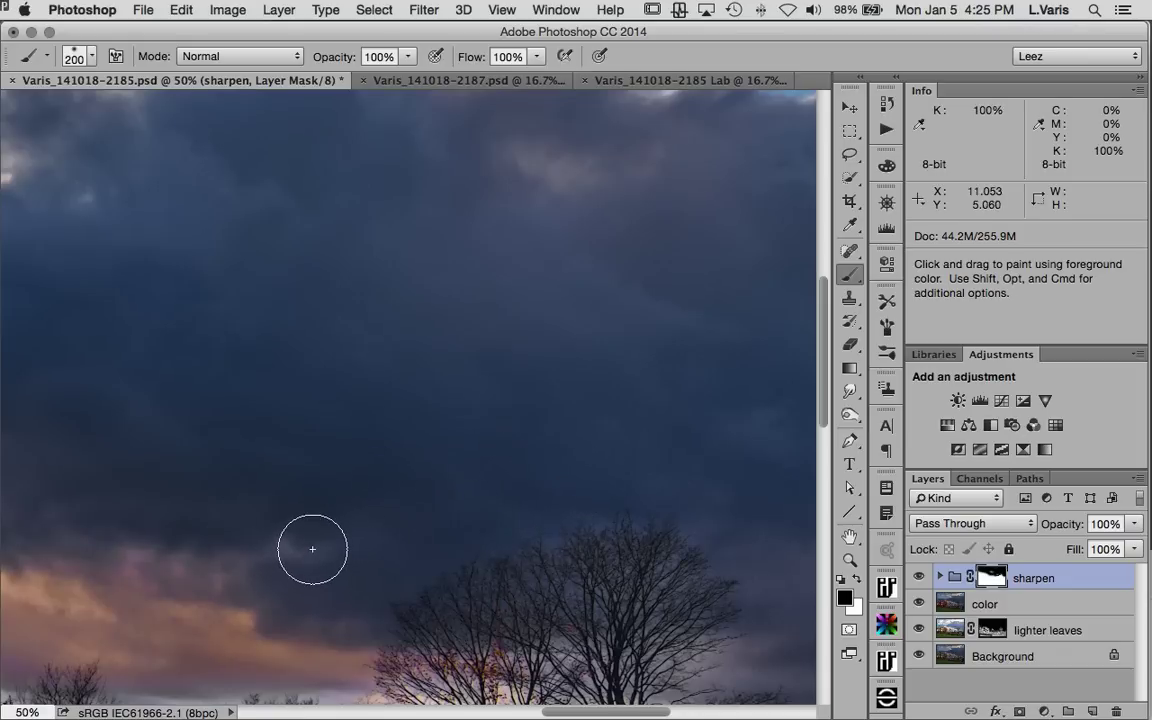
pyautogui.moveTo(309, 545); pyautogui.dragTo(594, 388)
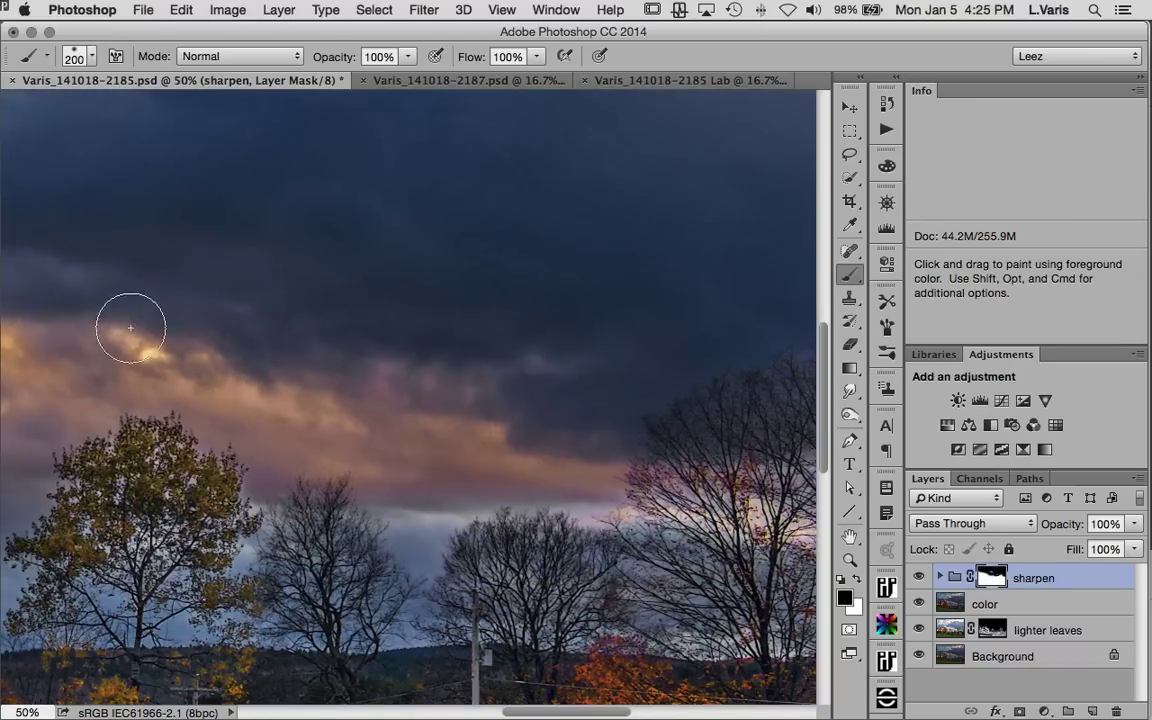
# Step: Continue the black mask painting through the low clouds above the yellow tree and the autumn treetops with the 200 px brush
pyautogui.moveTo(291, 314); pyautogui.dragTo(623, 313)
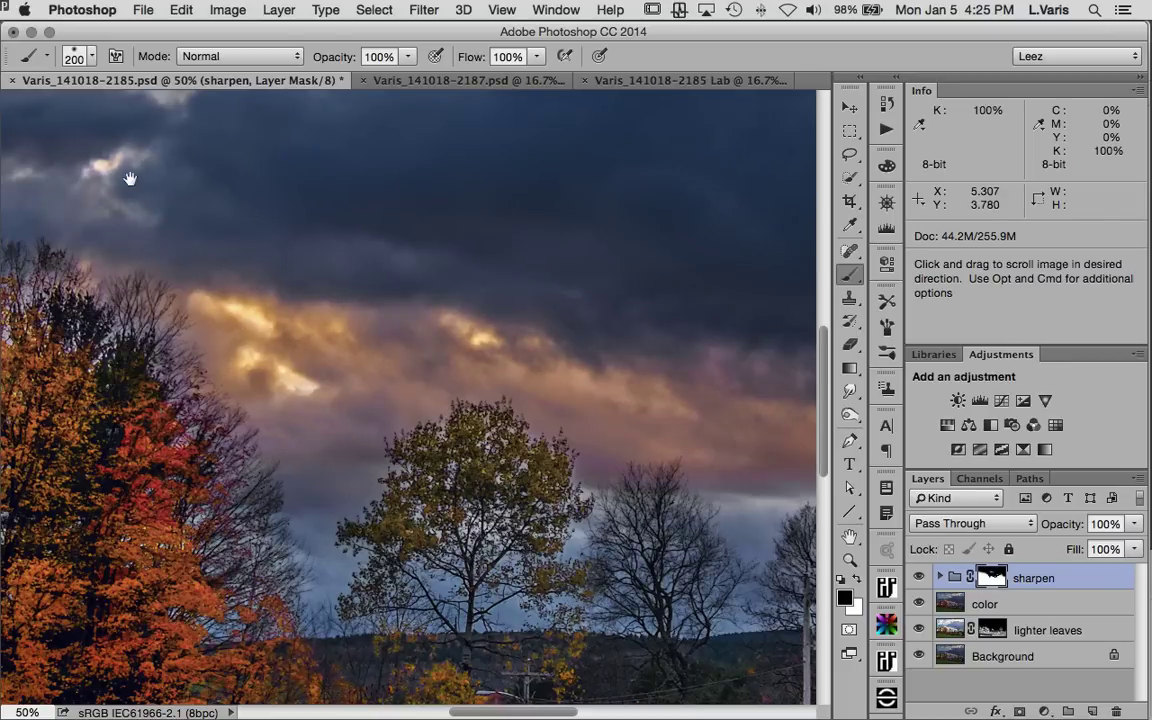
pyautogui.moveTo(129, 175); pyautogui.dragTo(566, 296)
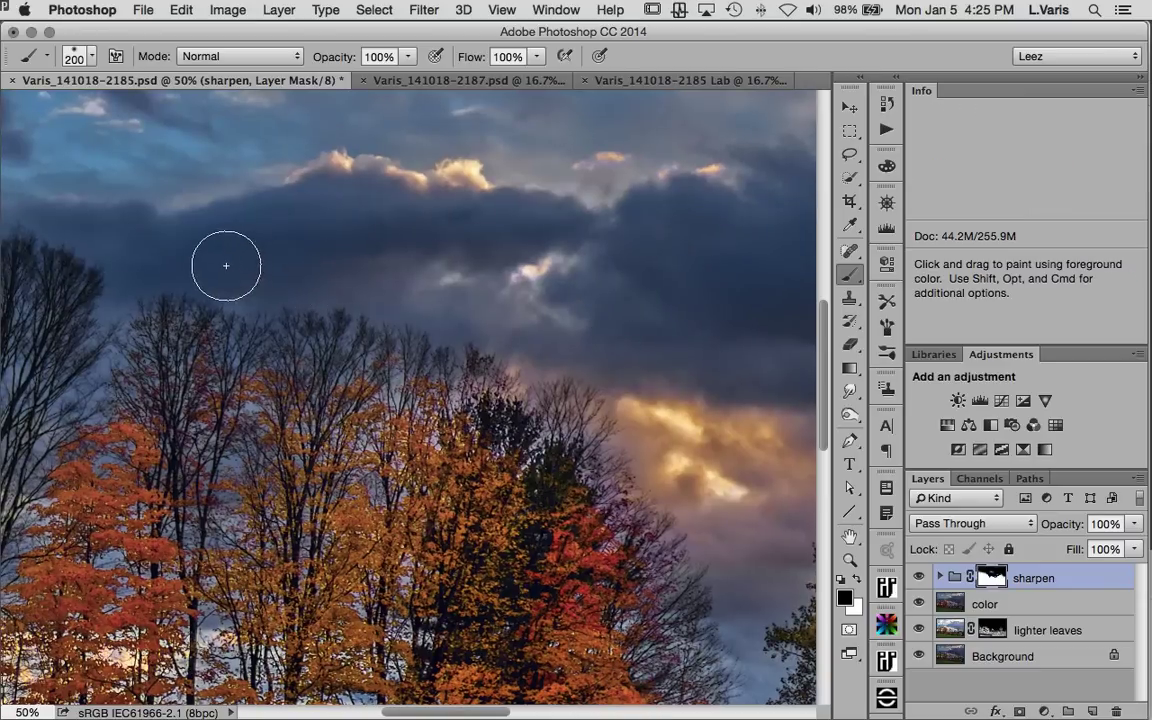
pyautogui.moveTo(563, 265); pyautogui.dragTo(782, 260)
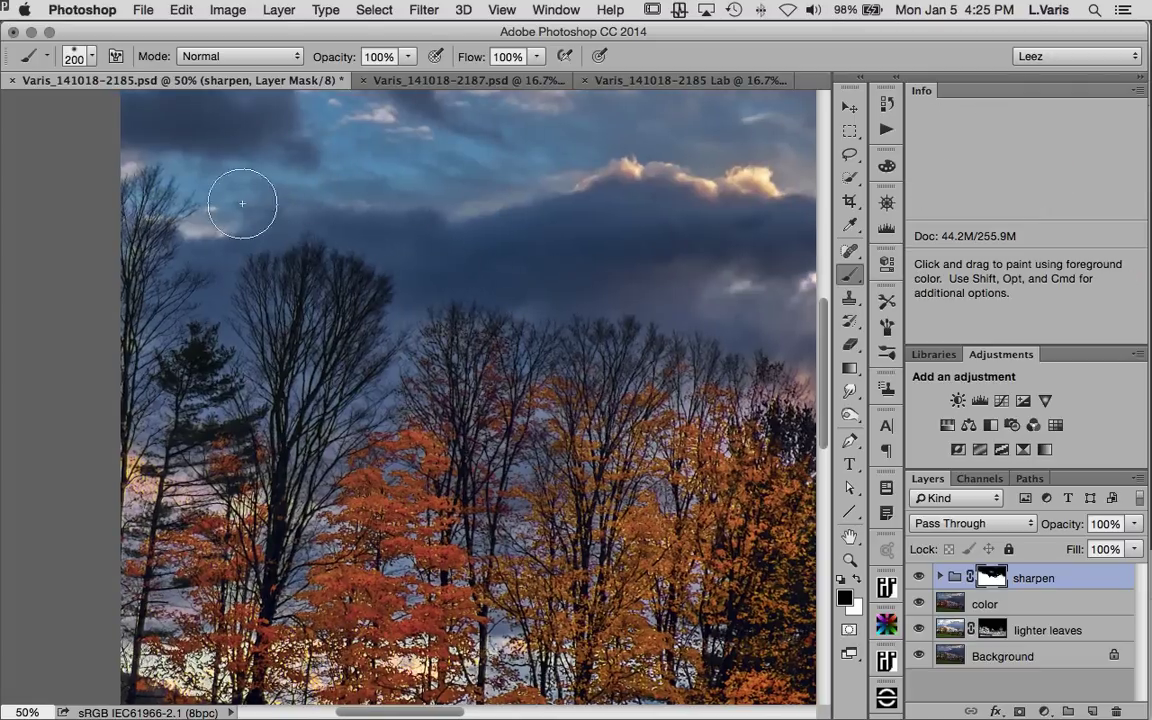
# Step: Mask the sharpening out of the sky around the bare trees and down to the evergreens at the image's right edge
pyautogui.press('space')
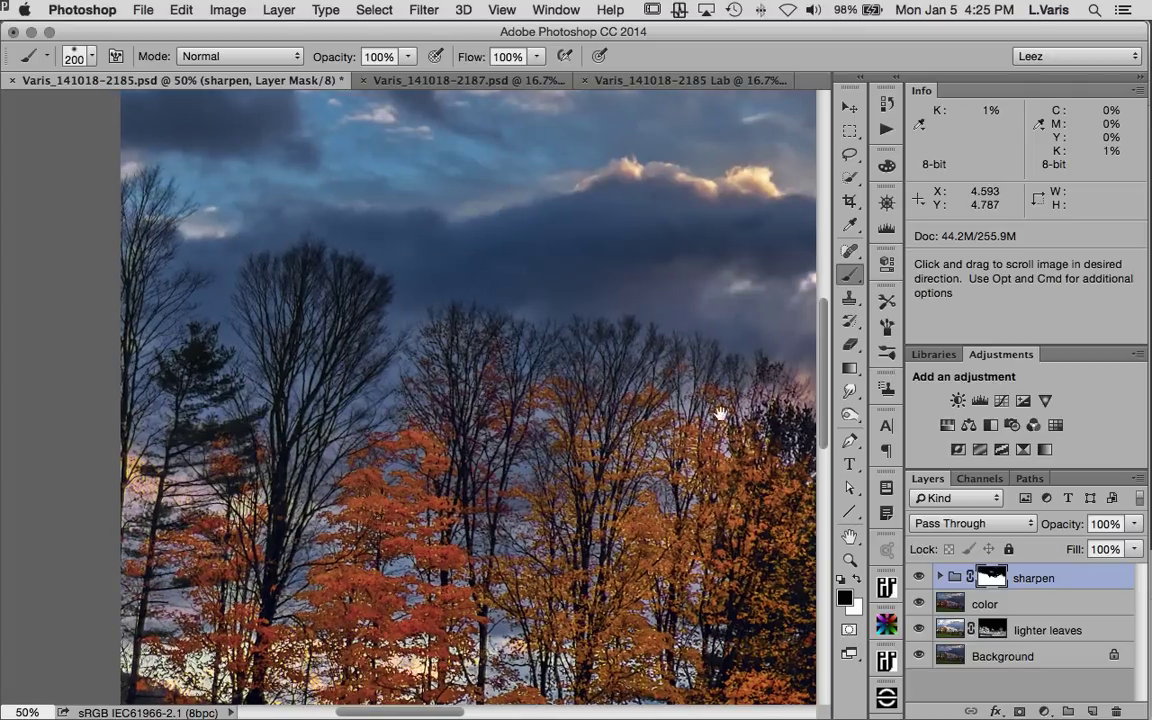
pyautogui.moveTo(718, 413); pyautogui.dragTo(311, 219)
pyautogui.moveTo(743, 424); pyautogui.dragTo(198, 346)
pyautogui.moveTo(445, 342); pyautogui.dragTo(317, 419)
pyautogui.moveTo(470, 442); pyautogui.dragTo(434, 481)
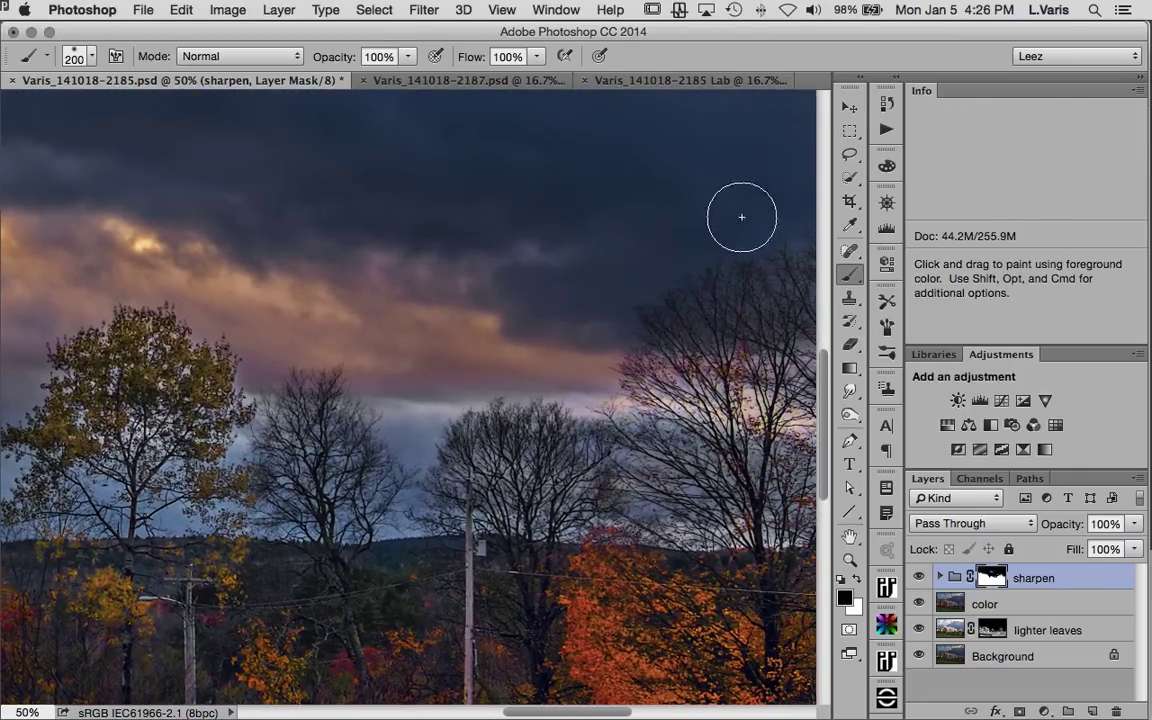
pyautogui.moveTo(741, 217); pyautogui.dragTo(399, 255)
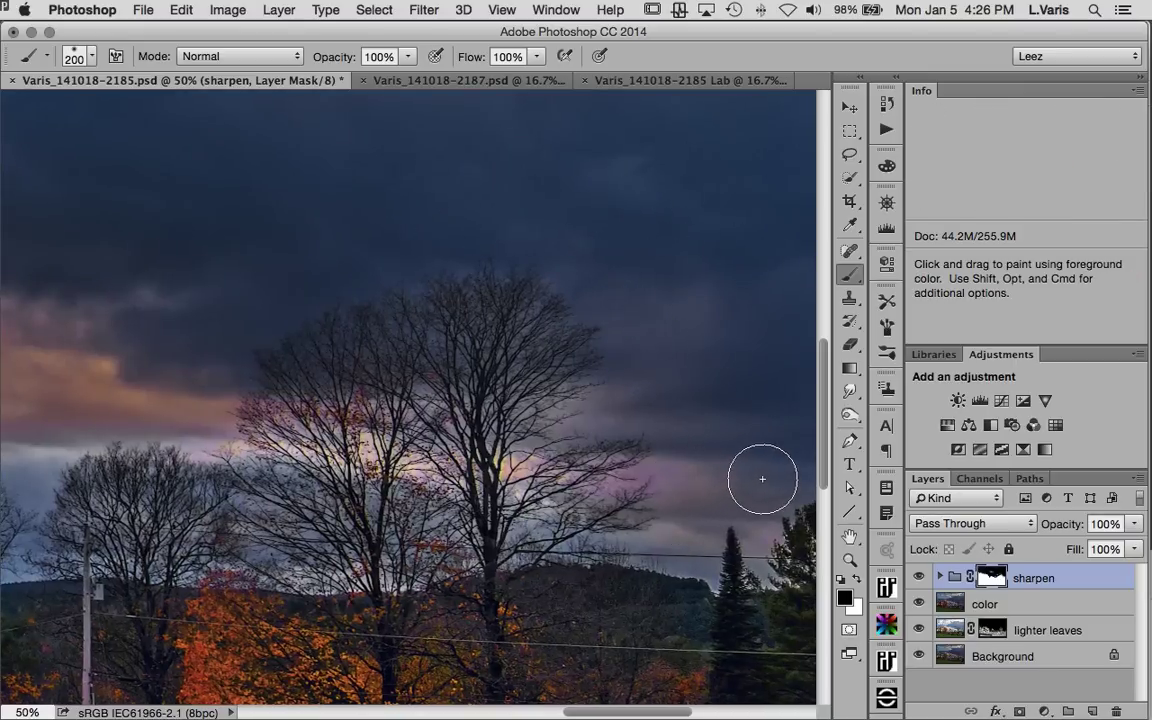
pyautogui.moveTo(704, 296); pyautogui.dragTo(591, 327)
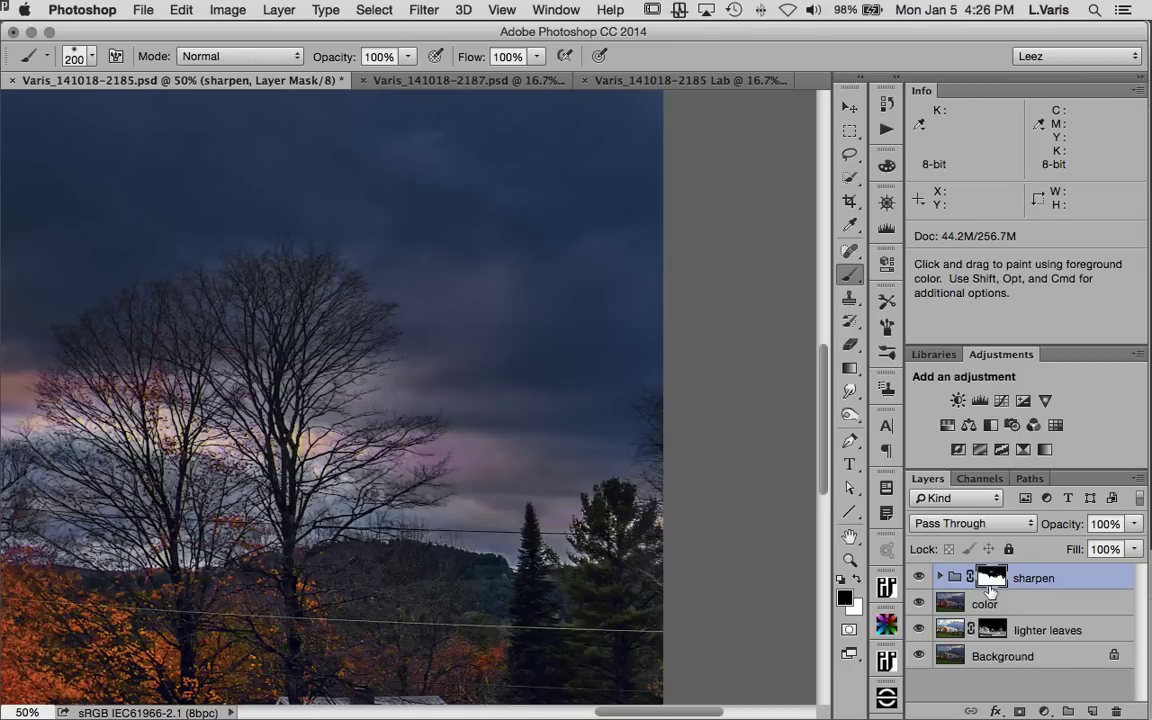
# Step: Display the "sharpen" mask on its own and paint black over the gray gaps along the treeline and the sky's right part
pyautogui.press('super+equal')
pyautogui.press('super+minus')
pyautogui.press('super+minus')
pyautogui.press('super+minus')
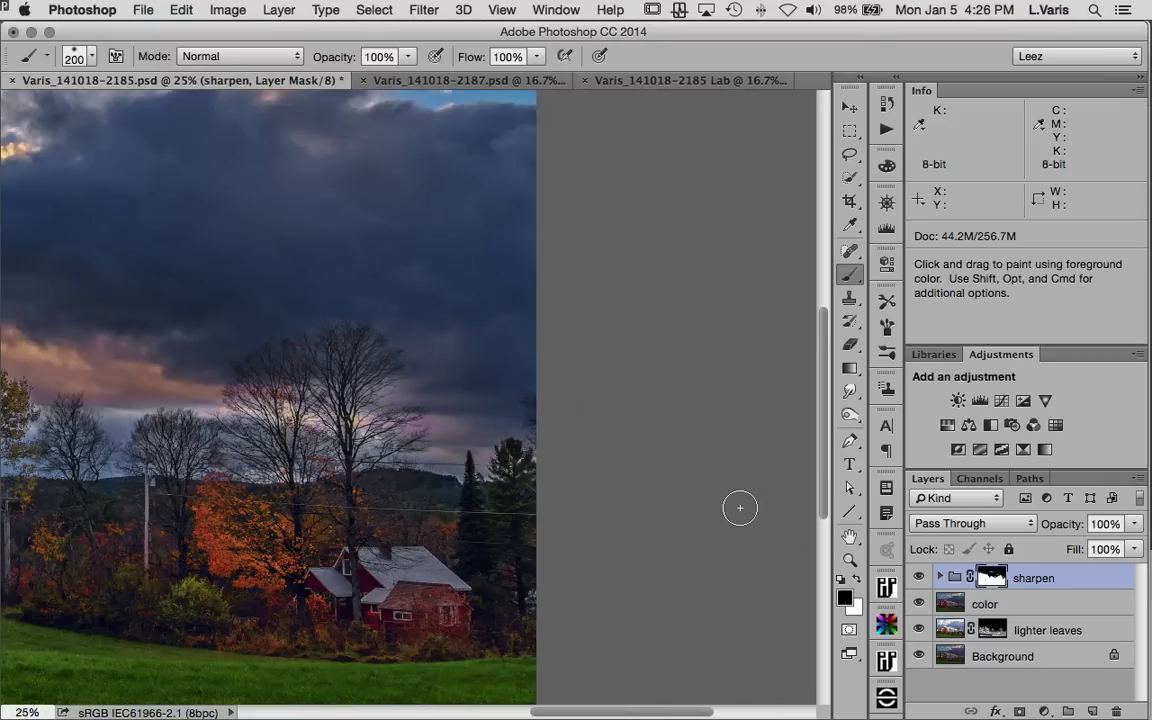
pyautogui.press('super+minus')
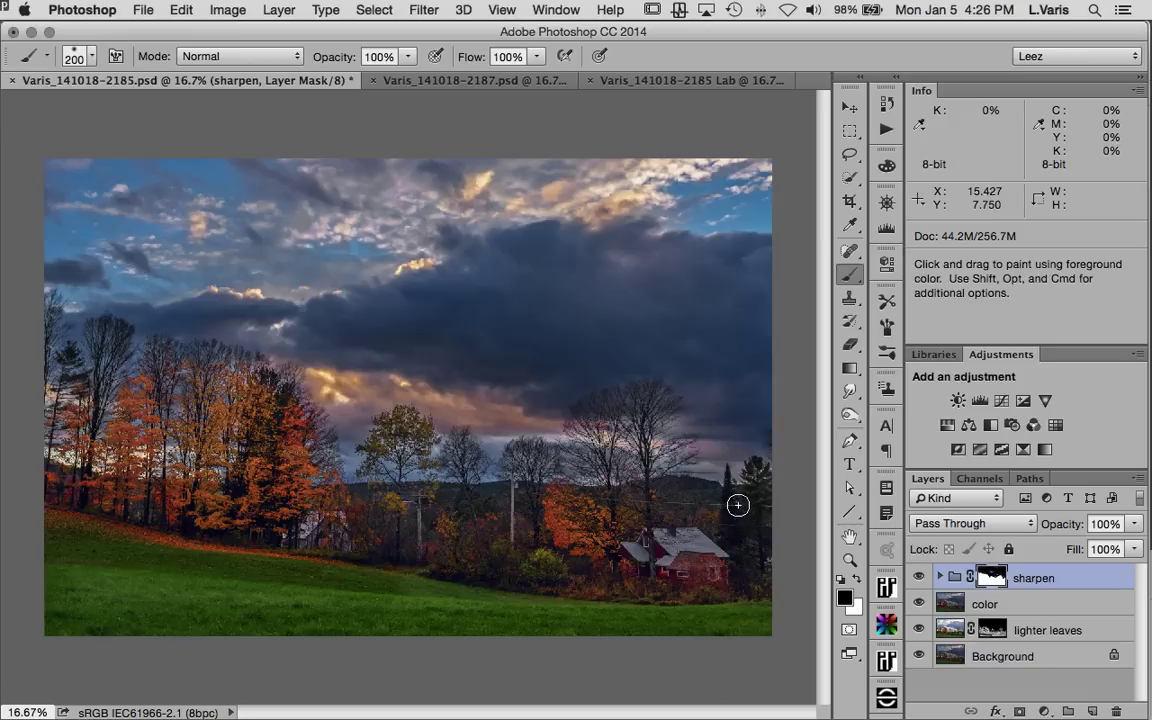
pyautogui.keyDown('alt'); pyautogui.click(993, 580); pyautogui.keyUp('alt')
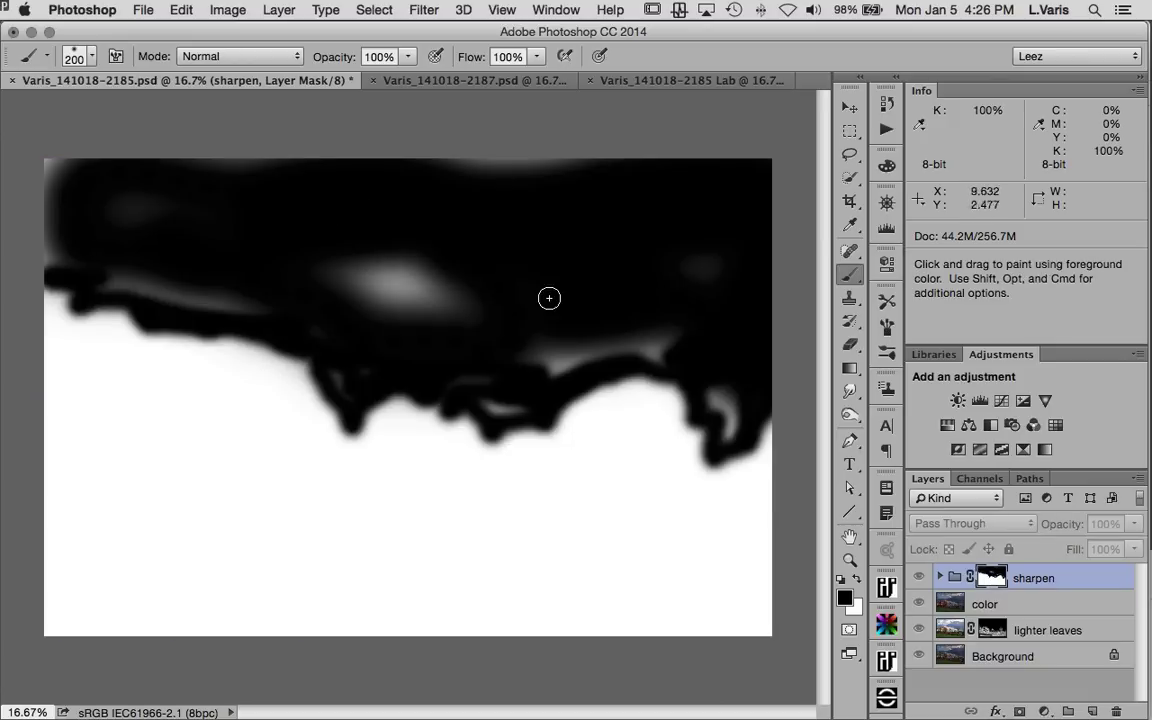
pyautogui.moveTo(455, 374)
pyautogui.mouseDown()
pyautogui.moveTo(487, 407)
pyautogui.moveTo(521, 404)
pyautogui.mouseUp()
pyautogui.moveTo(580, 354)
pyautogui.mouseDown()
pyautogui.moveTo(671, 325)
pyautogui.moveTo(619, 345)
pyautogui.moveTo(686, 342)
pyautogui.moveTo(663, 353)
pyautogui.moveTo(714, 361)
pyautogui.moveTo(722, 404)
pyautogui.mouseUp()
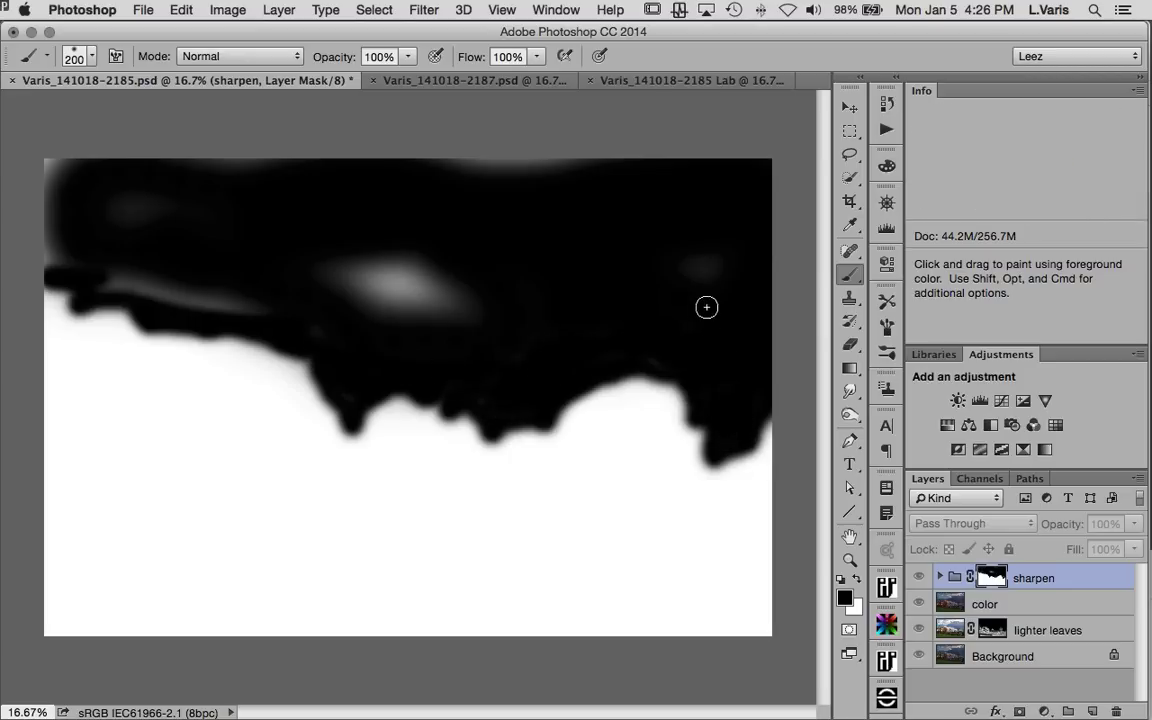
pyautogui.moveTo(706, 307)
pyautogui.mouseDown()
pyautogui.moveTo(716, 246)
pyautogui.moveTo(531, 213)
pyautogui.moveTo(586, 159)
pyautogui.mouseUp()
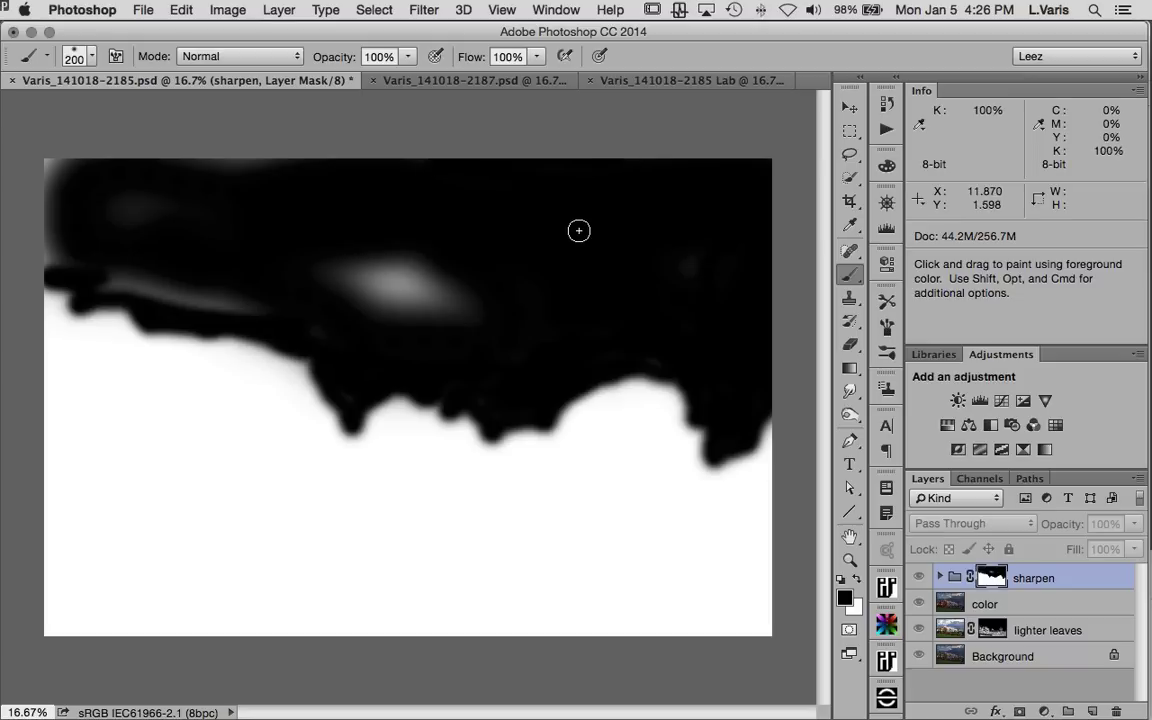
# Step: Paint the remaining gray patches in the mask's sky area black with a 400 px brush and return to the image view
pyautogui.press(']')
pyautogui.press(']')
pyautogui.press(']')
pyautogui.moveTo(491, 290)
pyautogui.mouseDown()
pyautogui.moveTo(393, 287)
pyautogui.moveTo(422, 263)
pyautogui.moveTo(412, 289)
pyautogui.moveTo(388, 300)
pyautogui.moveTo(114, 270)
pyautogui.moveTo(216, 285)
pyautogui.moveTo(130, 212)
pyautogui.moveTo(227, 176)
pyautogui.moveTo(197, 159)
pyautogui.moveTo(40, 159)
pyautogui.moveTo(68, 200)
pyautogui.moveTo(60, 236)
pyautogui.moveTo(42, 242)
pyautogui.moveTo(92, 227)
pyautogui.moveTo(64, 173)
pyautogui.mouseUp()
pyautogui.moveTo(488, 203); pyautogui.dragTo(679, 185)
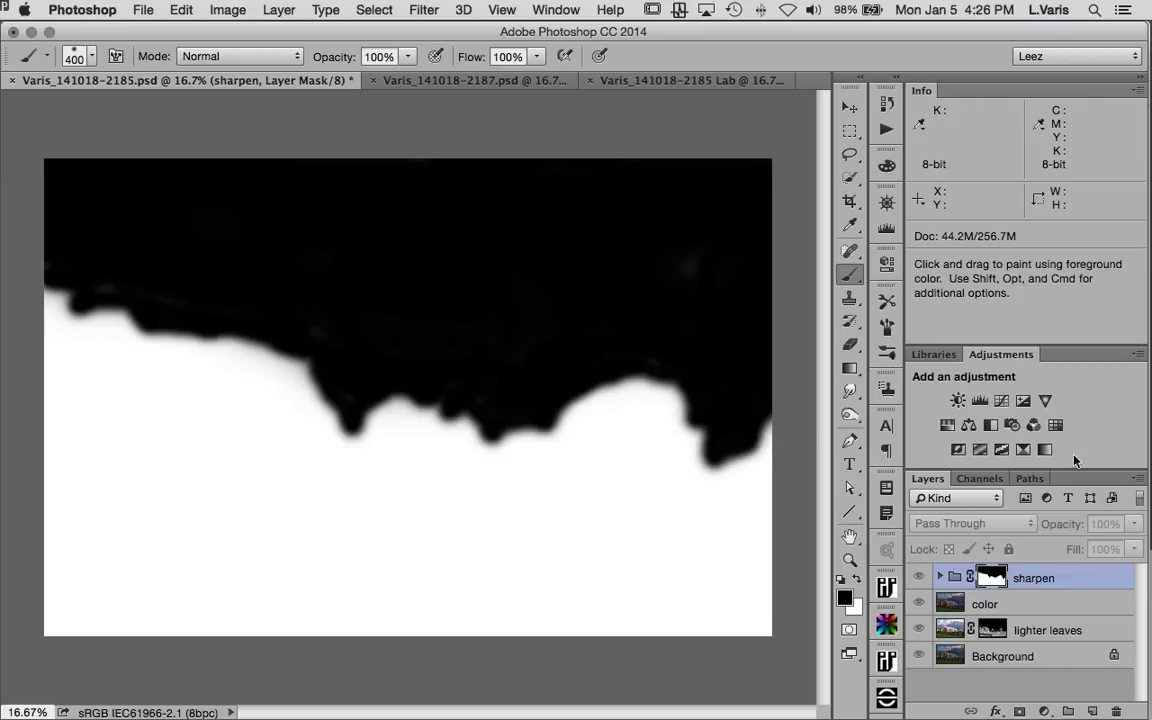
pyautogui.keyDown('alt'); pyautogui.click(993, 578); pyautogui.keyUp('alt')
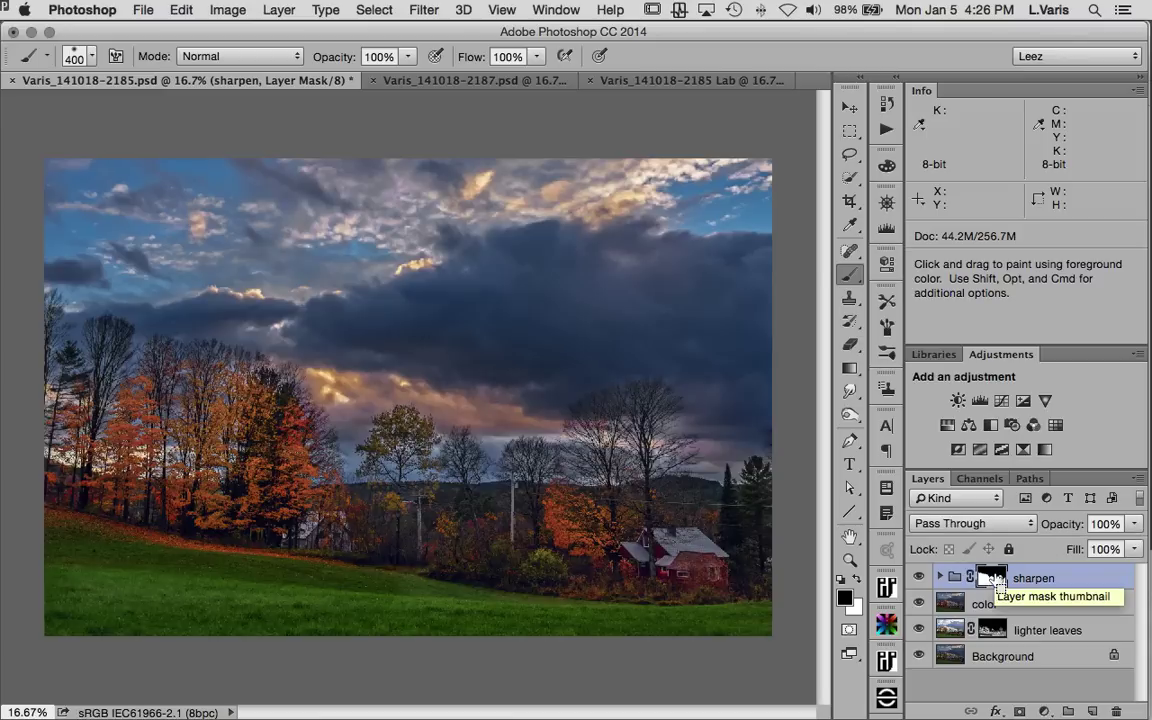
# Step: Compare the autumn trees with the "sharpen" group hidden and shown
pyautogui.press('super+equal')
pyautogui.press('super+equal')
pyautogui.press('super+equal')
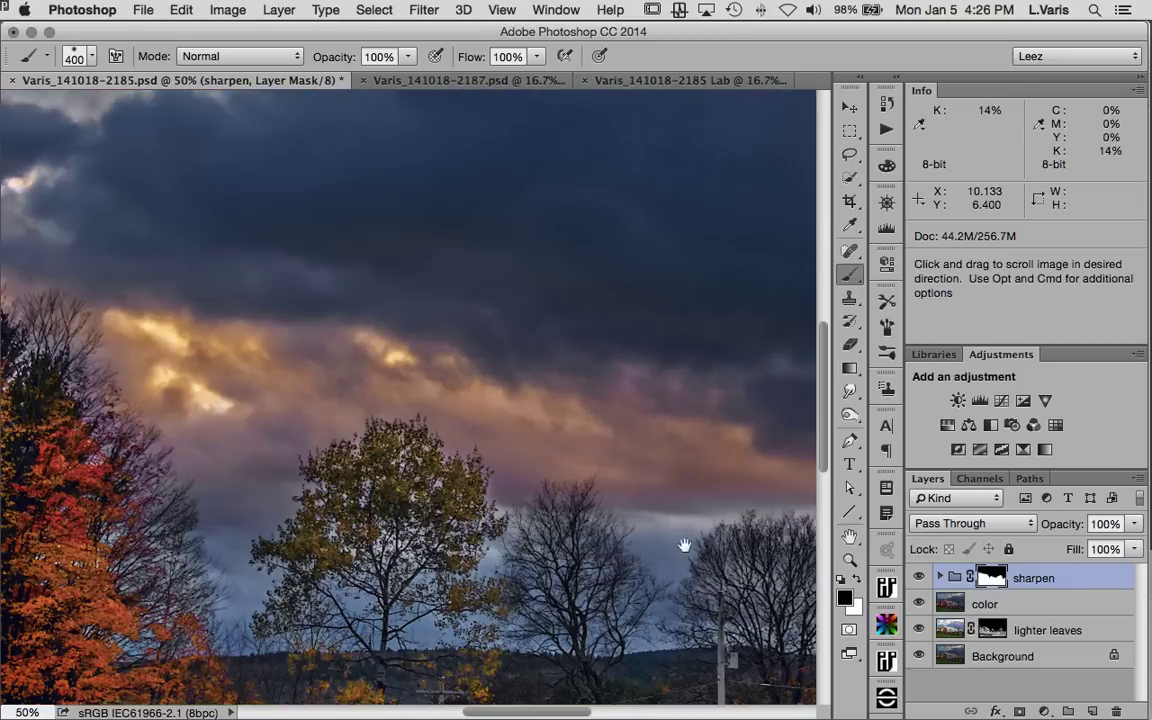
pyautogui.moveTo(638, 393); pyautogui.dragTo(725, 242)
pyautogui.moveTo(419, 401); pyautogui.dragTo(669, 430)
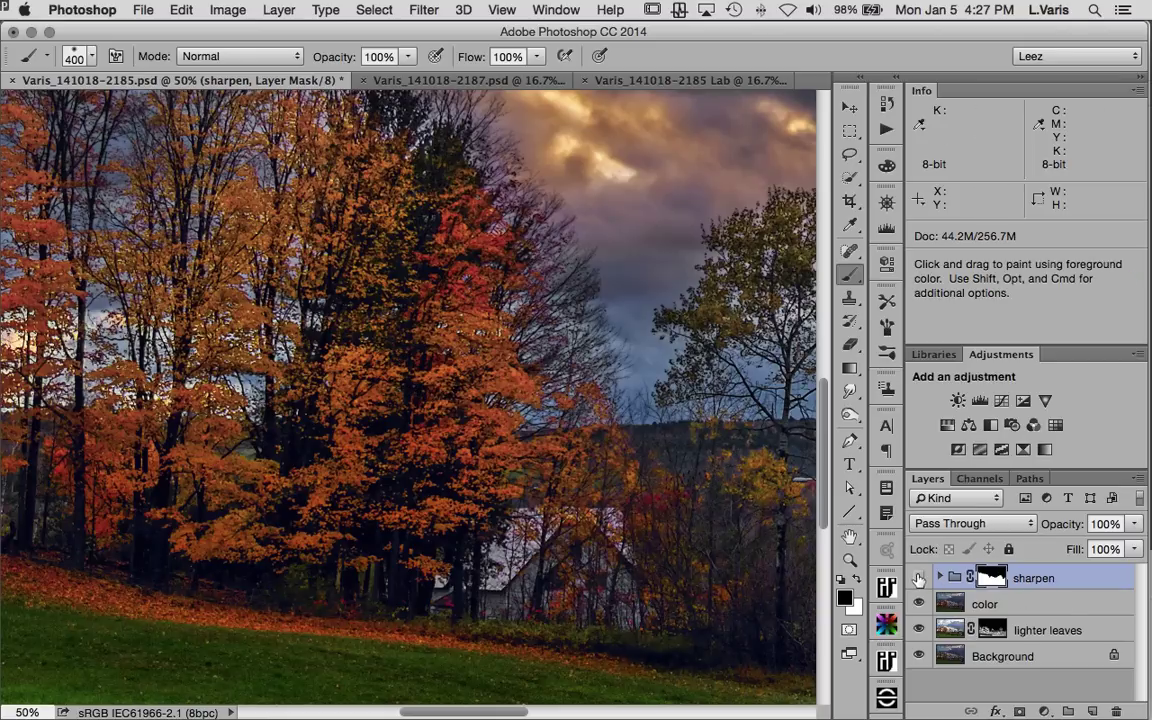
pyautogui.click(919, 578)
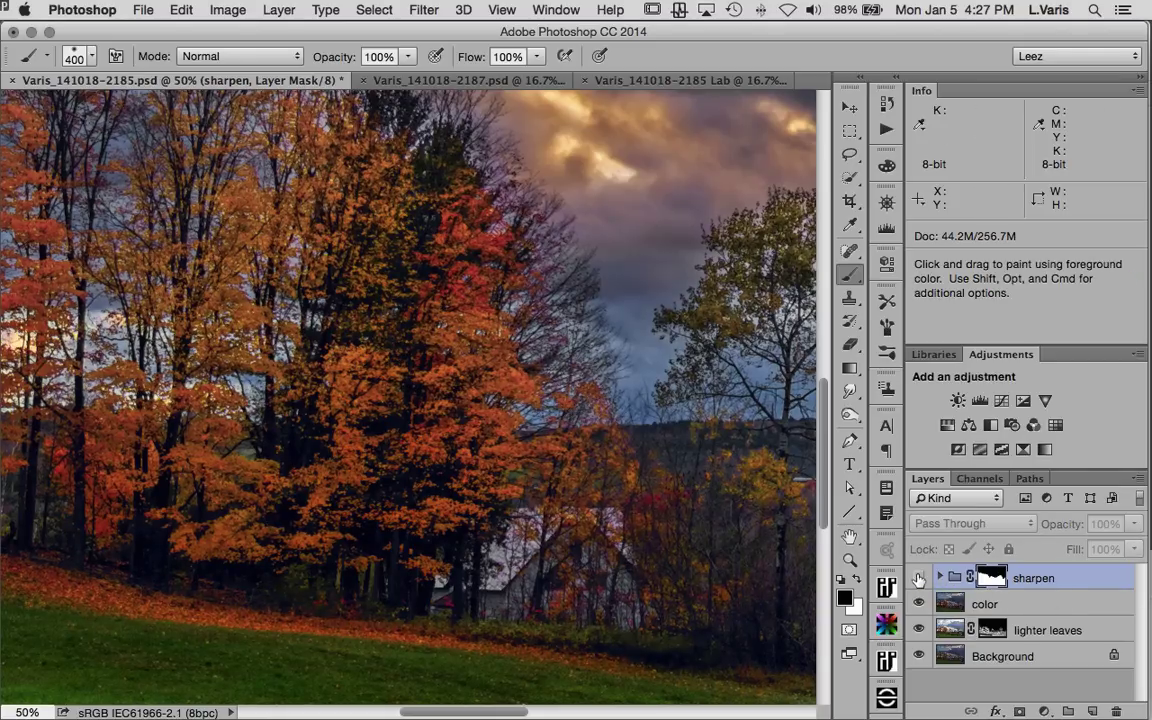
pyautogui.click(919, 578)
pyautogui.click(919, 578)
pyautogui.click(919, 578)
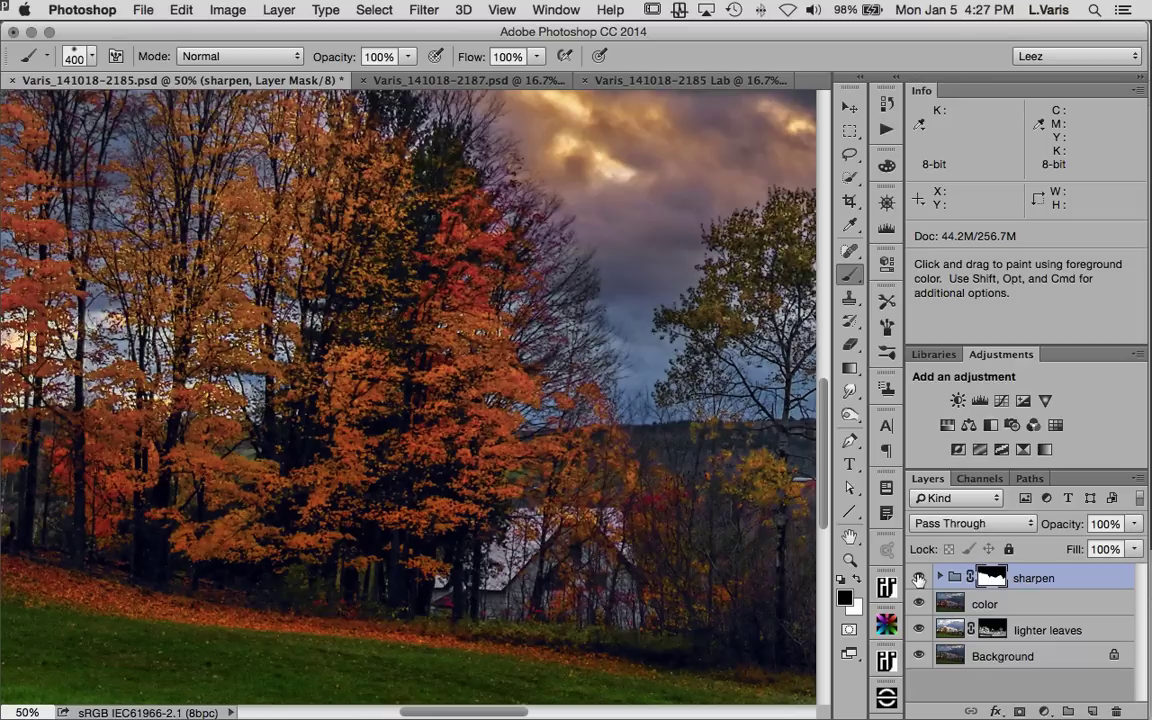
# Step: Reduce the "sharpen" group's opacity to 80% and check the image with the group hidden and shown
pyautogui.click(1133, 525)
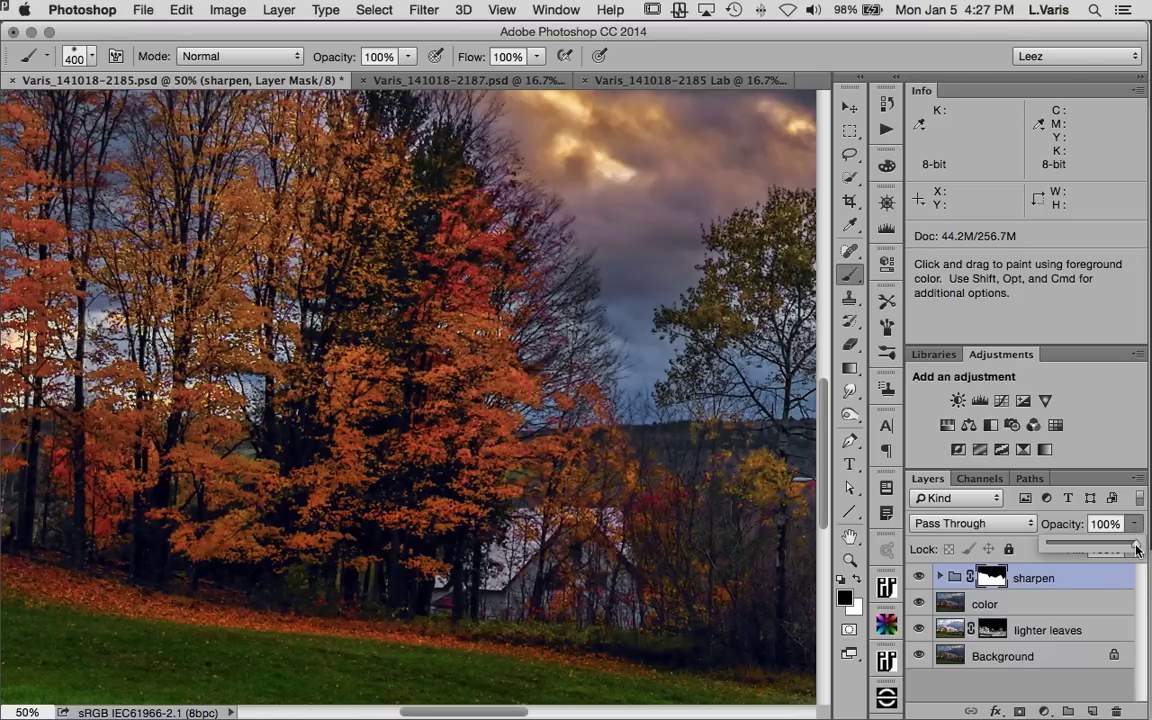
pyautogui.moveTo(1127, 548); pyautogui.dragTo(1119, 548)
pyautogui.click(918, 577)
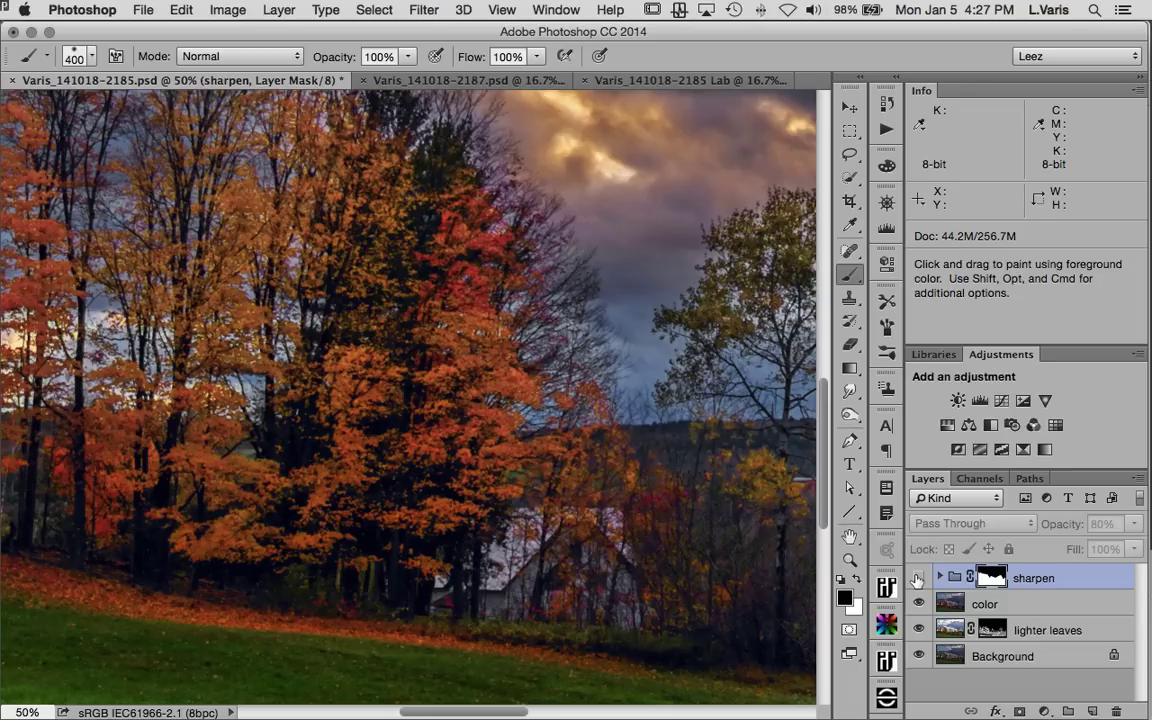
pyautogui.click(918, 578)
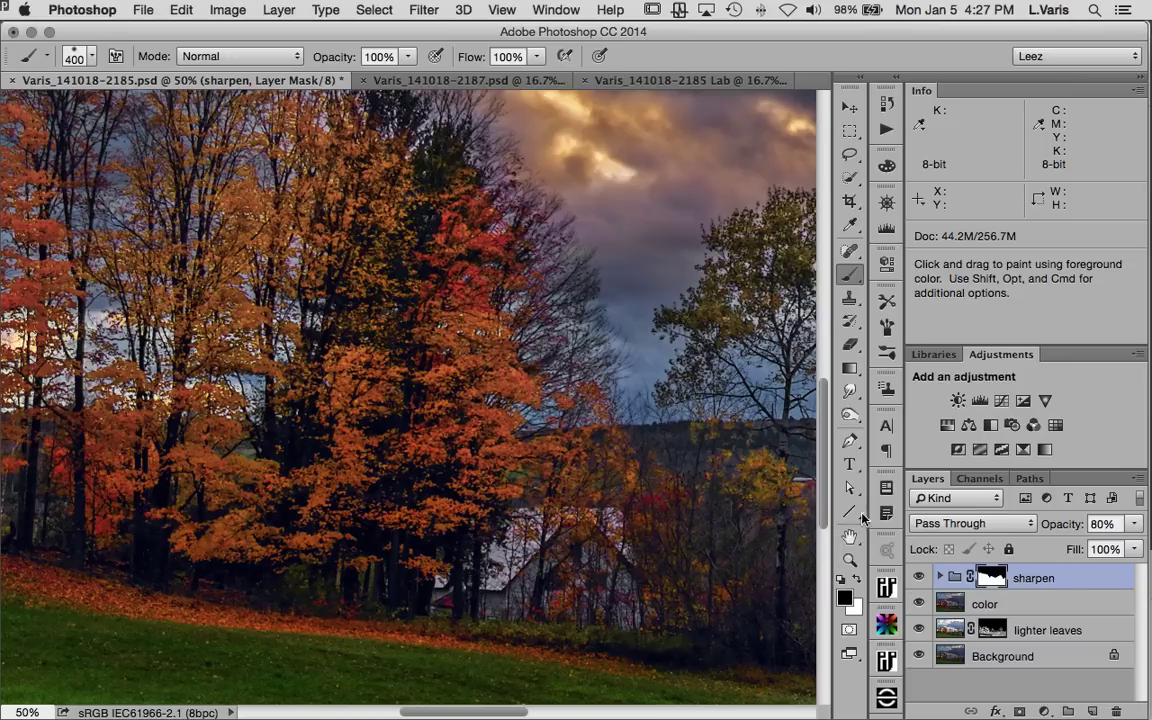
# Step: Examine the reduced sharpening on the red and orange foliage at 50% and 100% zoom with the group hidden and shown
pyautogui.moveTo(822, 467)
pyautogui.mouseDown()
pyautogui.moveTo(828, 437)
pyautogui.moveTo(826, 460)
pyautogui.mouseUp()
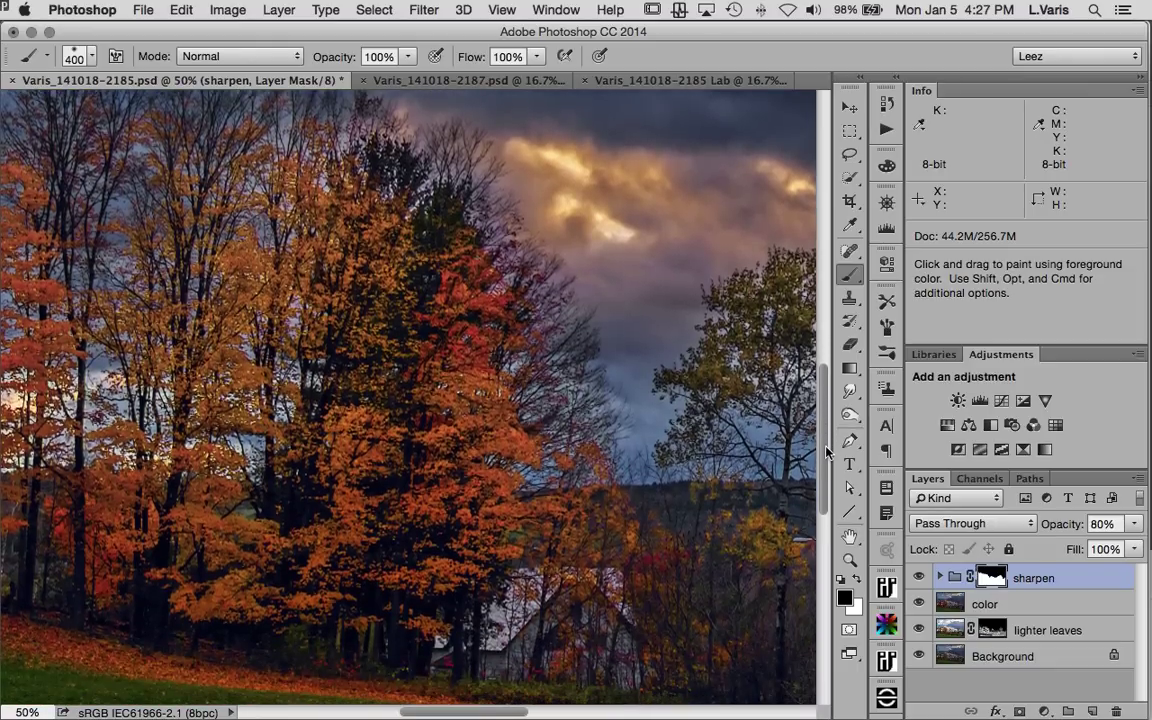
pyautogui.click(919, 578)
pyautogui.click(919, 578)
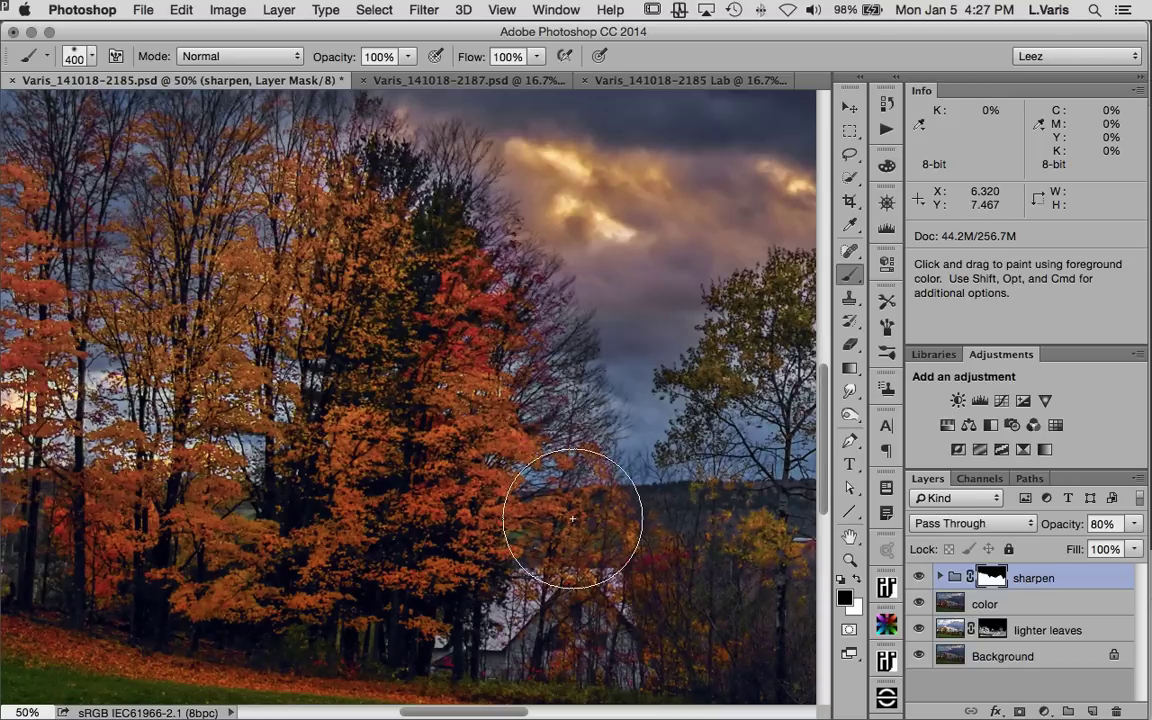
pyautogui.press('super+equal')
pyautogui.press('super+equal')
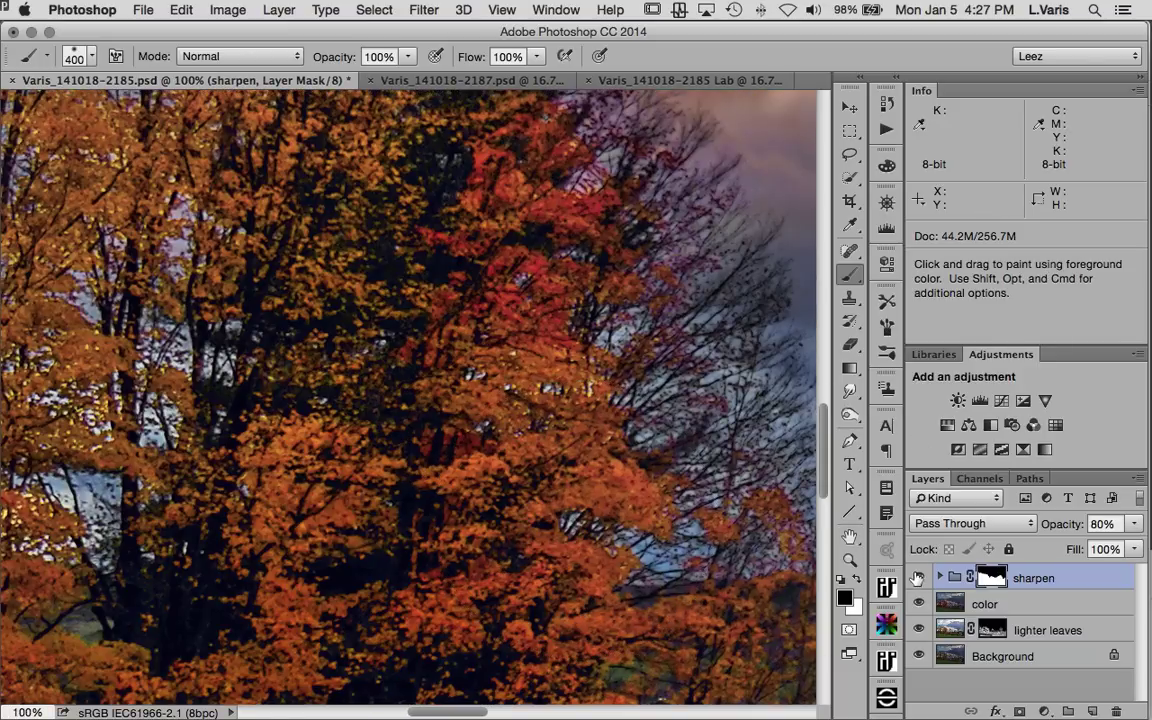
pyautogui.click(919, 578)
pyautogui.click(919, 578)
pyautogui.click(919, 578)
pyautogui.click(919, 578)
pyautogui.press('super+minus')
pyautogui.press('super+minus')
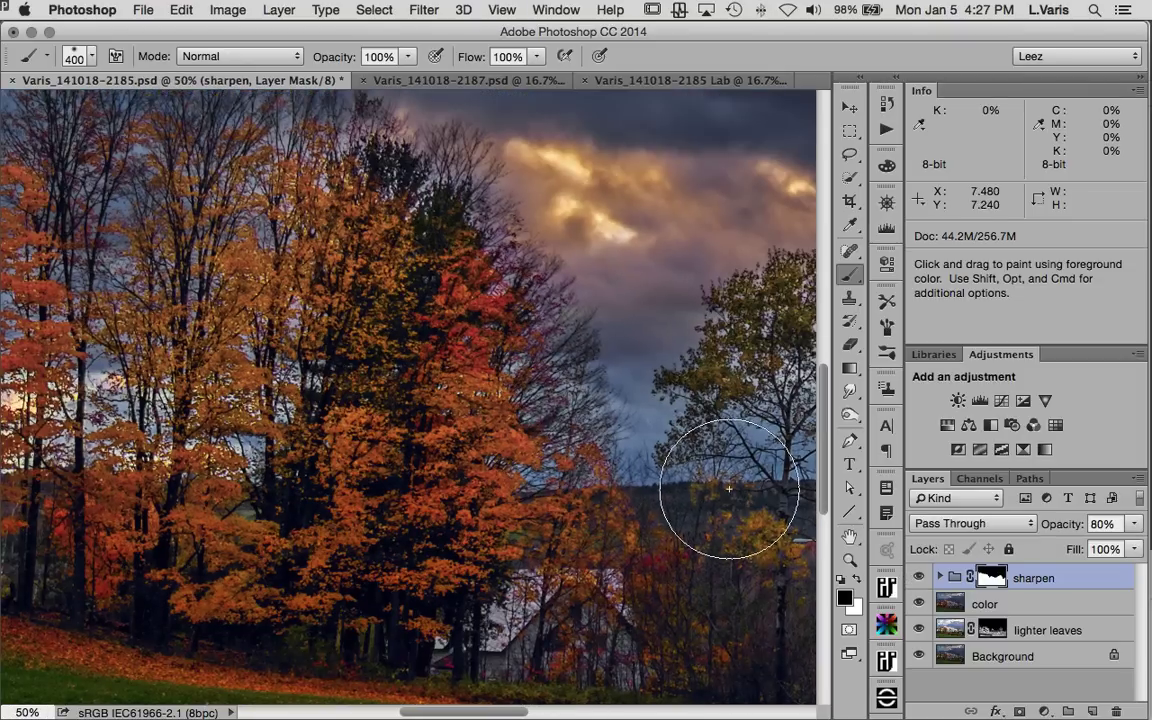
# Step: Compare the whole picture with only the Background layer visible against all layers shown
pyautogui.moveTo(733, 481); pyautogui.dragTo(571, 481)
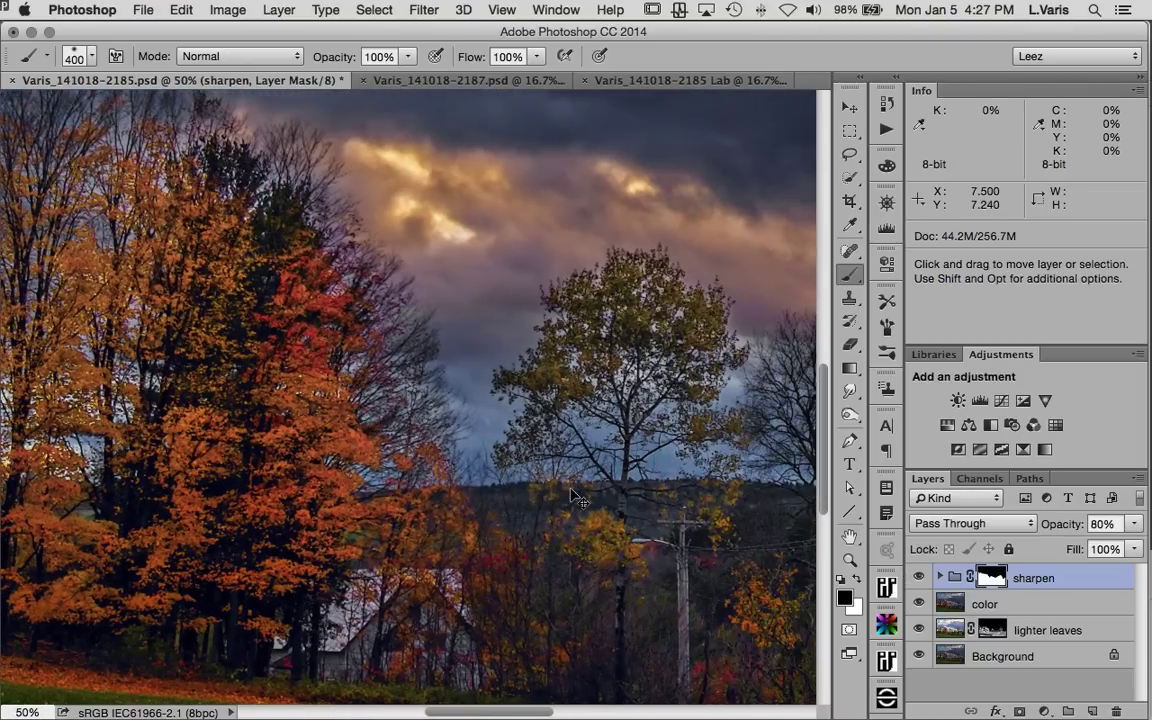
pyautogui.press('super+minus')
pyautogui.press('super+minus')
pyautogui.press('super+minus')
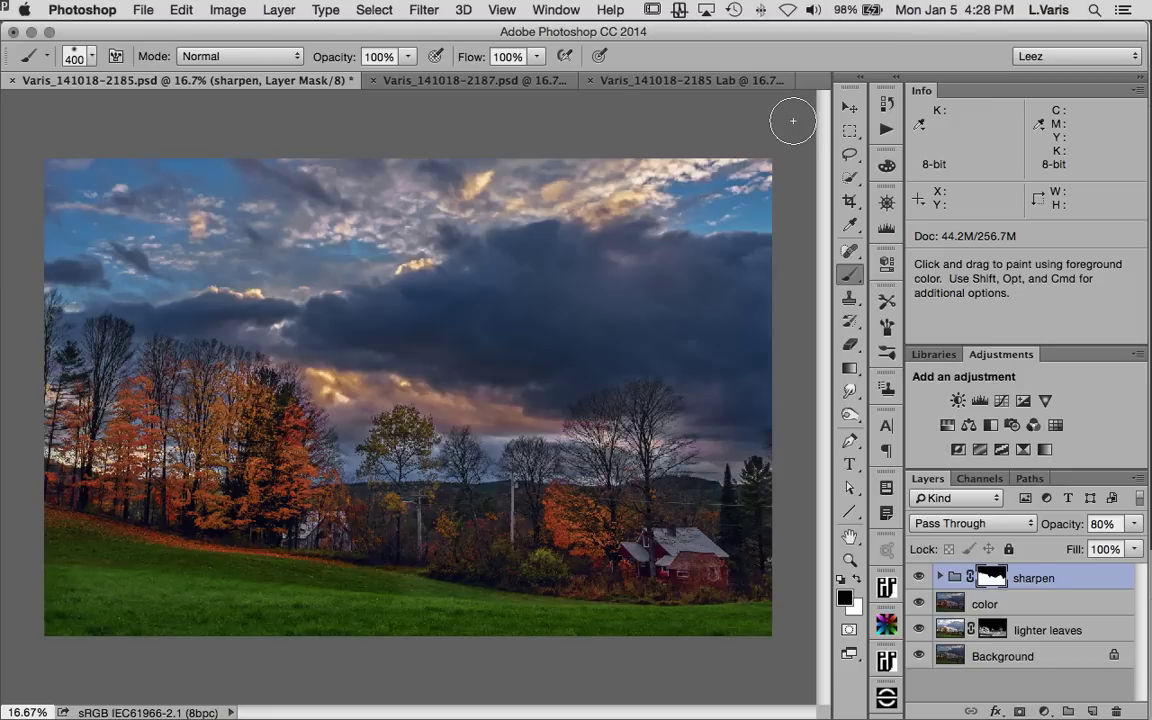
pyautogui.keyDown('alt'); pyautogui.click(919, 658); pyautogui.keyUp('alt')
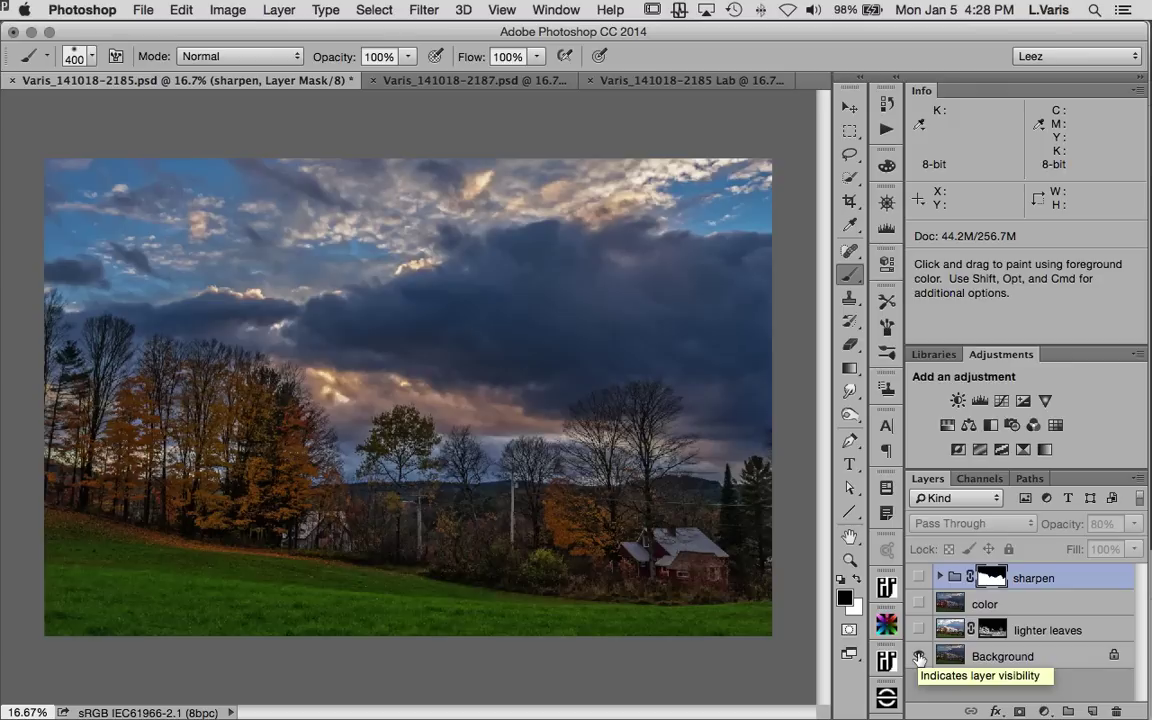
pyautogui.keyDown('alt'); pyautogui.click(919, 658); pyautogui.keyUp('alt')
pyautogui.keyDown('alt'); pyautogui.click(919, 658); pyautogui.keyUp('alt')
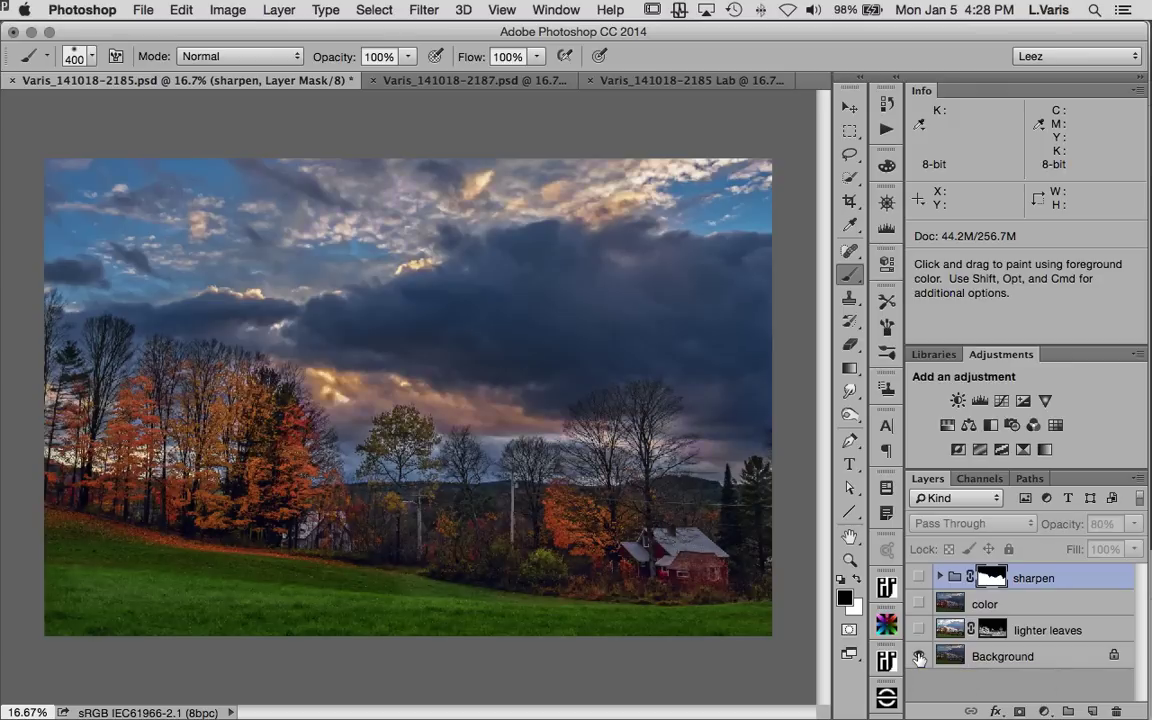
pyautogui.keyDown('alt'); pyautogui.click(919, 658); pyautogui.keyUp('alt')
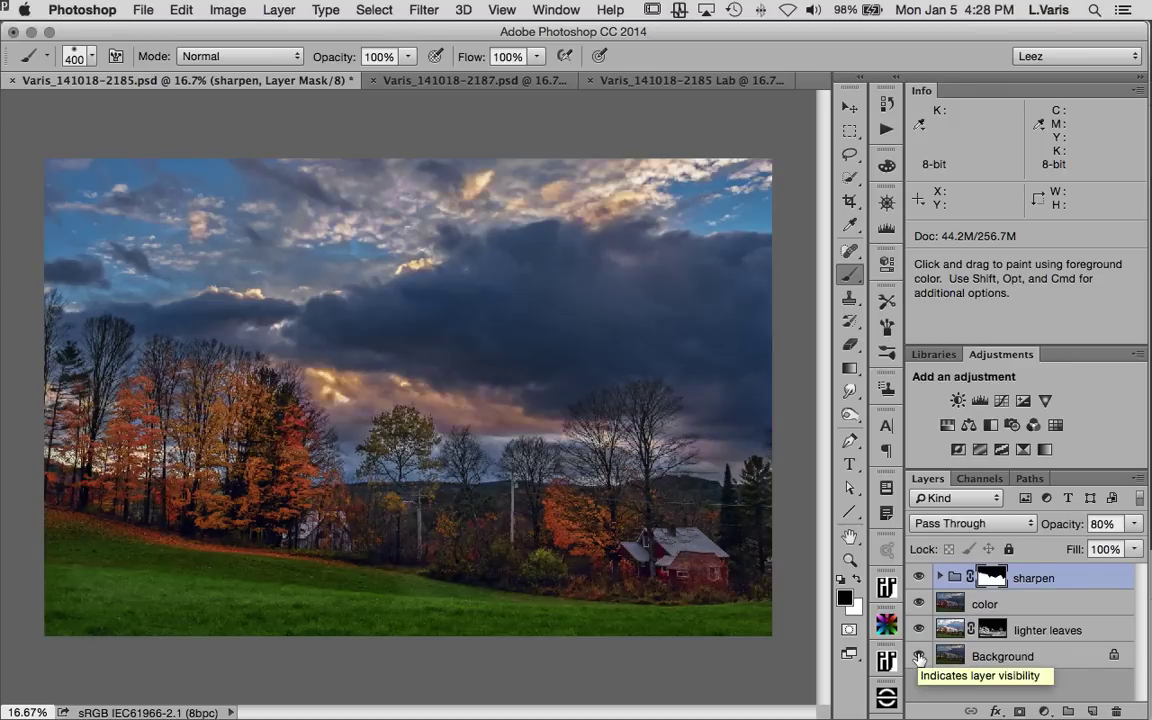